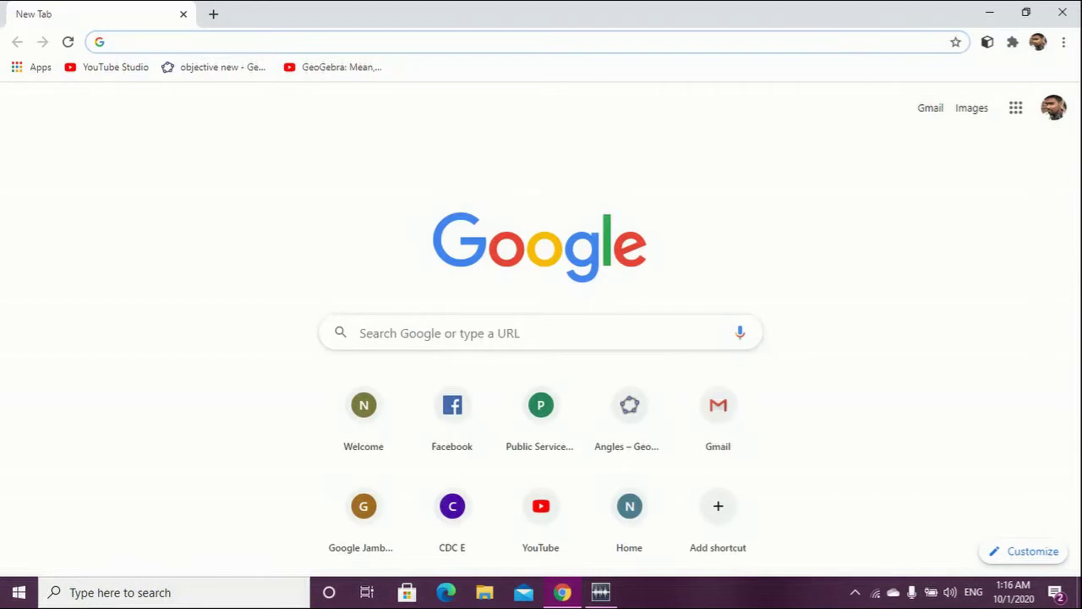
type("www.")
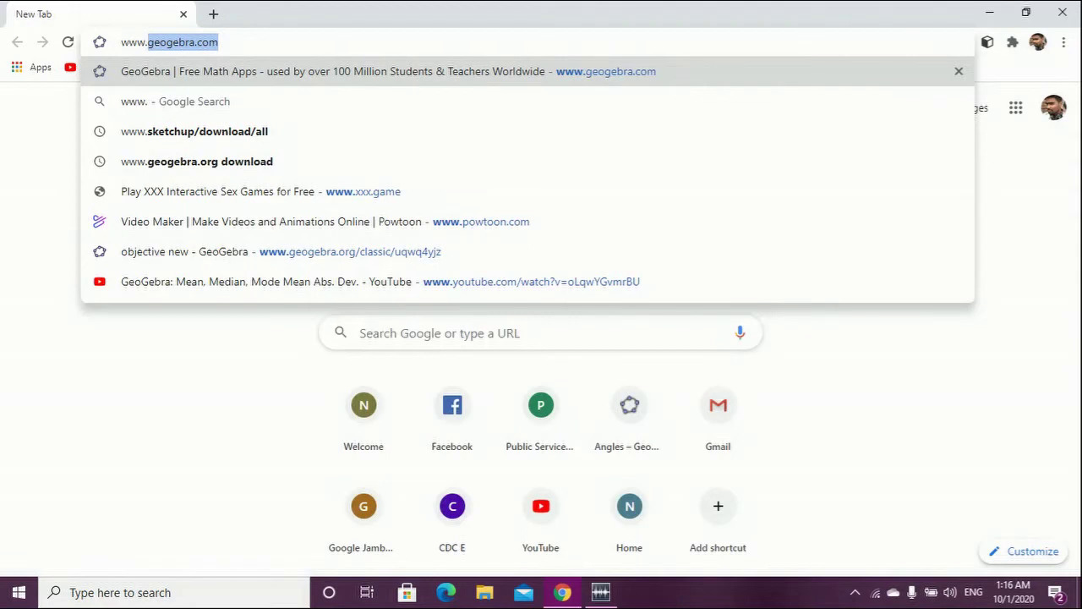
type("geo")
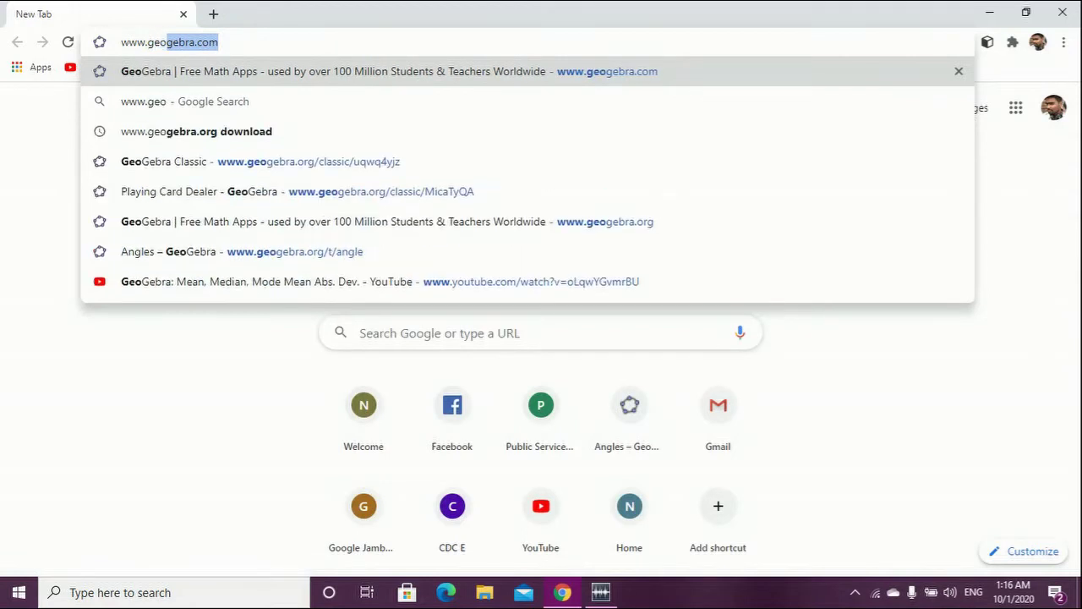
type("gebr")
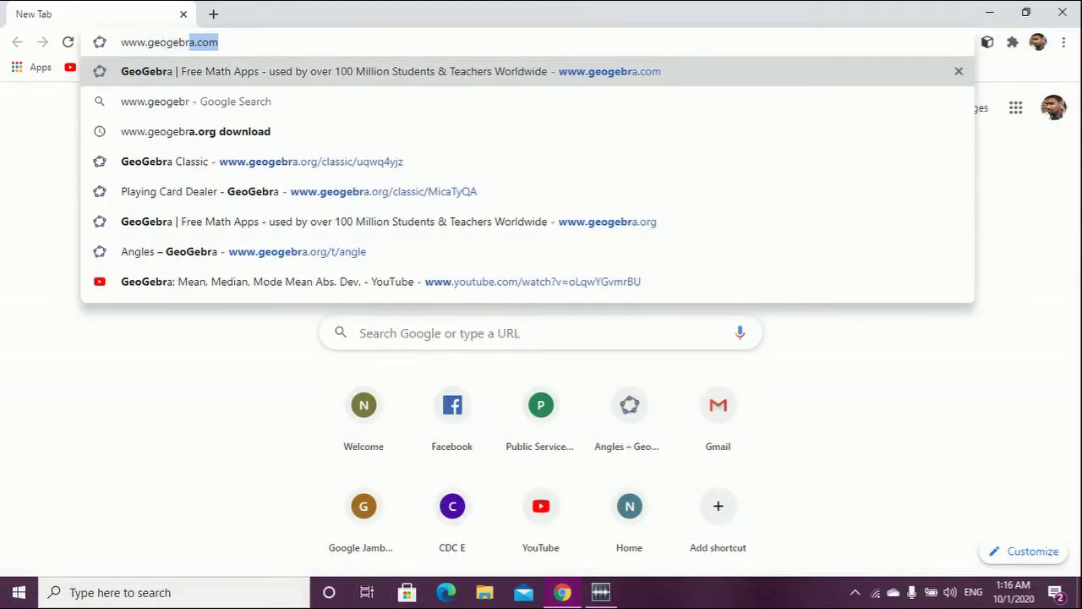
type("a.com")
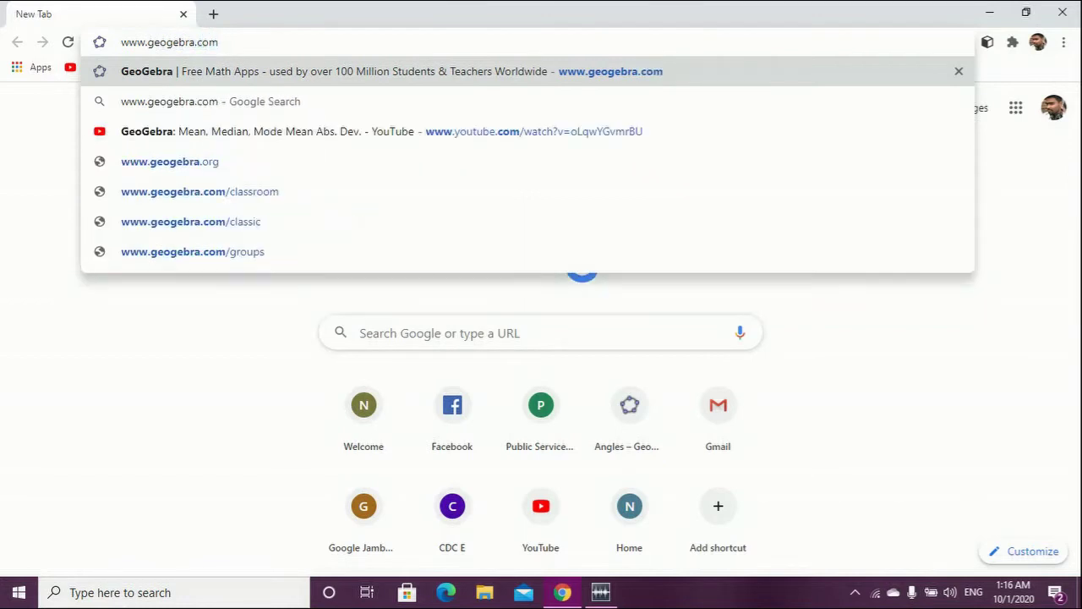
key("Return")
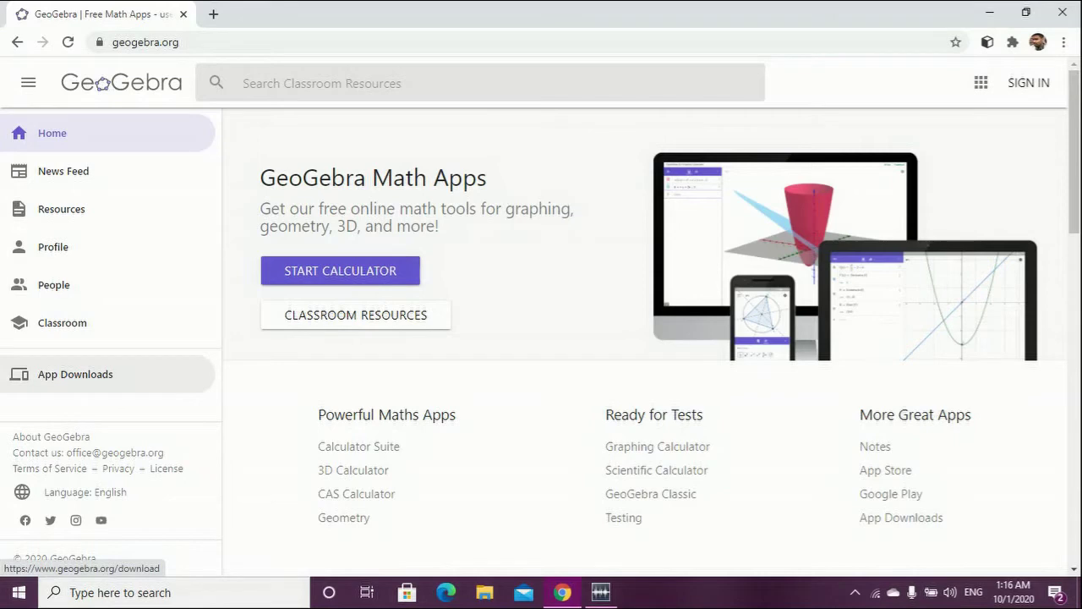
left_click(75, 374)
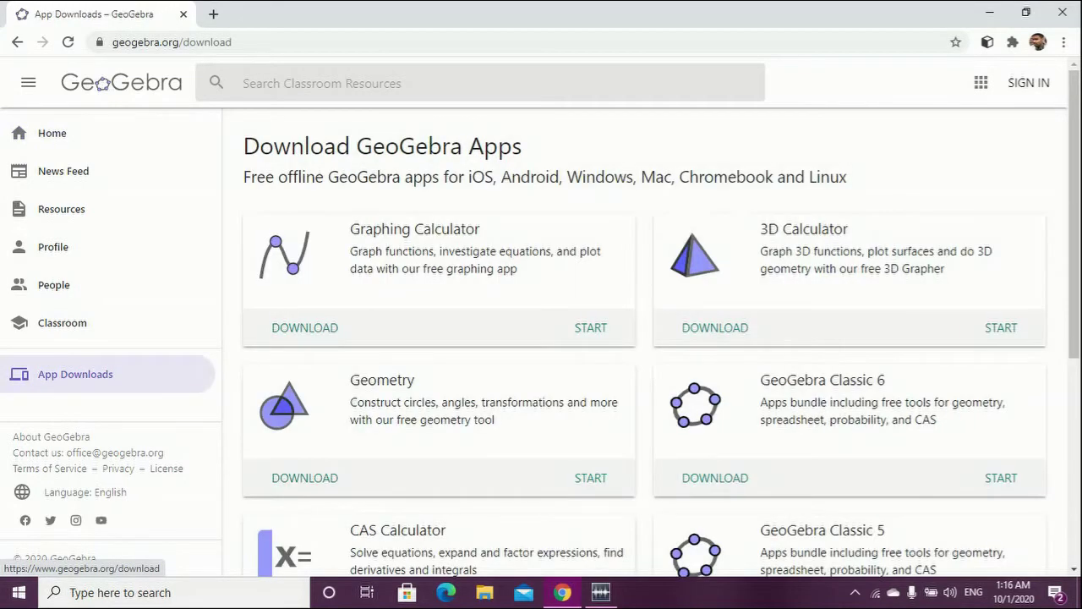
- Download the GeoGebra Classic 5 installer from the list of offline apps
scroll(643, 338, "down", 2)
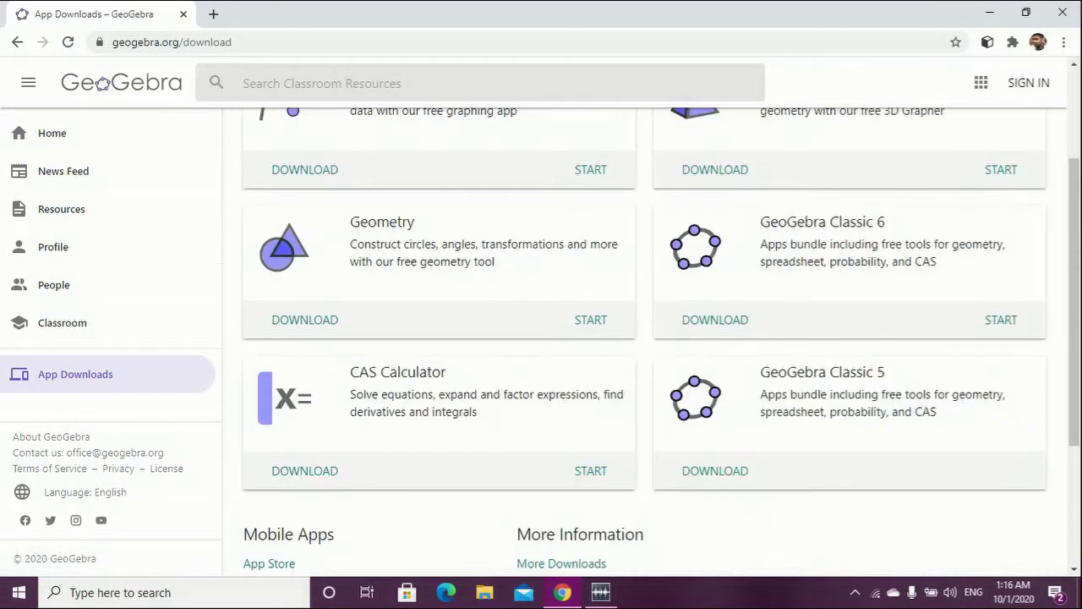
scroll(642, 339, "up", 2)
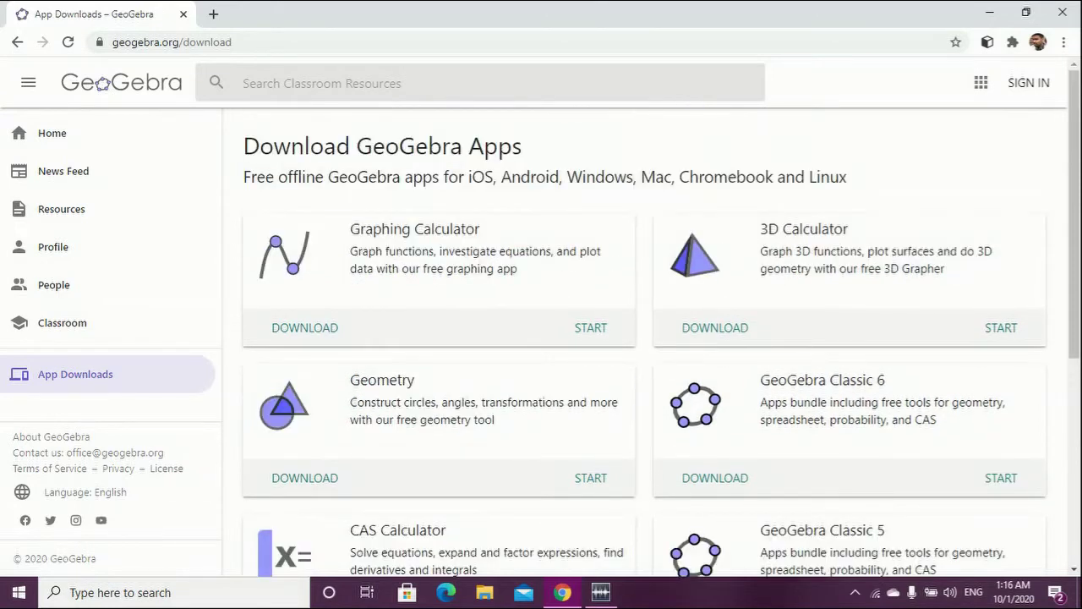
scroll(643, 338, "down", 2)
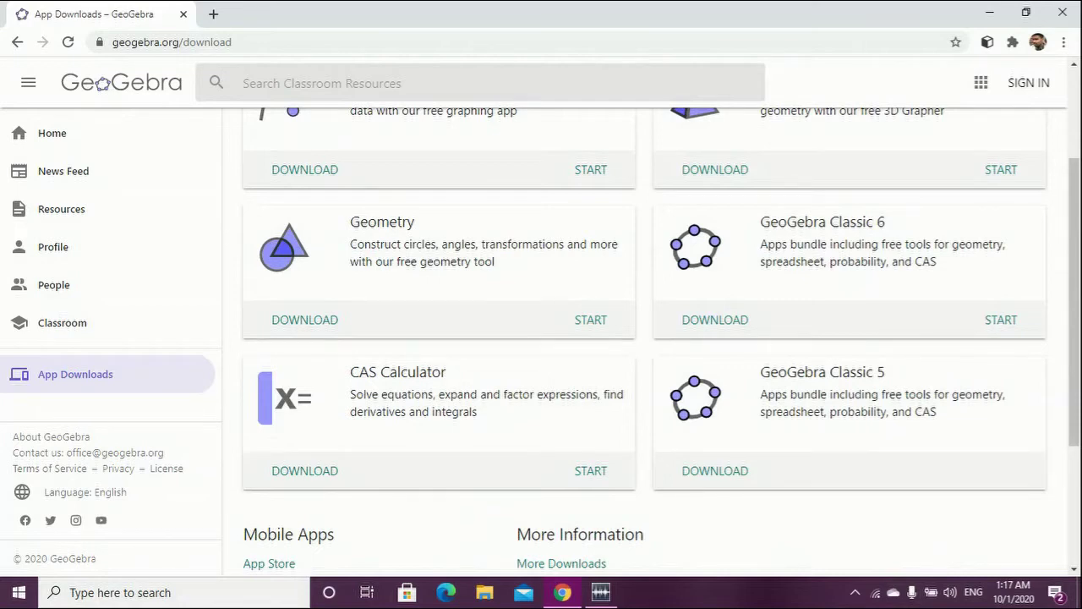
left_click(715, 471)
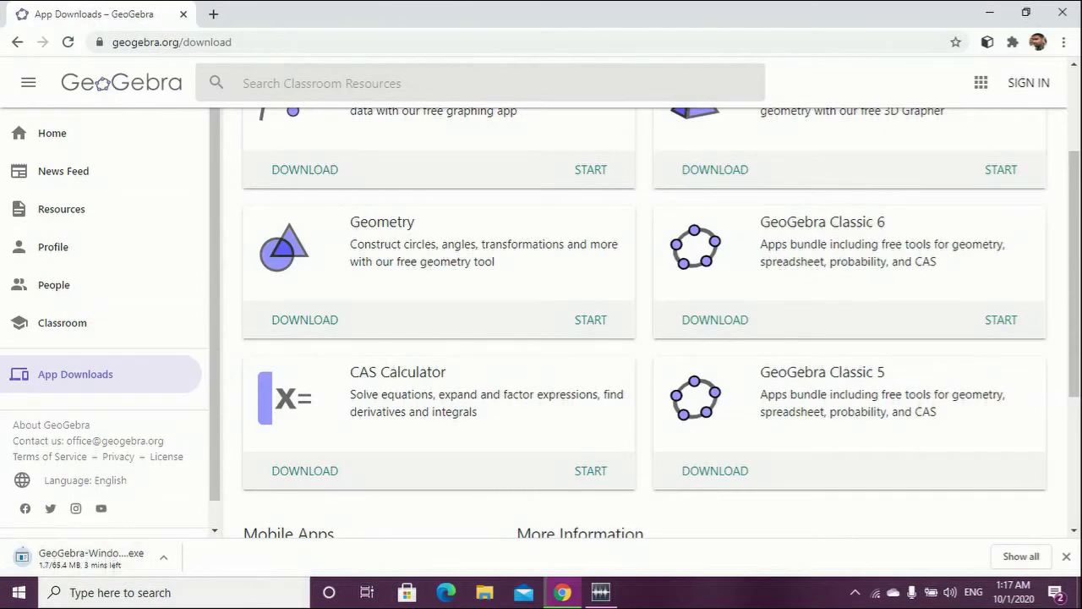
- Look over the available app downloads and the Classroom join page, and return to the App Downloads page
scroll(644, 324, "up", 3)
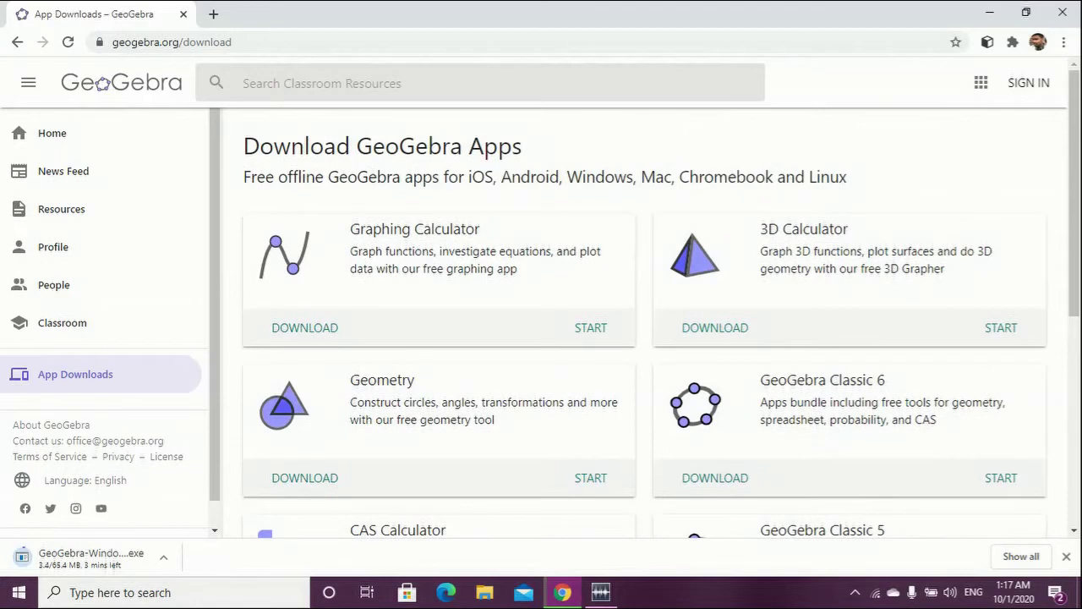
scroll(644, 324, "down", 1)
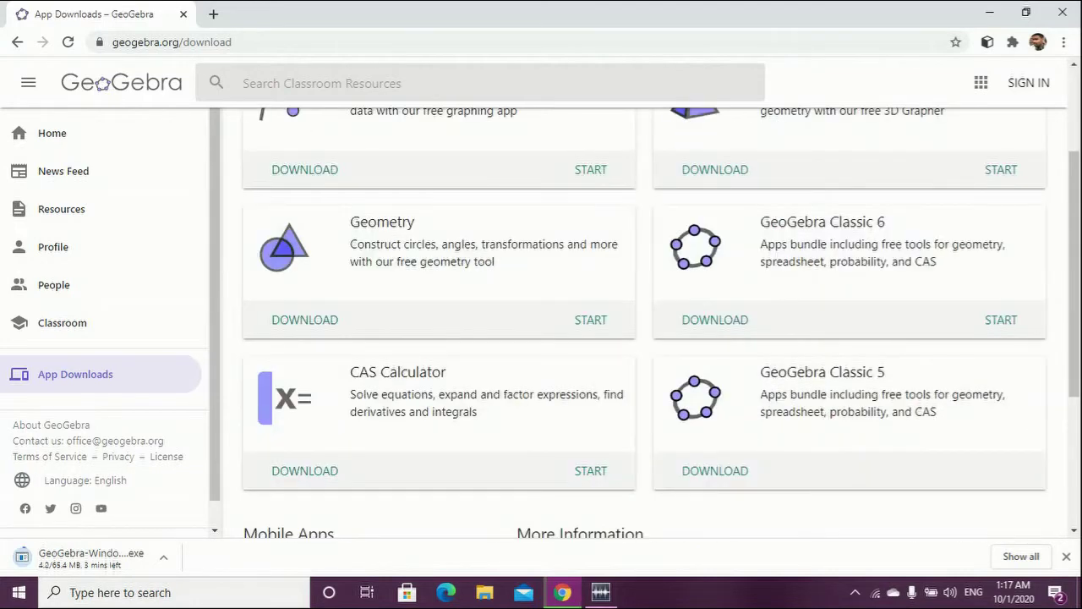
scroll(643, 321, "up", 2)
scroll(560, 318, "down", 3)
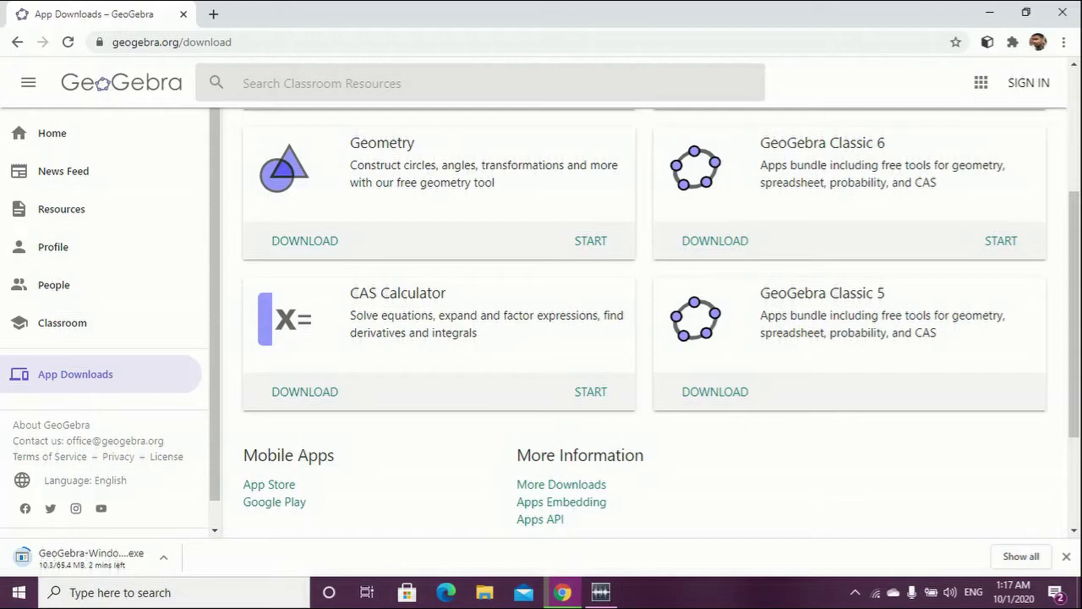
scroll(642, 322, "up", 1)
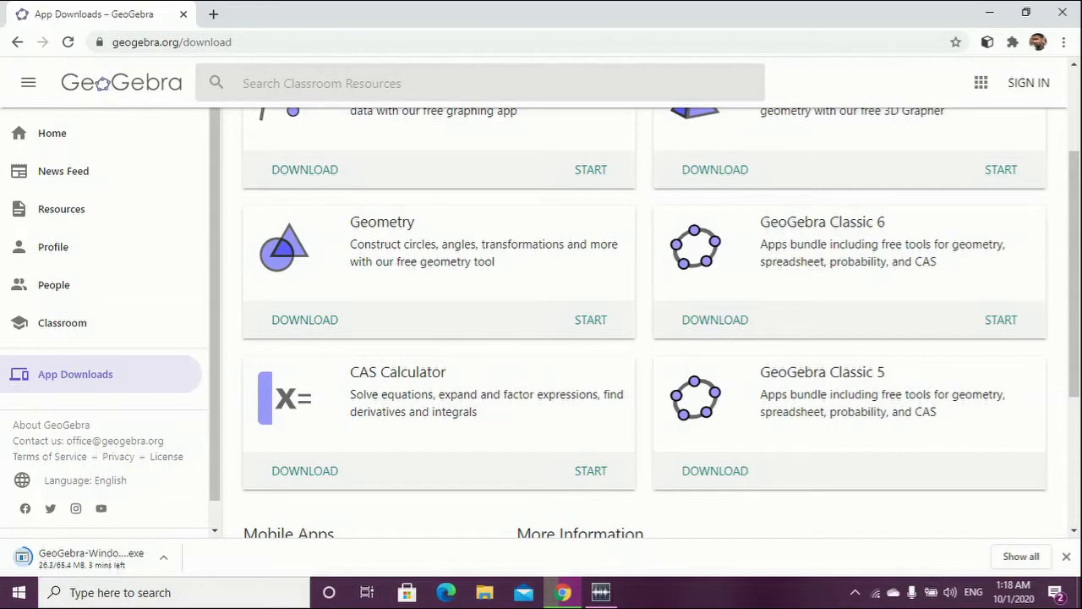
scroll(644, 322, "up", 3)
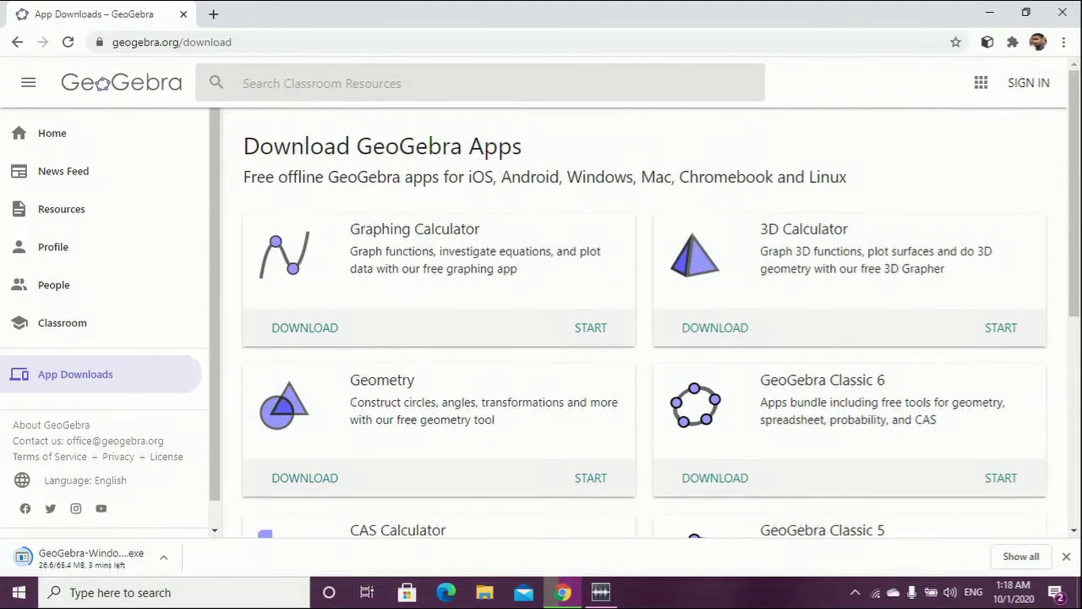
left_click(62, 322)
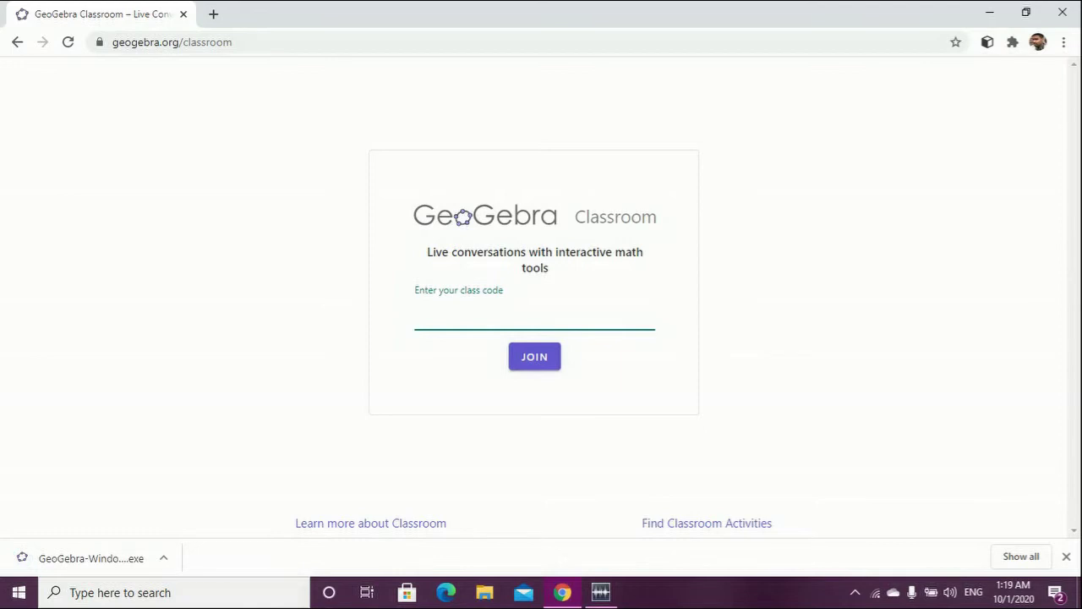
key("alt+Left")
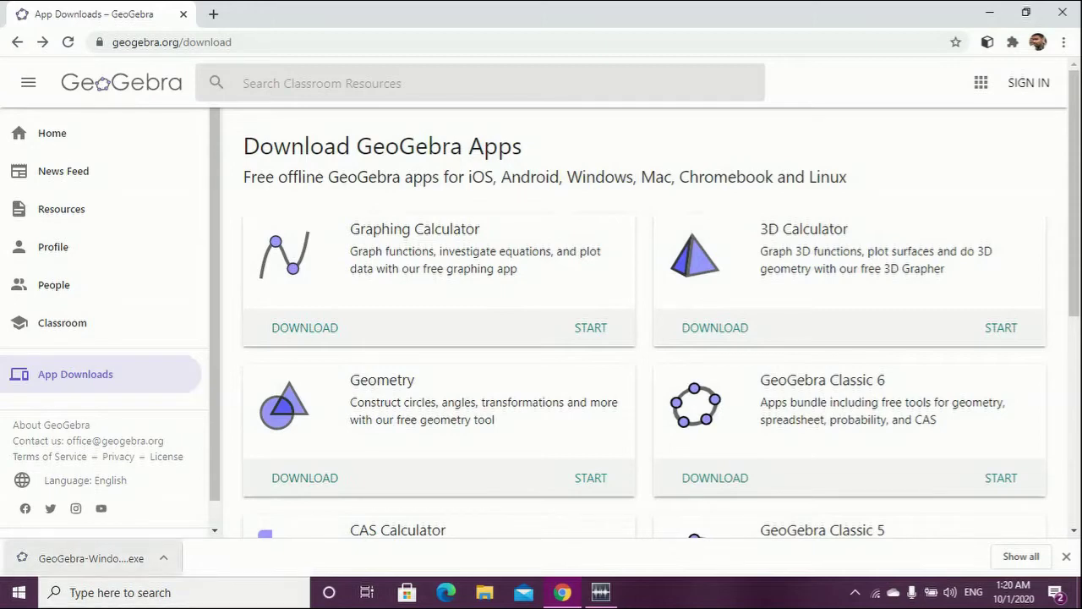
- Launch the downloaded GeoGebra Windows installer
left_click(163, 557)
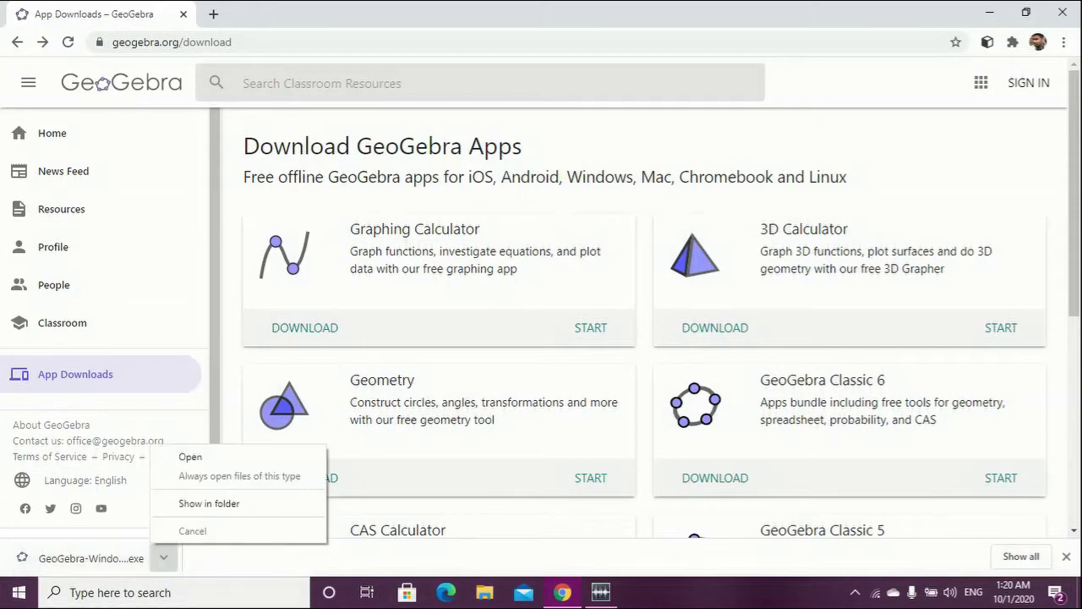
left_click(190, 456)
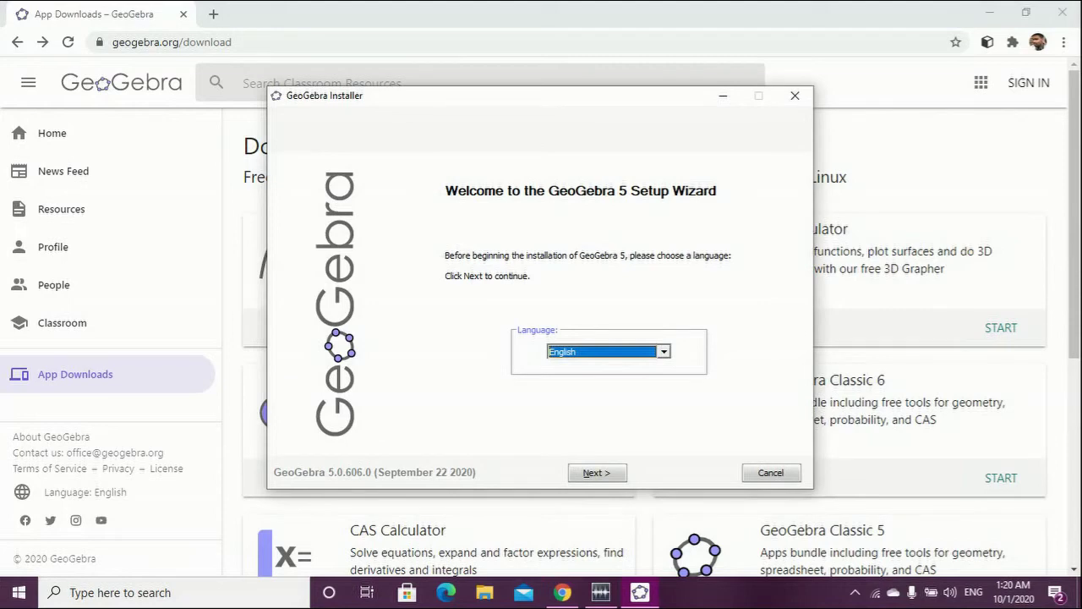
- Examine the languages offered by the setup wizard and close the list with English kept
left_click(664, 352)
mouse_move(666, 386)
left_mouse_down()
mouse_move(666, 400)
mouse_move(665, 389)
left_mouse_up()
scroll(608, 396, "up", 2)
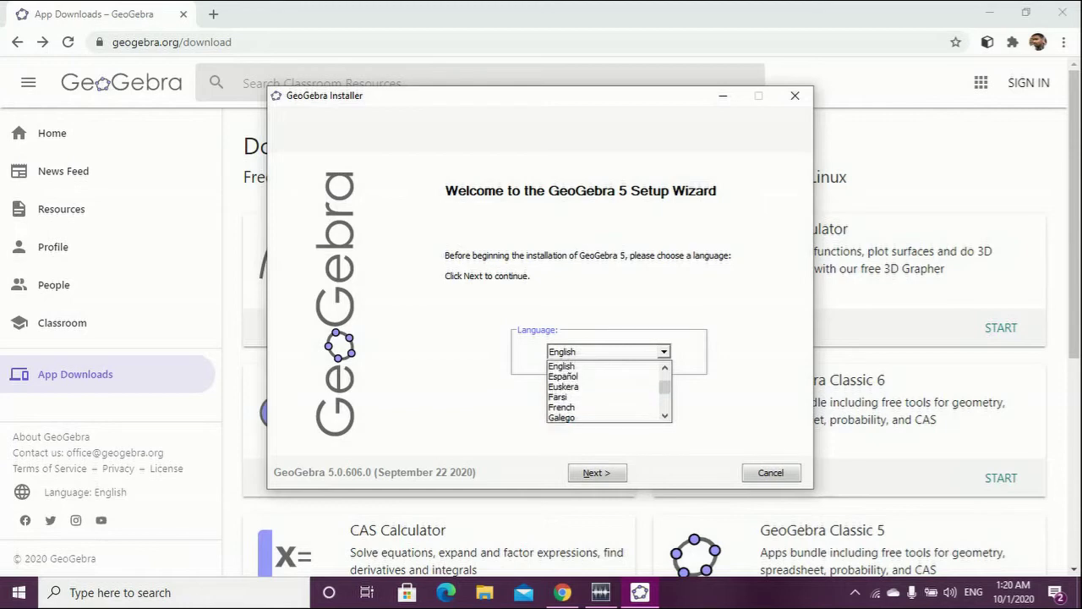
scroll(608, 391, "up", 2)
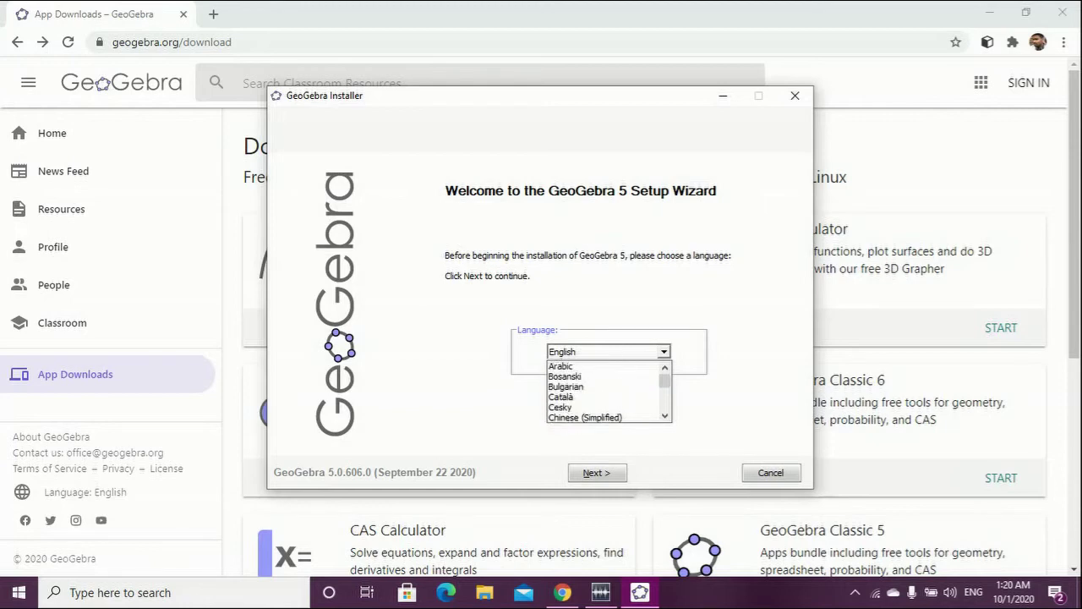
scroll(605, 392, "down", 4)
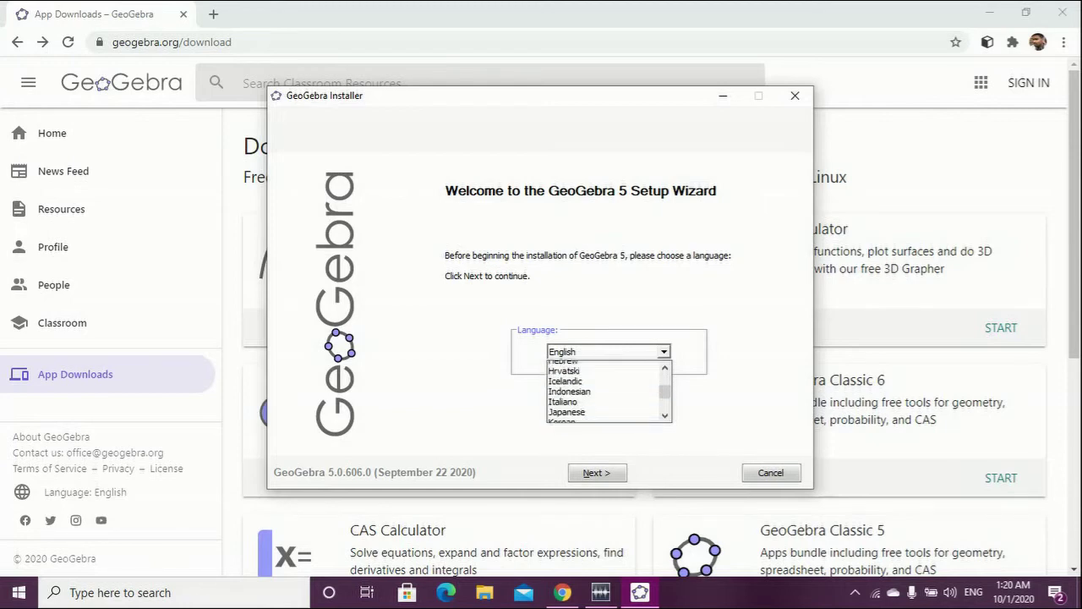
scroll(608, 391, "down", 2)
scroll(608, 392, "up", 1)
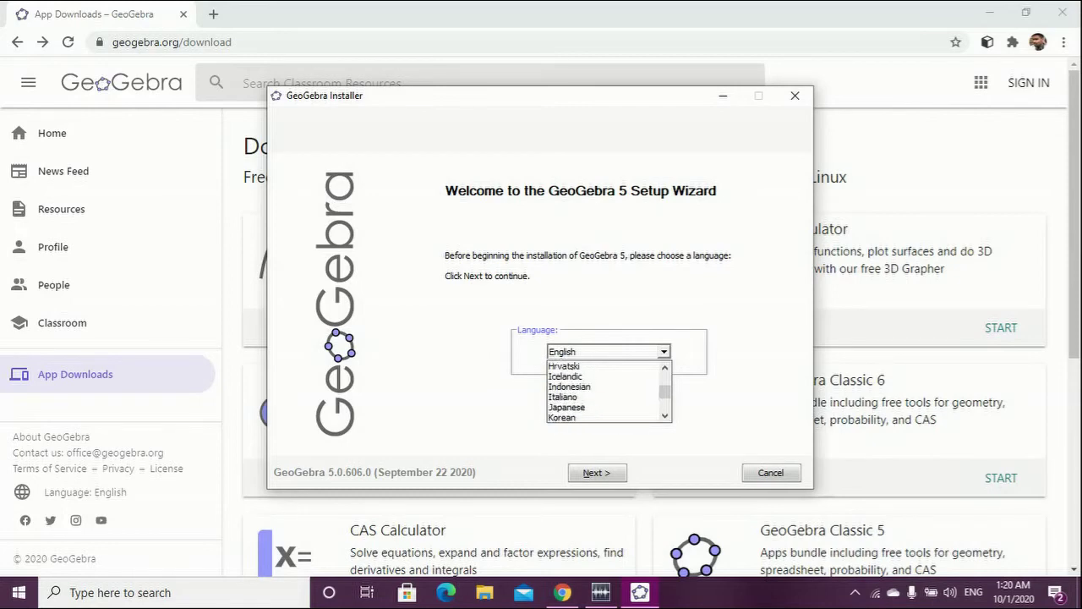
scroll(609, 391, "up", 1)
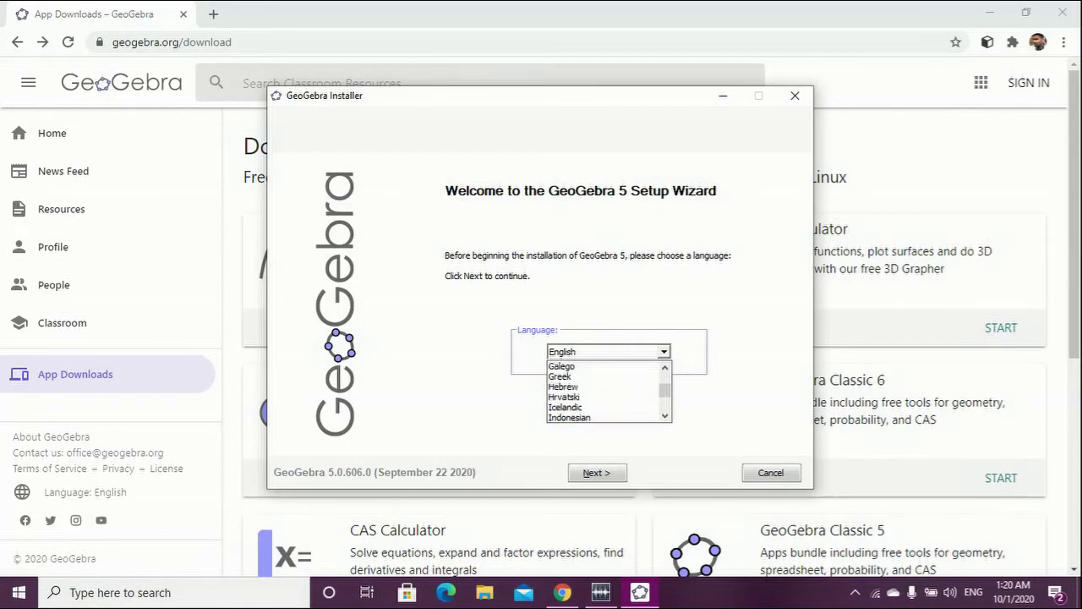
scroll(602, 398, "up", 6)
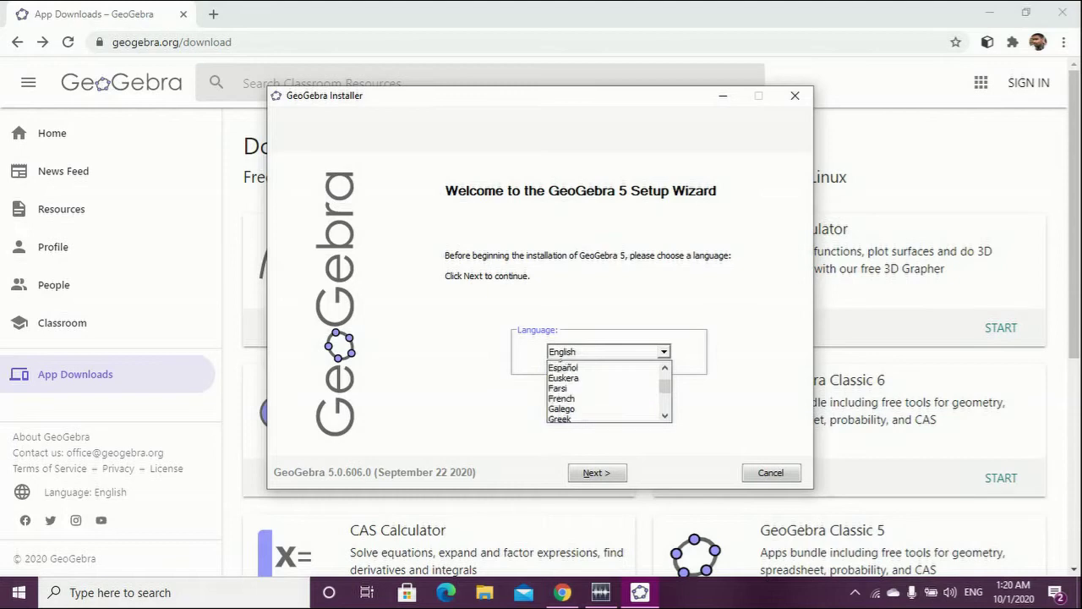
scroll(602, 390, "down", 1)
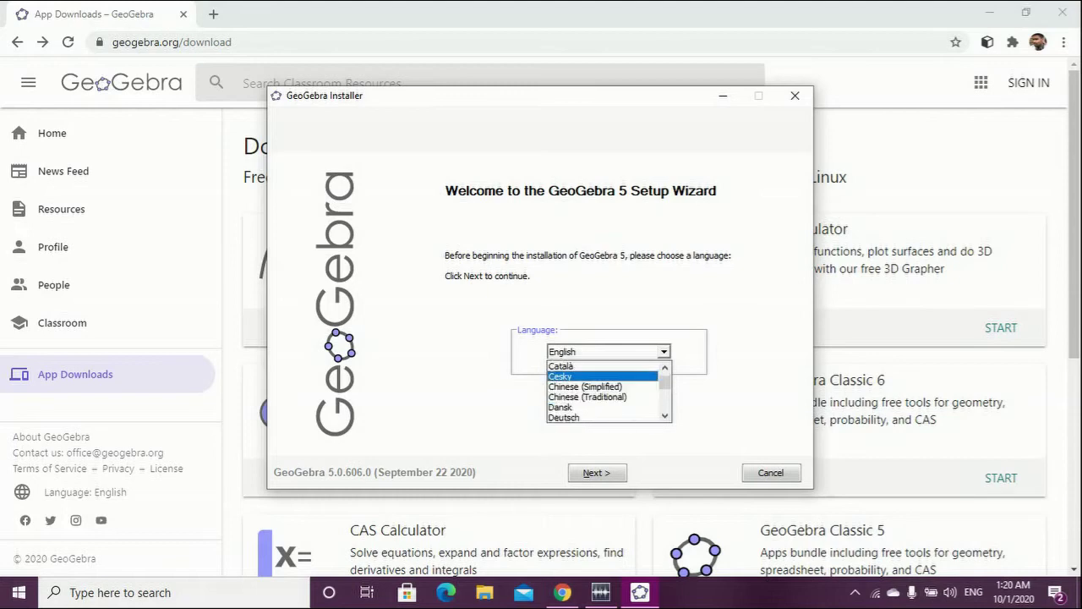
scroll(602, 390, "up", 1)
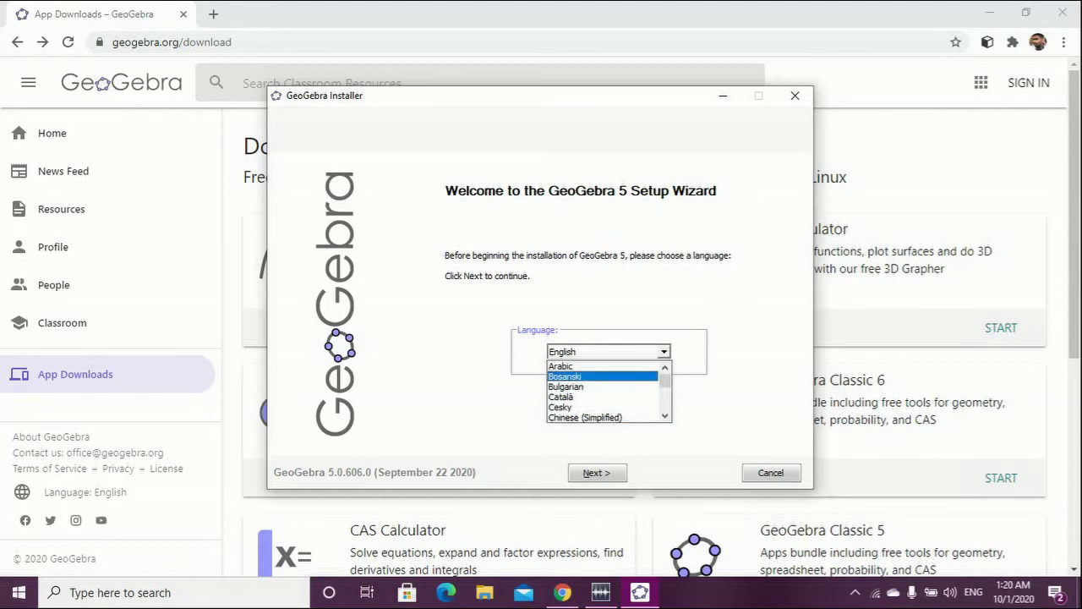
key("Escape")
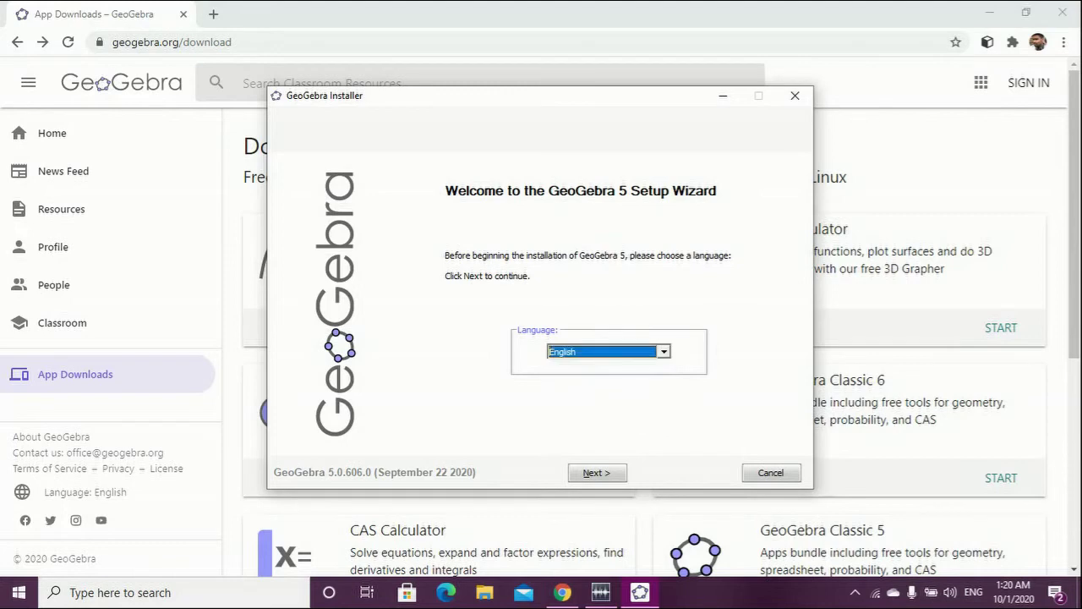
- Install GeoGebra 5 in English with the license accepted and the Standard setup type, and run it on finishing
key("Return")
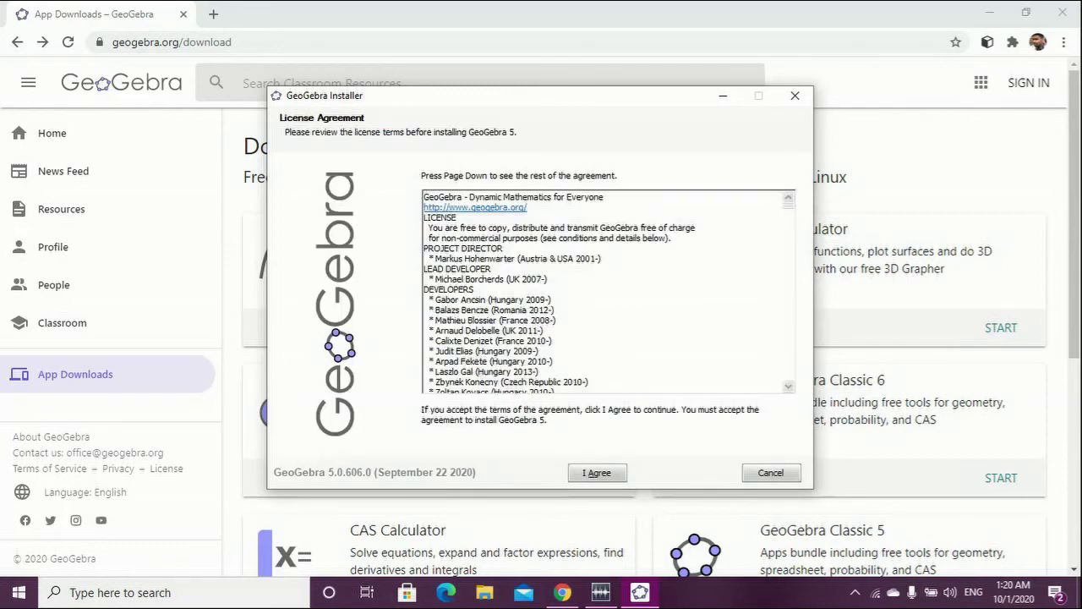
key("Return")
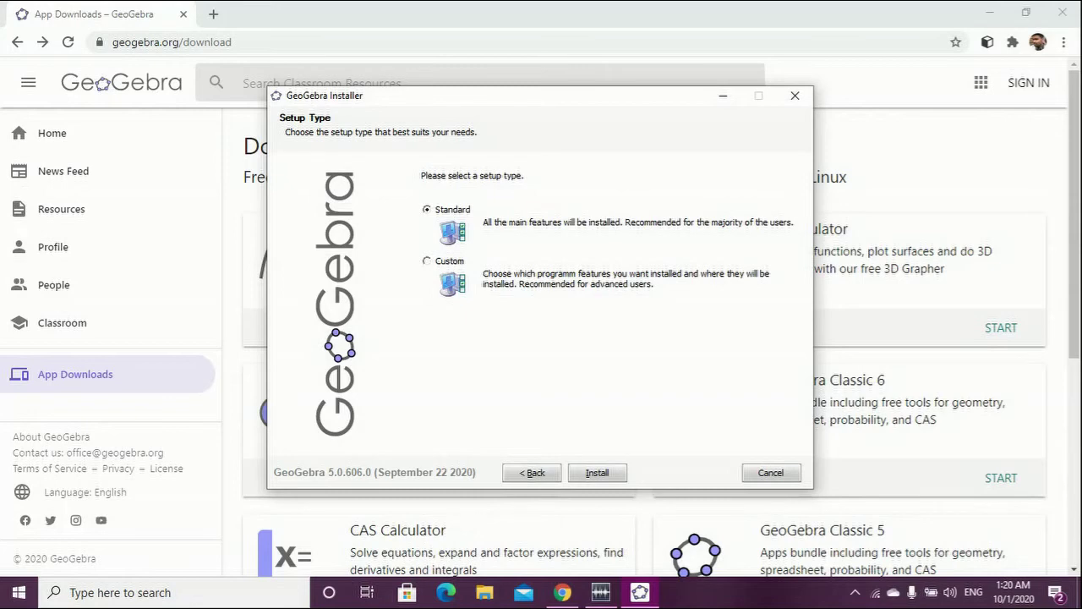
key("Return")
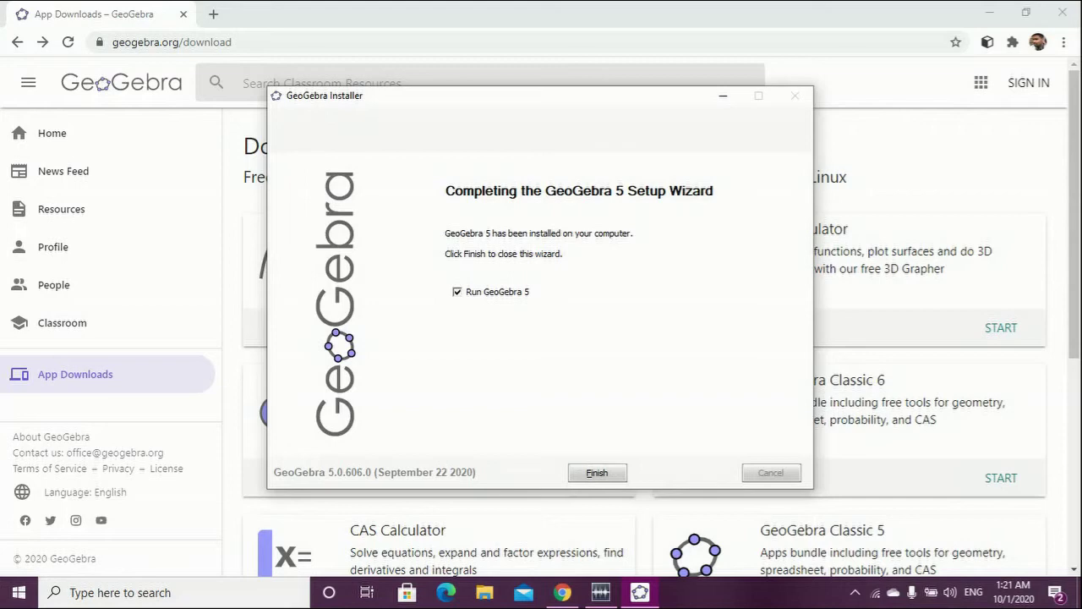
key("Return")
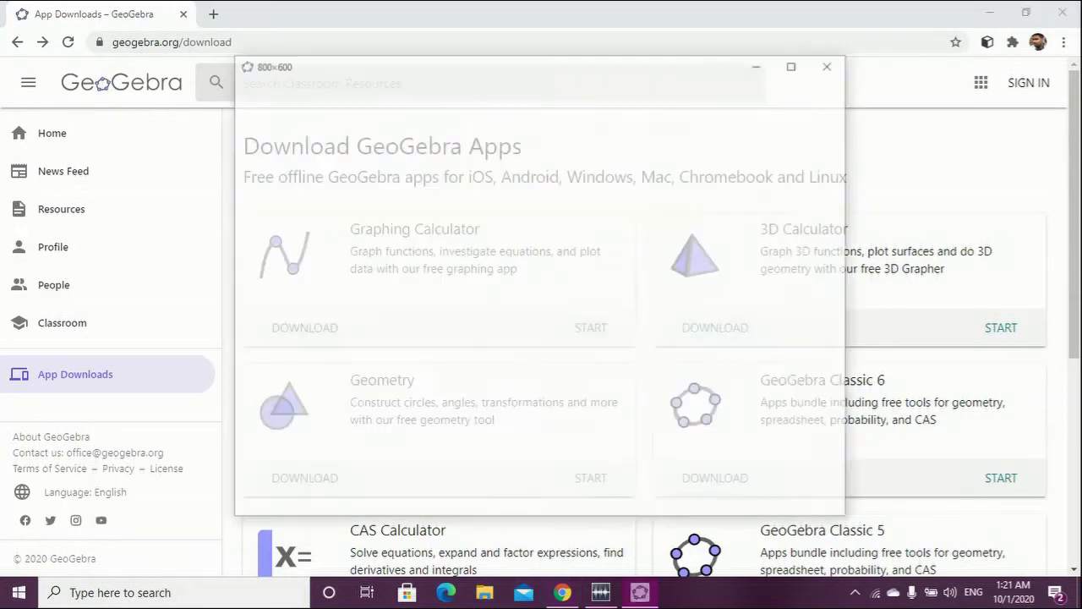
- Maximize the GeoGebra Classic 5 window and widen the Algebra view to roughly a quarter of its width
left_click(796, 63)
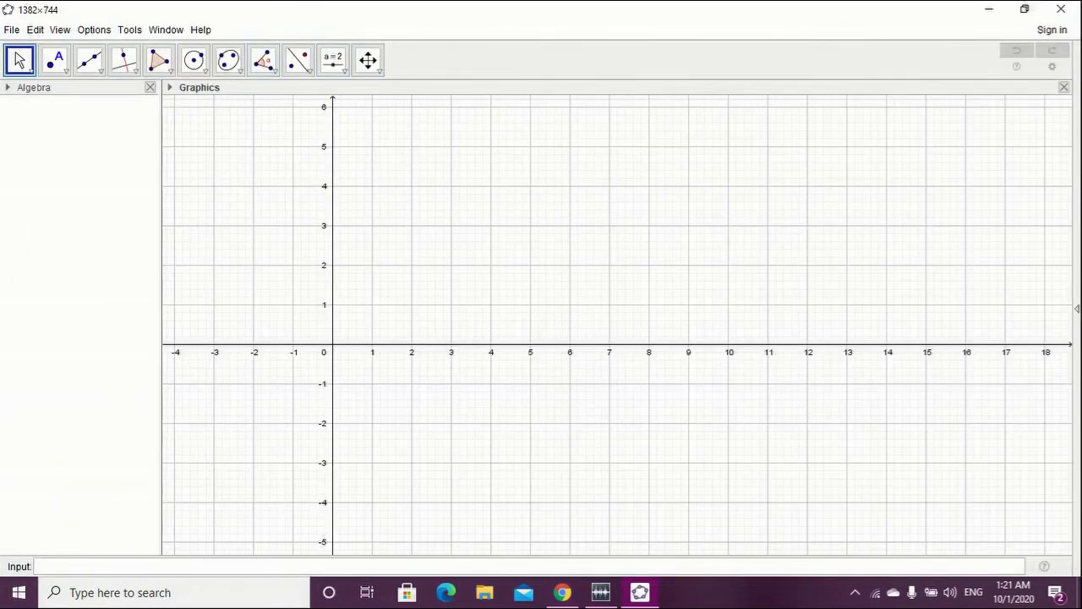
left_click_drag(162, 317, 423, 317)
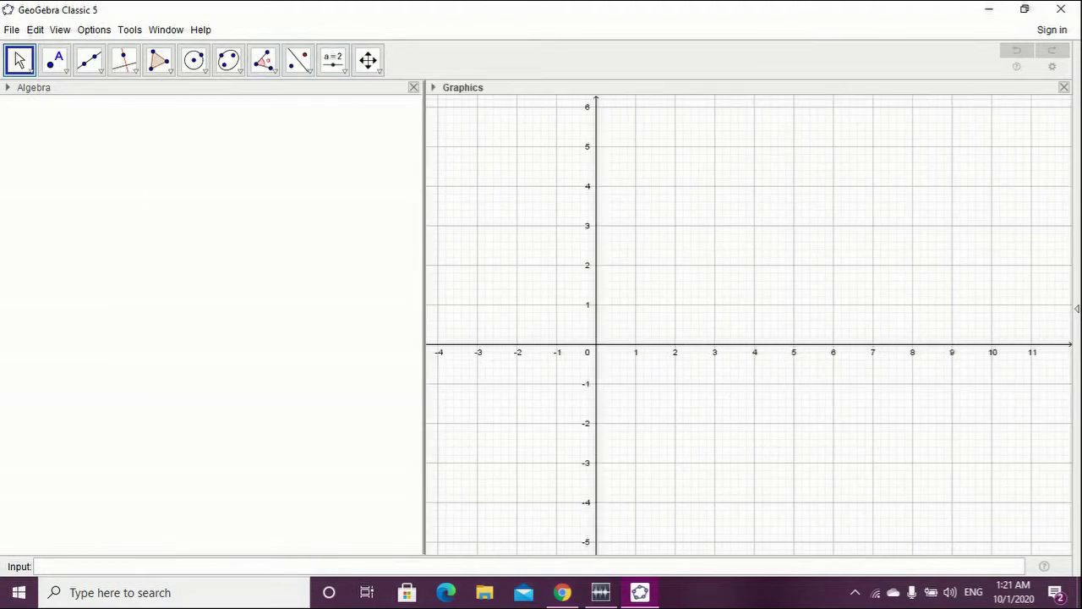
left_click_drag(424, 317, 293, 317)
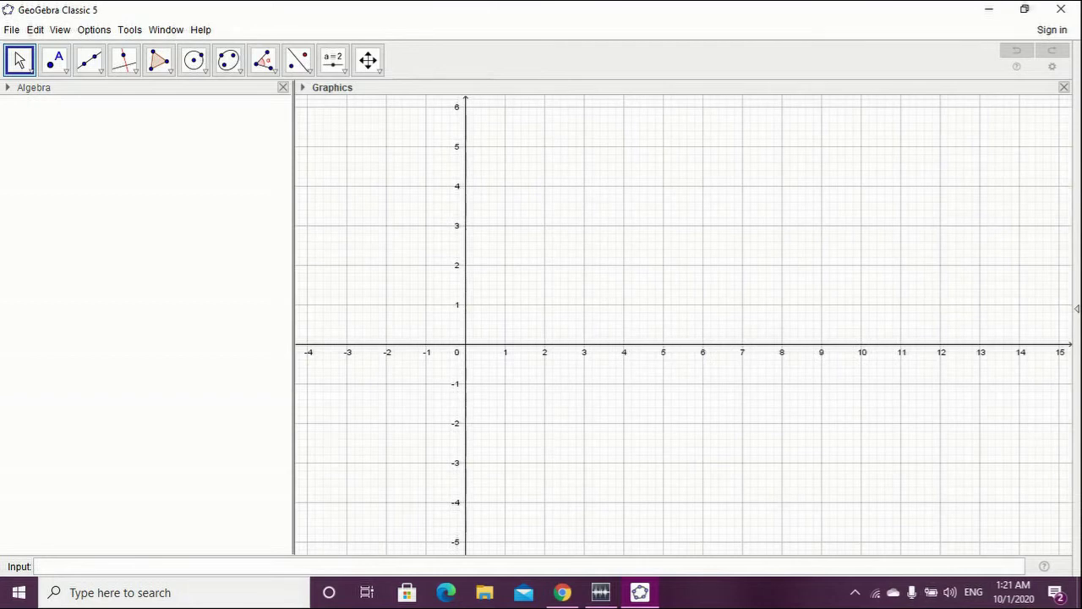
- Narrow the Algebra view to about a sixth of the window width, and review the available perspectives and the file, edit and view commands
left_click_drag(293, 317, 183, 317)
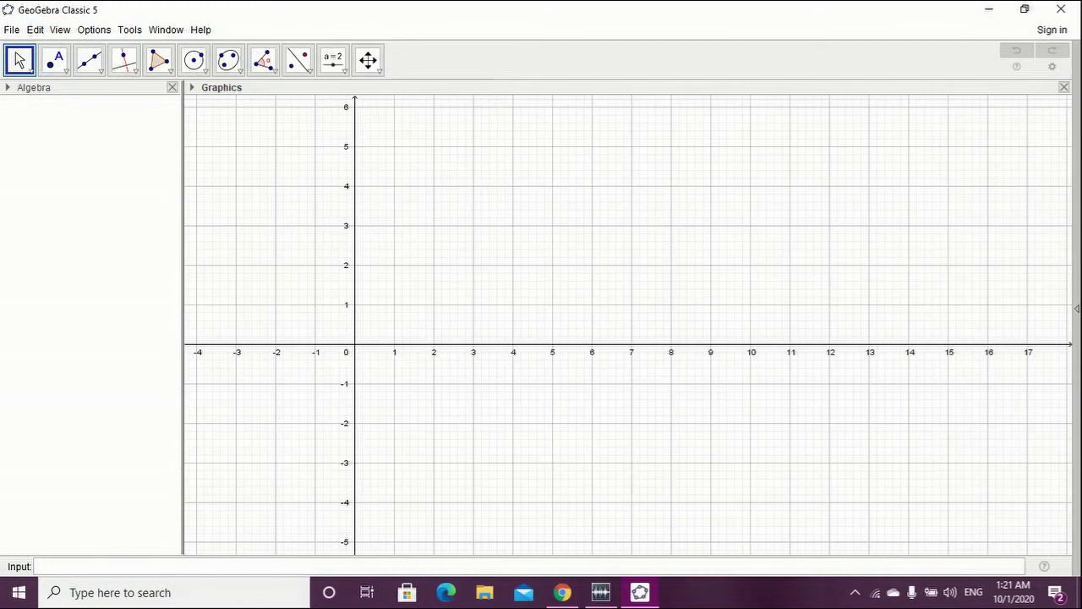
left_click(1076, 308)
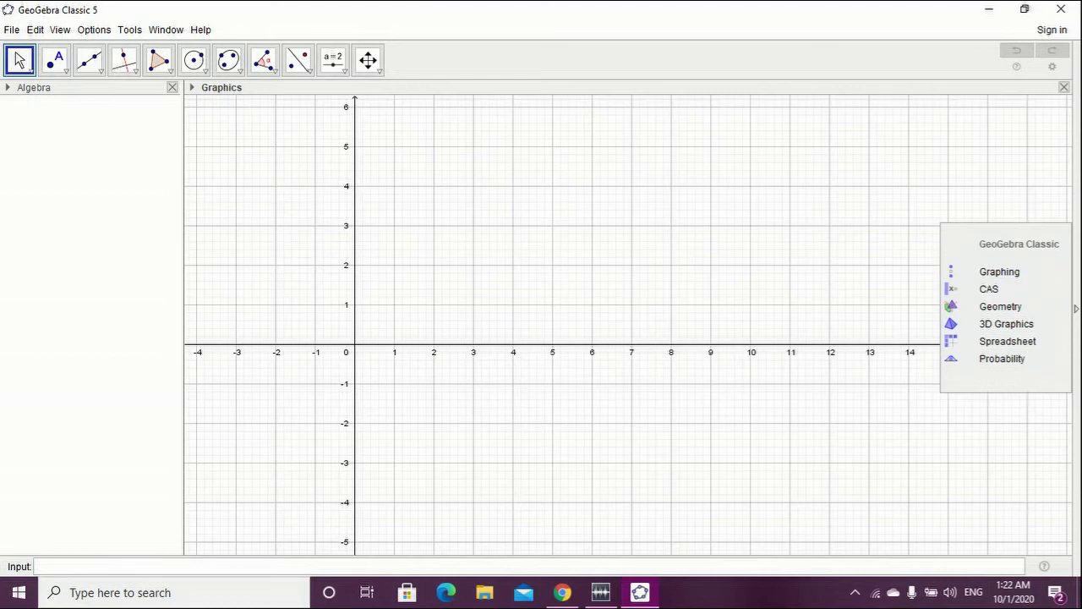
left_click(1076, 309)
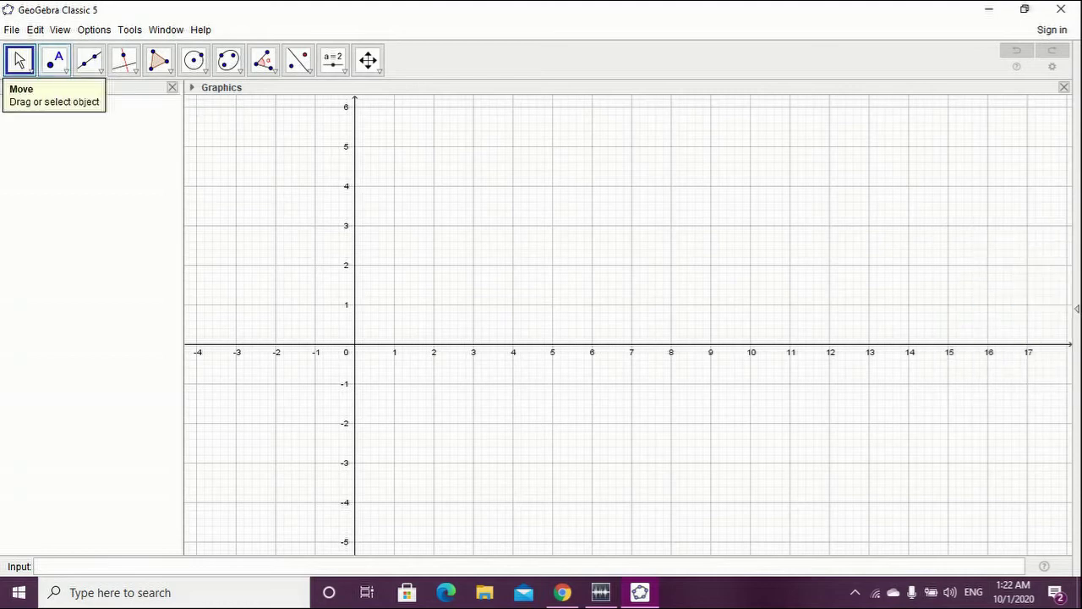
left_click(12, 30)
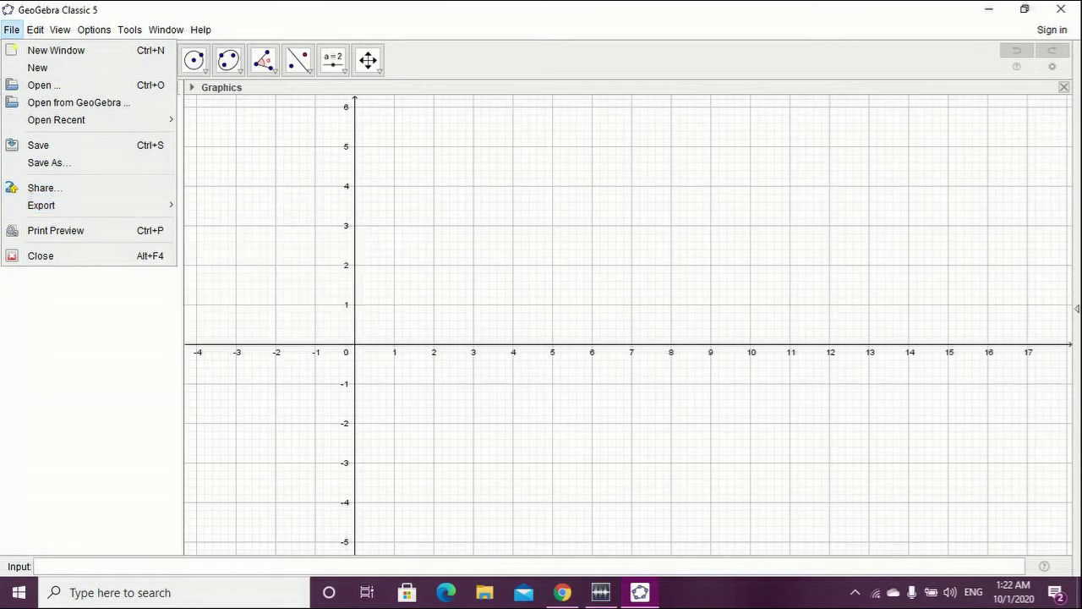
mouse_move(34, 30)
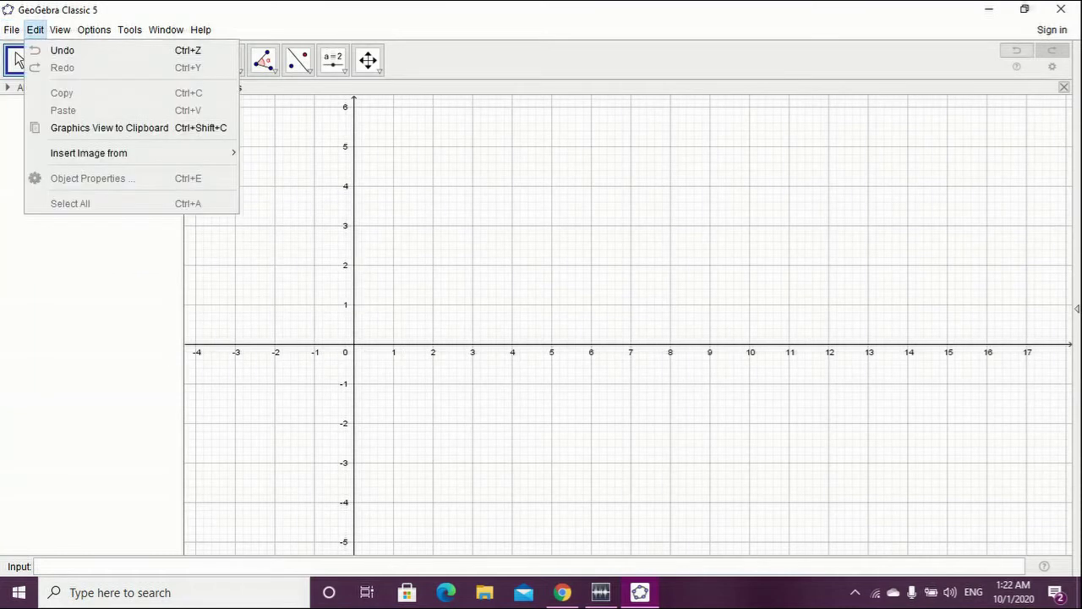
mouse_move(89, 153)
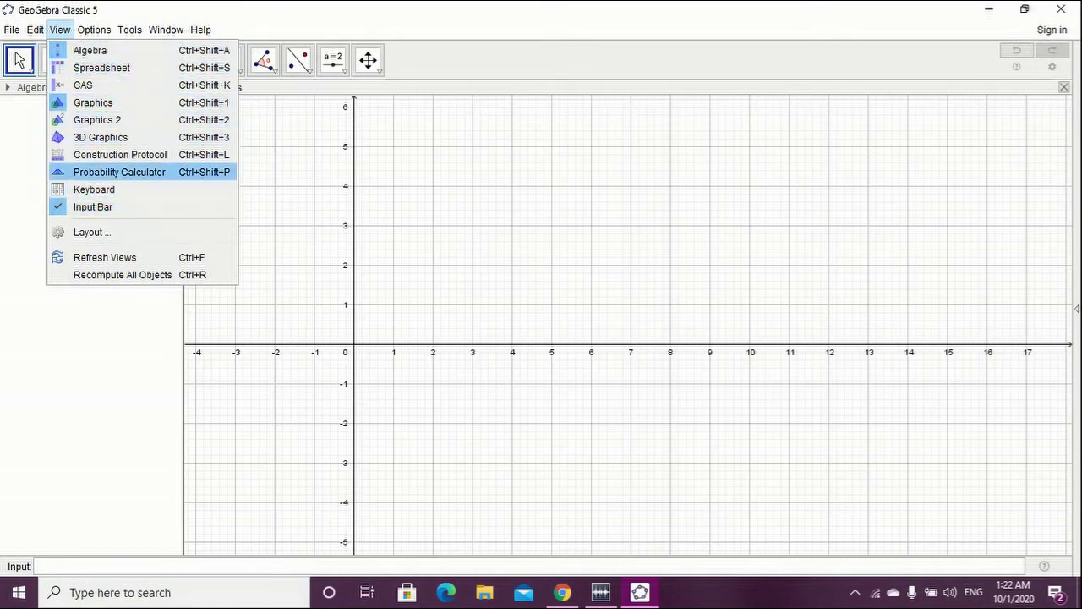
key("Escape")
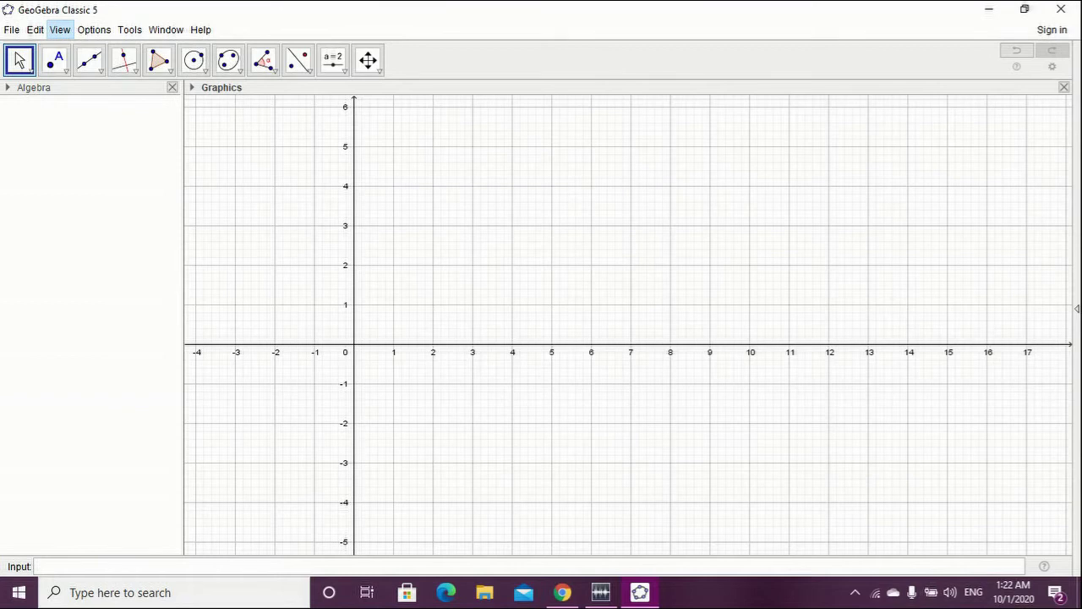
- Review the rounding and labeling options, and set the interface font size to 20 pt
key("Right")
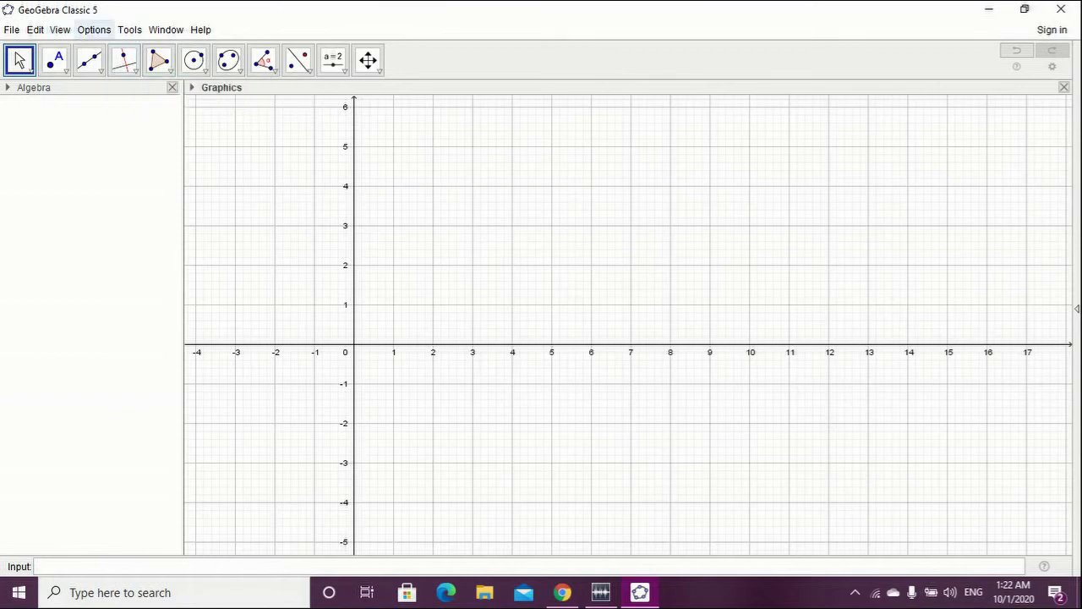
key("Down")
key("Down")
key("Right")
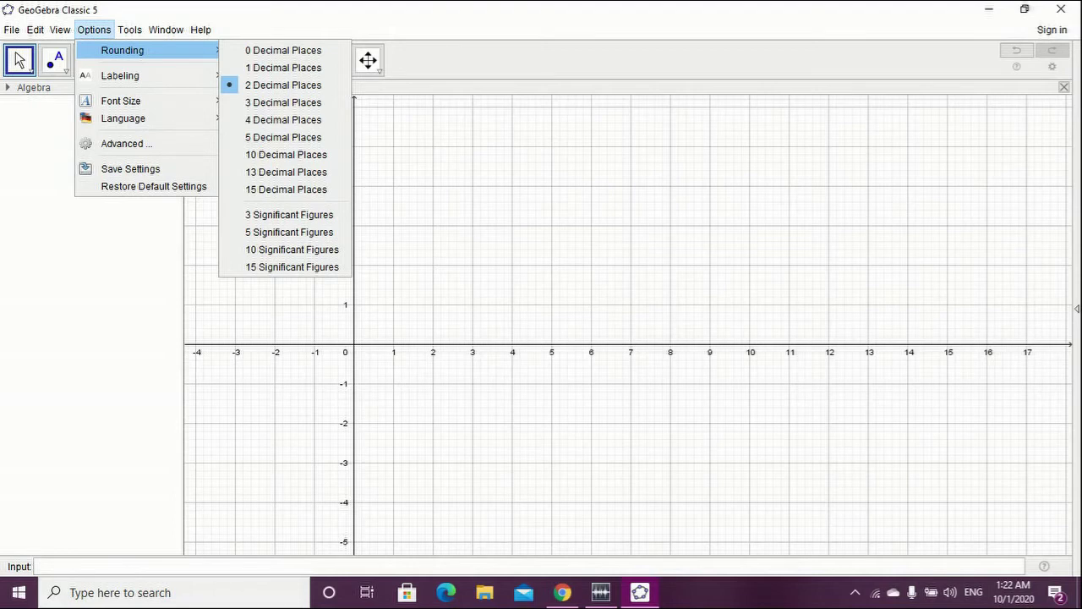
mouse_move(120, 76)
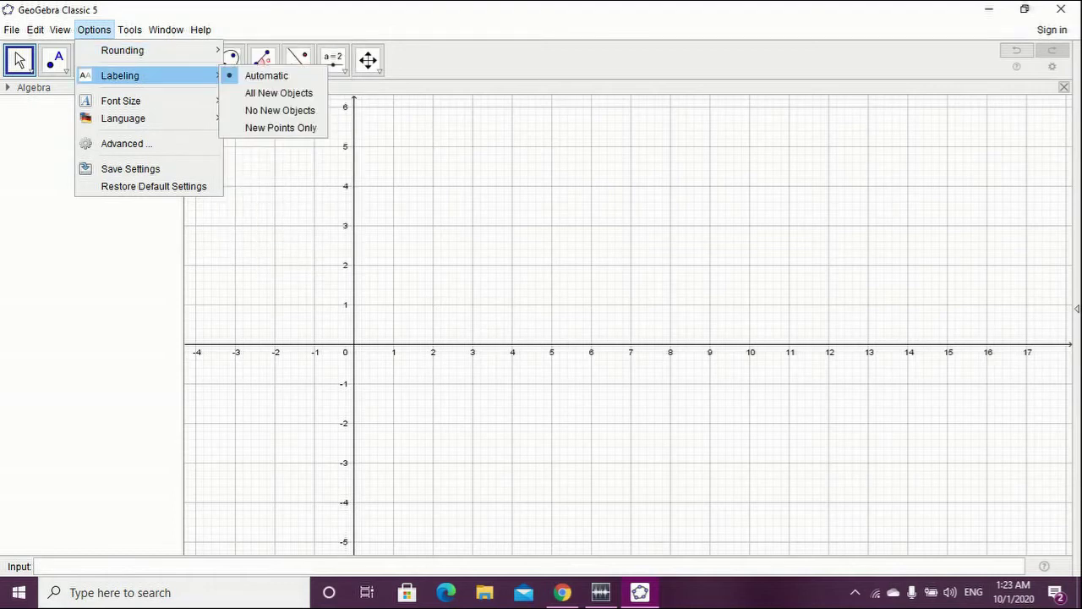
mouse_move(120, 100)
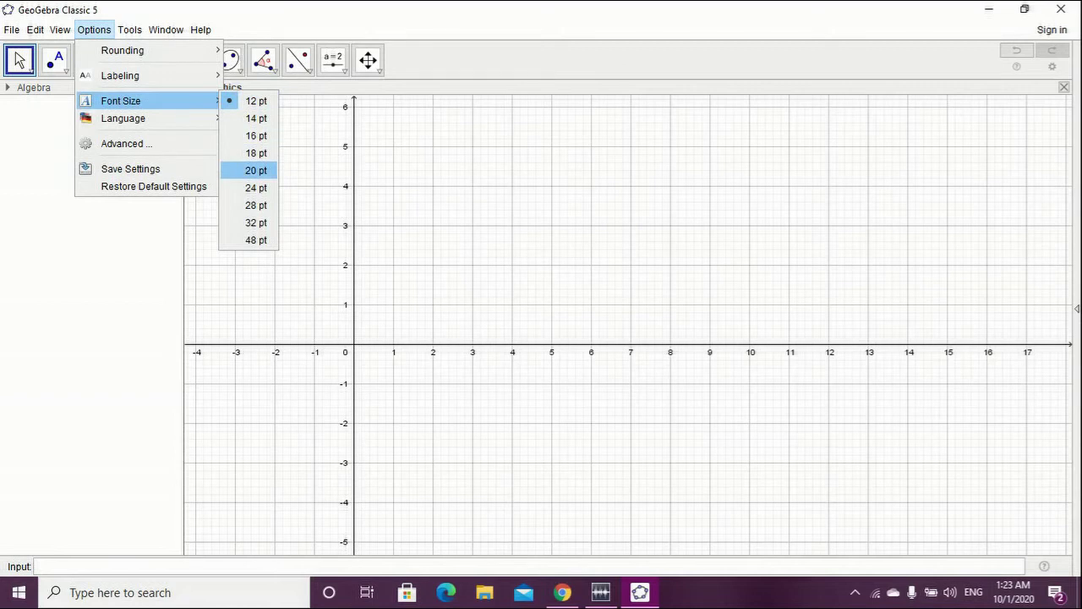
left_click(256, 171)
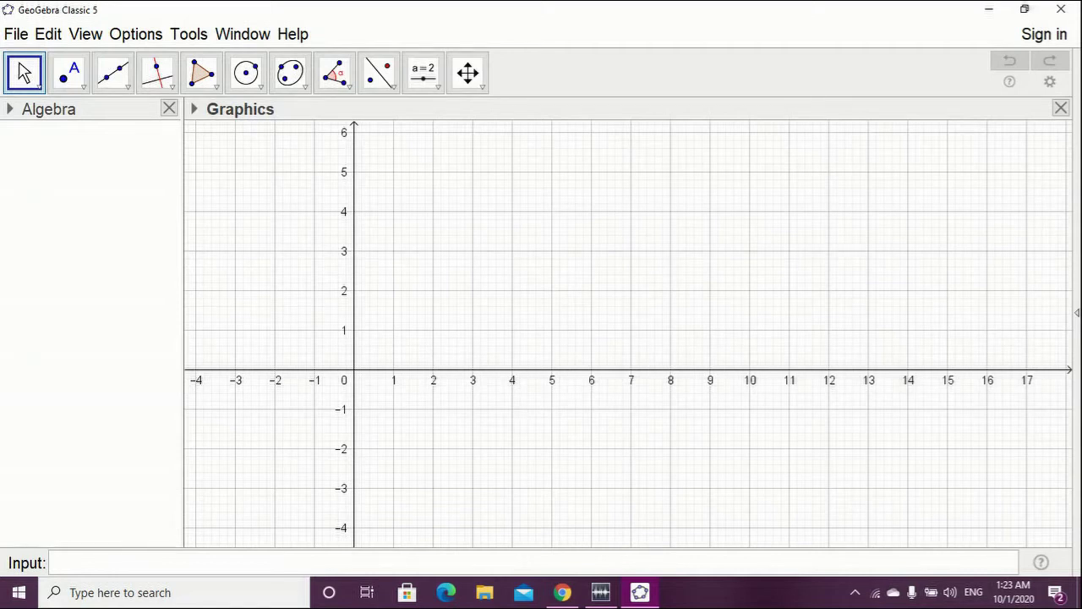
- Shift the coordinate grid about one unit sideways and widen the Algebra view to roughly a third of the window width
left_click_drag(541, 287, 590, 287)
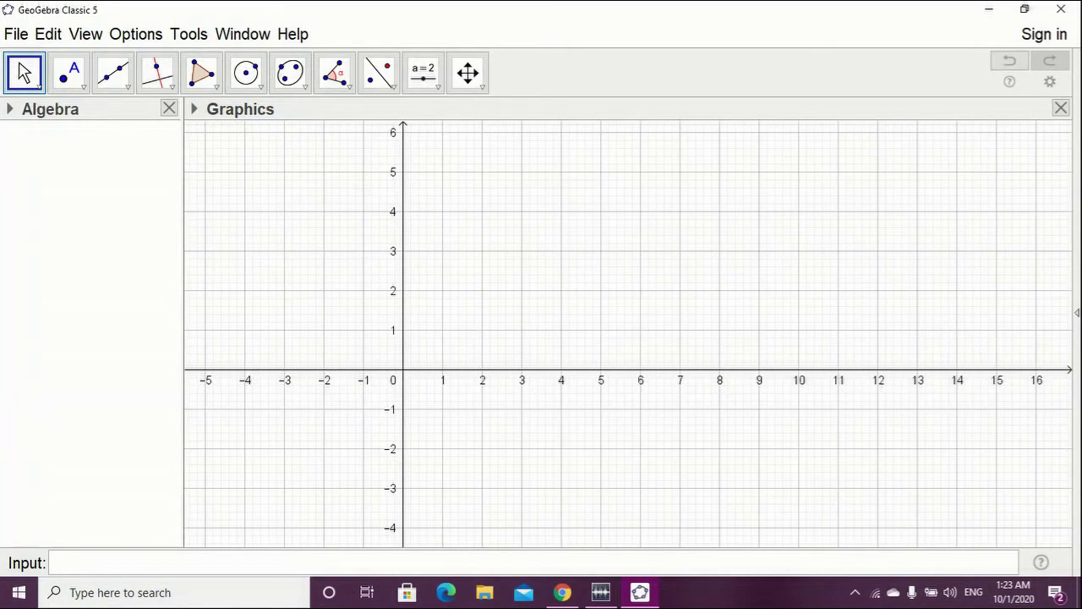
left_click_drag(183, 321, 350, 321)
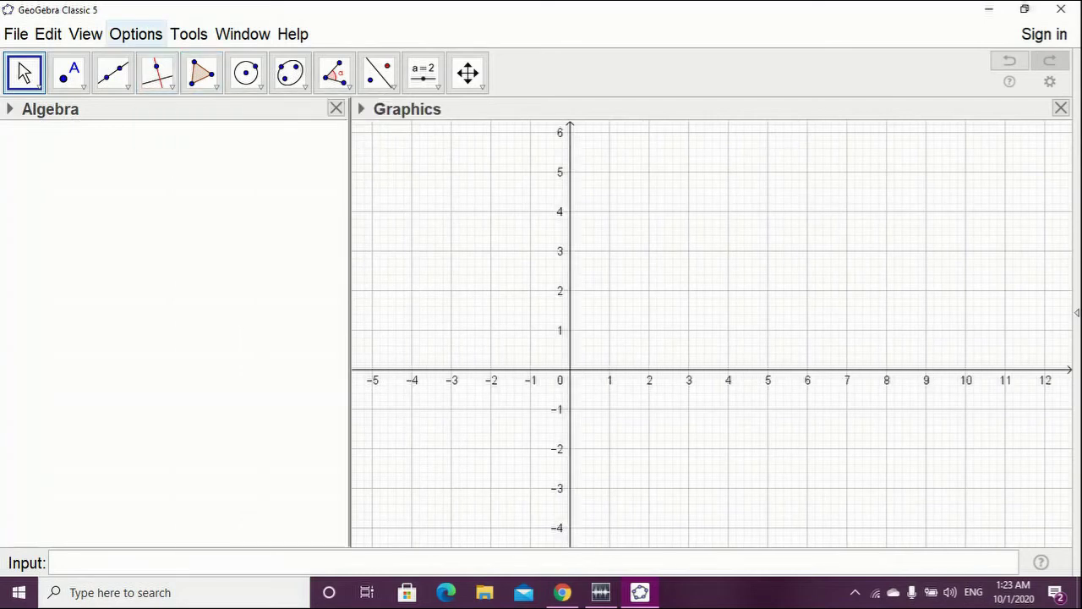
- Change the interface language to Hindi
left_click(135, 34)
mouse_move(173, 146)
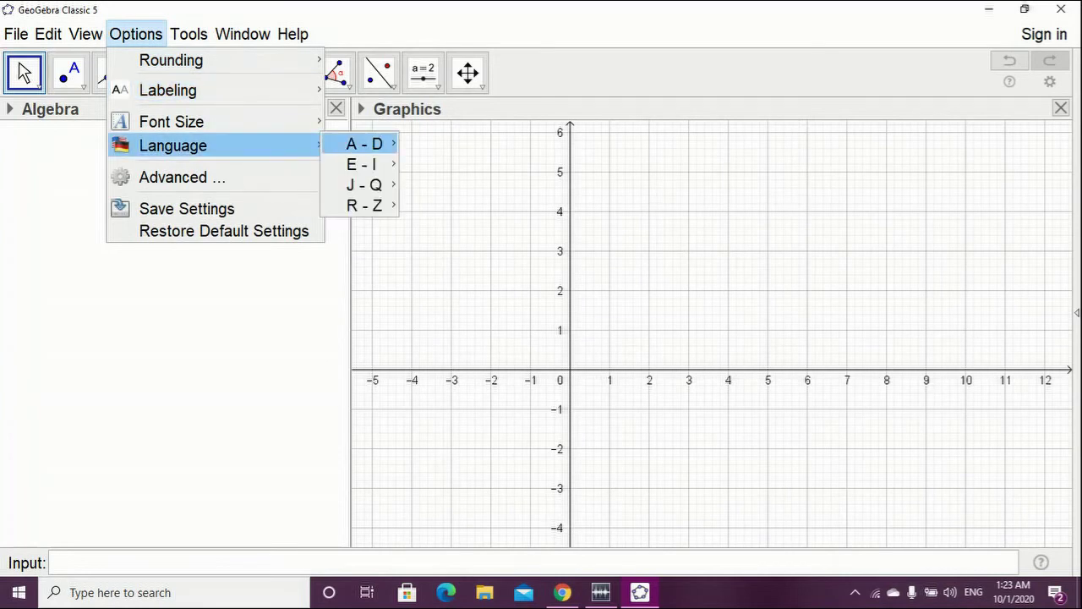
mouse_move(364, 143)
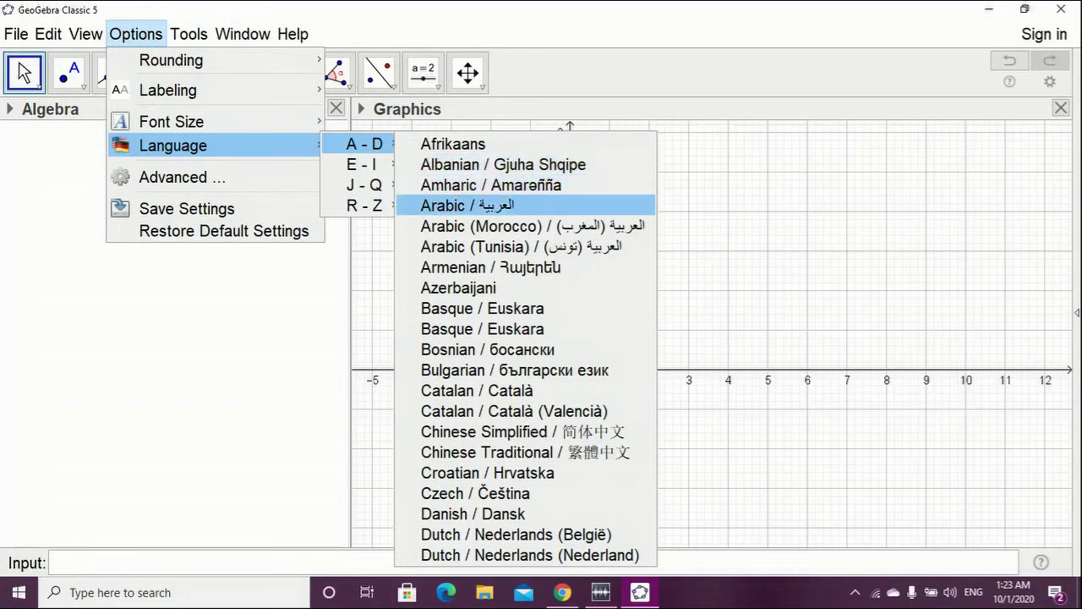
mouse_move(364, 164)
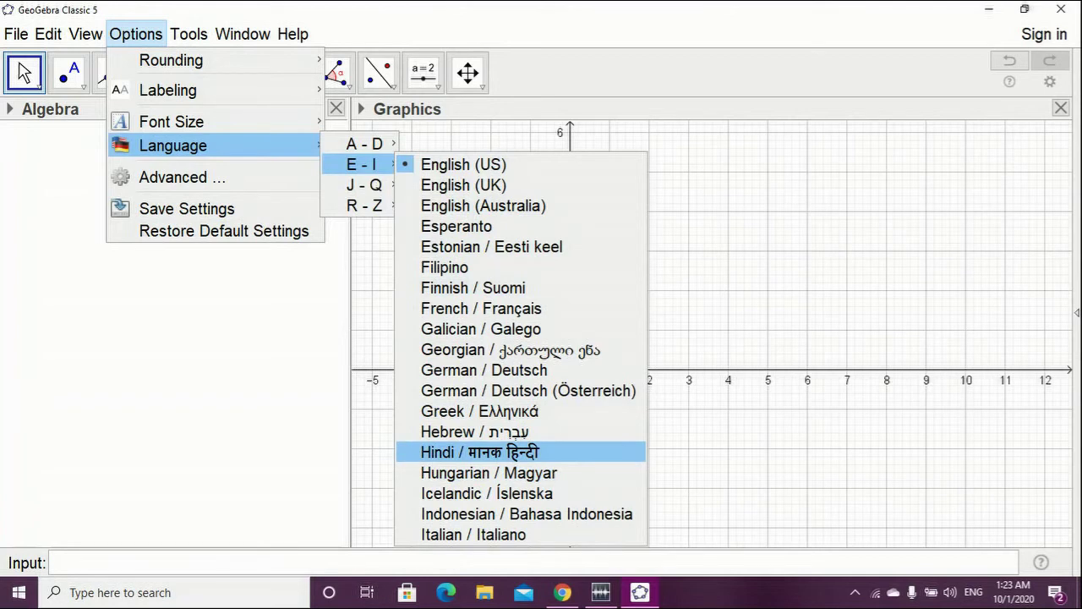
left_click(478, 451)
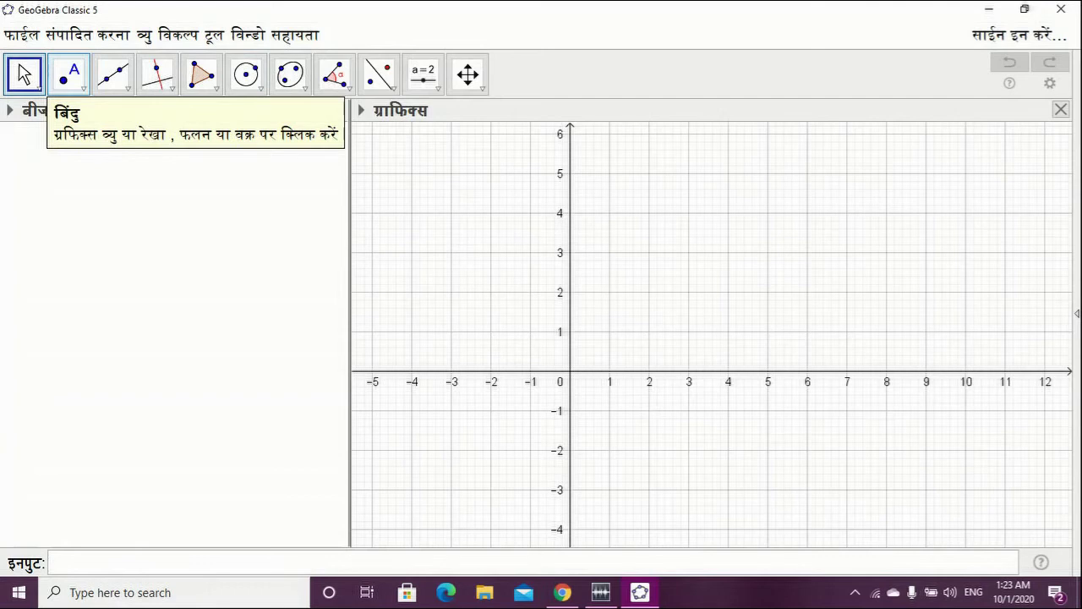
- Examine the Hindi names of the point, line, perpendicular line, circle, graphics view and move tool groups
left_click(84, 89)
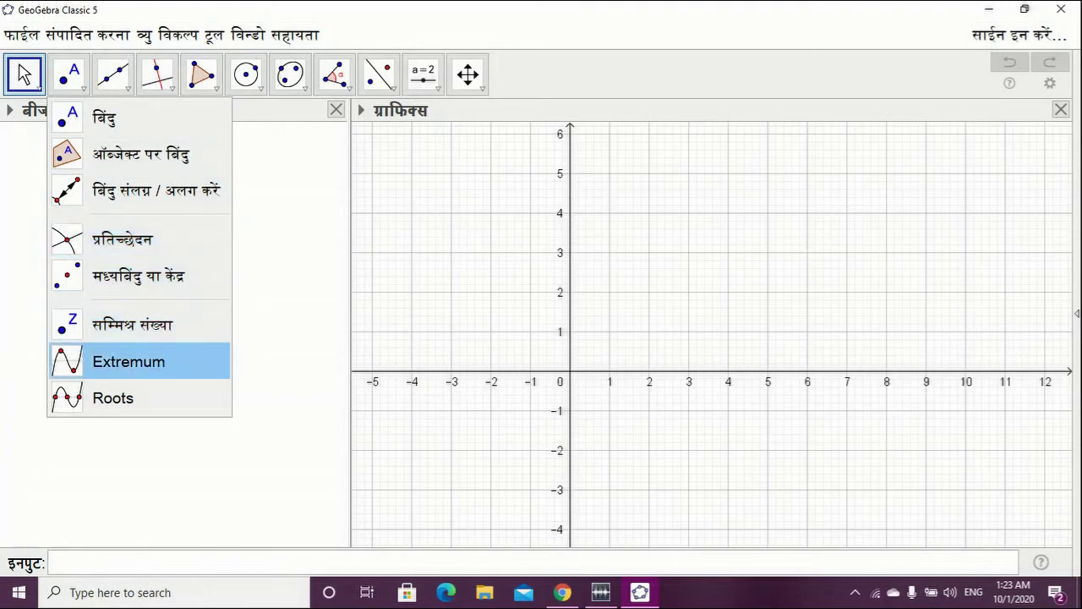
left_click(113, 75)
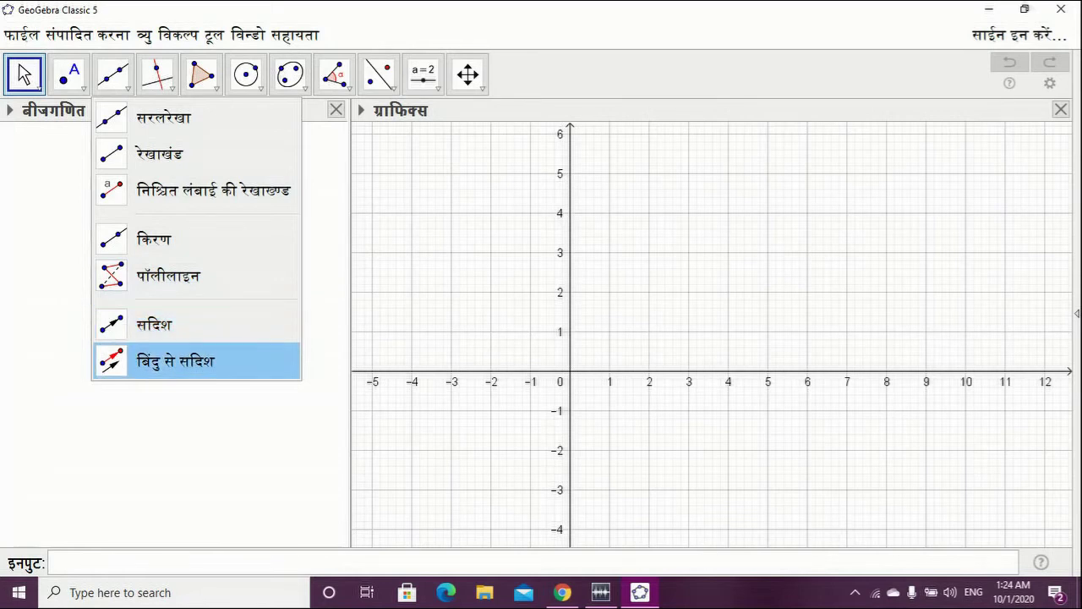
left_click(171, 88)
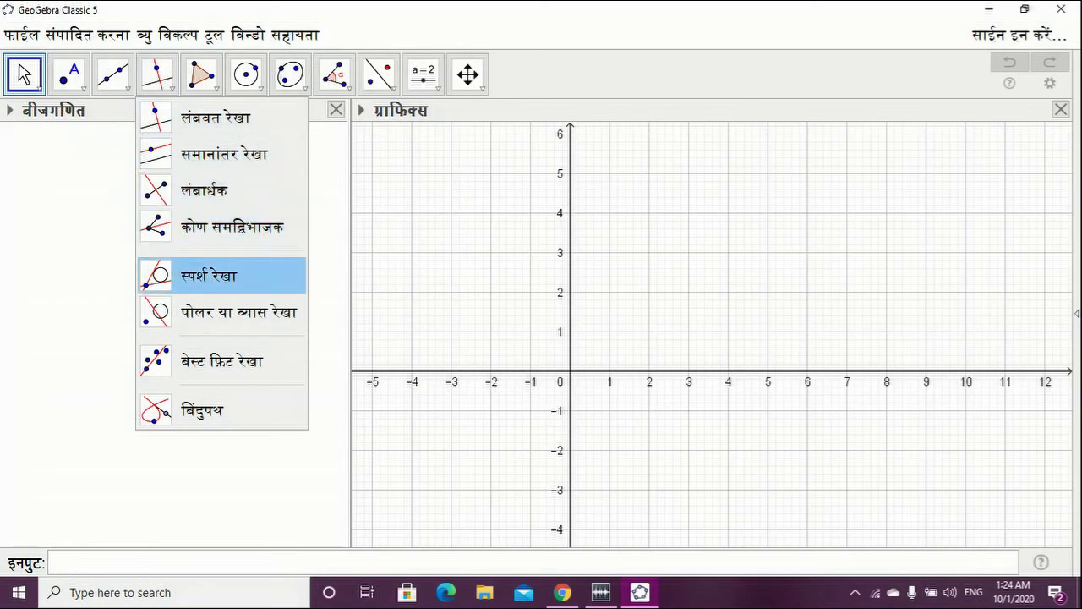
left_click(200, 75)
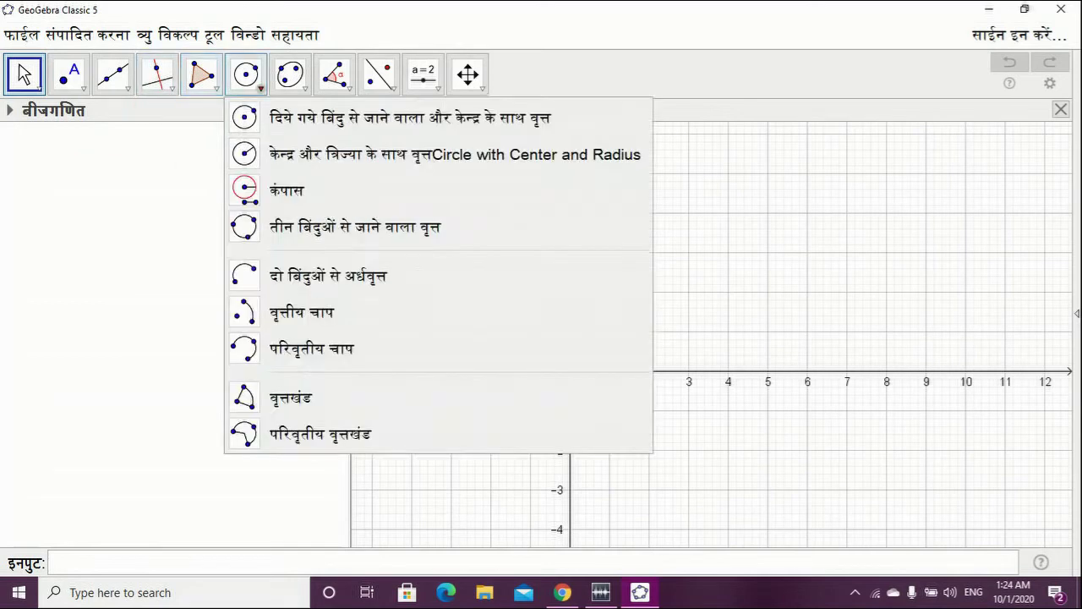
mouse_move(481, 87)
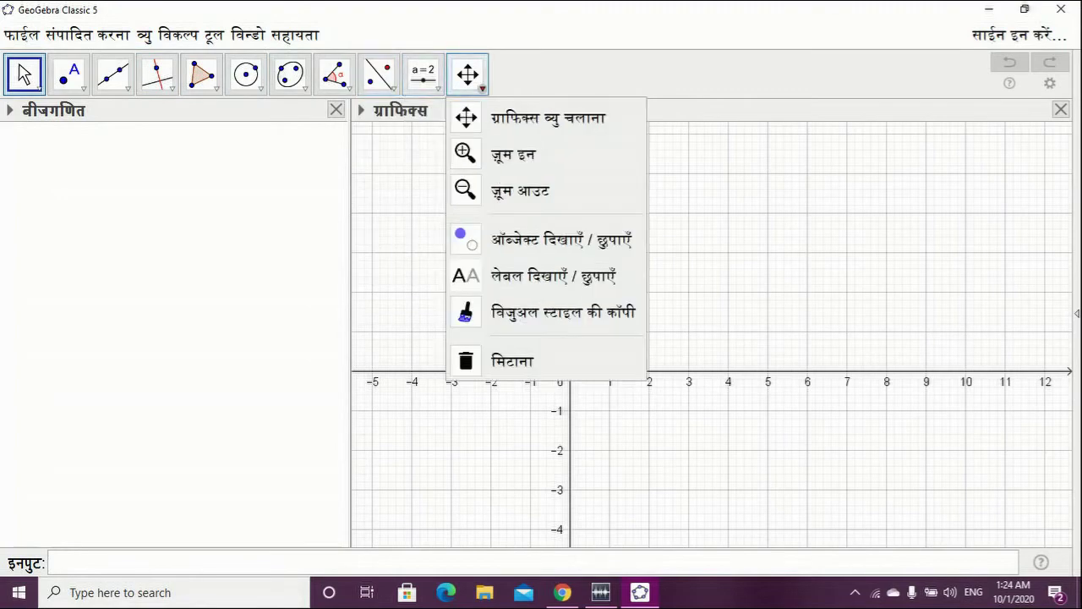
mouse_move(32, 84)
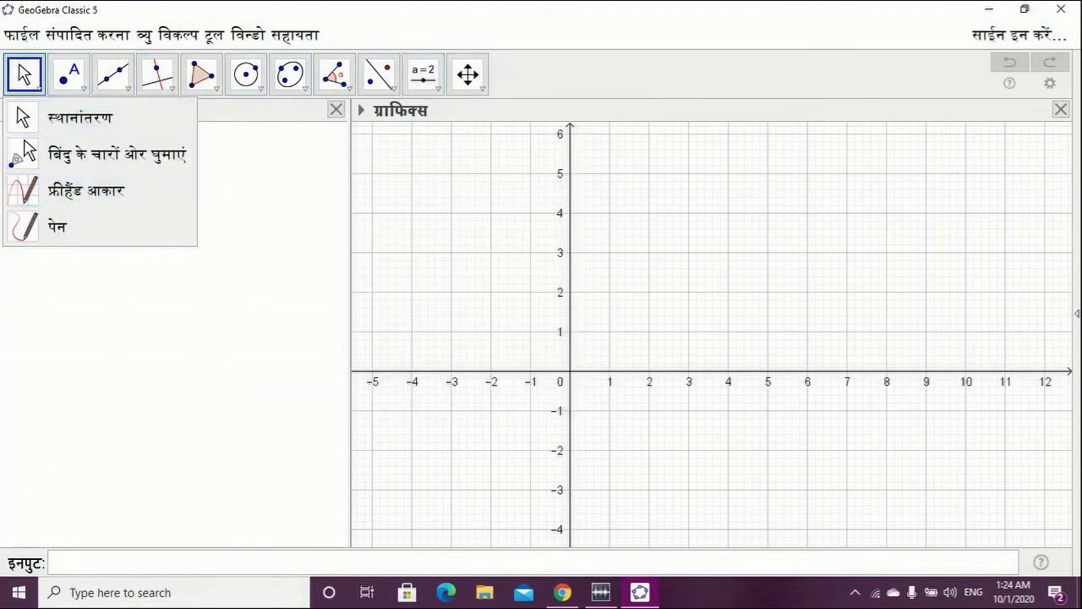
- Switch the interface language back to English (US)
left_click(178, 35)
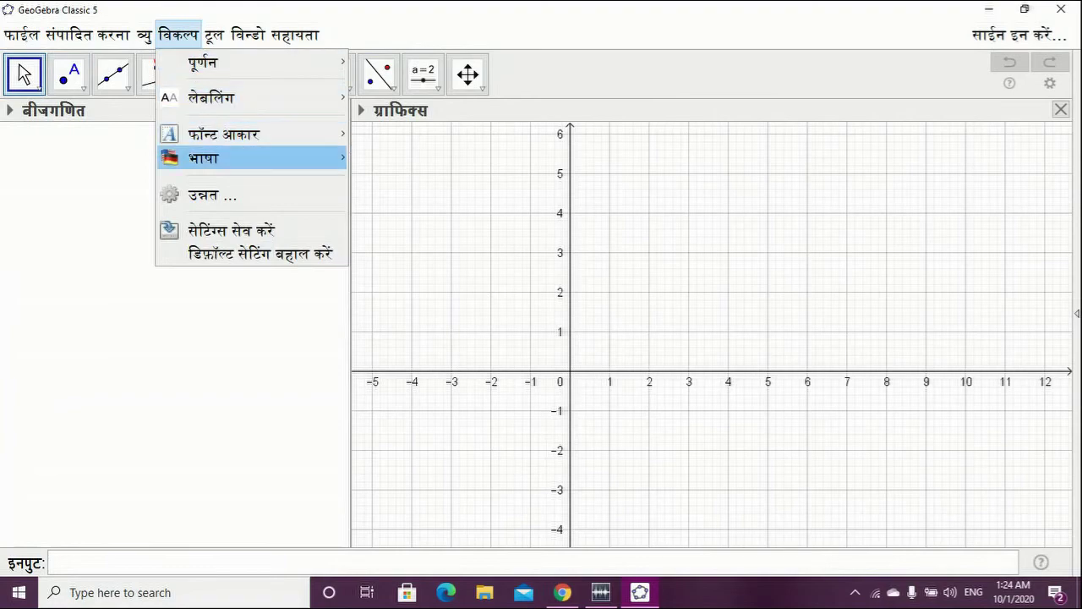
mouse_move(203, 158)
mouse_move(388, 158)
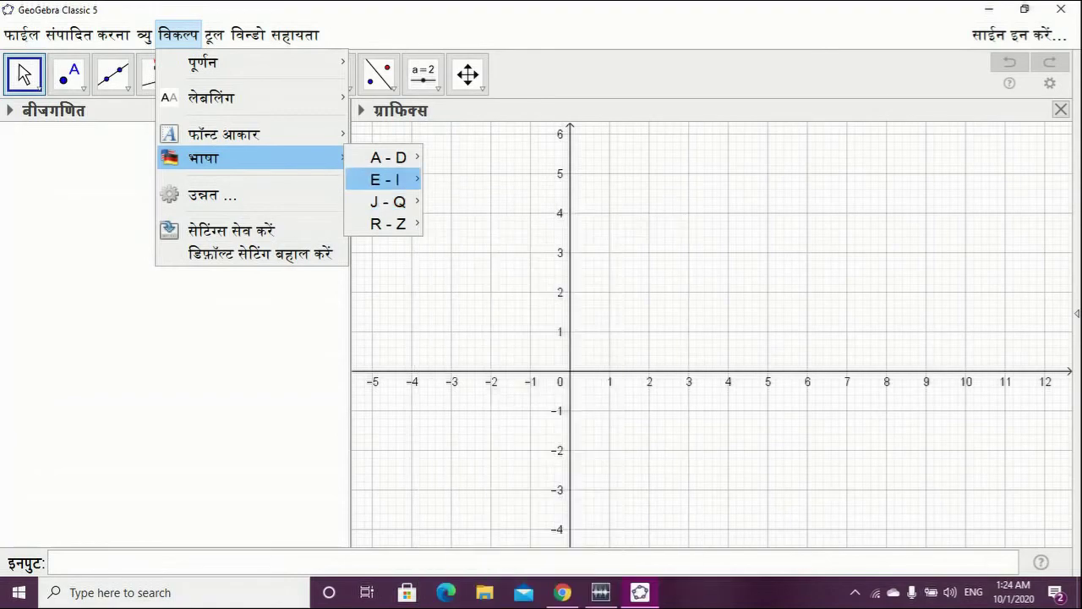
mouse_move(385, 179)
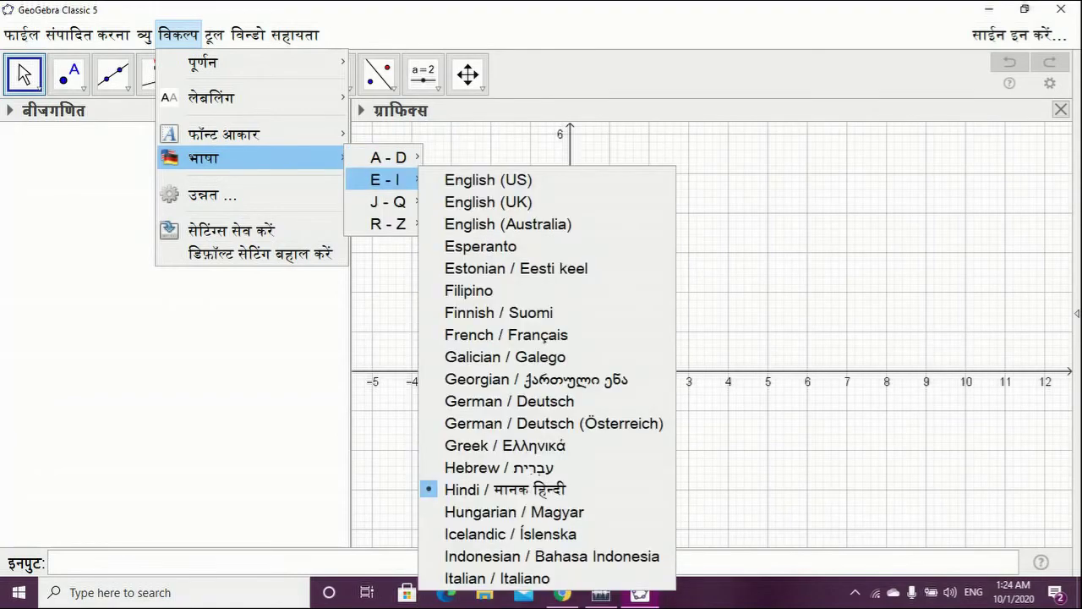
left_click(488, 179)
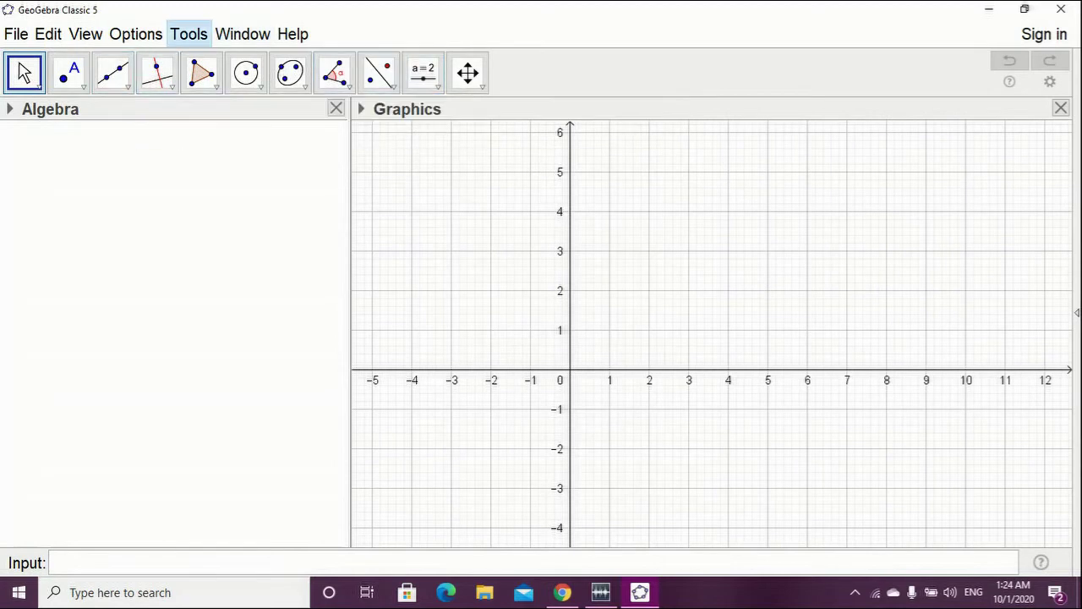
left_click(188, 34)
left_click(267, 94)
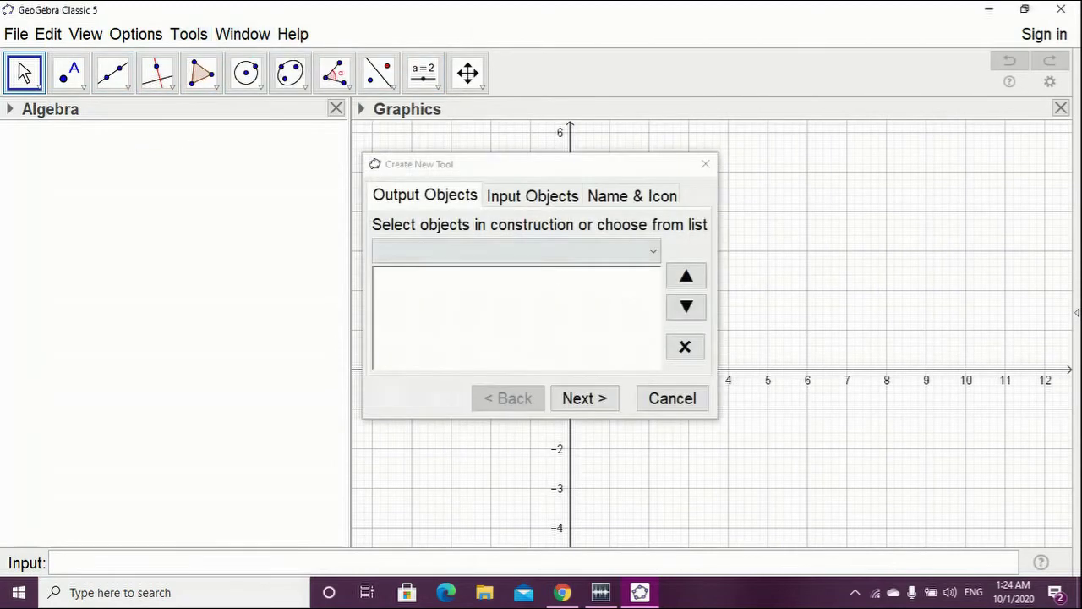
left_click(705, 163)
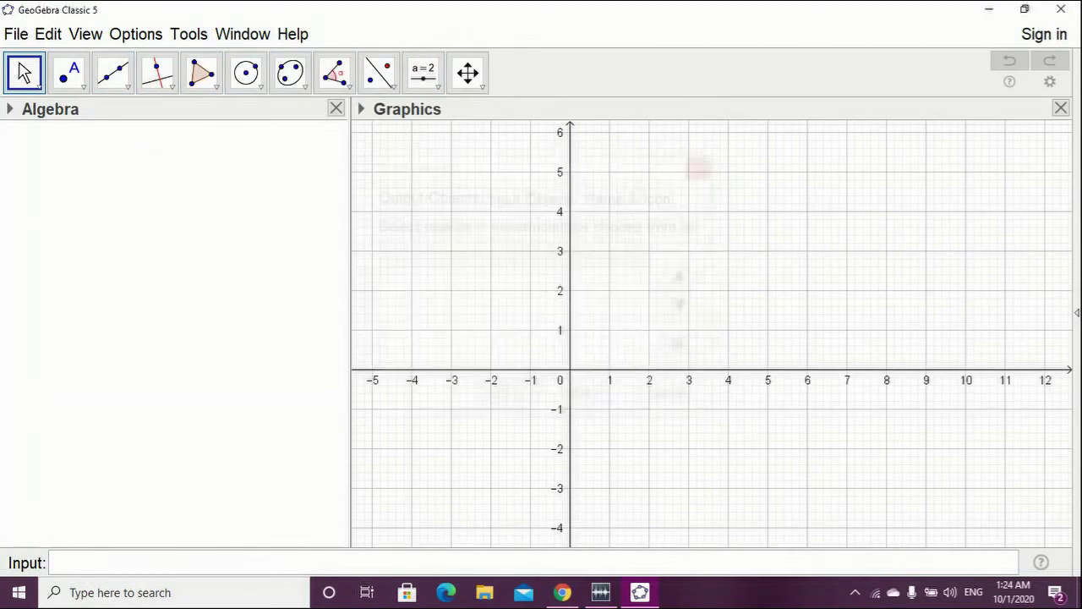
- Change the interface language to Nepalese
left_click(189, 34)
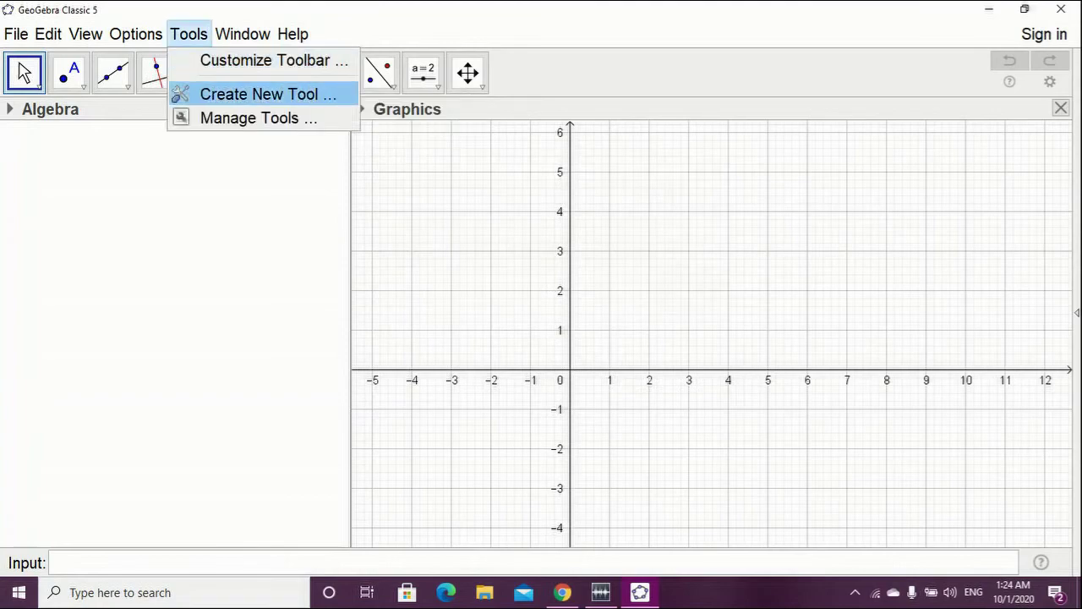
mouse_move(135, 33)
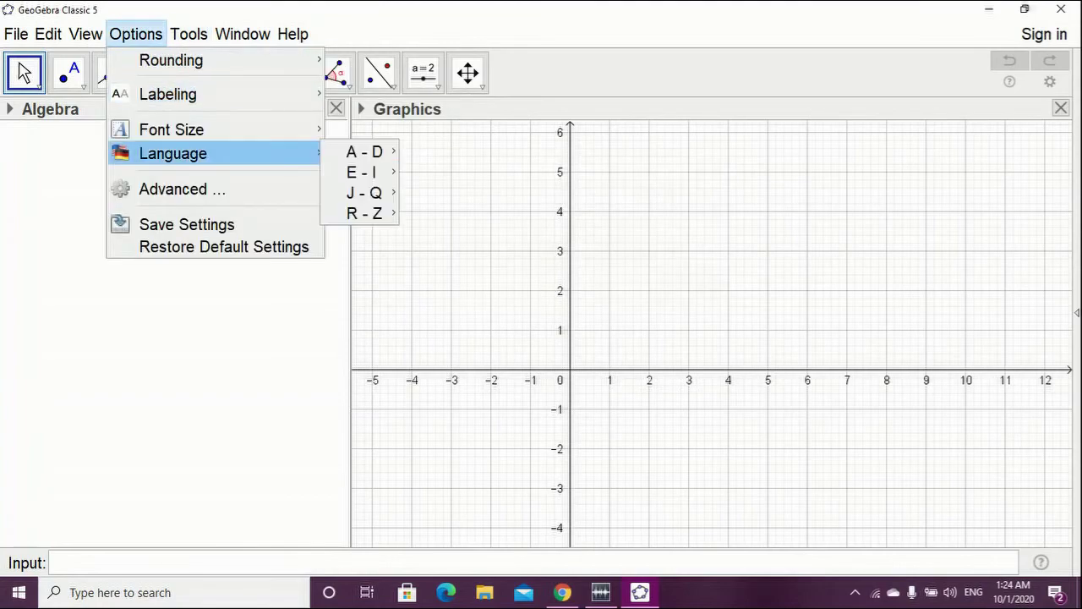
mouse_move(364, 193)
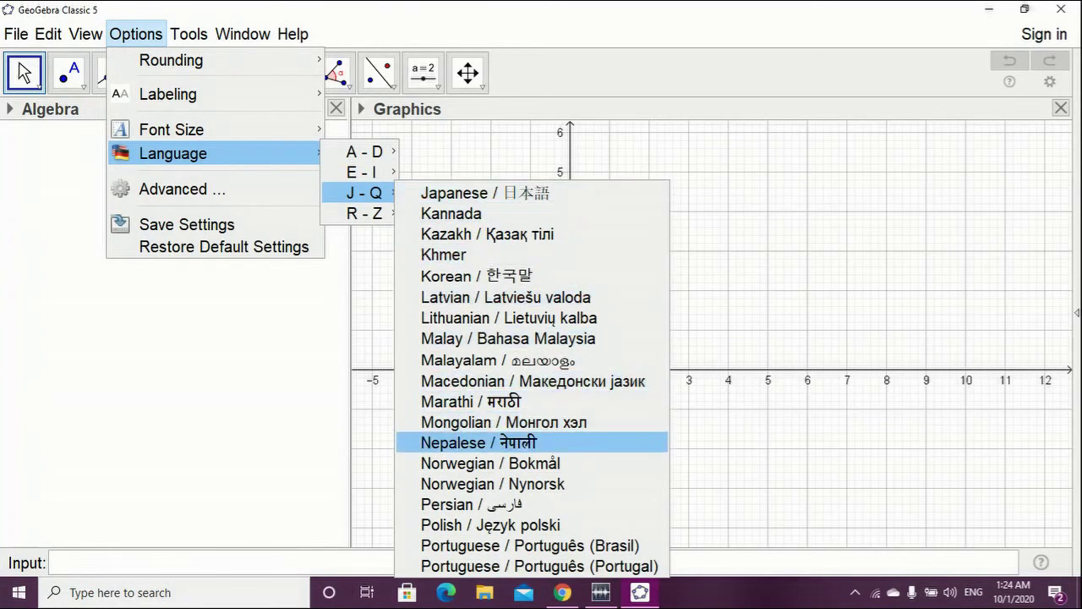
left_click(479, 442)
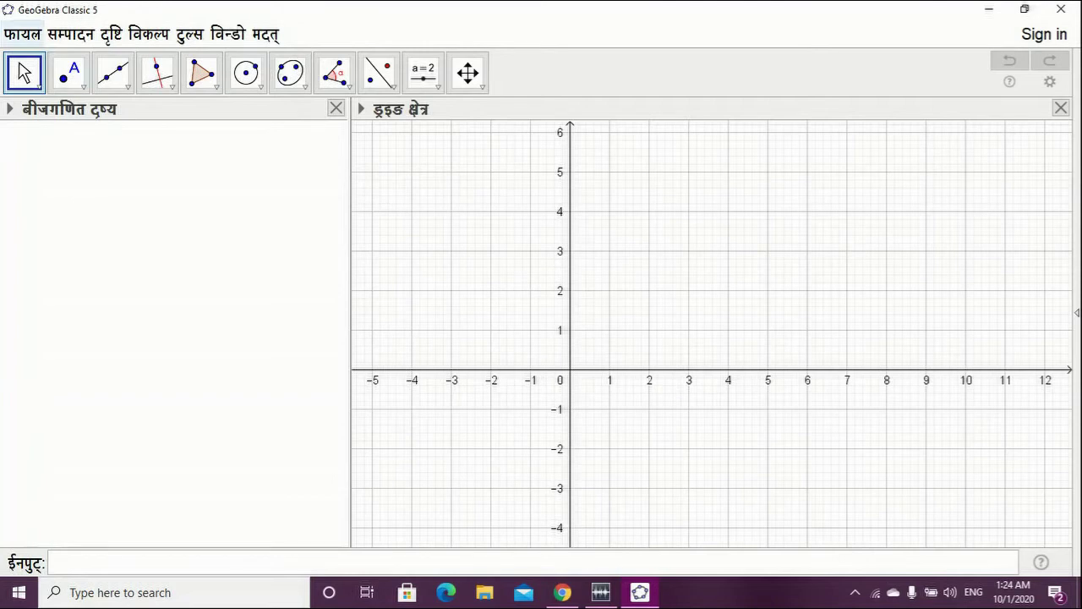
- Check the Nepalese names of the point and move tools, and switch the interface language back to English (US)
left_click(76, 82)
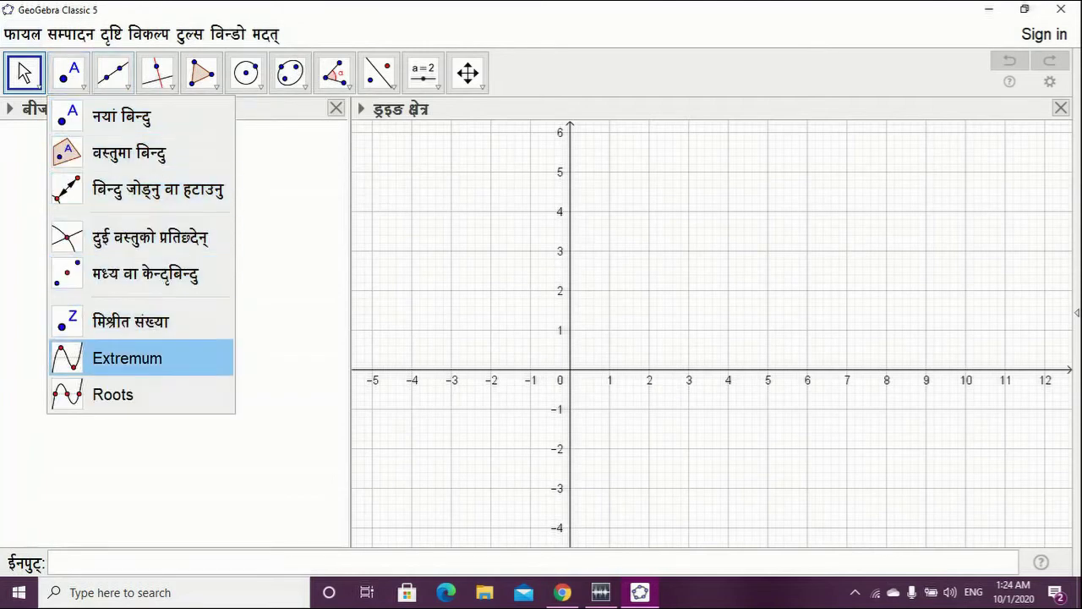
left_click(39, 84)
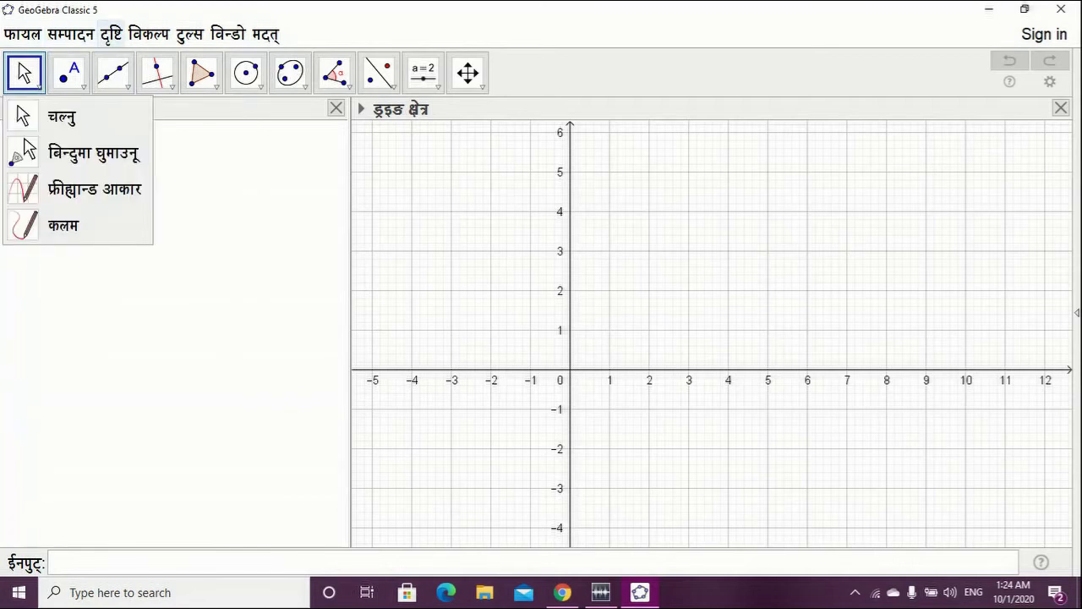
left_click(149, 34)
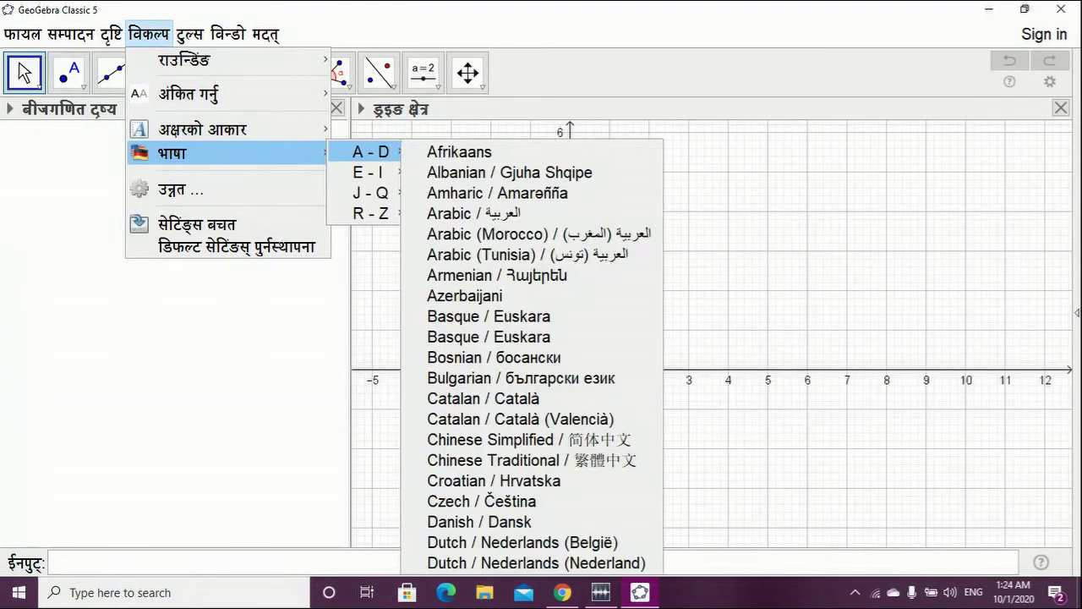
mouse_move(367, 171)
left_click(469, 172)
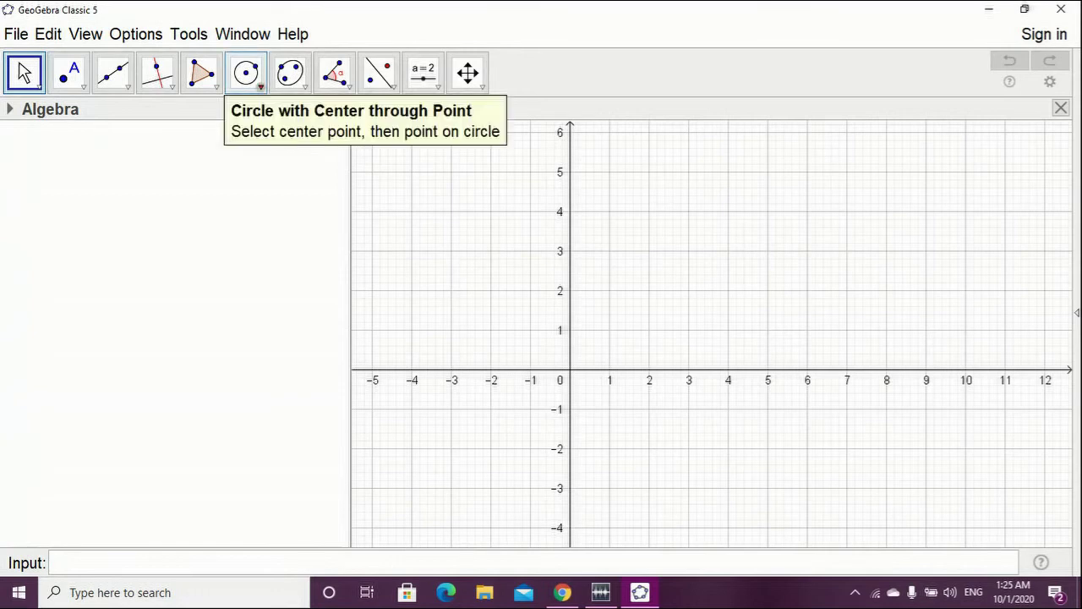
- Examine the available commands for tools, windows and help
left_click(188, 34)
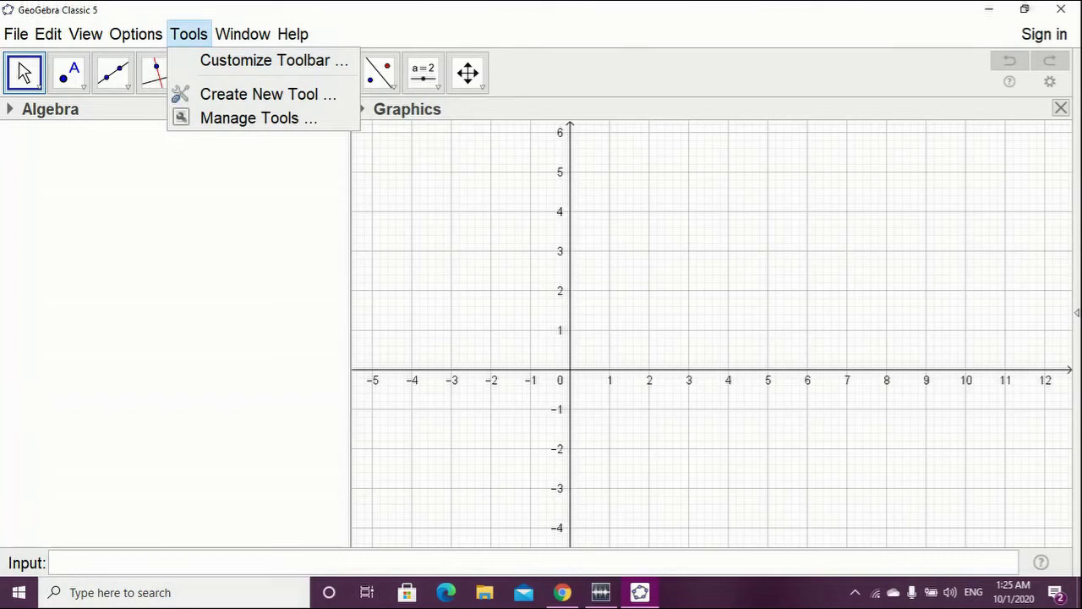
mouse_move(243, 35)
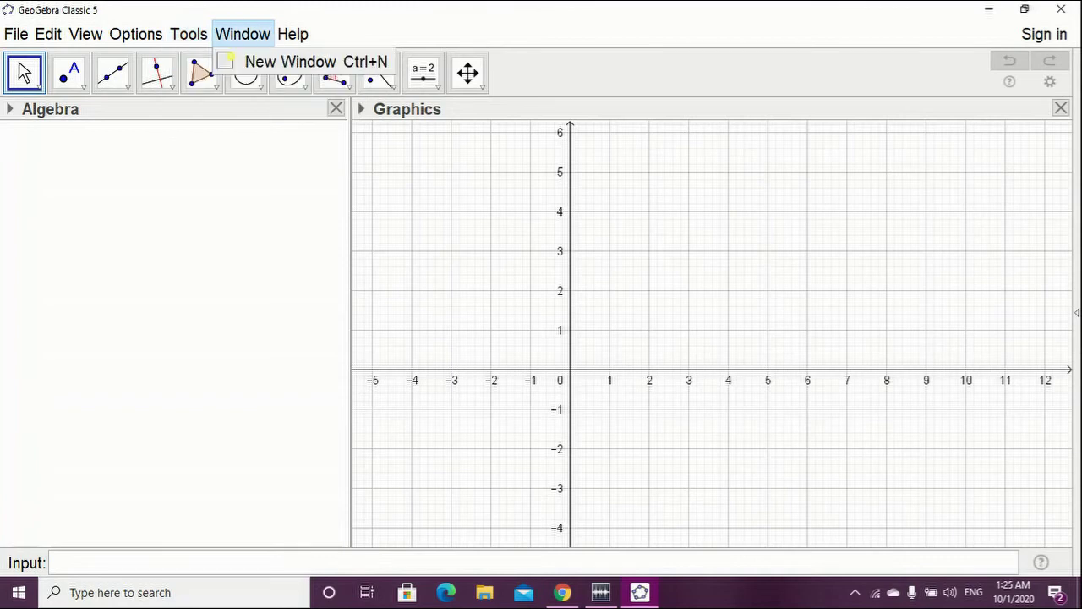
mouse_move(292, 34)
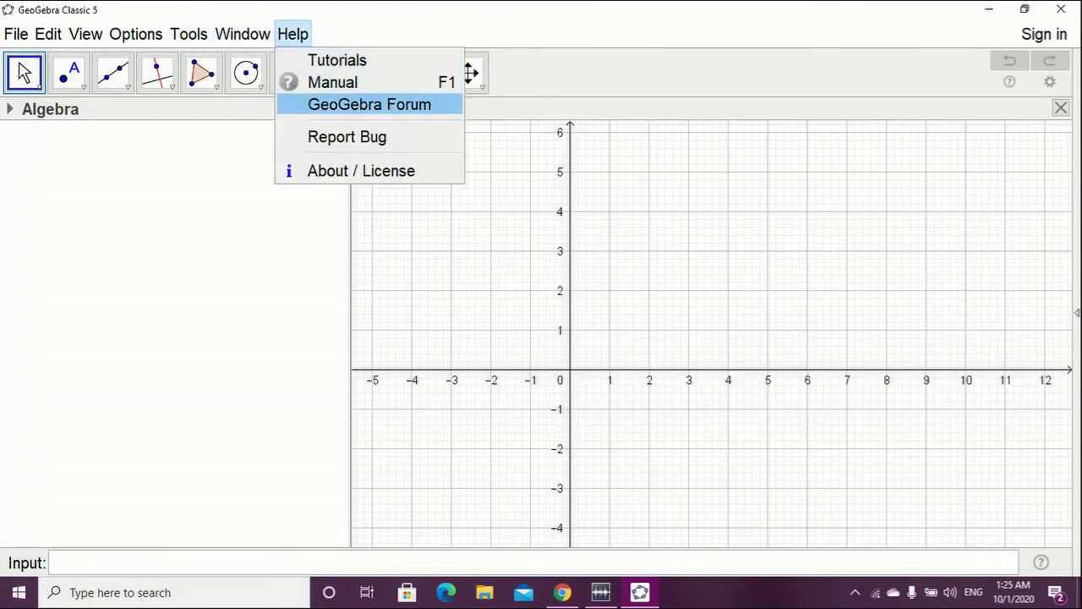
left_click(292, 33)
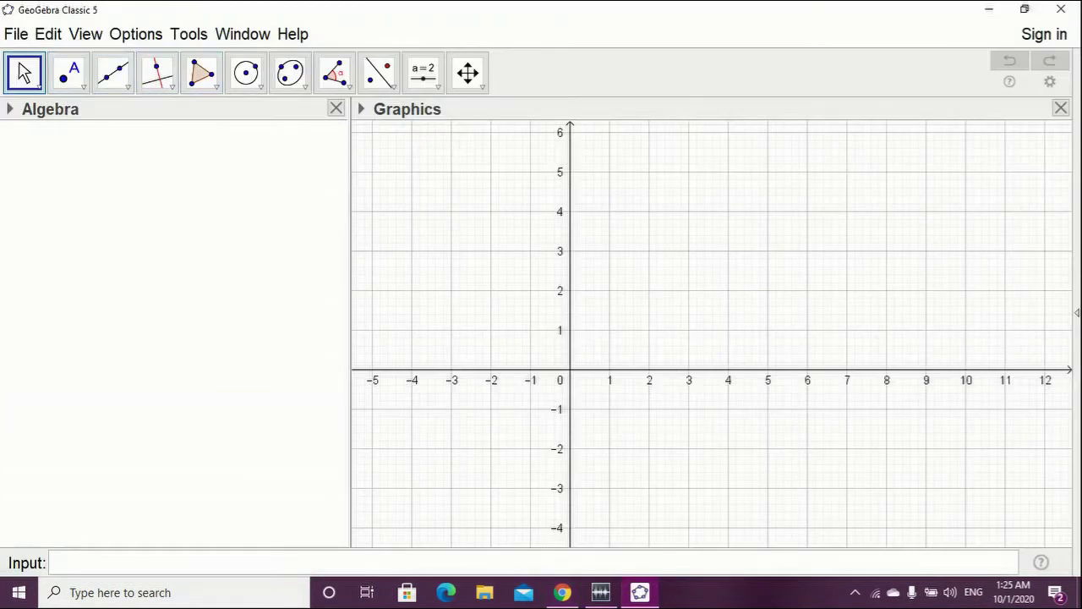
- Narrow the Algebra view and review the tool groups, including the ones for points and for moving the graphics view
left_click_drag(350, 330, 167, 330)
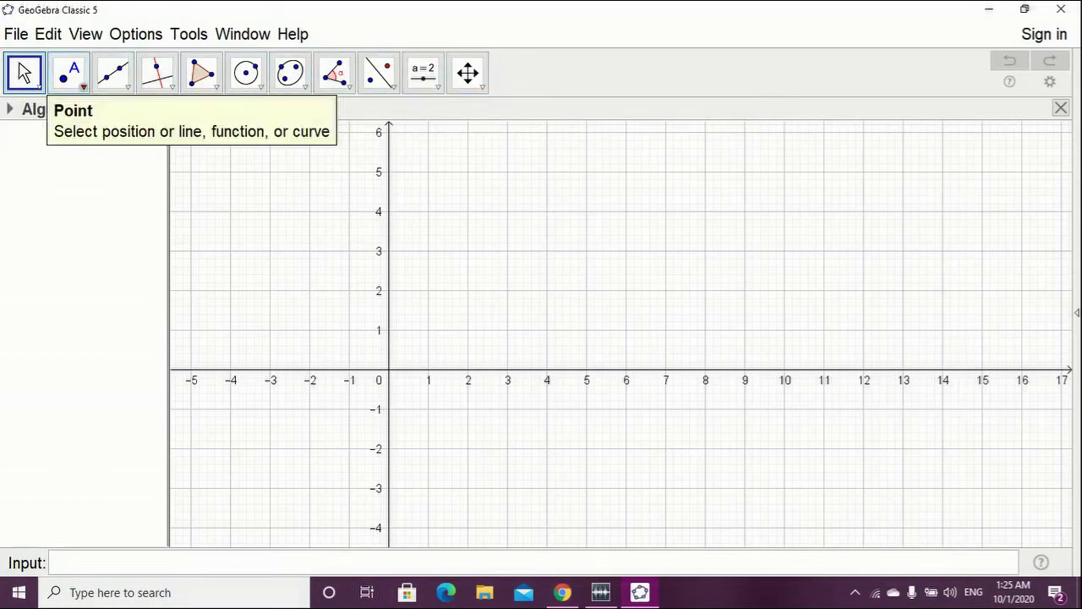
left_click(82, 85)
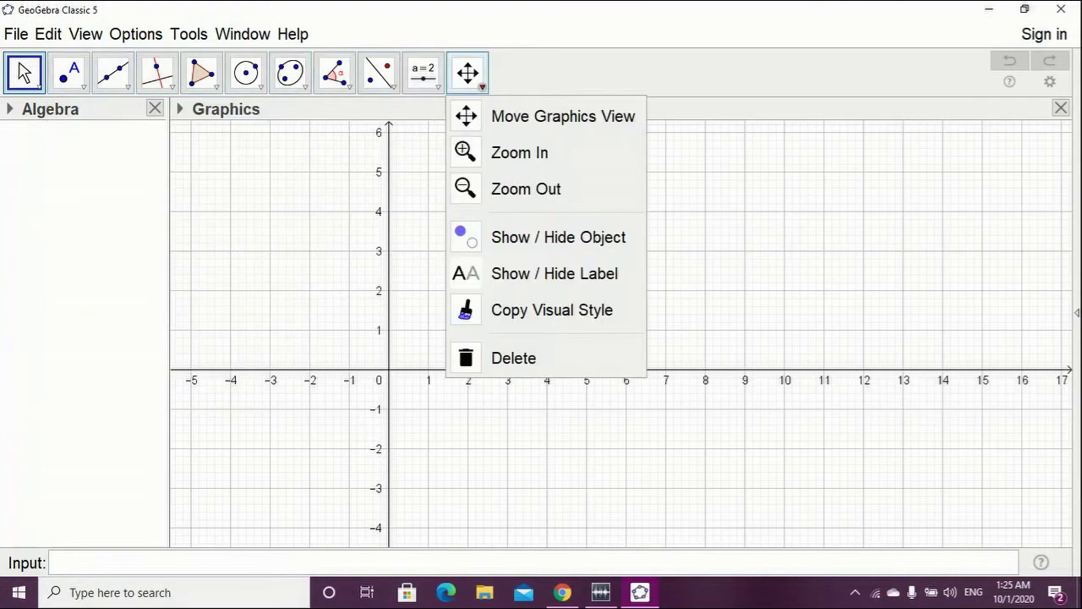
mouse_move(37, 85)
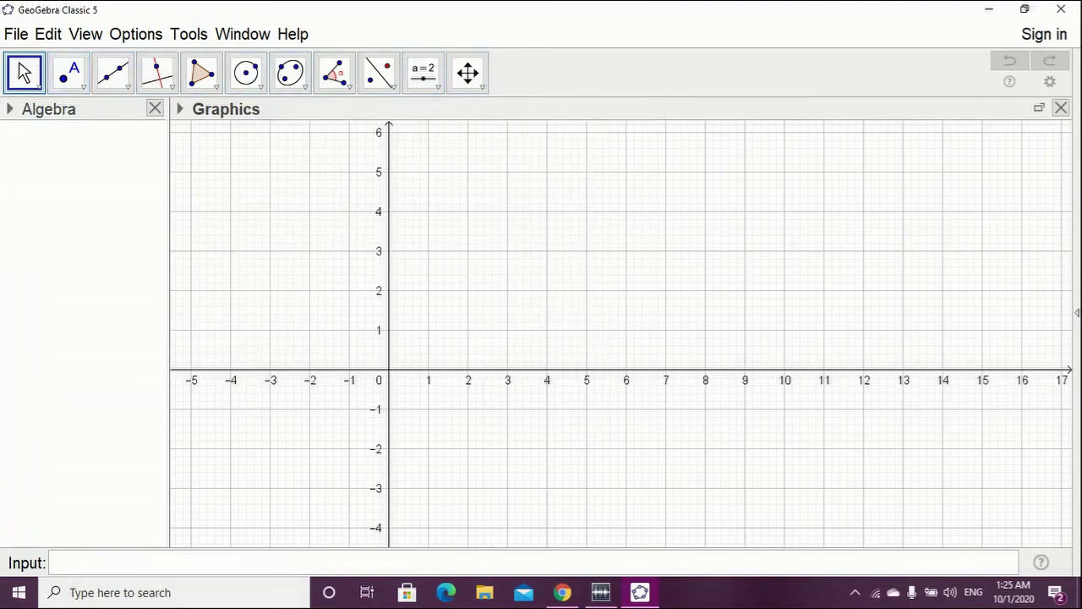
- Show the style bars of the Graphics and Algebra views and place the cursor in the algebra input field
left_click(179, 108)
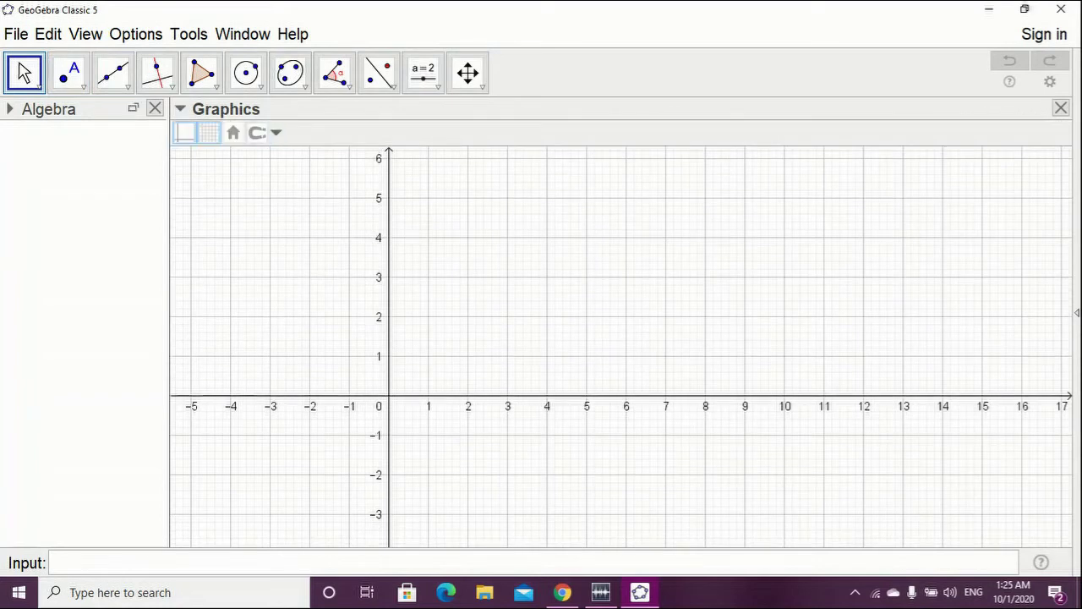
left_click(10, 109)
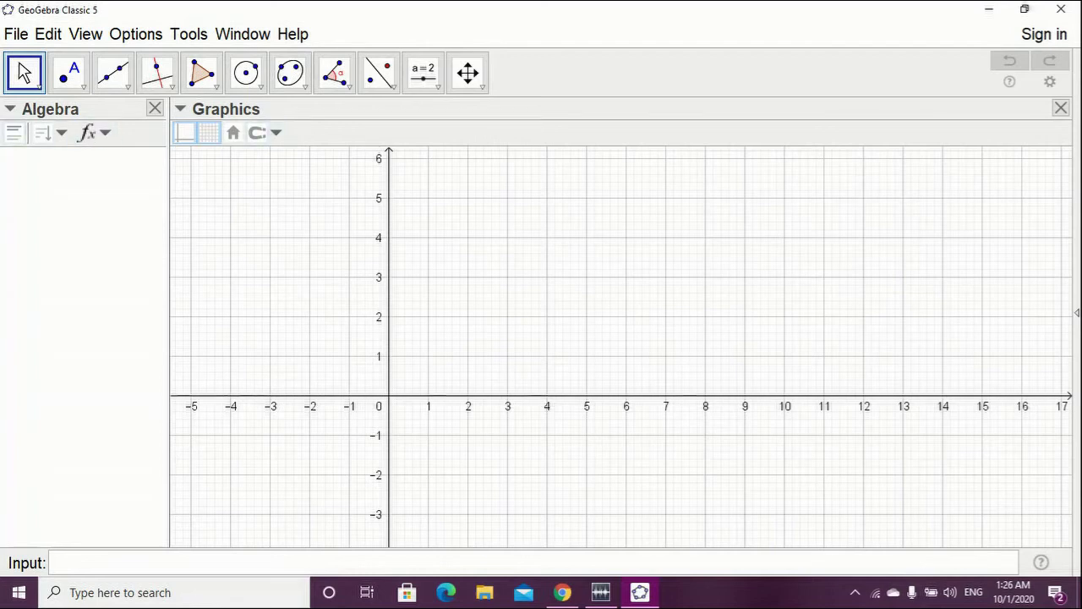
left_click(85, 562)
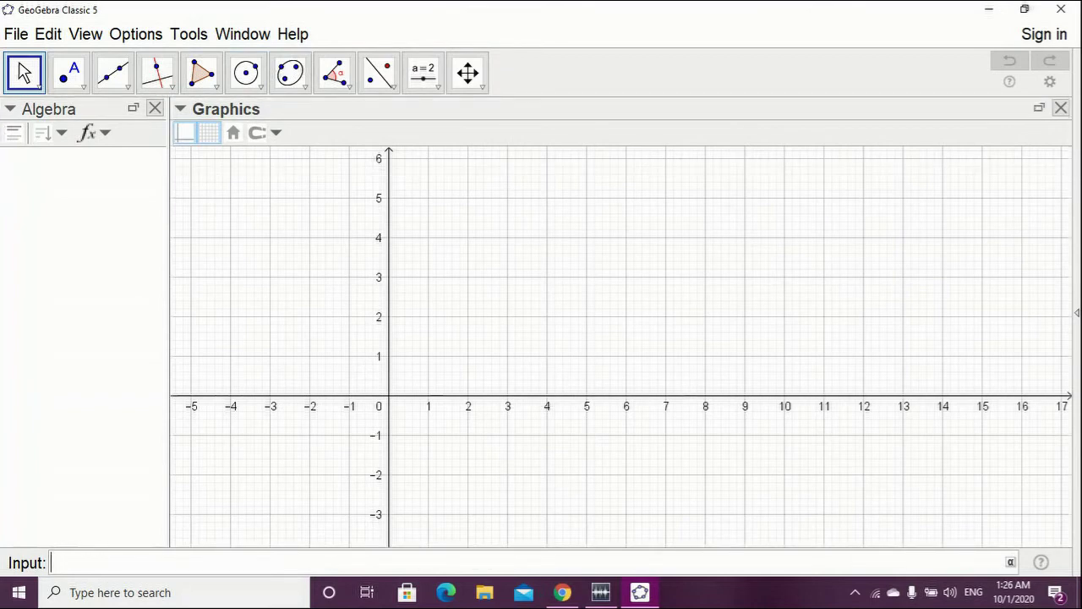
- Dock the Graphics view above the Algebra view, restore the side-by-side layout and narrow the Algebra view
left_click_drag(622, 109, 621, 103)
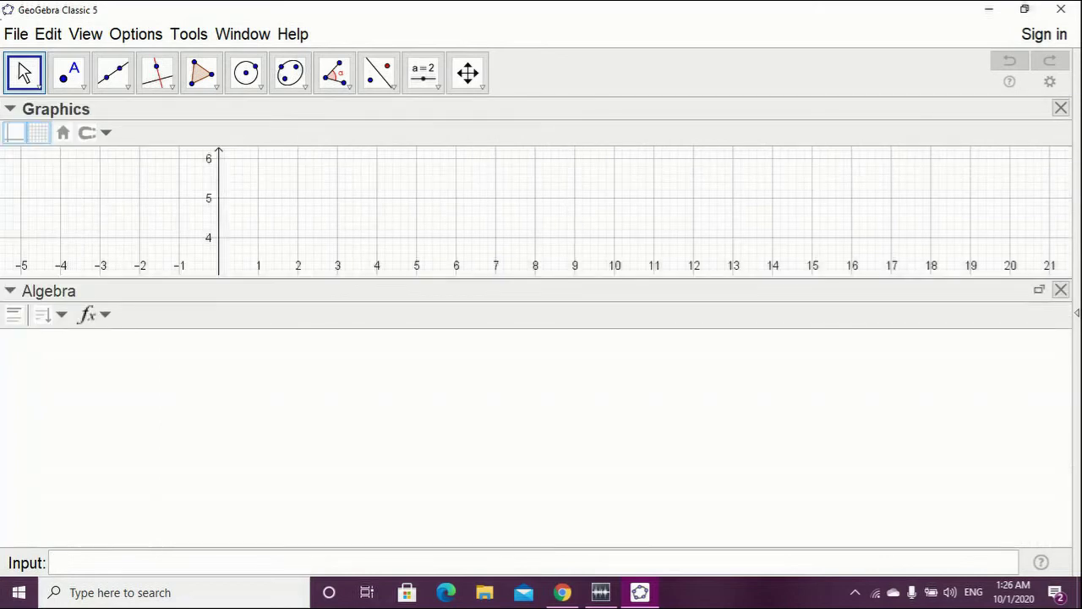
left_click_drag(621, 290, 186, 194)
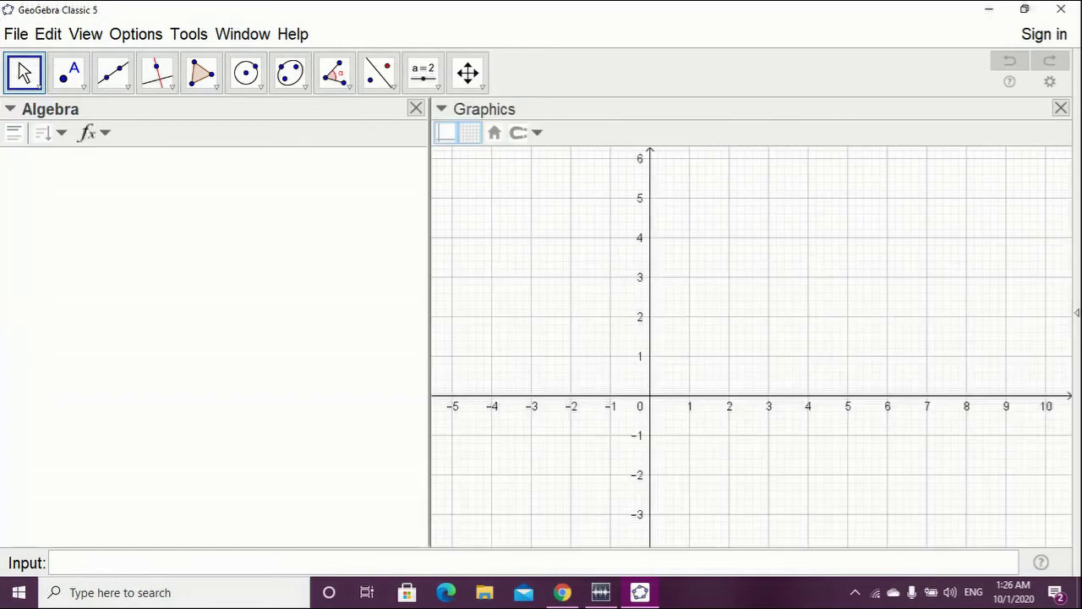
left_click_drag(429, 339, 208, 338)
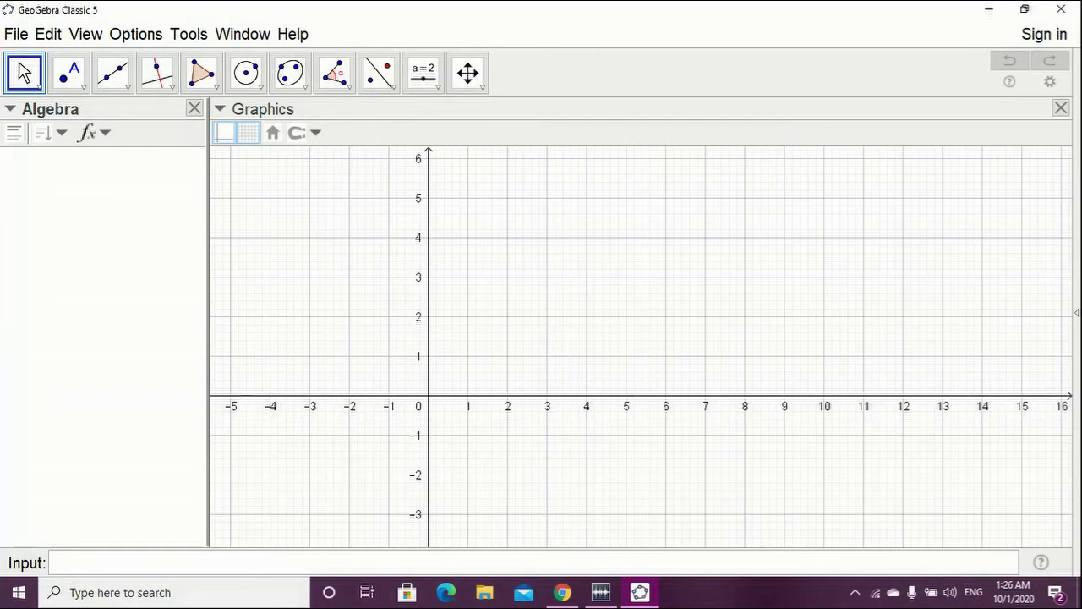
- Stack the Graphics view over Algebra once more, return both to side by side and set Algebra to about a quarter of the window width
left_click_drag(423, 109, 423, 118)
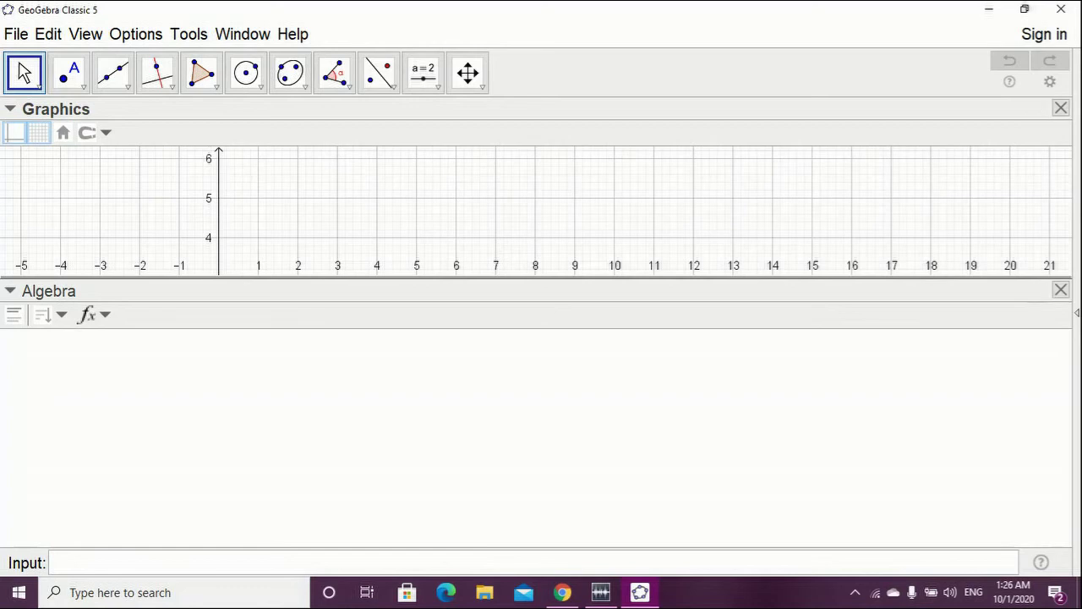
left_click_drag(253, 290, 50, 296)
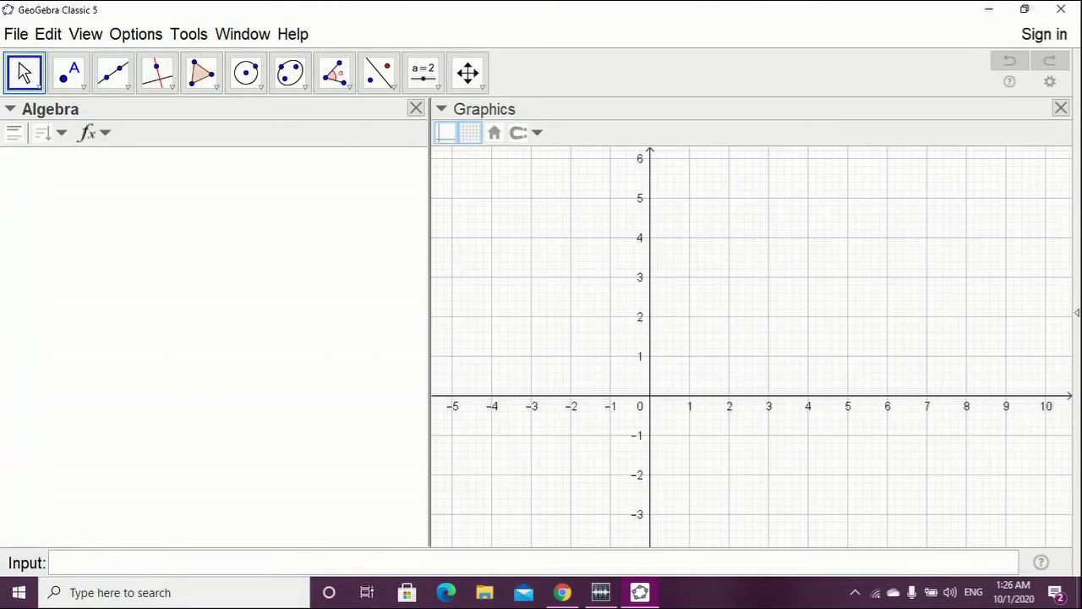
left_click_drag(429, 322, 238, 322)
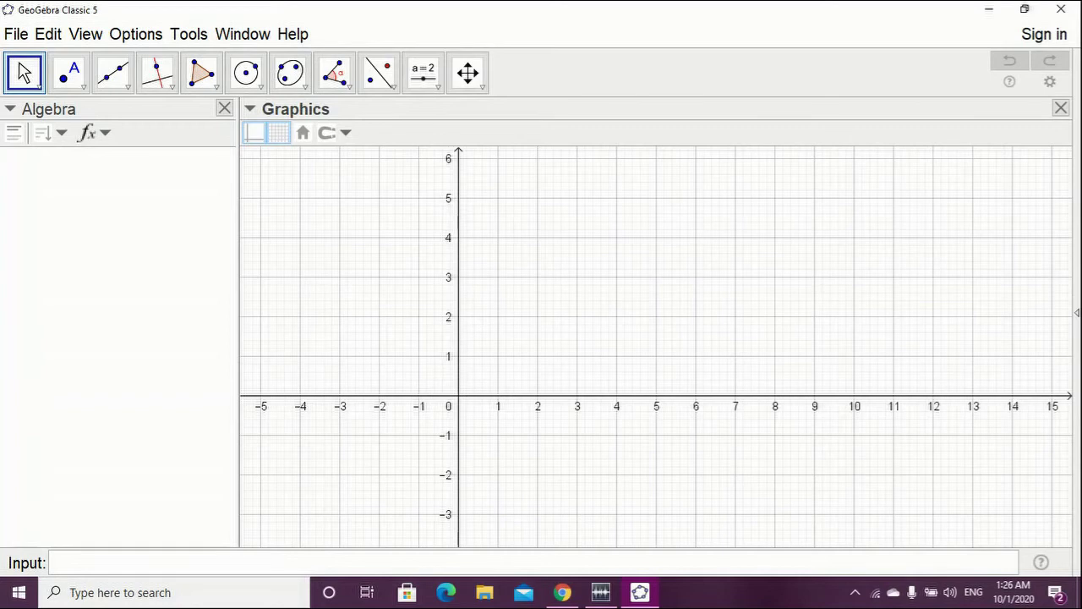
mouse_move(242, 322)
left_mouse_down()
mouse_move(613, 321)
mouse_move(161, 321)
mouse_move(717, 321)
mouse_move(100, 321)
mouse_move(263, 322)
left_mouse_up()
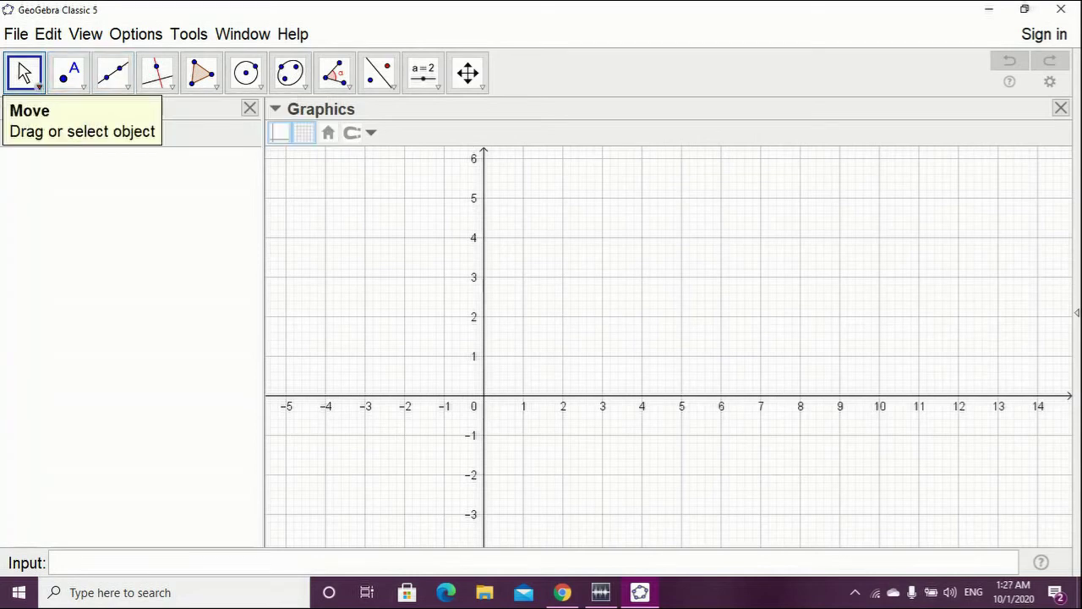
- Try out switching from the Move tool to Freehand Shape and from there to the Pen tool
left_click(24, 73)
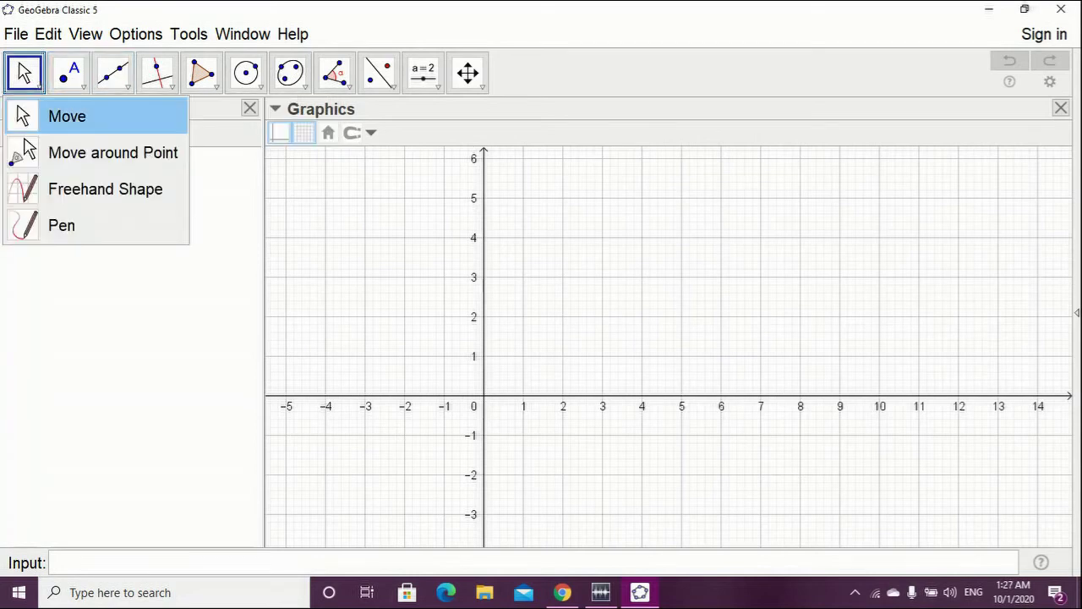
left_click(105, 188)
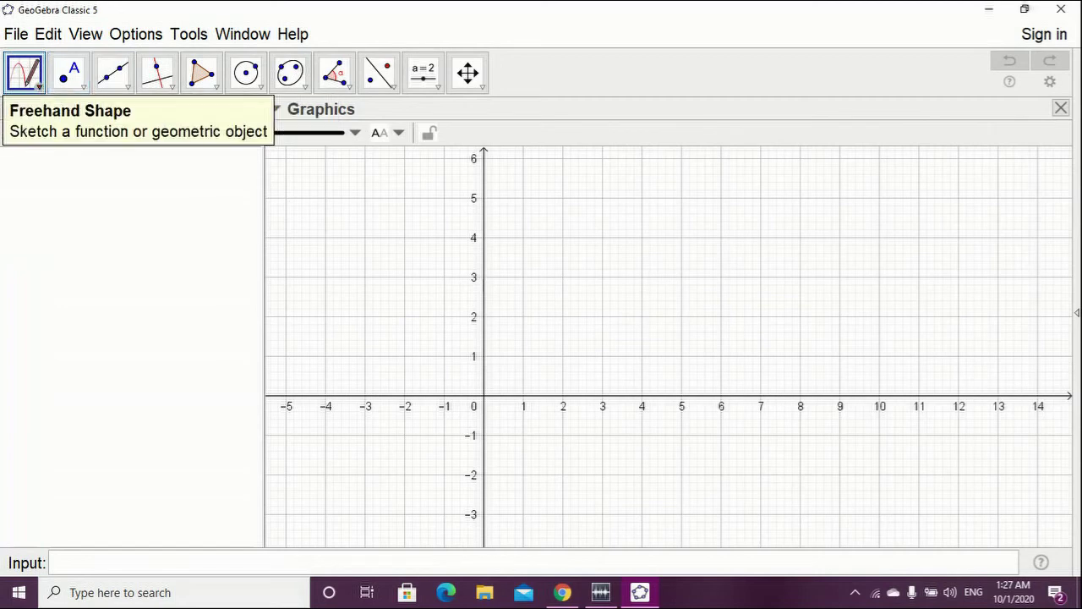
left_click(24, 72)
left_click(62, 225)
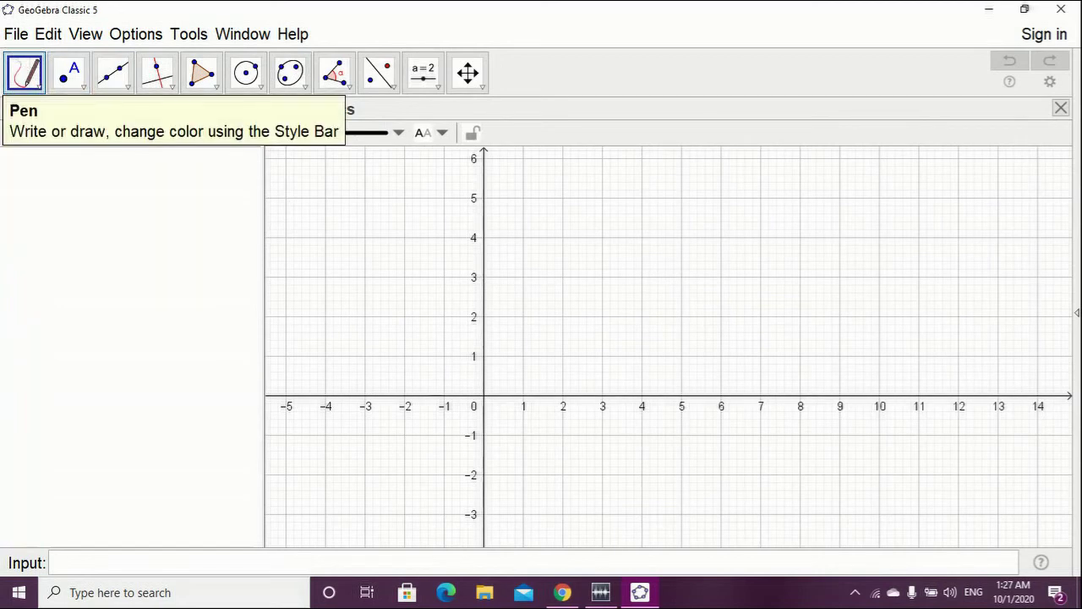
- Sketch a circle with the Freehand Shape tool, centred at about (0.05, 1.45) with a radius of about 2.9 units
left_click(39, 87)
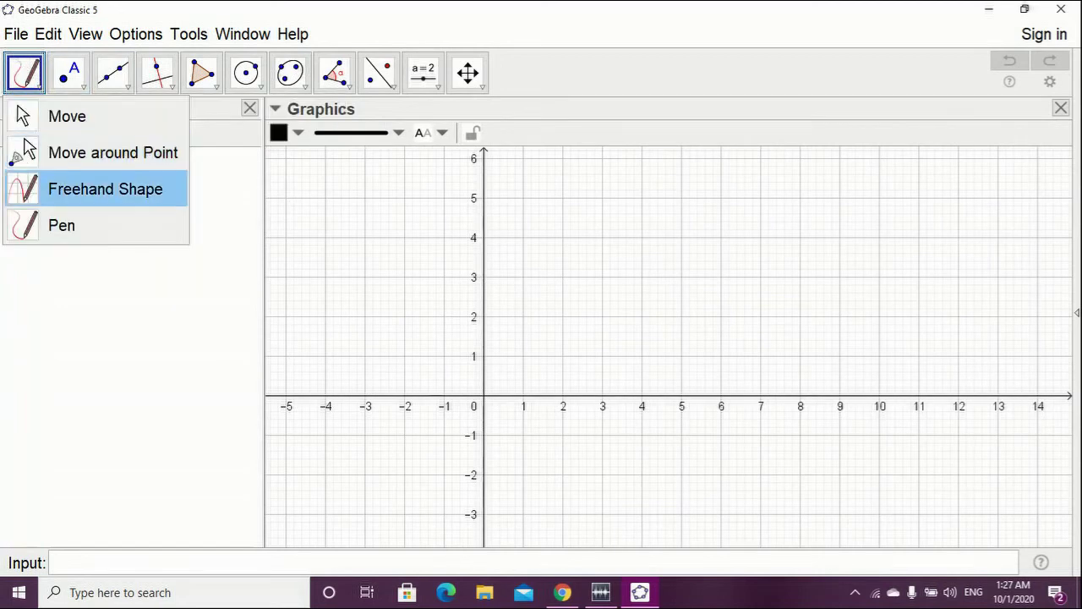
left_click(104, 189)
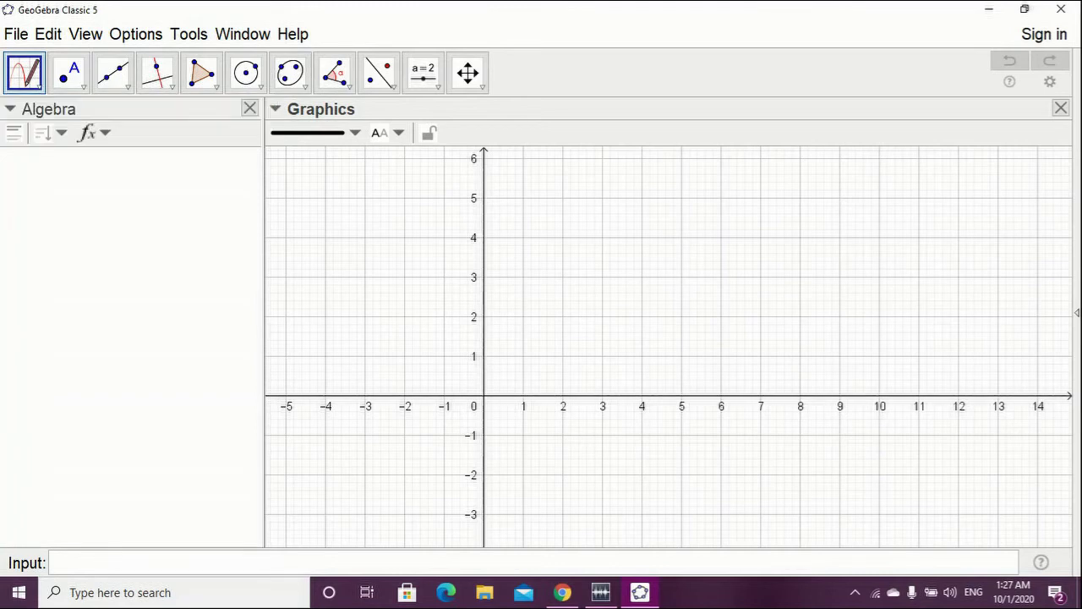
mouse_move(395, 269)
left_mouse_down()
mouse_move(444, 240)
mouse_move(617, 363)
mouse_move(359, 362)
mouse_move(407, 261)
left_mouse_up()
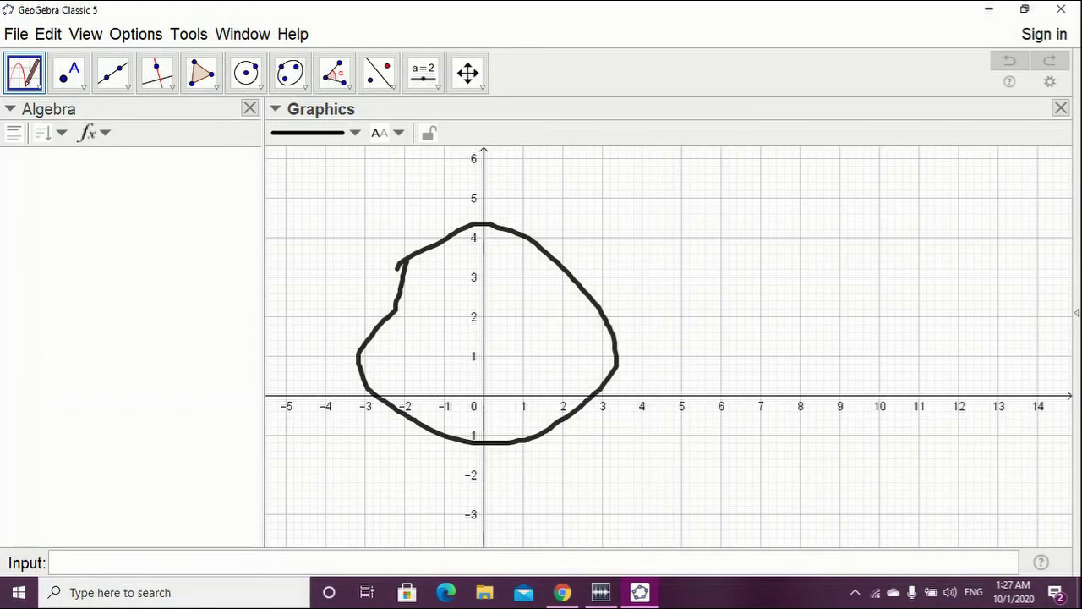
left_click_drag(407, 260, 408, 260)
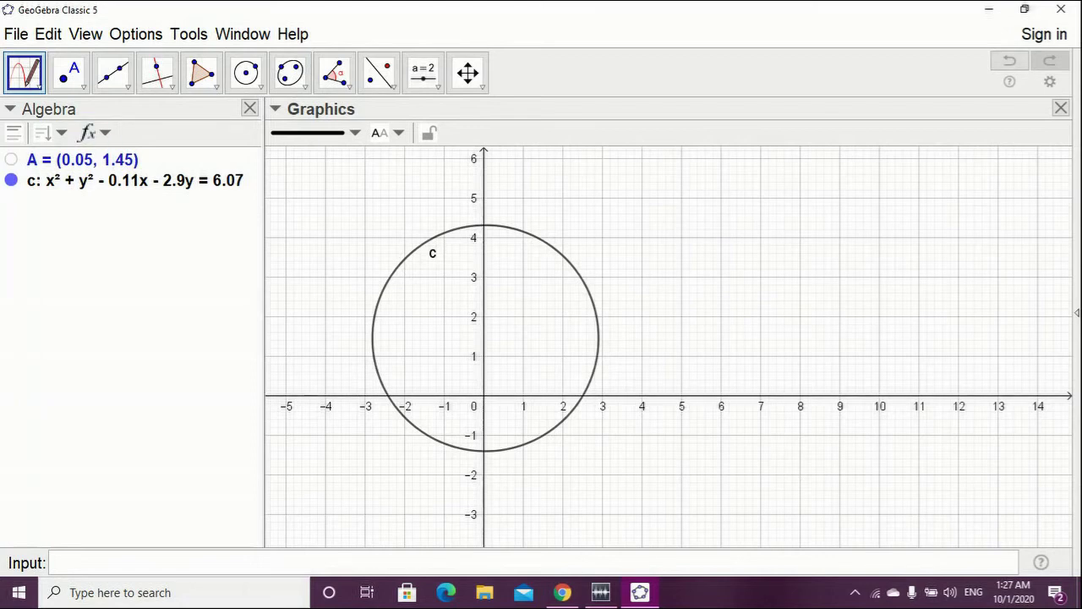
- Show the circle's centre point and sketch a freehand segment about 1.1 units long downward from it
left_click(11, 159)
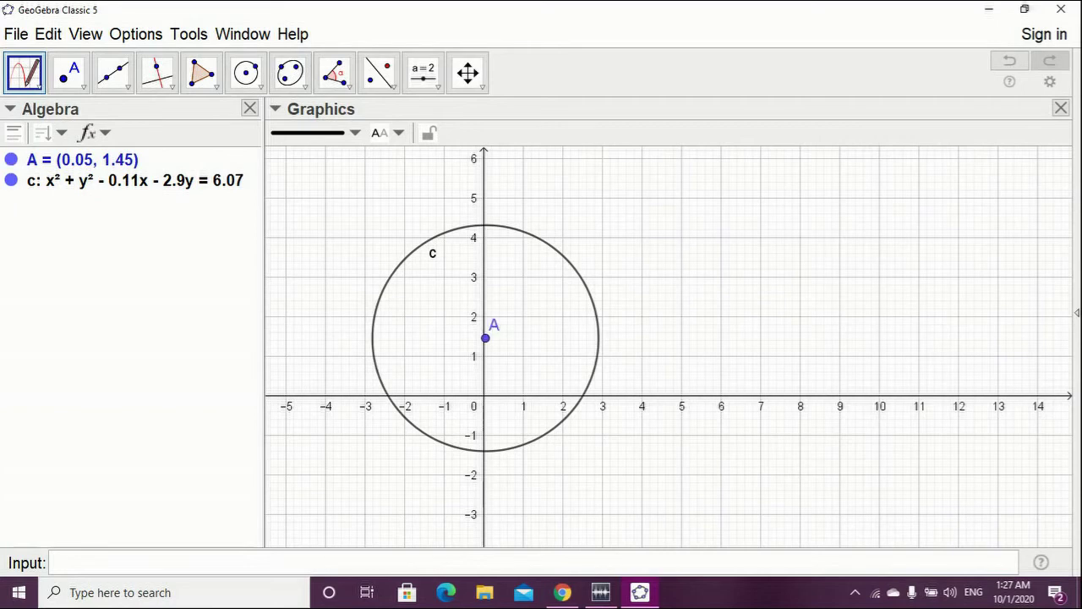
left_click_drag(485, 339, 500, 377)
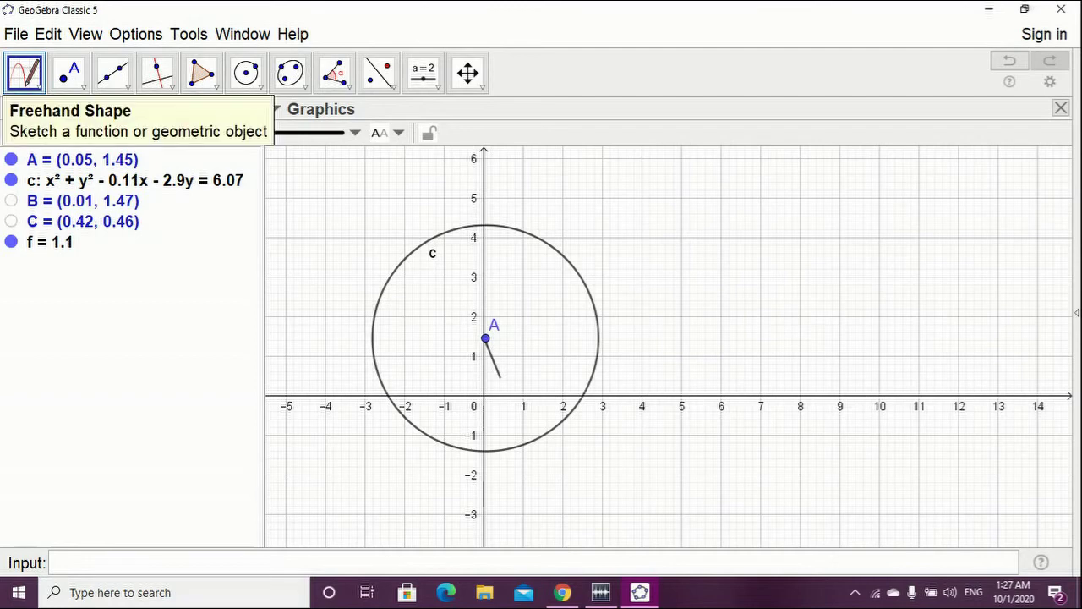
- Move the circle's centre to about (-3.56, 2.48) and the short segment to run from about (3.59, 3.17) to (4, 2.16)
left_click(38, 86)
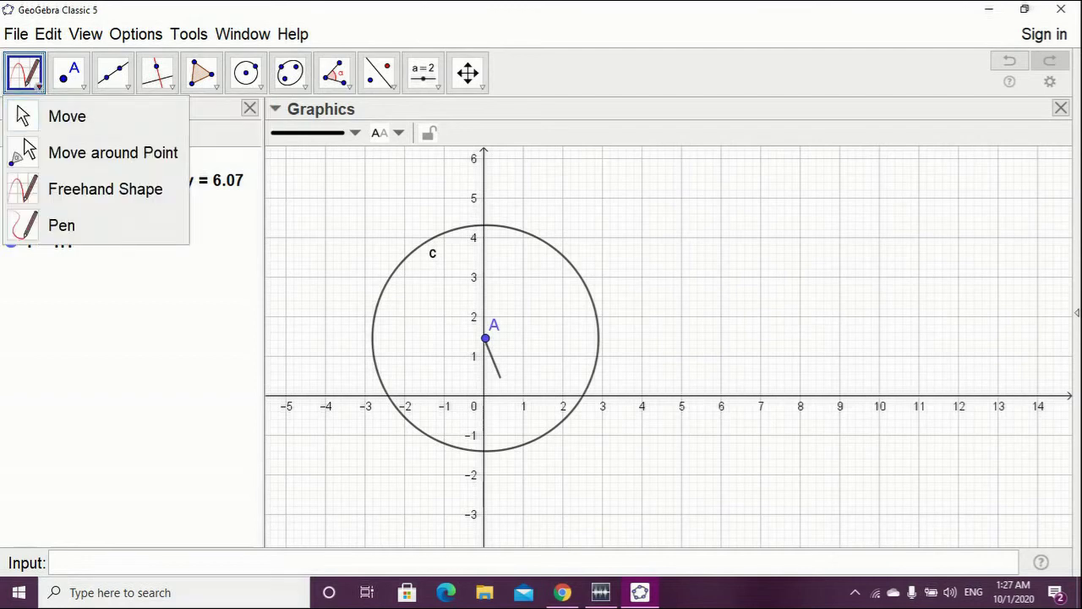
left_click(34, 80)
left_click(38, 86)
left_click(34, 116)
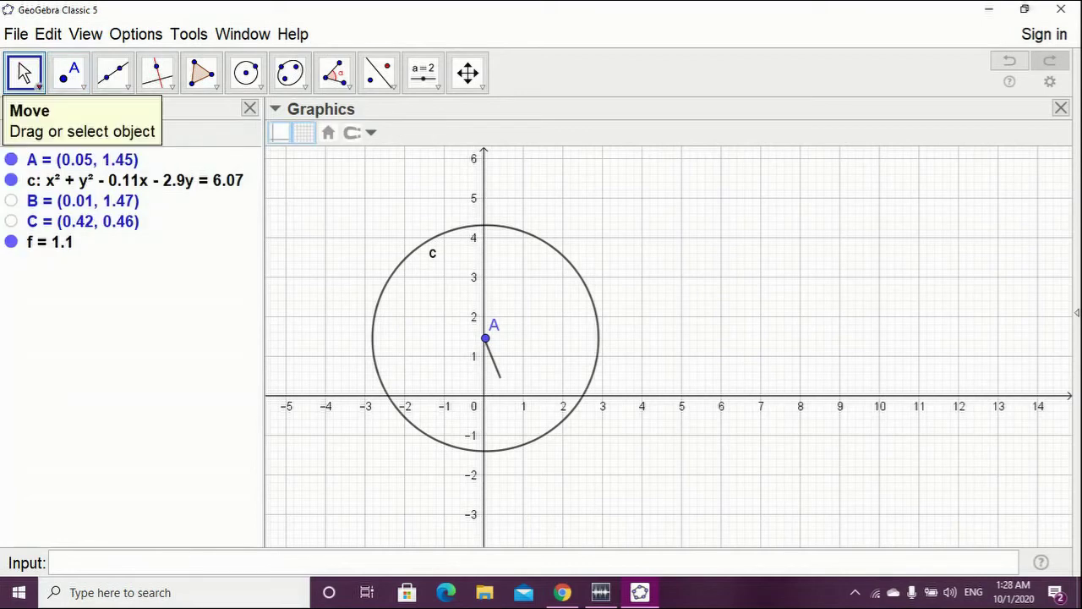
left_click_drag(485, 338, 343, 296)
left_click_drag(492, 358, 634, 291)
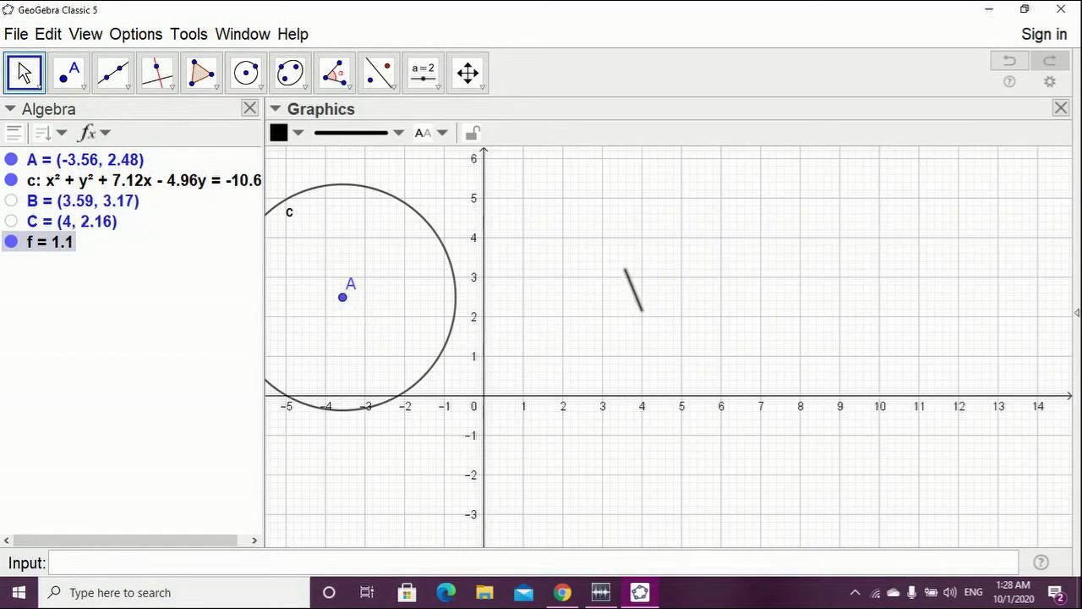
- Sketch a tall ellipse with the Freehand Shape tool, spanning about x = 1.5 to 7.5 and y = -3.9 to 4.9
left_click(24, 73)
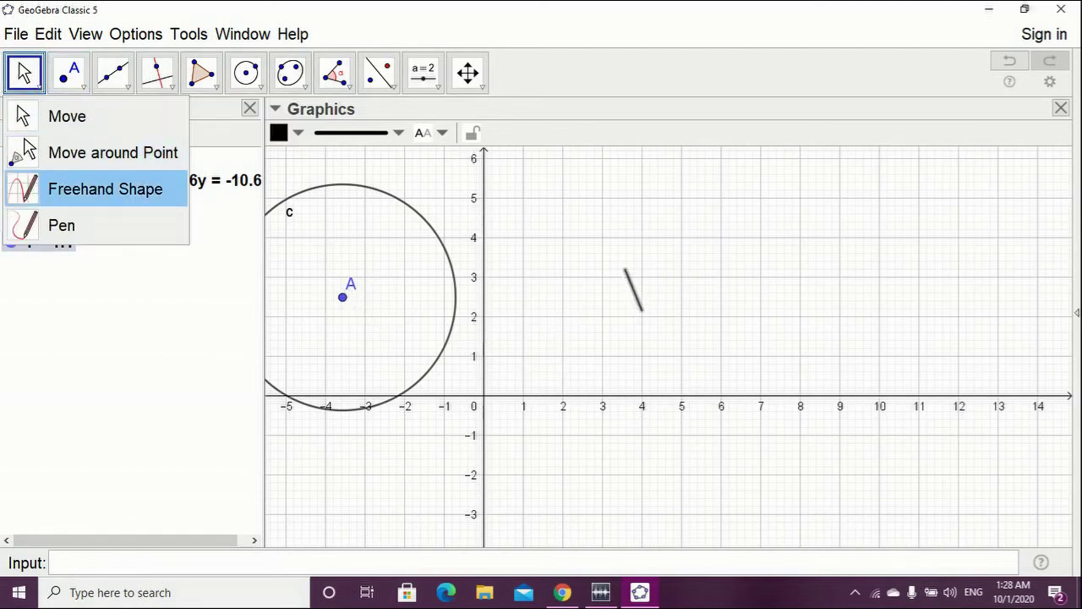
left_click(105, 189)
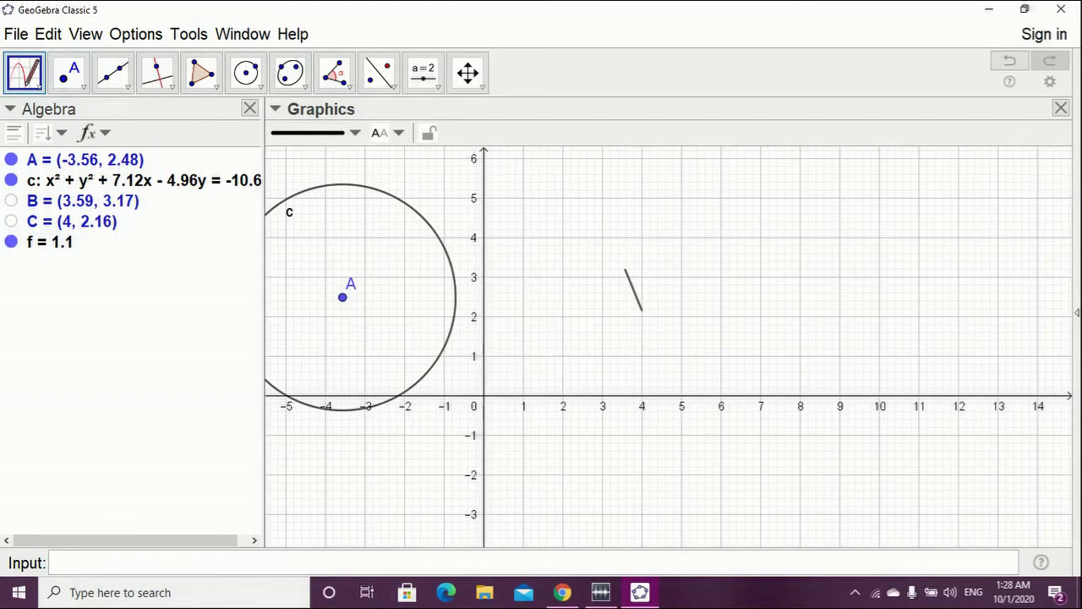
mouse_move(542, 375)
left_mouse_down()
mouse_move(668, 244)
mouse_move(719, 218)
mouse_move(784, 451)
mouse_move(615, 420)
mouse_move(552, 375)
left_mouse_up()
mouse_move(546, 454)
left_mouse_down()
mouse_move(590, 258)
mouse_move(668, 194)
mouse_move(759, 267)
mouse_move(783, 385)
mouse_move(744, 486)
mouse_move(661, 541)
mouse_move(625, 549)
mouse_move(563, 496)
mouse_move(552, 444)
left_mouse_up()
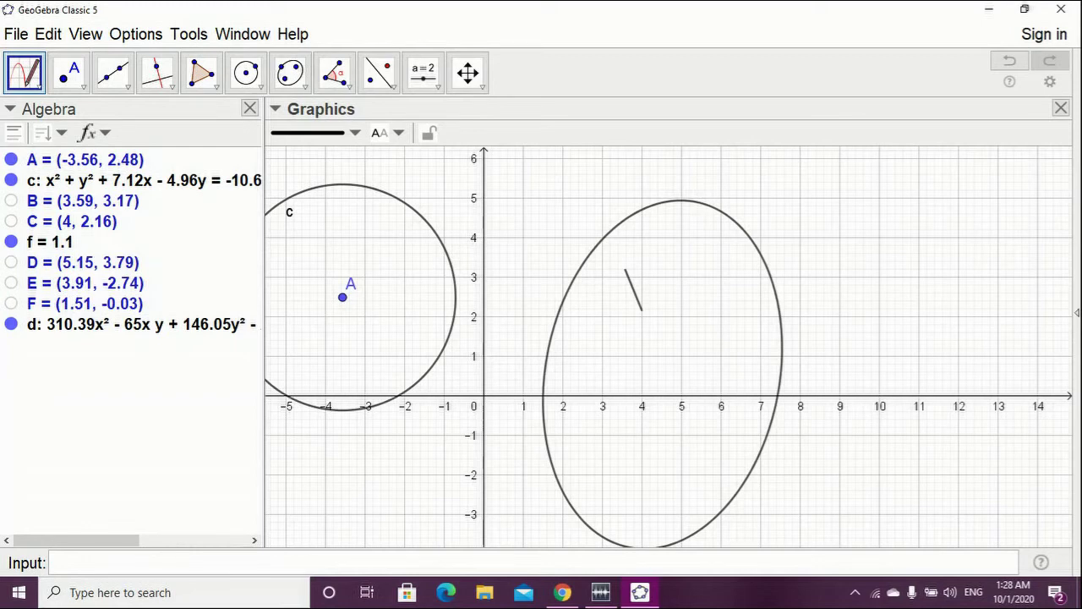
- Sketch a freehand triangle with corners near (-1.06, -0.78), (3.87, 5.9) and (6.2, -2.5), and a tilted rectangle between about x = 8.5 and 12.8
mouse_move(390, 463)
left_mouse_down()
mouse_move(512, 371)
mouse_move(585, 284)
mouse_move(639, 406)
mouse_move(651, 532)
mouse_move(524, 524)
mouse_move(419, 492)
mouse_move(375, 461)
mouse_move(392, 461)
left_mouse_up()
mouse_move(513, 227)
left_mouse_down()
mouse_move(448, 446)
mouse_move(641, 450)
mouse_move(513, 226)
left_mouse_up()
mouse_move(457, 429)
left_mouse_down()
mouse_move(624, 186)
mouse_move(672, 287)
mouse_move(718, 477)
mouse_move(499, 446)
mouse_move(461, 426)
left_mouse_up()
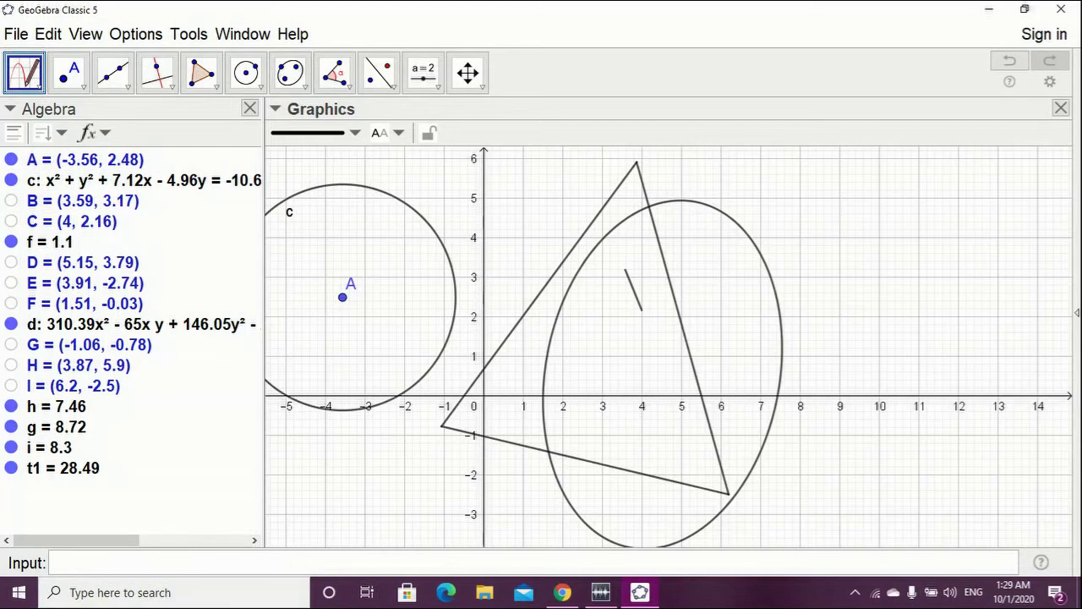
mouse_move(828, 217)
left_mouse_down()
mouse_move(837, 353)
mouse_move(867, 387)
mouse_move(1001, 356)
mouse_move(951, 210)
mouse_move(826, 216)
left_mouse_up()
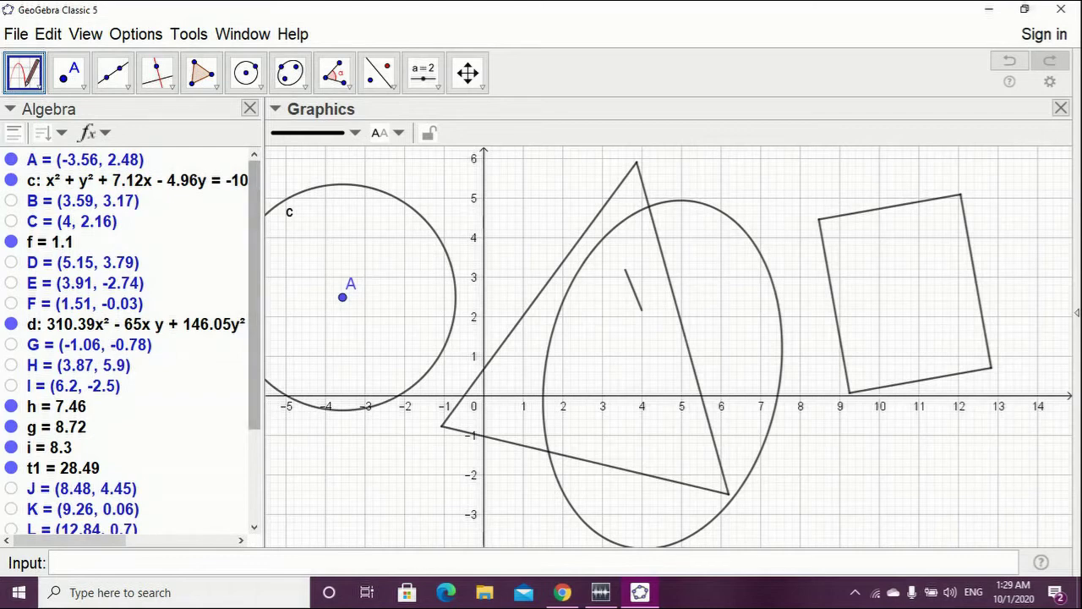
- Sketch a wide ellipse with the Freehand Shape tool, spanning about x = 0.9 to 8.6 and y = -0.8 to 5.1
left_click(25, 73)
left_click(85, 186)
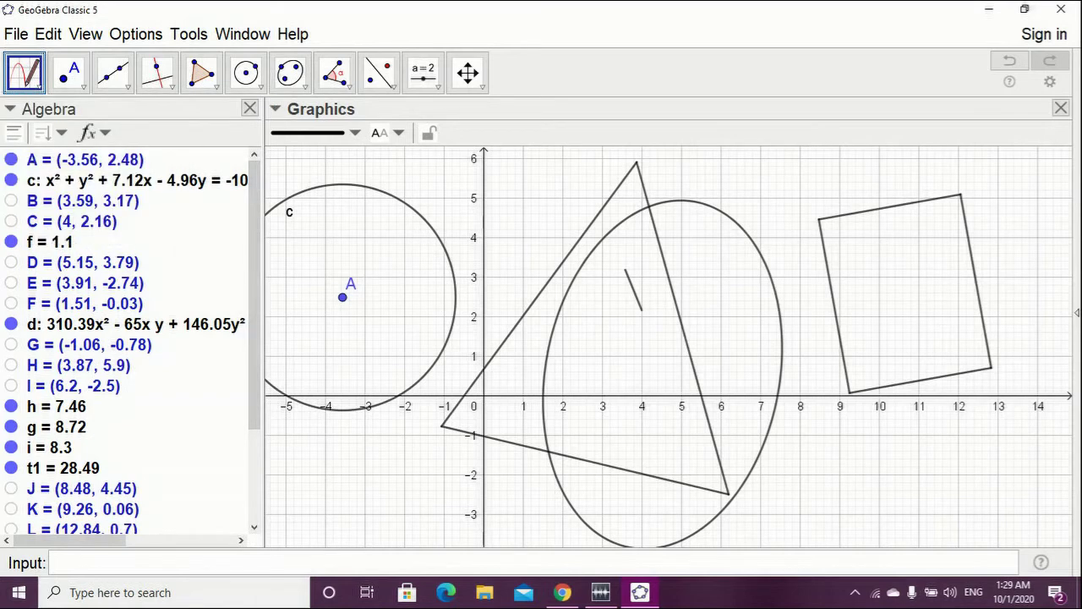
mouse_move(418, 461)
left_mouse_down()
mouse_move(414, 382)
mouse_move(630, 332)
mouse_move(404, 336)
left_mouse_up()
mouse_move(543, 244)
left_mouse_down()
mouse_move(820, 337)
mouse_move(528, 336)
mouse_move(539, 222)
mouse_move(575, 223)
left_mouse_up()
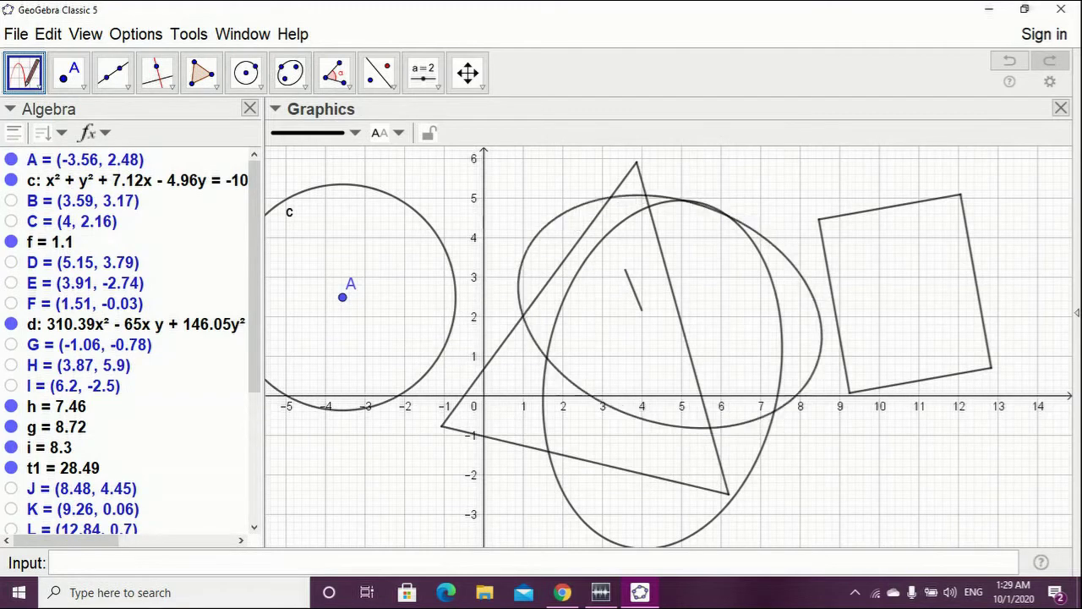
- Sketch a short curved freehand stroke below the circle, from about (-2.6, -2.4) to (-2.3, -1.1)
mouse_move(365, 486)
left_mouse_down()
mouse_move(365, 458)
mouse_move(438, 355)
mouse_move(560, 418)
mouse_move(454, 480)
mouse_move(498, 542)
mouse_move(348, 503)
mouse_move(391, 441)
left_mouse_up()
mouse_move(359, 344)
left_mouse_down()
mouse_move(428, 244)
mouse_move(667, 328)
mouse_move(659, 407)
mouse_move(566, 330)
mouse_move(392, 319)
mouse_move(345, 344)
mouse_move(423, 389)
mouse_move(522, 414)
mouse_move(647, 421)
mouse_move(663, 397)
left_mouse_up()
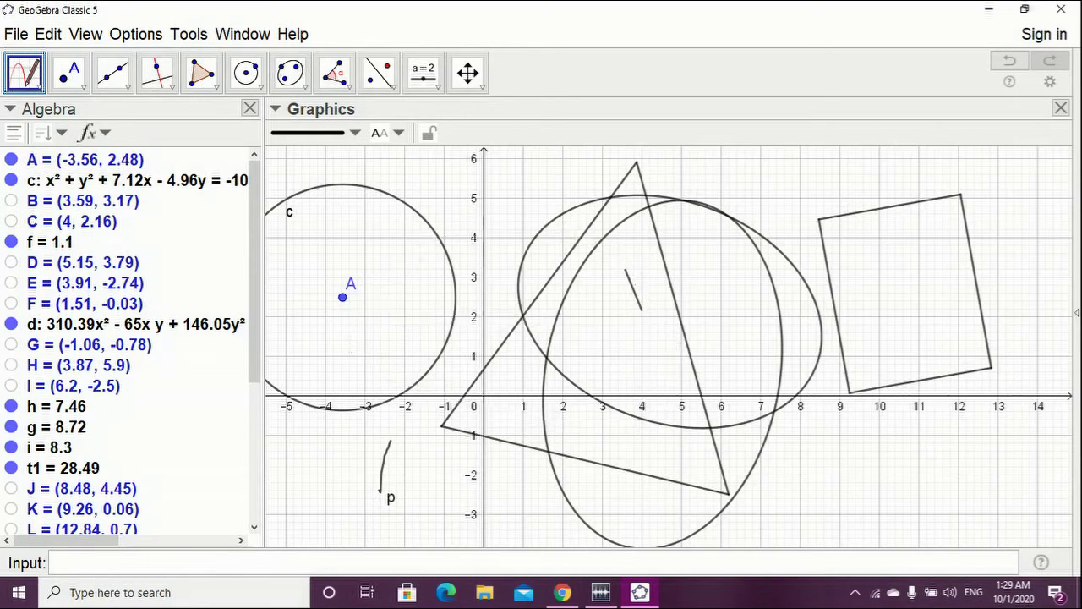
mouse_move(441, 420)
left_mouse_down()
mouse_move(546, 279)
mouse_move(891, 370)
mouse_move(725, 479)
mouse_move(676, 409)
mouse_move(789, 347)
mouse_move(665, 305)
mouse_move(436, 404)
mouse_move(382, 414)
left_mouse_up()
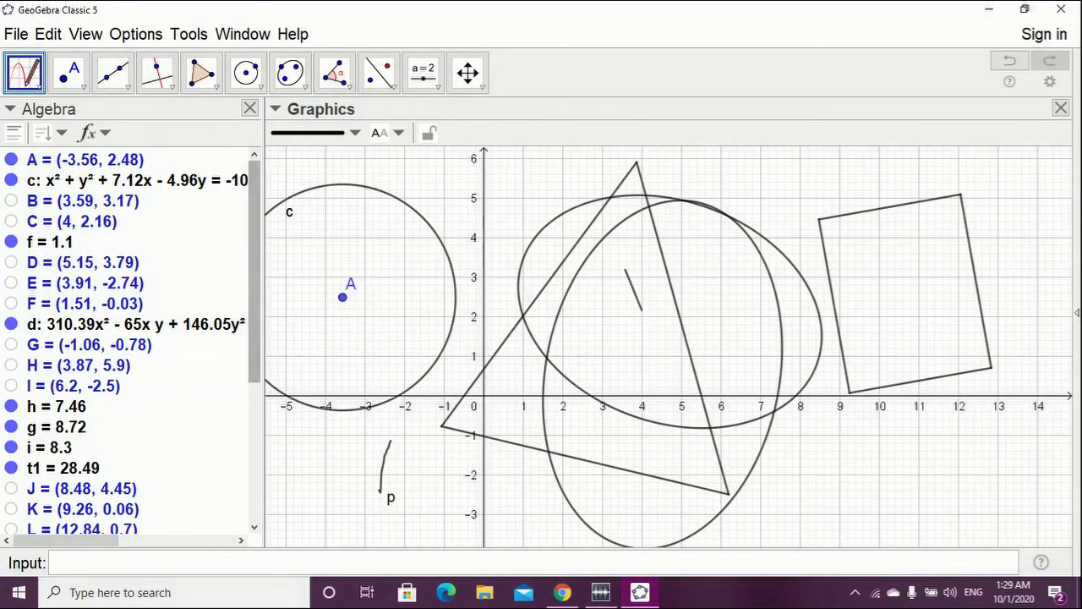
- Select all objects in the construction and delete them
left_click(26, 75)
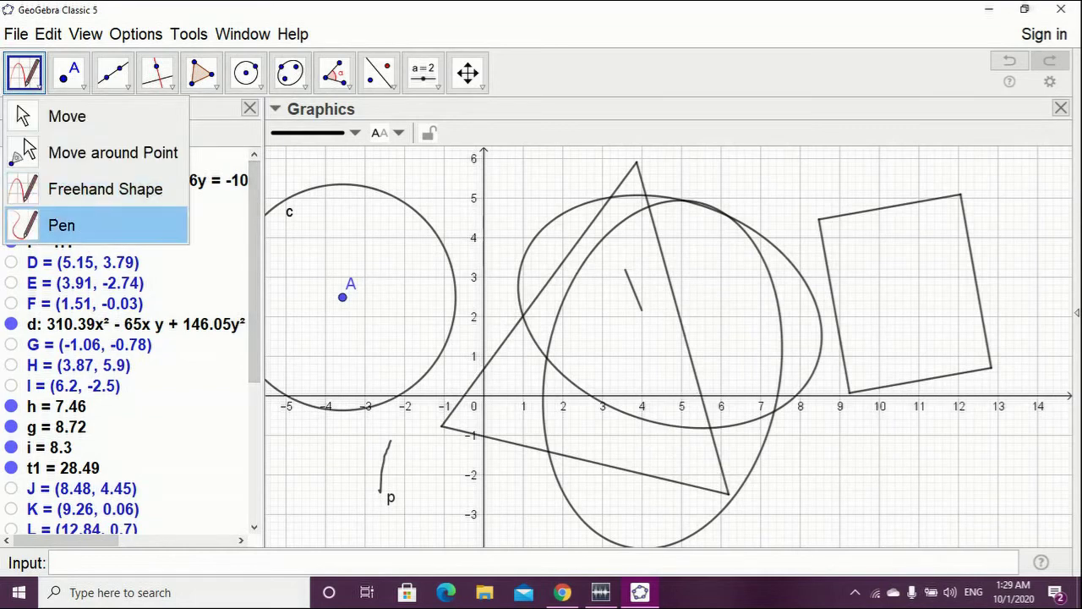
left_click(67, 186)
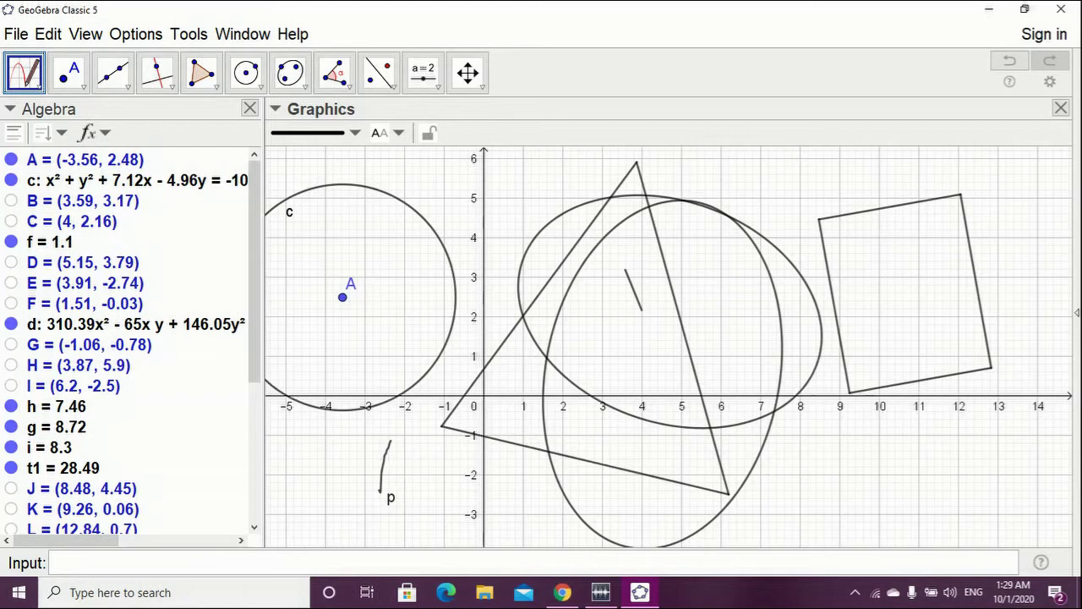
key("ctrl+a")
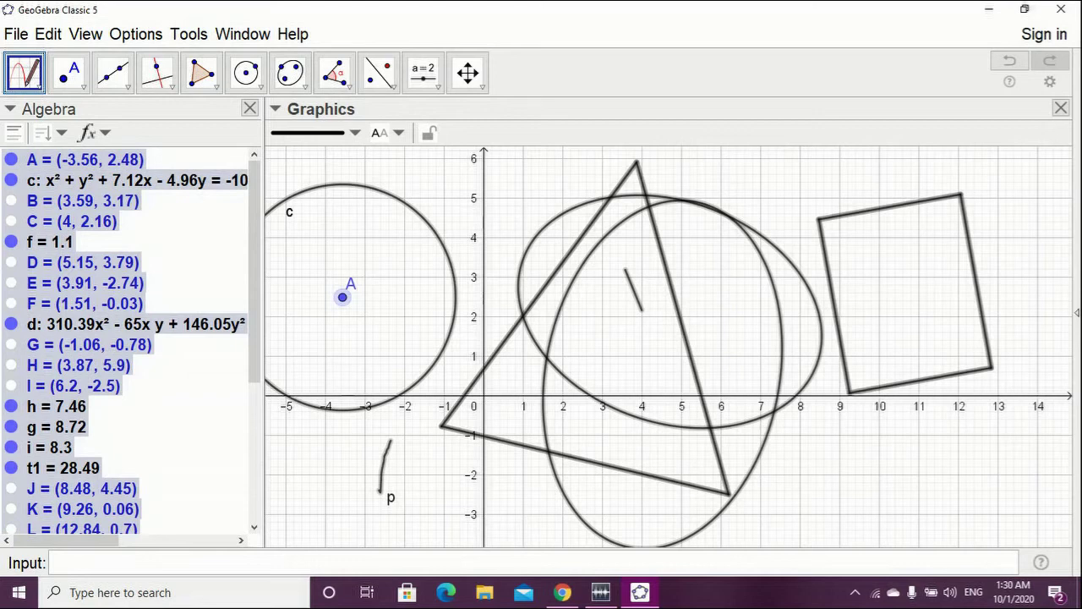
key("Delete")
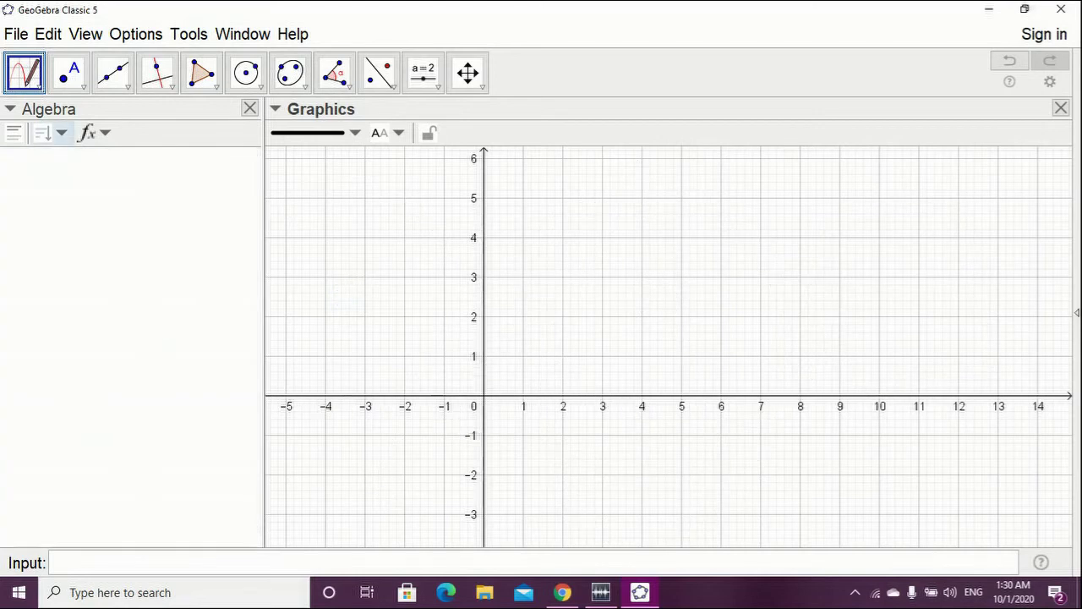
- Activate the Pen tool and widen the Graphics view by narrowing the Algebra view
left_click(24, 71)
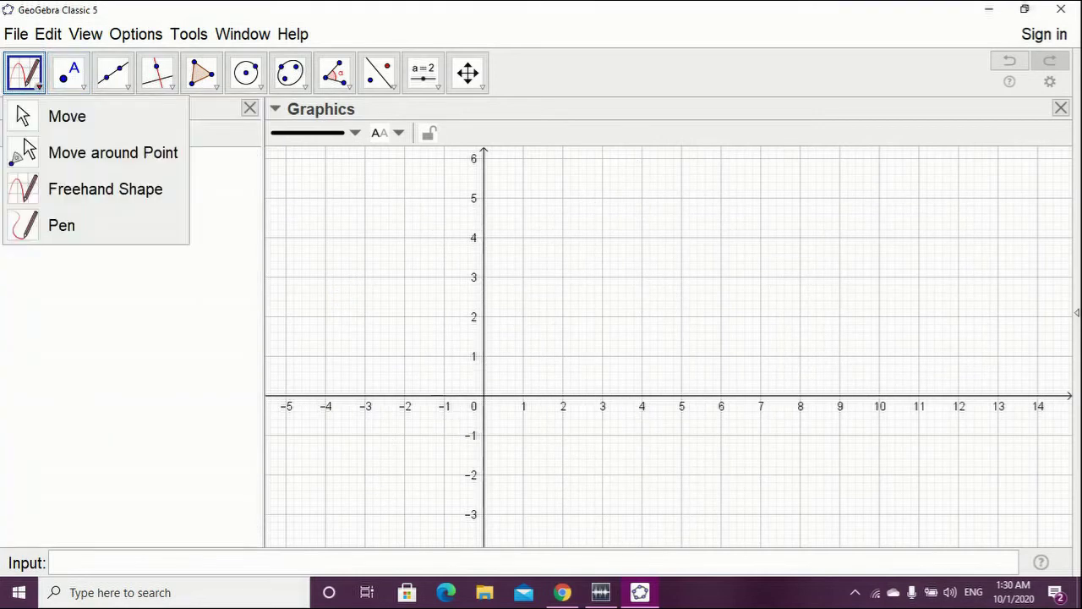
left_click(50, 225)
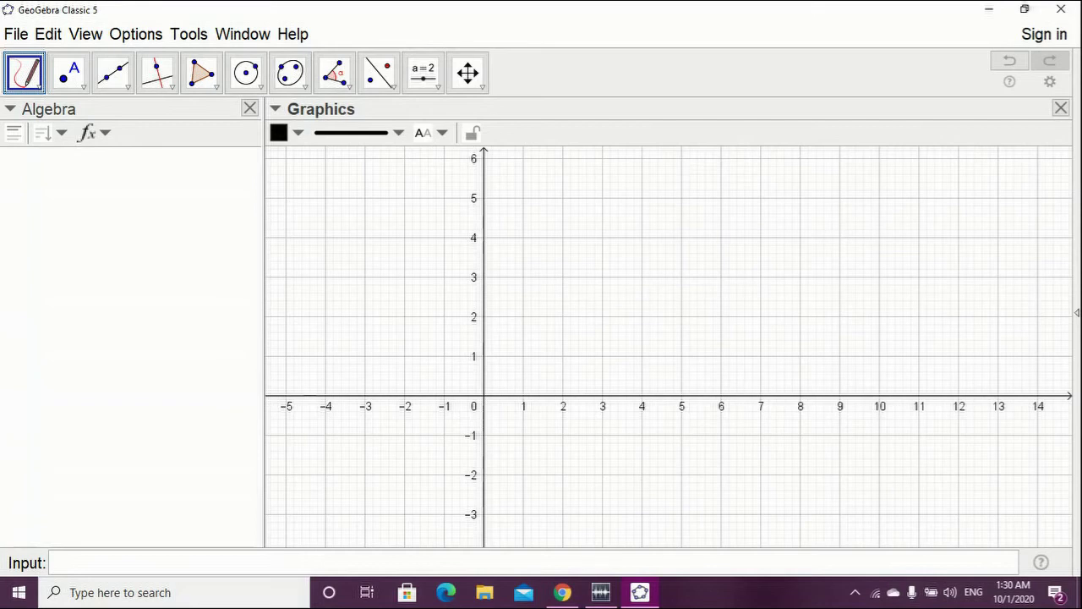
left_click_drag(264, 338, 87, 339)
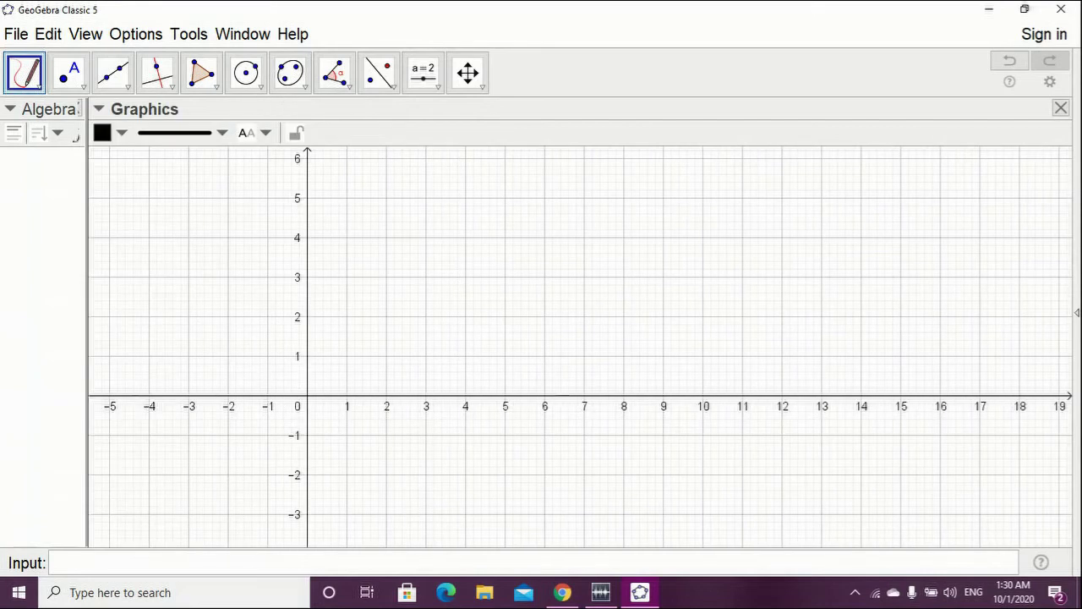
- Handwrite a person's first name in large letters along the x-axis with the Pen tool, from about x = -3.5 to 16
mouse_move(191, 433)
left_mouse_down()
mouse_move(175, 278)
mouse_move(298, 246)
mouse_move(199, 271)
mouse_move(329, 409)
left_mouse_up()
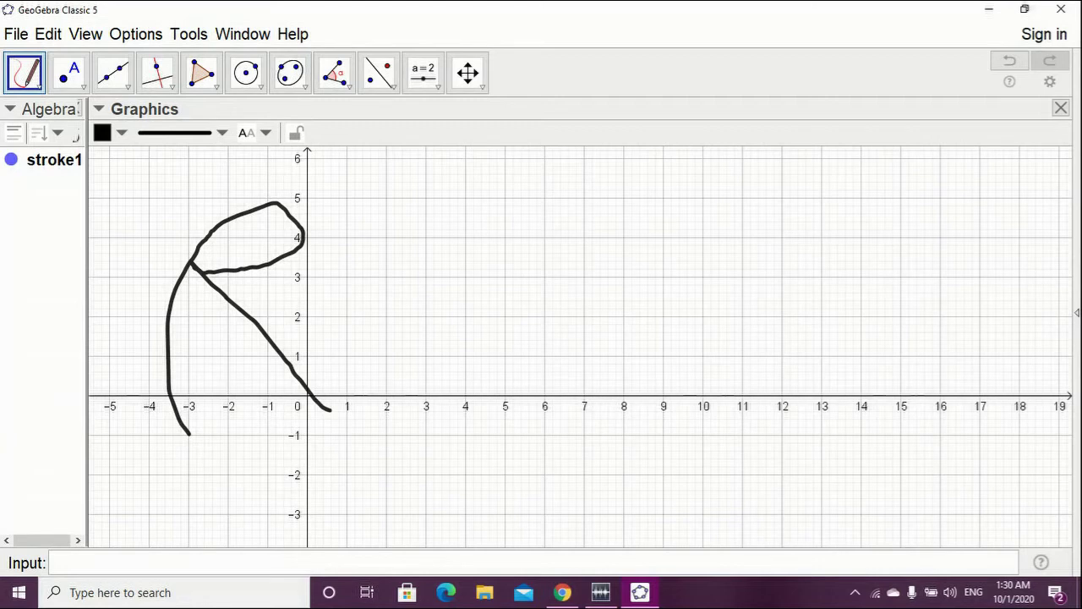
mouse_move(391, 336)
left_mouse_down()
mouse_move(346, 331)
mouse_move(380, 372)
mouse_move(385, 343)
mouse_move(427, 427)
mouse_move(473, 303)
mouse_move(521, 315)
mouse_move(547, 377)
mouse_move(531, 433)
left_mouse_up()
mouse_move(611, 387)
left_mouse_down()
mouse_move(626, 356)
mouse_move(565, 405)
mouse_move(647, 443)
mouse_move(682, 420)
left_mouse_up()
left_click_drag(619, 376, 555, 372)
mouse_move(816, 318)
left_mouse_down()
mouse_move(705, 329)
mouse_move(761, 452)
mouse_move(664, 427)
left_mouse_up()
left_click_drag(864, 301, 874, 545)
left_click_drag(873, 433, 937, 396)
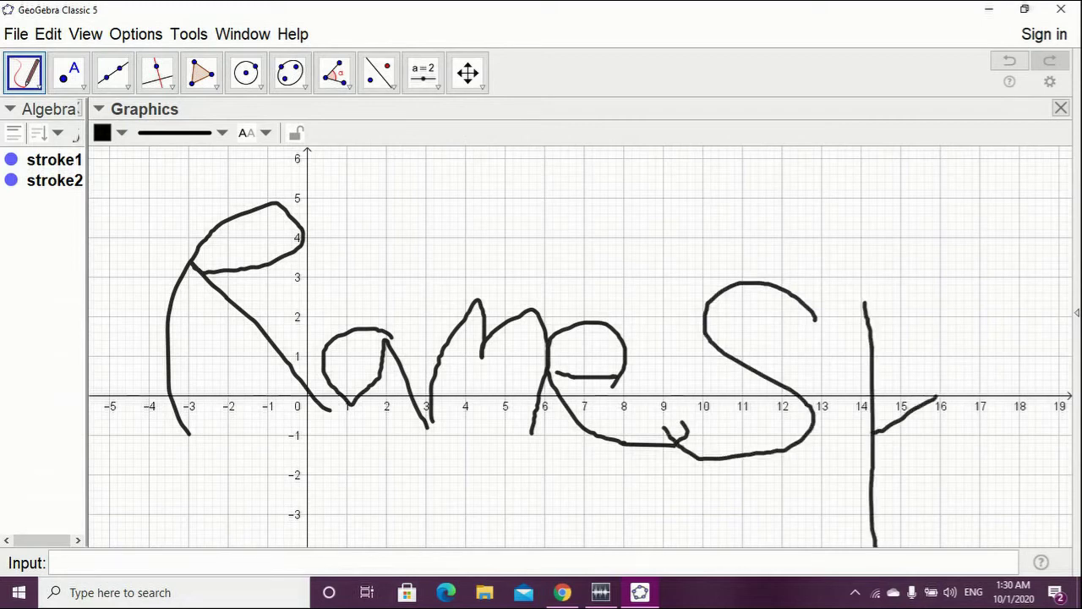
left_click_drag(927, 312, 937, 510)
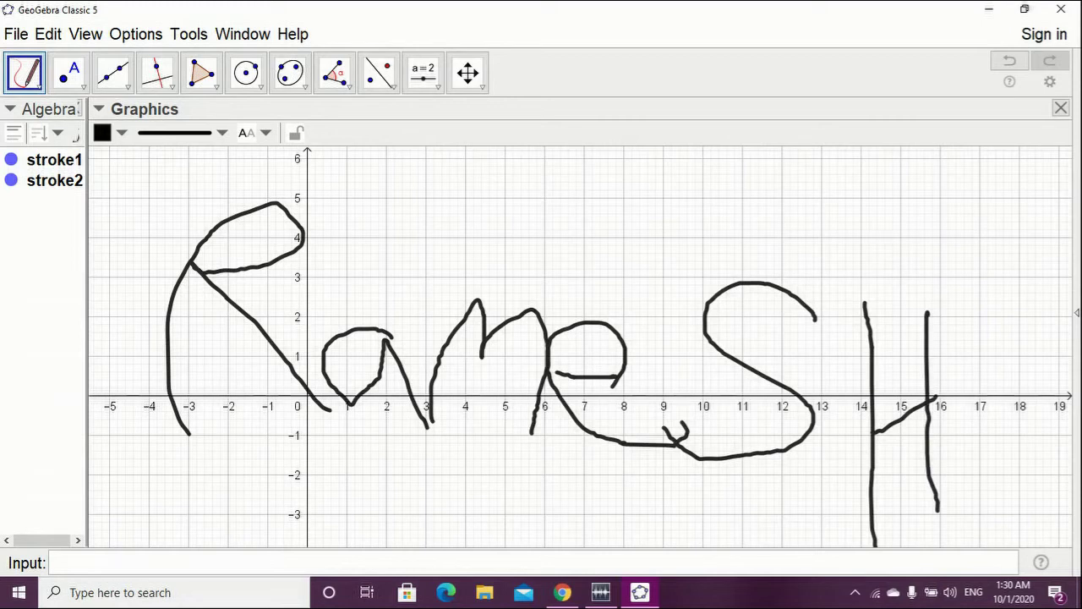
- Handwrite a formula ending in "+ y²" with the Pen tool, partly over the large letters
mouse_move(388, 191)
left_mouse_down()
mouse_move(499, 199)
mouse_move(550, 181)
left_mouse_up()
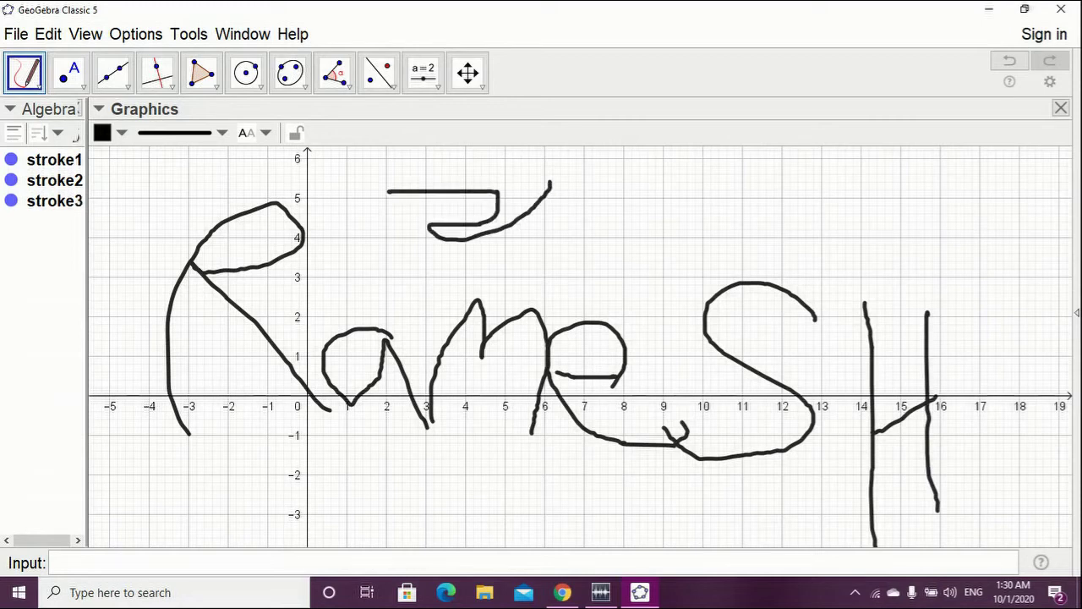
mouse_move(360, 247)
left_mouse_down()
mouse_move(387, 315)
mouse_move(466, 287)
mouse_move(490, 343)
left_mouse_up()
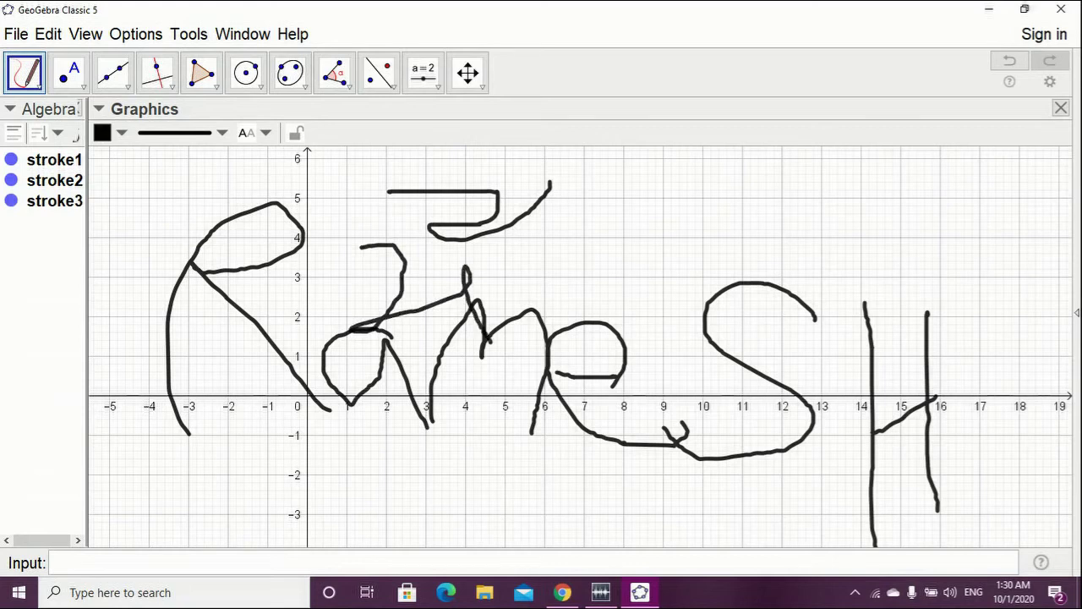
mouse_move(479, 247)
left_mouse_down()
mouse_move(498, 240)
mouse_move(475, 268)
mouse_move(604, 276)
mouse_move(588, 328)
left_mouse_up()
mouse_move(632, 240)
left_mouse_down()
mouse_move(675, 245)
mouse_move(634, 416)
mouse_move(647, 356)
left_mouse_up()
left_click_drag(679, 230, 766, 236)
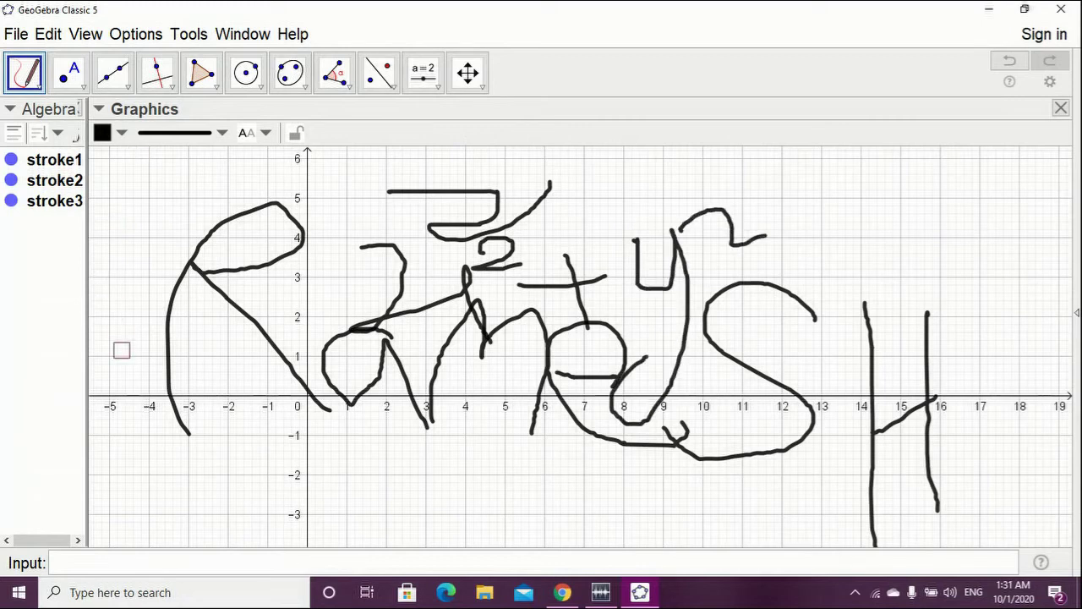
- Select the pen strokes with the Move tool by enclosing the handwriting in a selection rectangle, and open their Object Properties
left_click(25, 73)
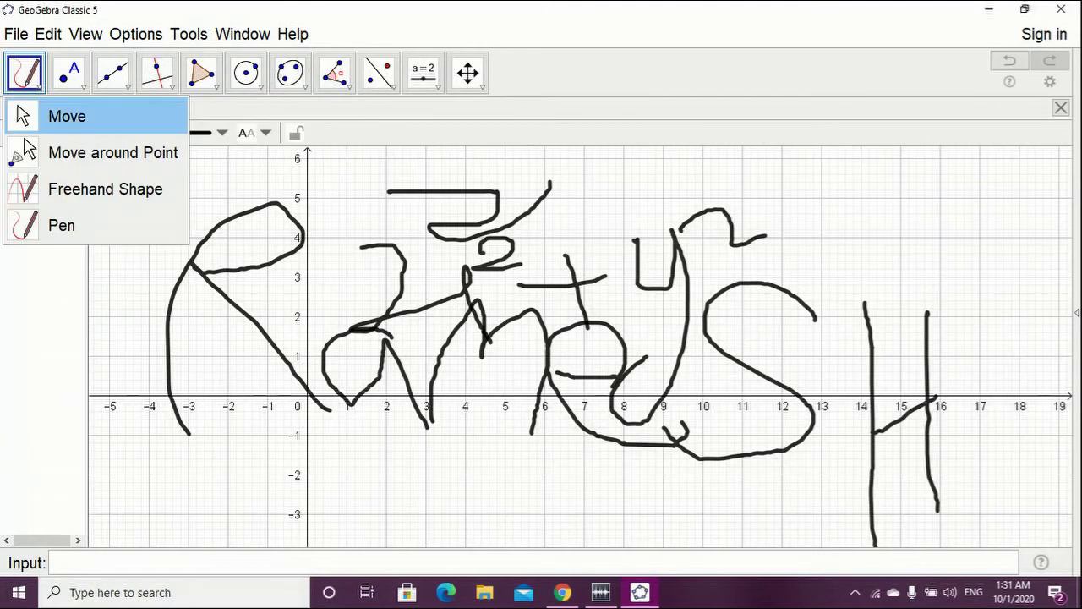
left_click(51, 113)
mouse_move(151, 170)
left_mouse_down()
mouse_move(191, 367)
mouse_move(884, 482)
mouse_move(977, 546)
mouse_move(1015, 546)
left_mouse_up()
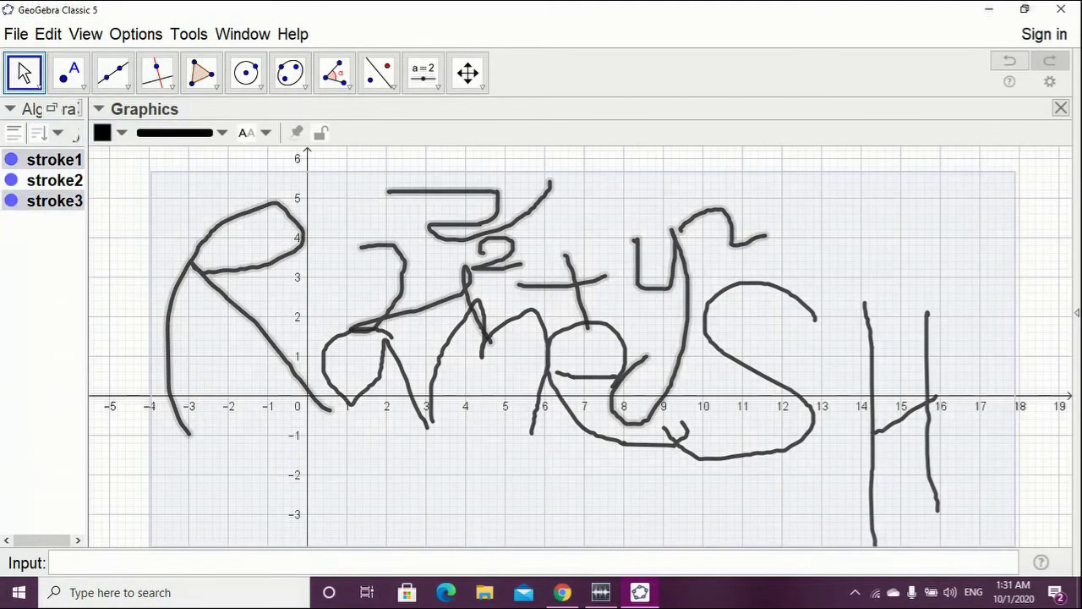
right_click(425, 272)
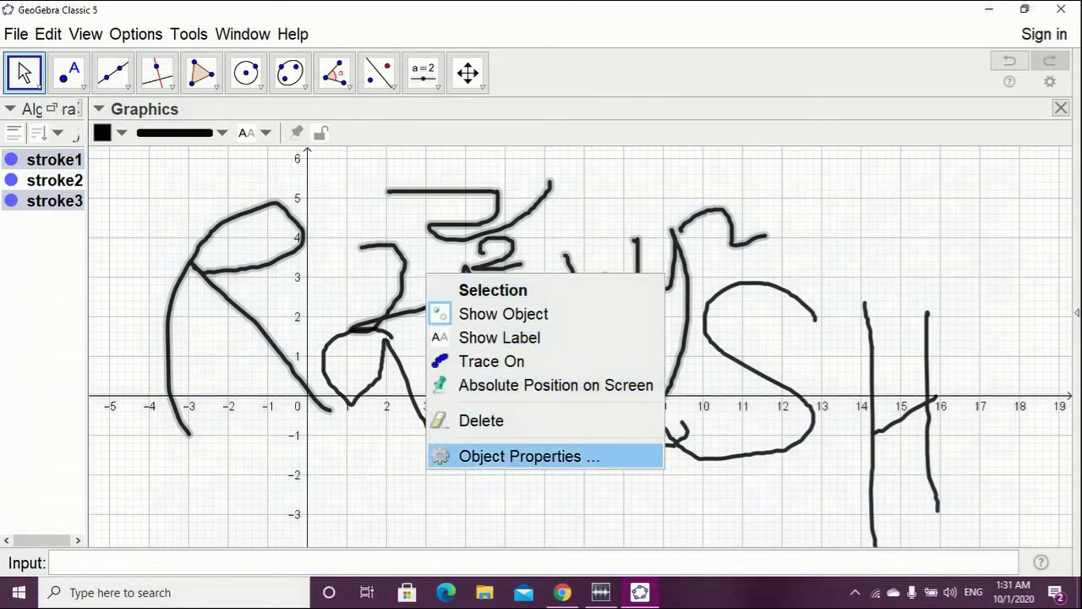
left_click(507, 456)
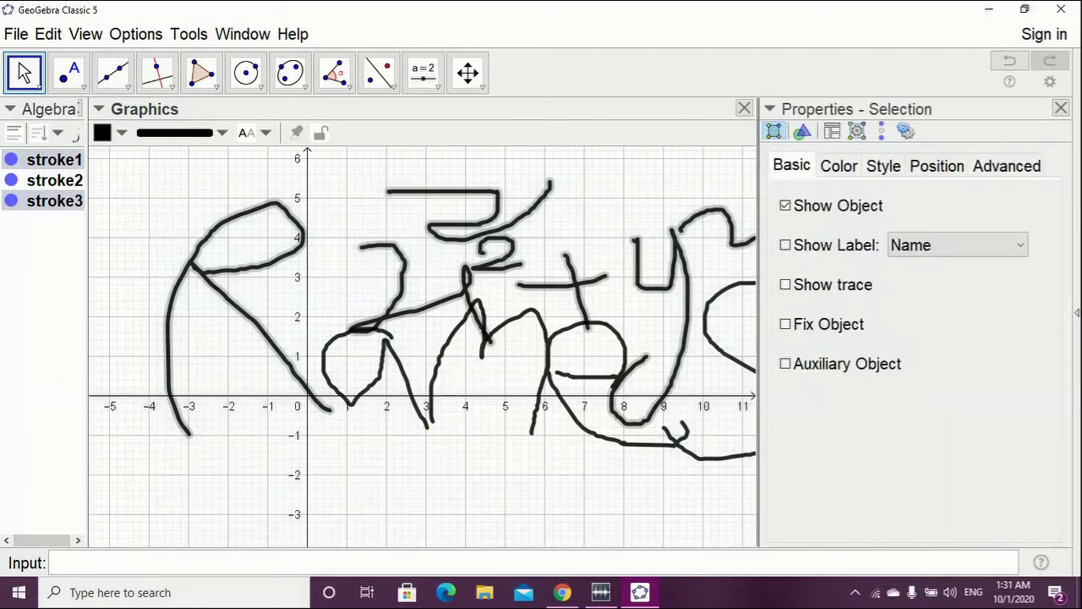
- Set the selected strokes' line thickness to 13 and their line opacity to about 95
left_click(839, 166)
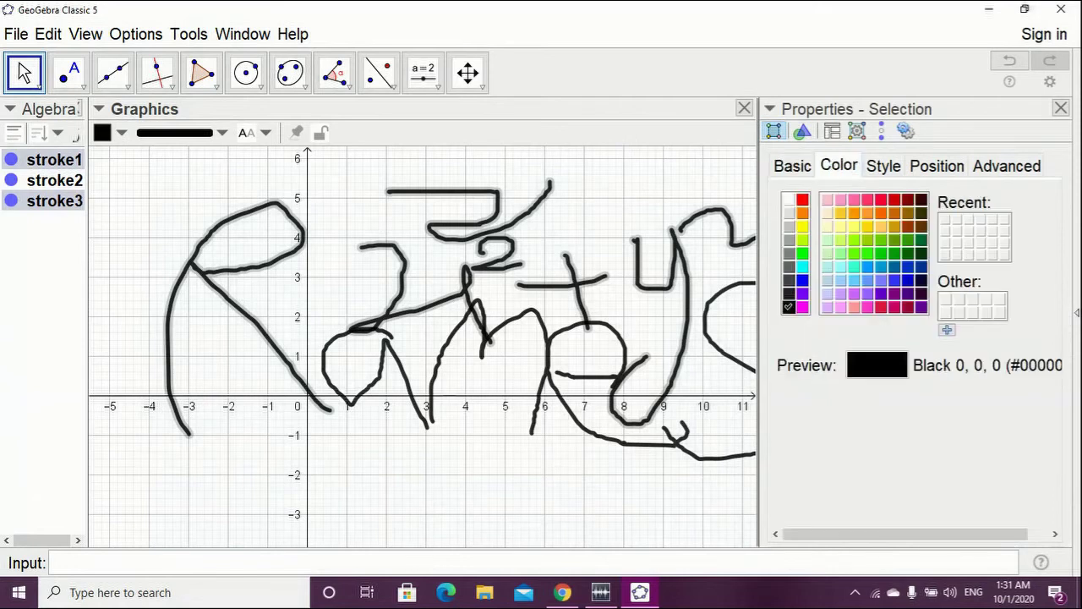
left_click(883, 166)
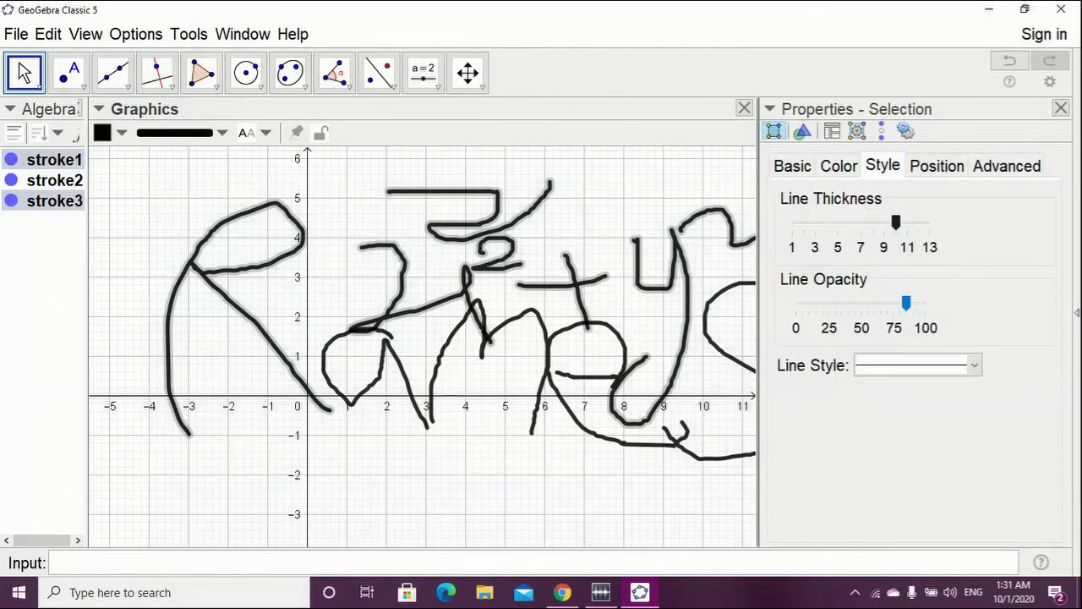
mouse_move(896, 222)
left_mouse_down()
mouse_move(792, 222)
mouse_move(929, 223)
left_mouse_up()
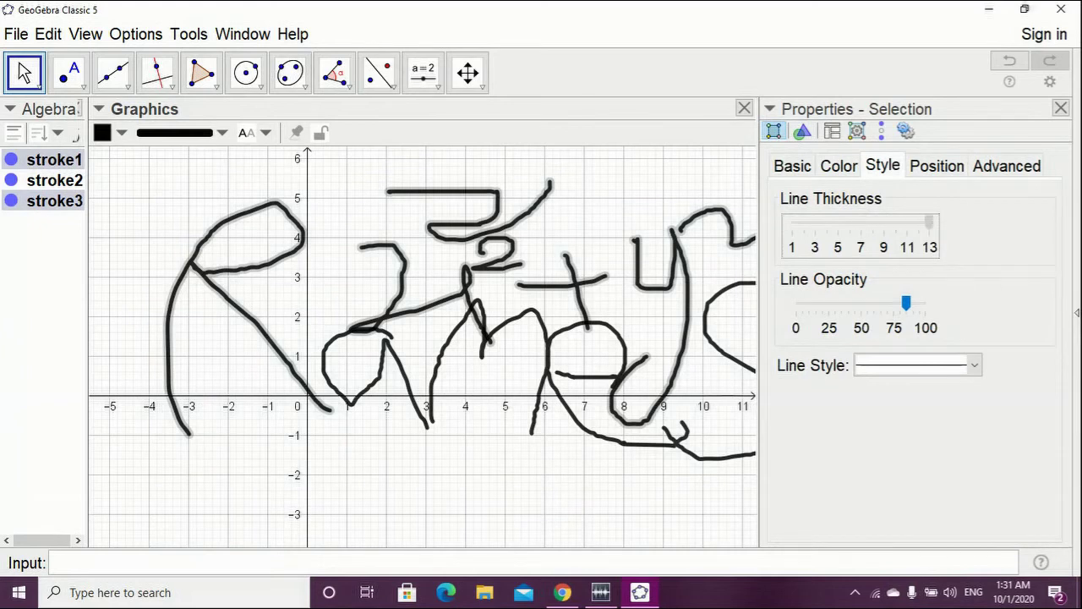
mouse_move(906, 304)
left_mouse_down()
mouse_move(838, 303)
mouse_move(920, 303)
left_mouse_up()
- Try the dotted and short-dashed line styles on the selected strokes, and apply the long-dashed style
left_click(975, 365)
left_click(929, 449)
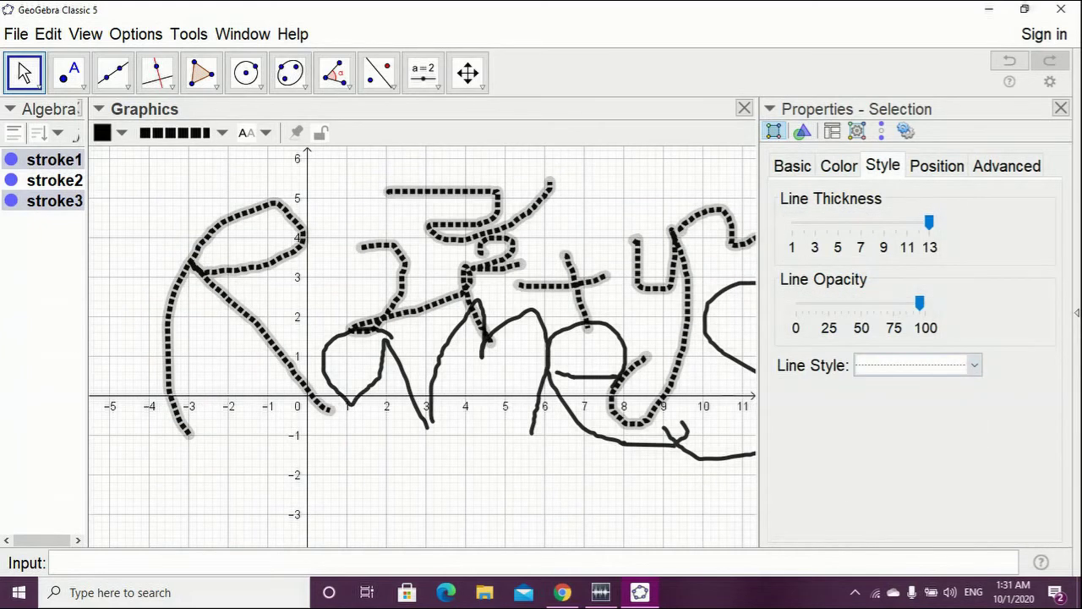
left_click(975, 365)
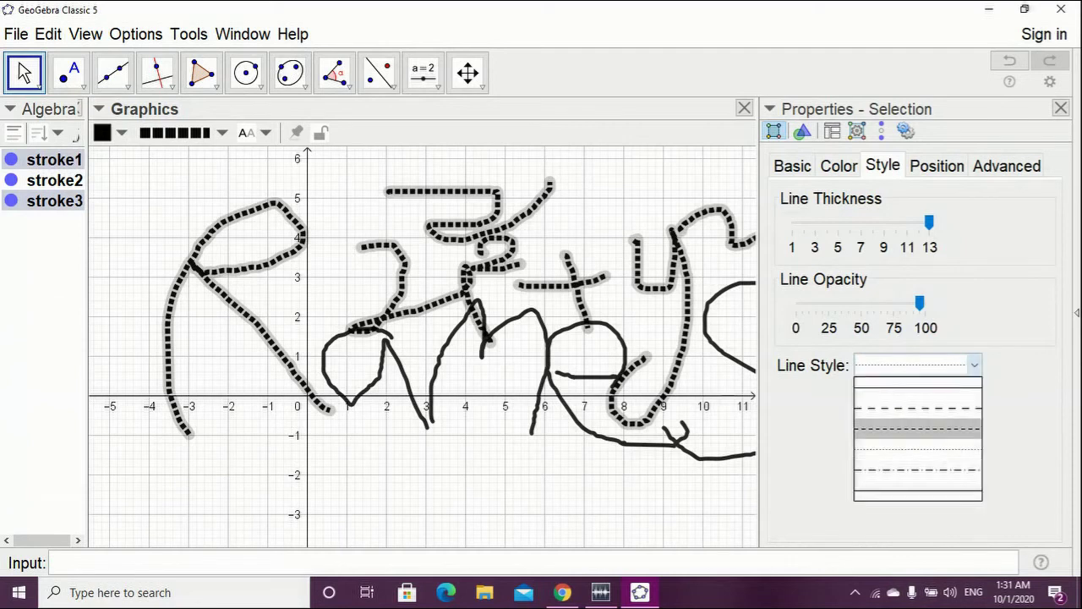
left_click(930, 429)
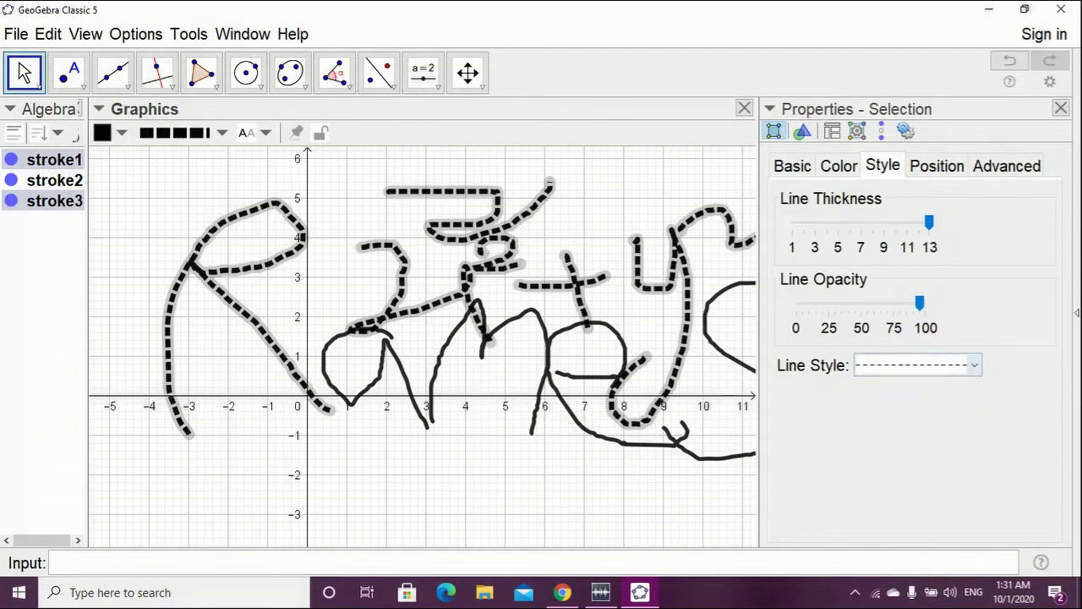
left_click(974, 365)
left_click(917, 449)
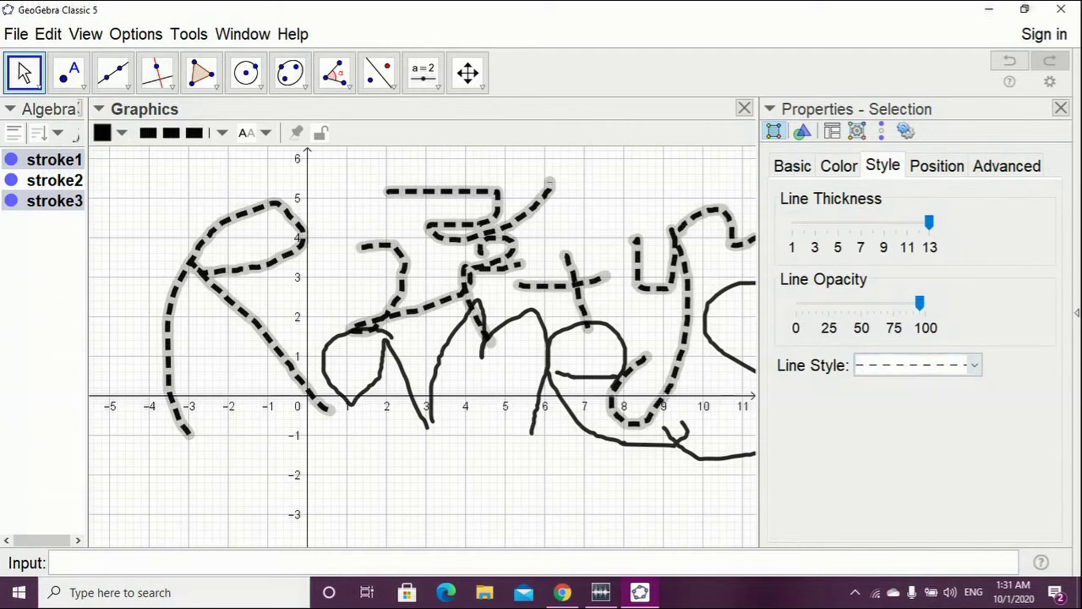
- Color the selected strokes red, and change their color to cyan
left_click(840, 166)
left_click(802, 199)
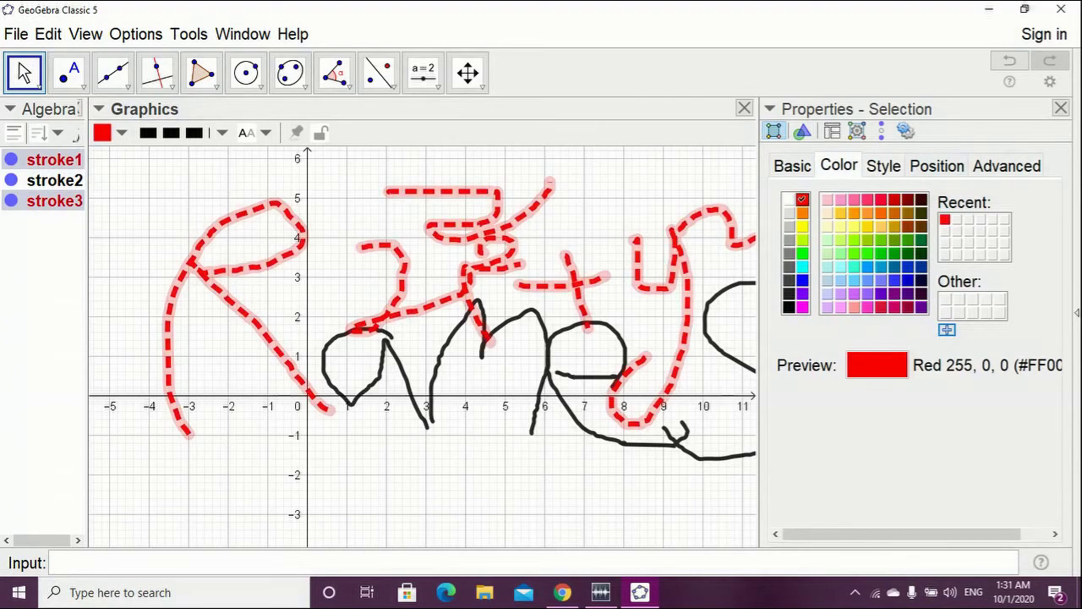
left_click(802, 266)
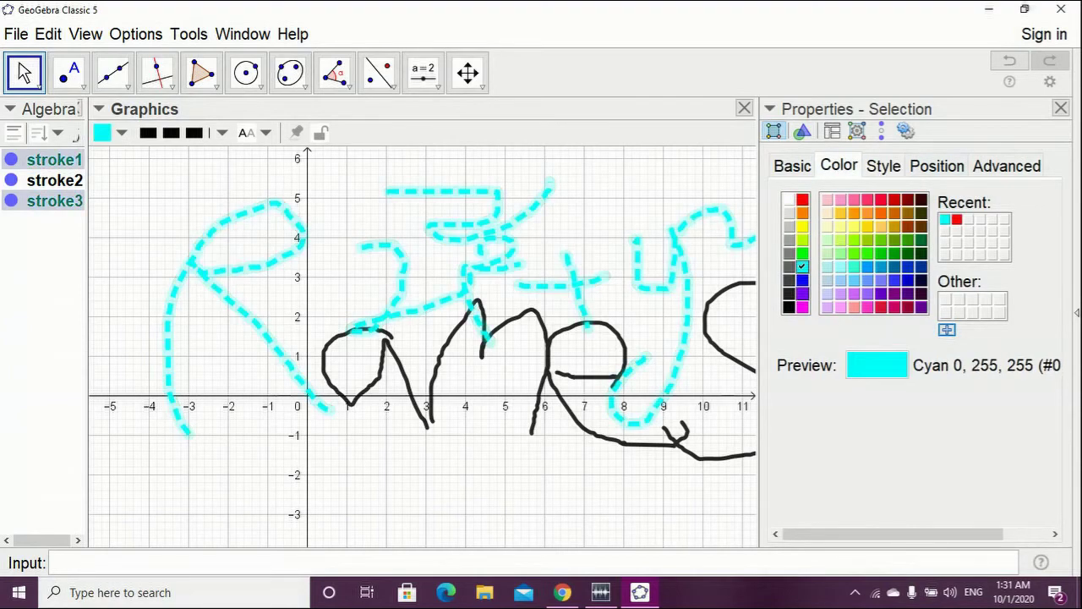
- Try violet and black on the selected strokes, color them dark silver (64, 64, 64), and close their properties
left_click(802, 293)
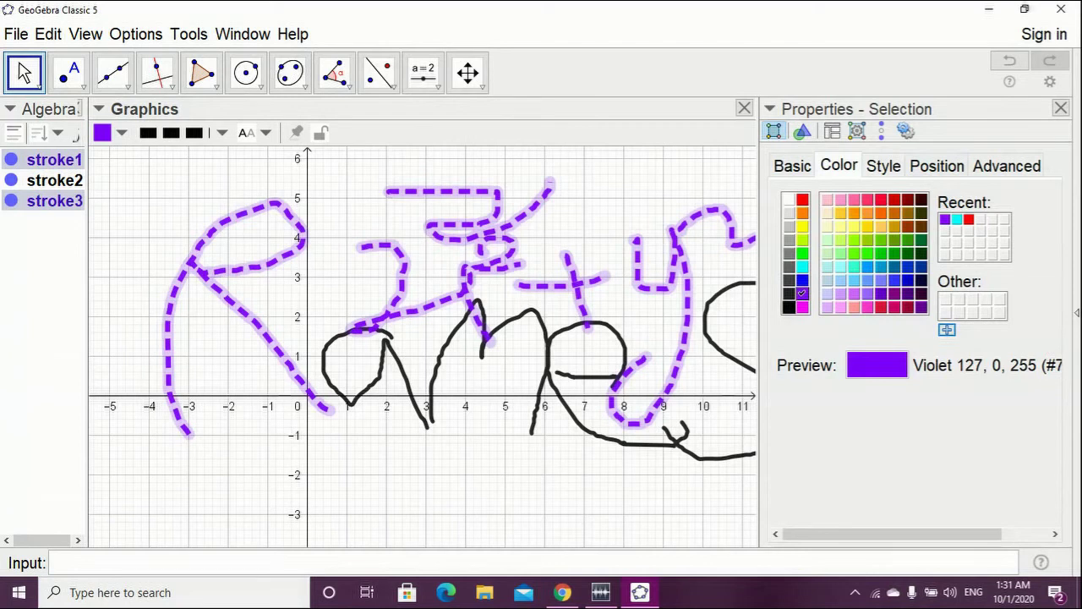
left_click(788, 307)
left_click(788, 280)
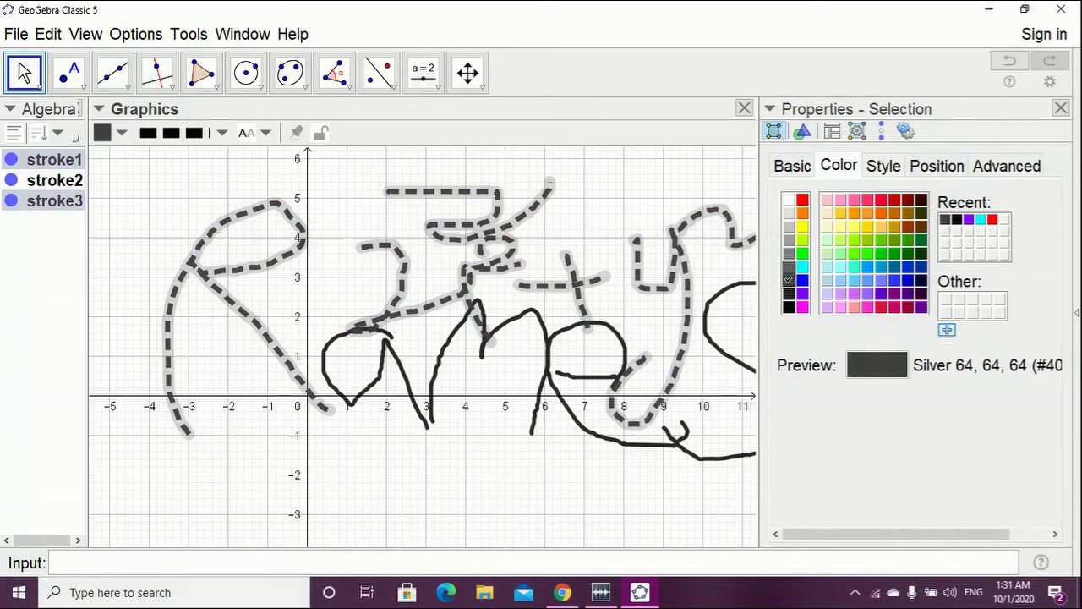
left_click(1061, 108)
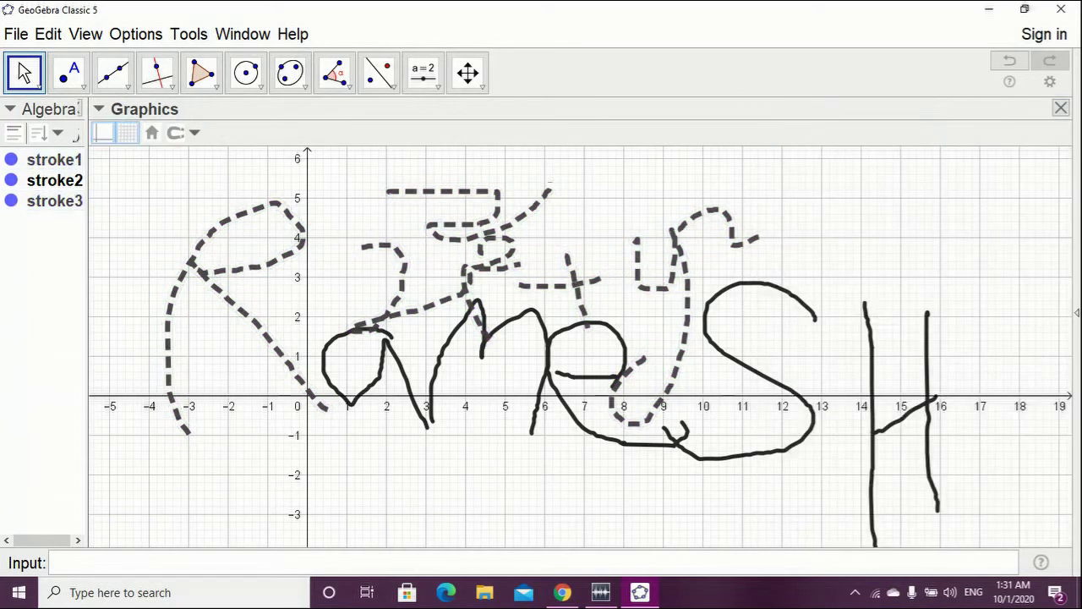
- Delete all the strokes from the Graphics view and place a point A at (1, 3)
key("ctrl+a")
key("Delete")
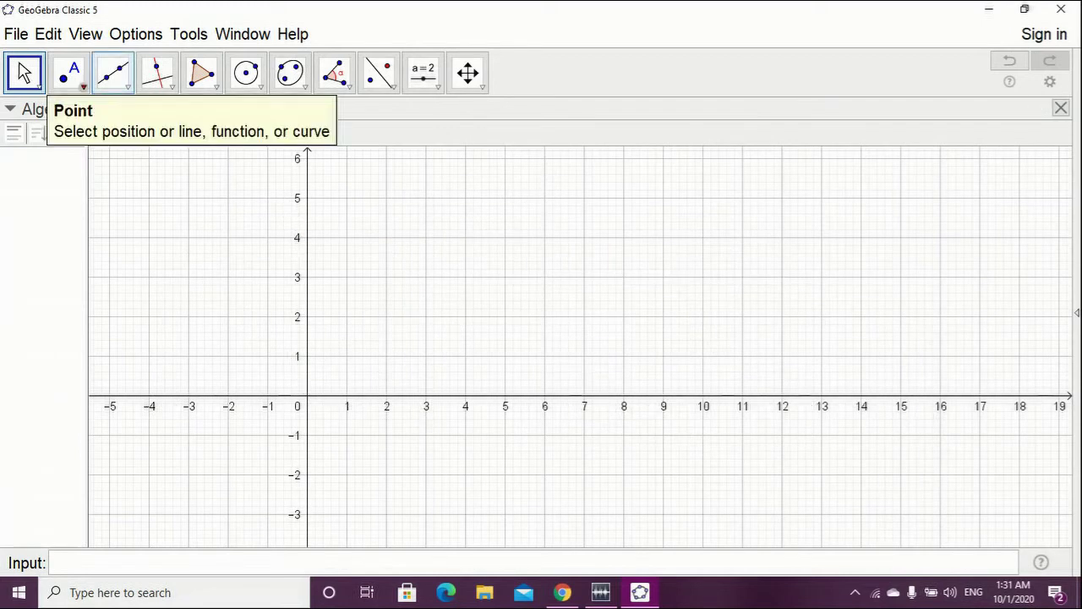
left_click(81, 84)
left_click(110, 115)
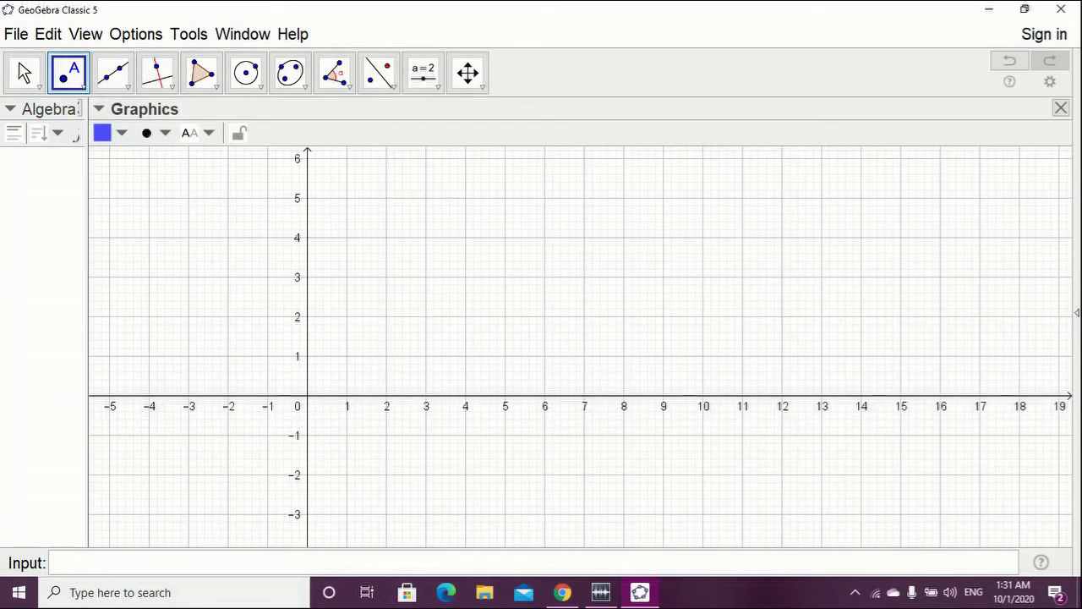
left_click(346, 276)
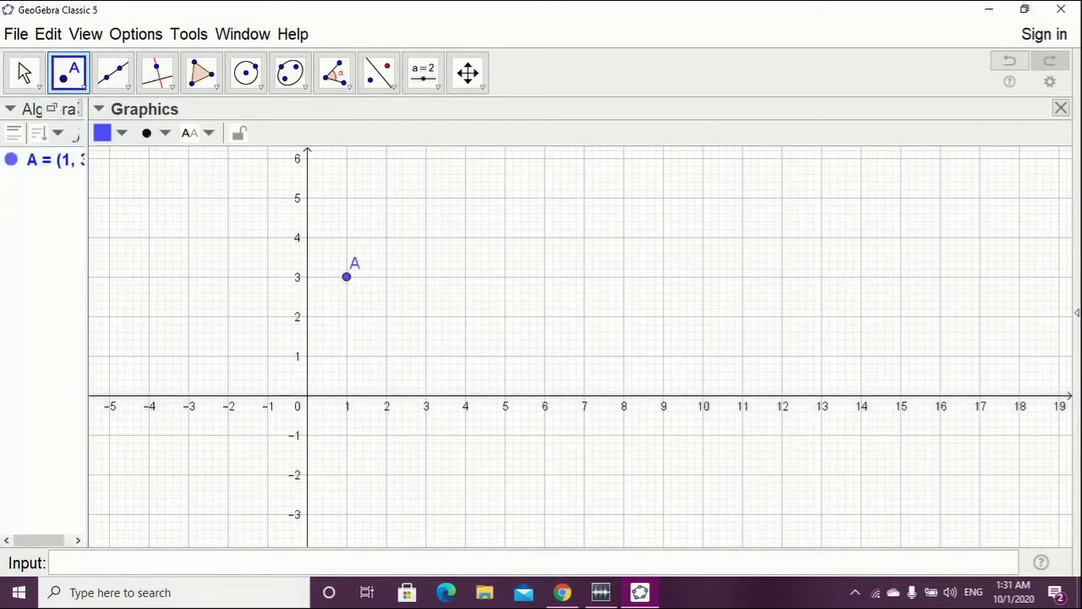
- Move point A to about (-1, 2.86) with the Move tool and lock it in place
left_click(24, 72)
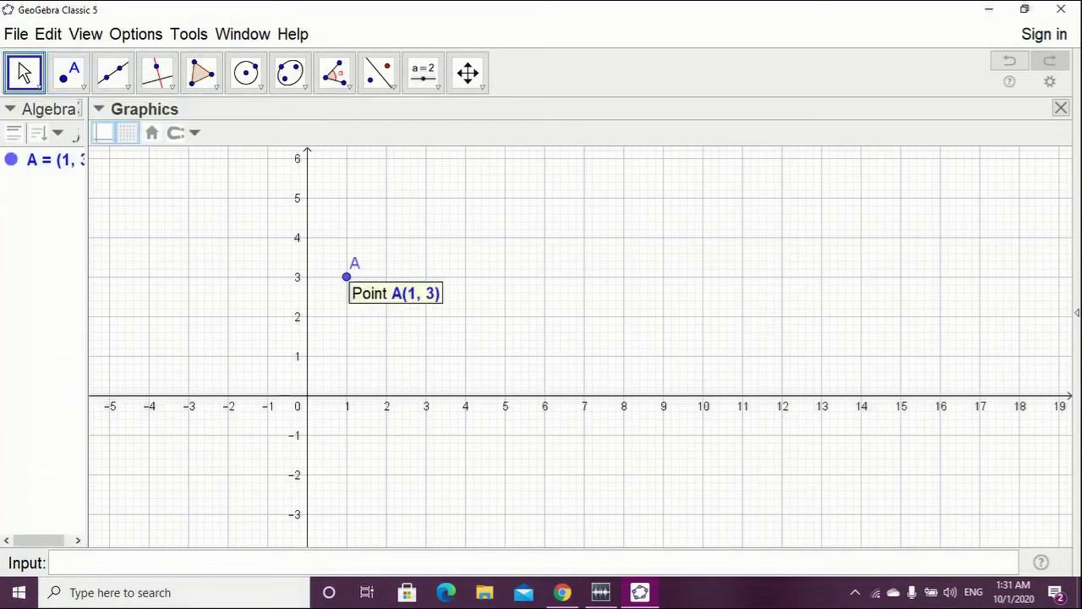
left_click_drag(347, 276, 268, 282)
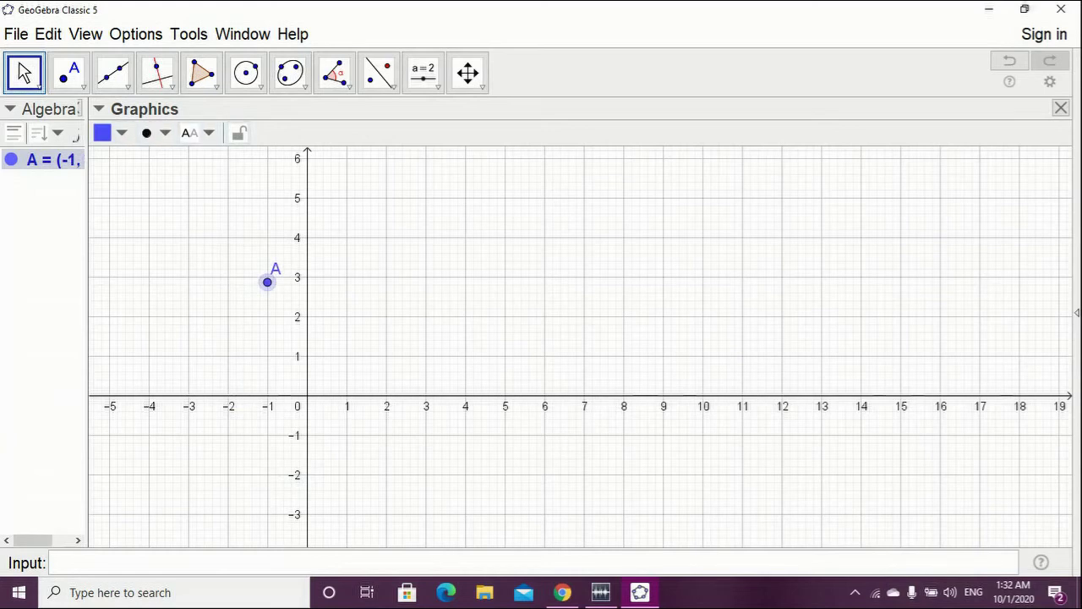
left_click(239, 133)
- Try the Hidden, Name, Name & Value and Value label options on point A, and set its label to Caption
left_click(208, 133)
left_click(209, 161)
left_click(208, 133)
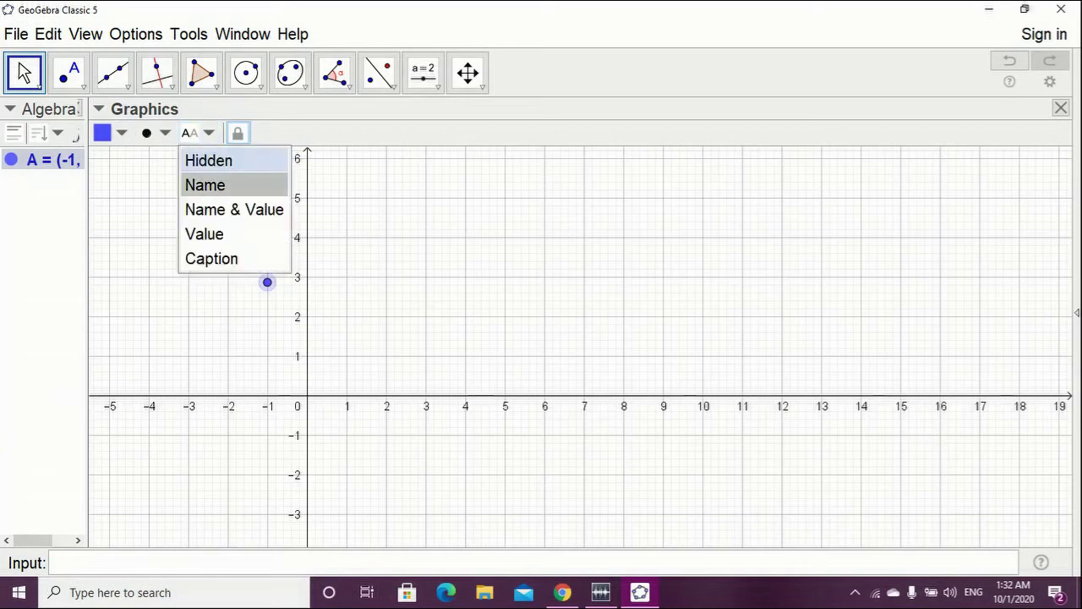
left_click(205, 184)
left_click(208, 133)
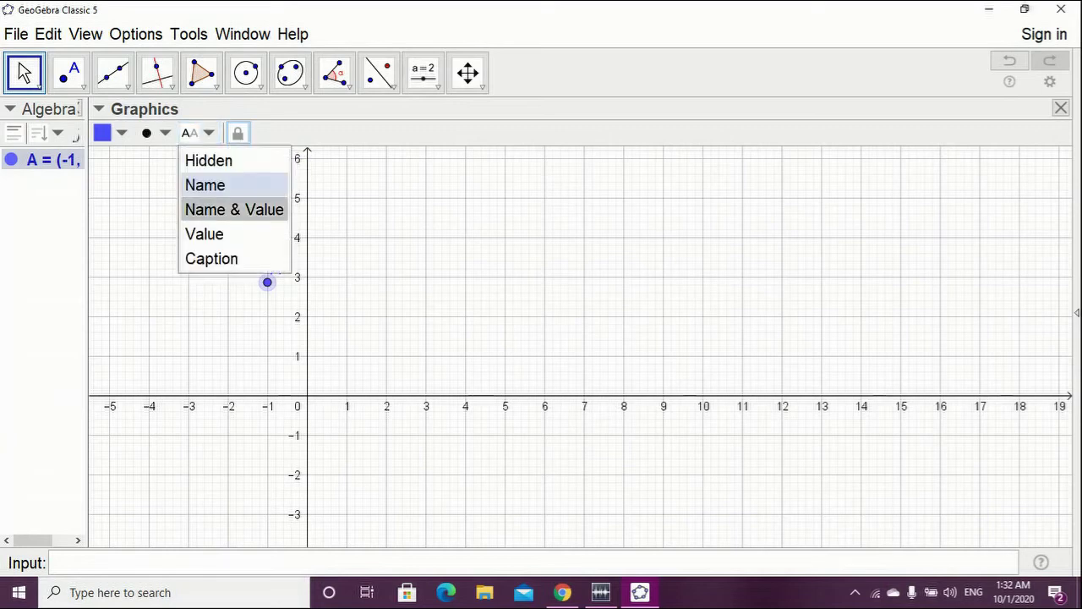
left_click(234, 209)
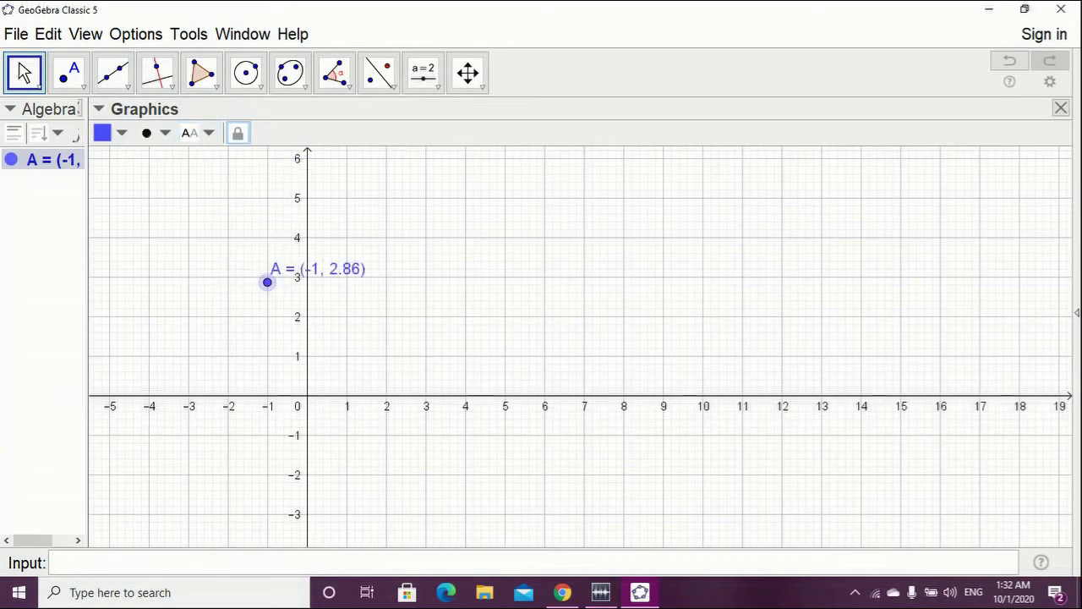
left_click(208, 133)
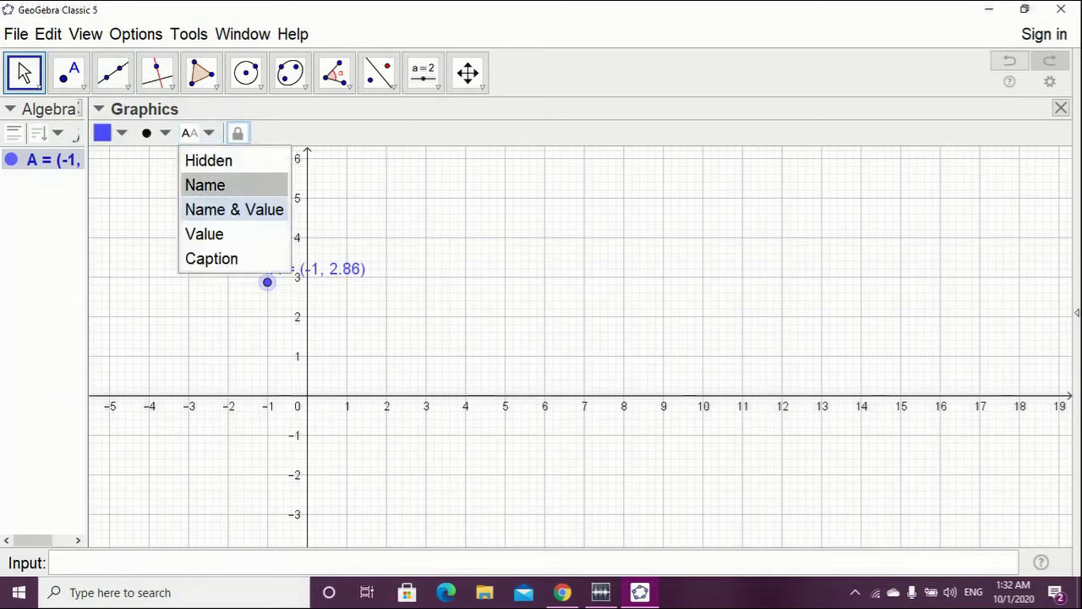
left_click(205, 233)
left_click(208, 132)
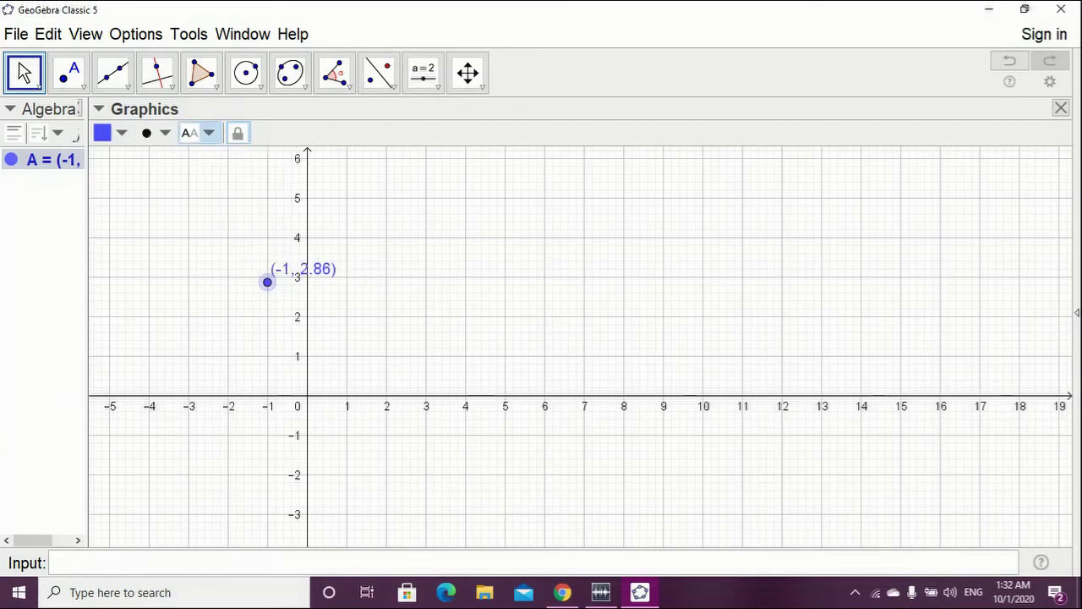
left_click(212, 258)
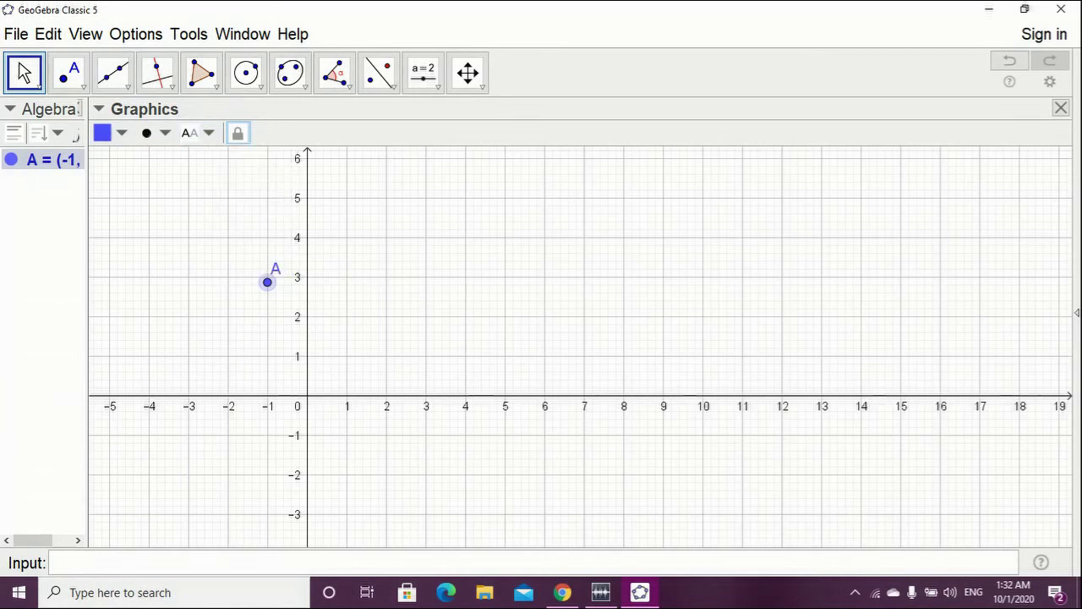
- Try the left-pointing and right-pointing triangle styles on point A
left_click(164, 133)
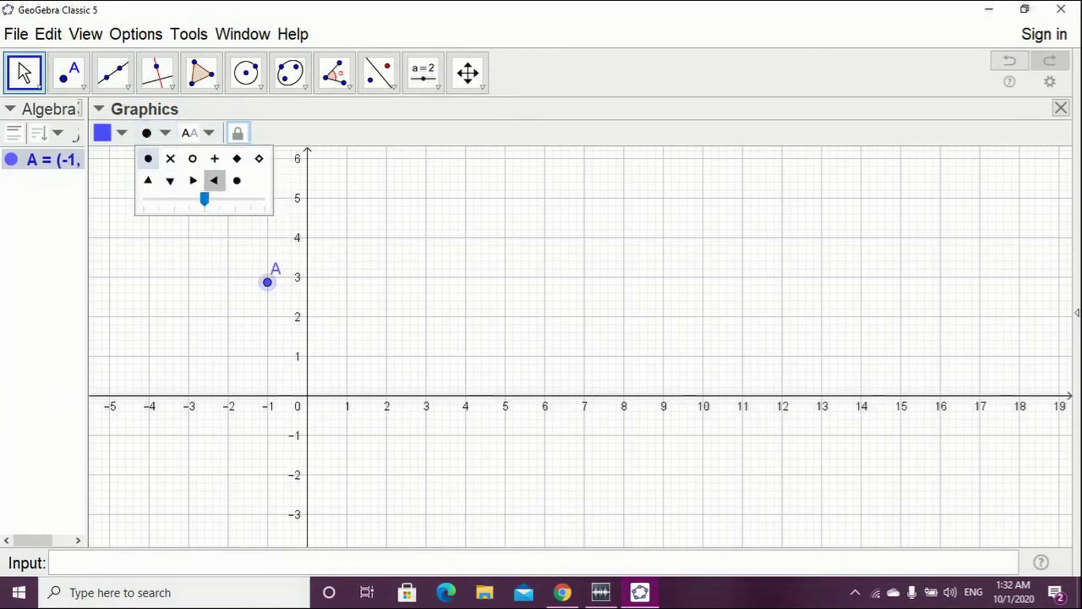
left_click(214, 180)
left_click(193, 180)
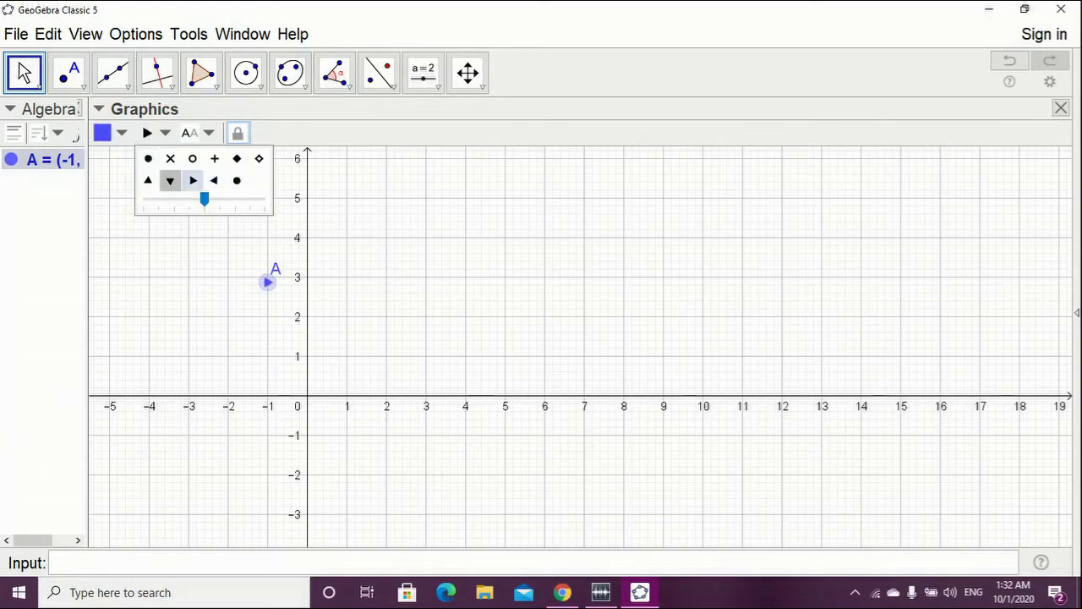
key("Escape")
left_click(268, 282)
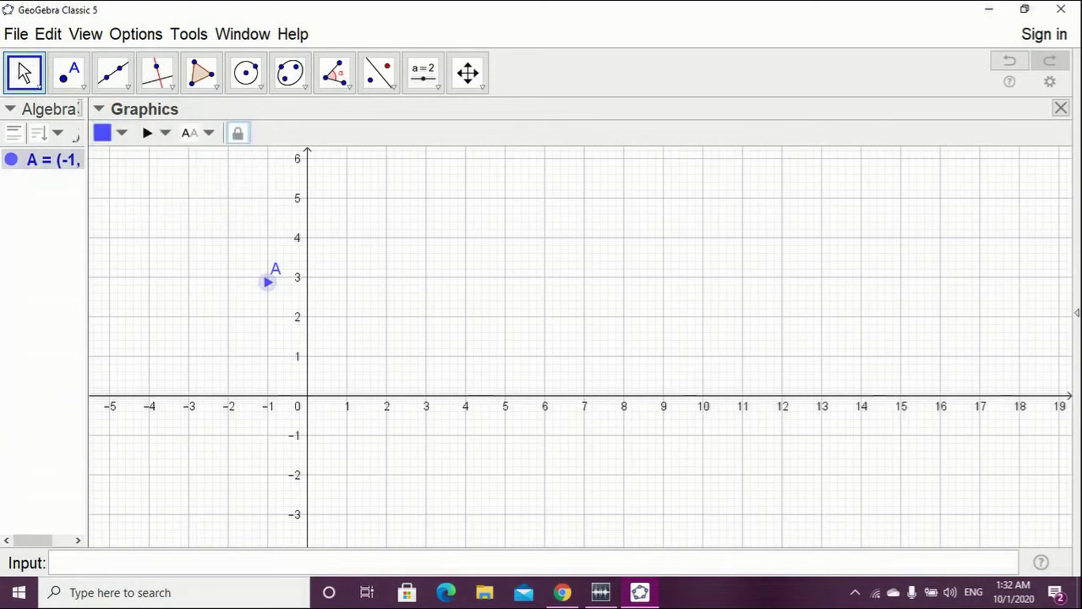
- Try the cross, hollow circle, plus, diamond and triangle styles on point A, and return it to the filled dot
left_click(152, 133)
left_click(170, 158)
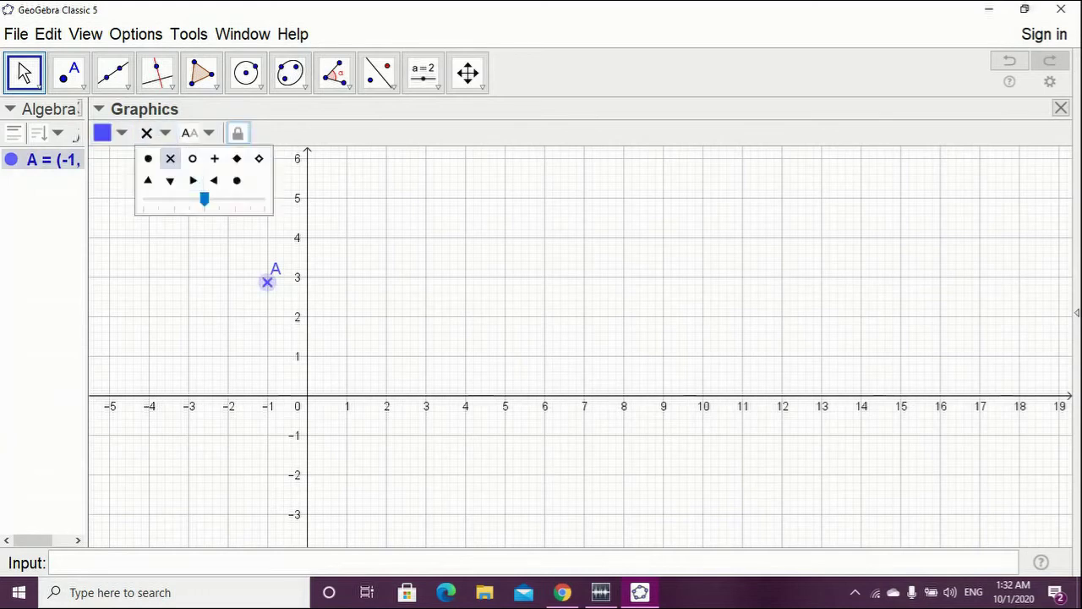
left_click(193, 158)
left_click(215, 158)
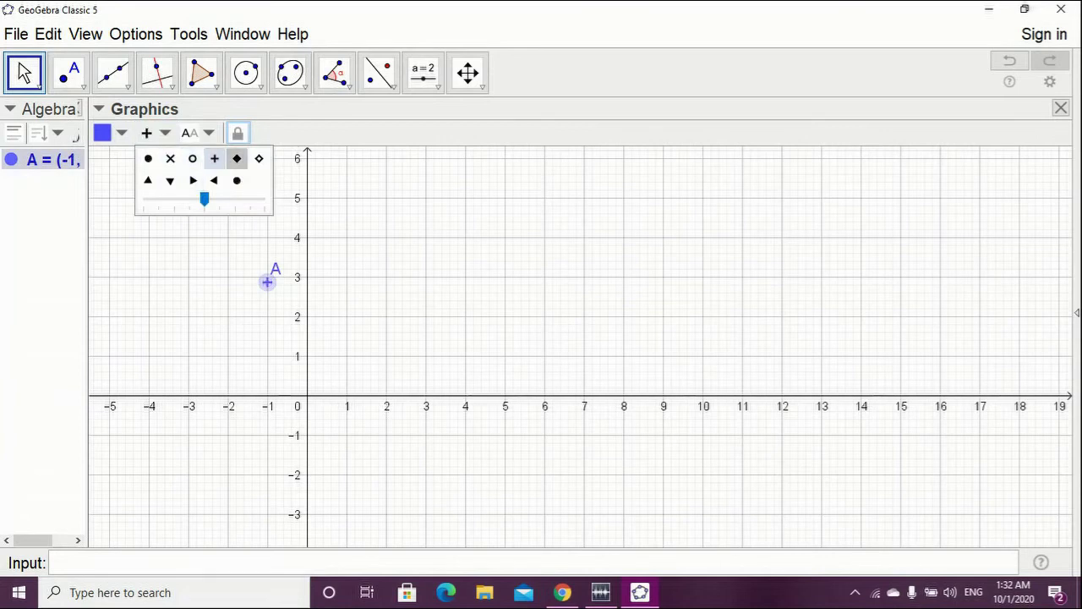
left_click(237, 158)
left_click(258, 158)
left_click(193, 180)
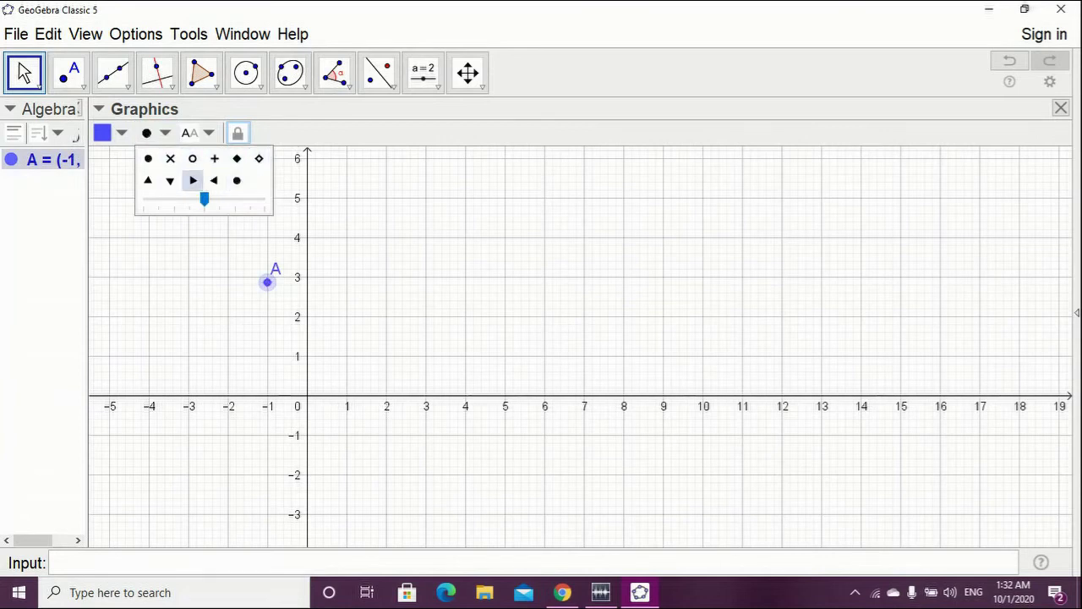
left_click(148, 180)
left_click(148, 158)
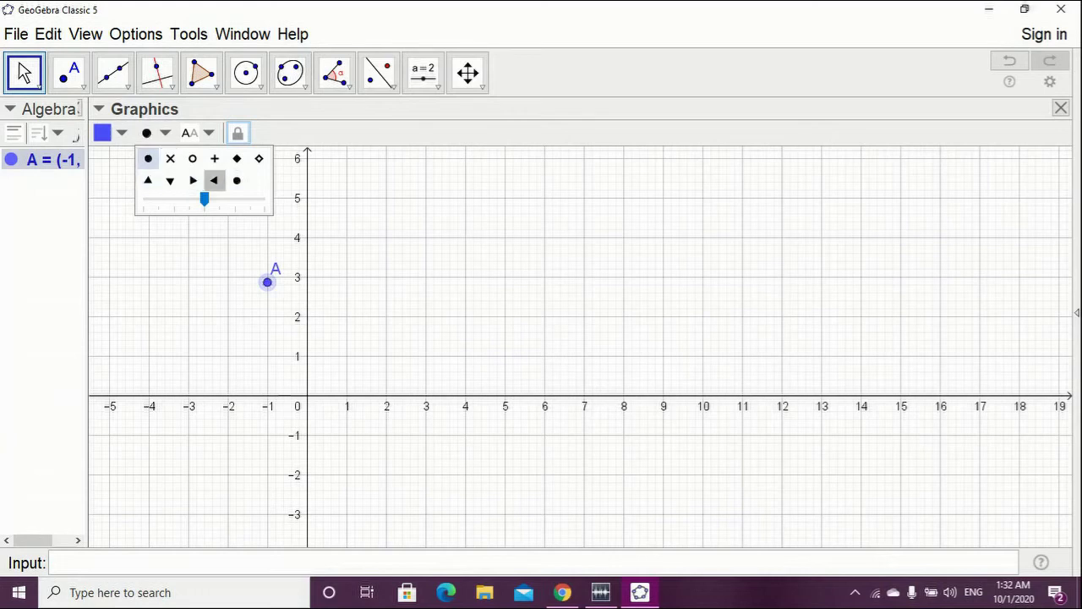
- Enlarge point A to the maximum size, try both sideways triangle styles, and give it the cross style
mouse_move(204, 198)
left_mouse_down()
mouse_move(146, 199)
mouse_move(263, 198)
left_mouse_up()
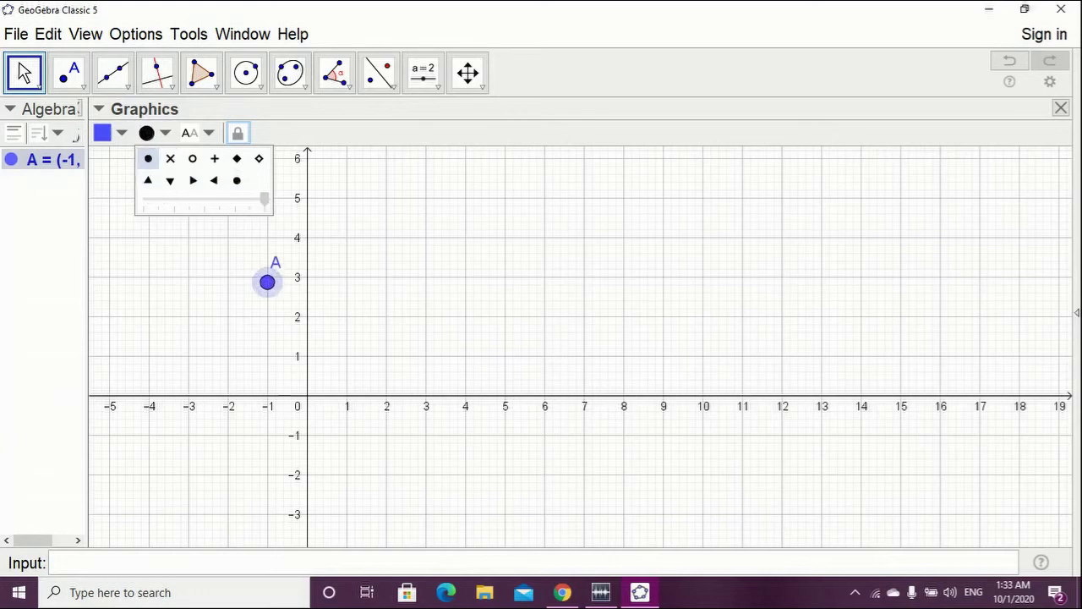
left_click(214, 180)
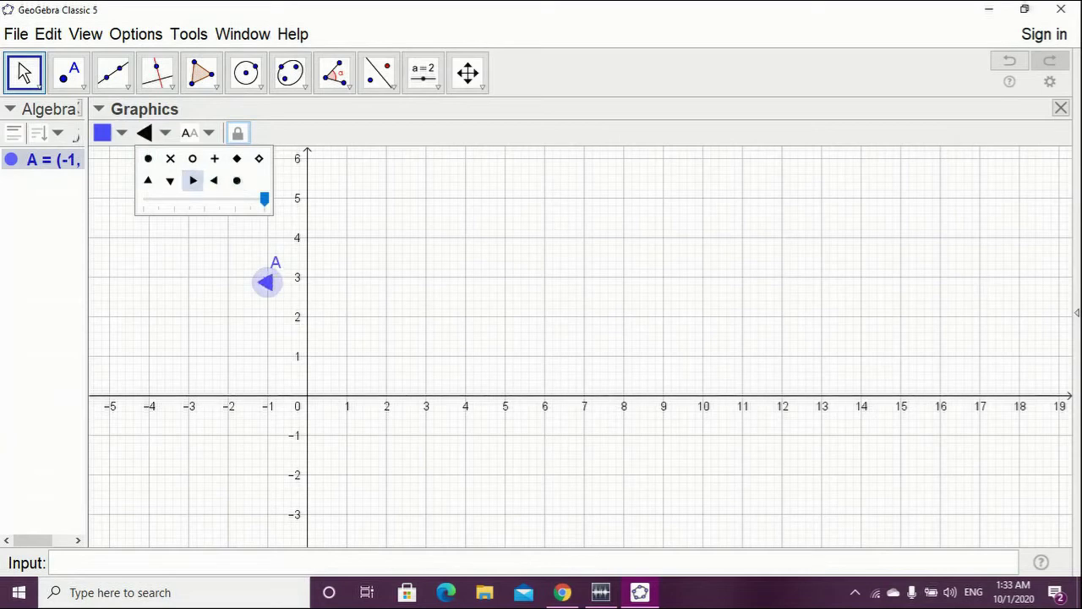
left_click(193, 180)
left_click(170, 158)
- Try orange and red on point A, and color it yellow
left_click(122, 133)
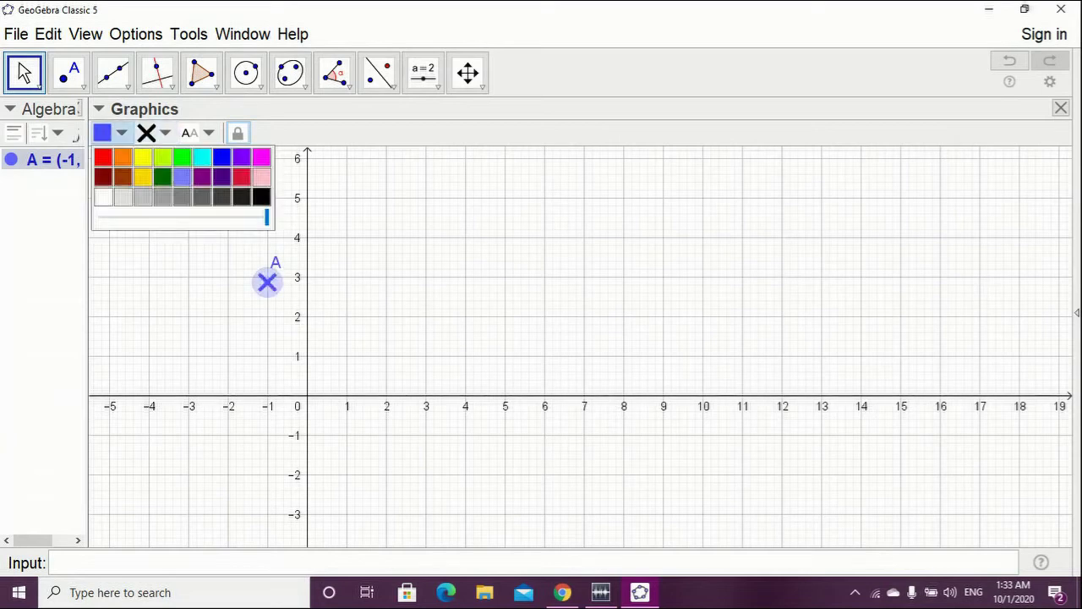
left_click(122, 156)
left_click(102, 156)
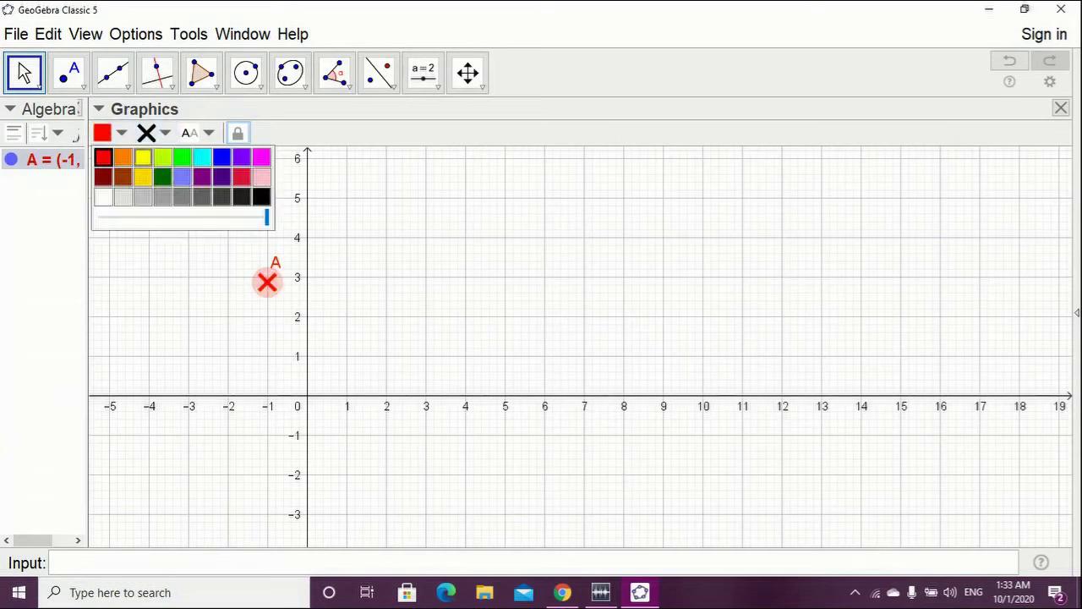
left_click(142, 156)
- Change point A back to the filled dot style, keep it at maximum size, and deselect it
left_click(146, 133)
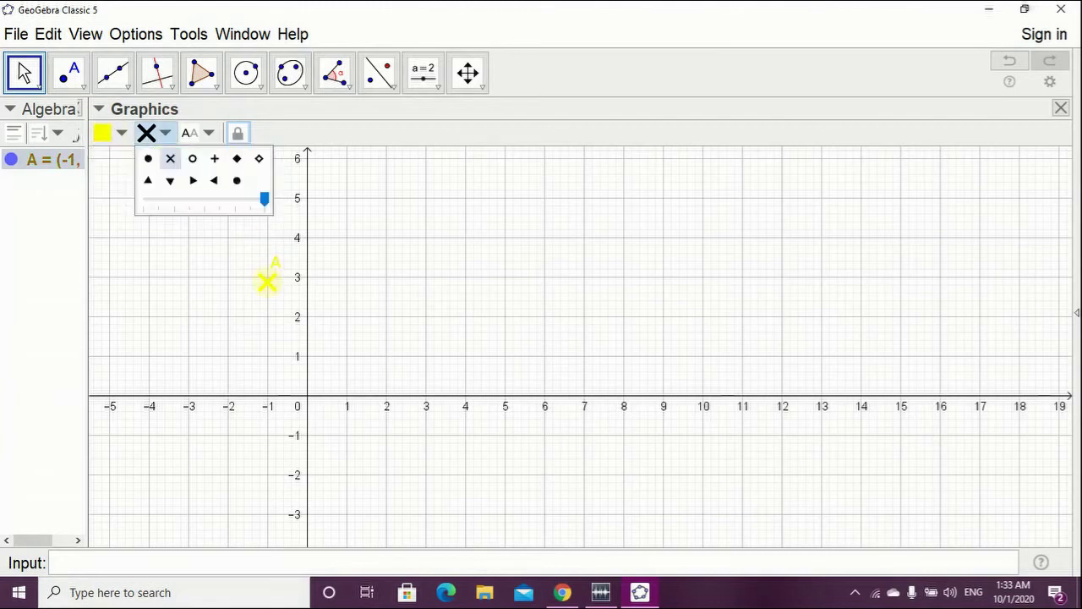
left_click(148, 158)
mouse_move(264, 199)
left_mouse_down()
mouse_move(174, 199)
mouse_move(264, 200)
left_mouse_up()
left_click(347, 232)
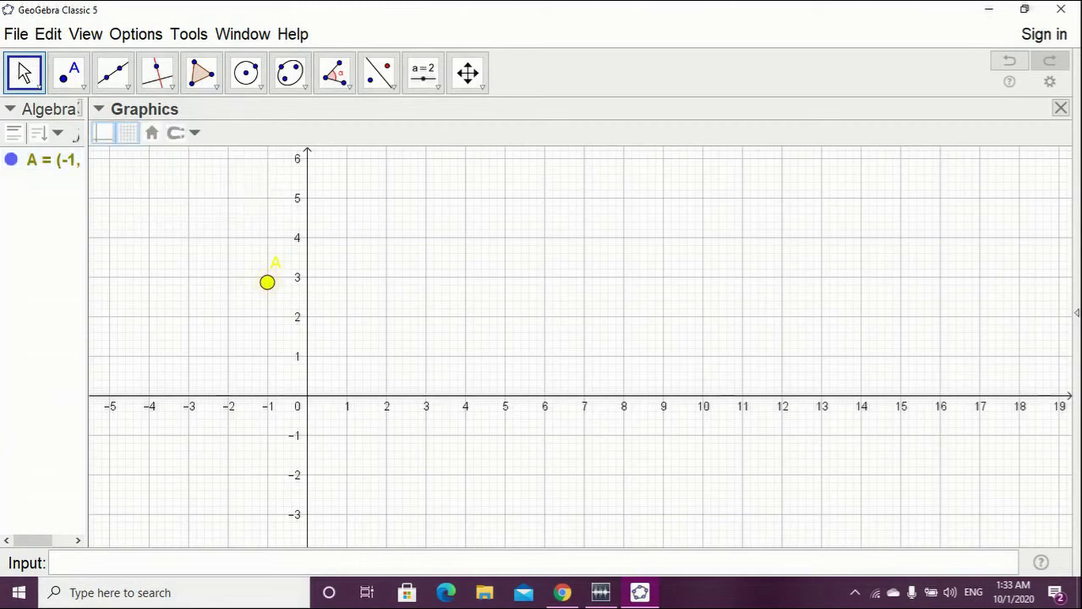
- Unlock point A and move it around the plane, leaving it just below the x-axis near x = -1
left_click(267, 281)
left_click(237, 133)
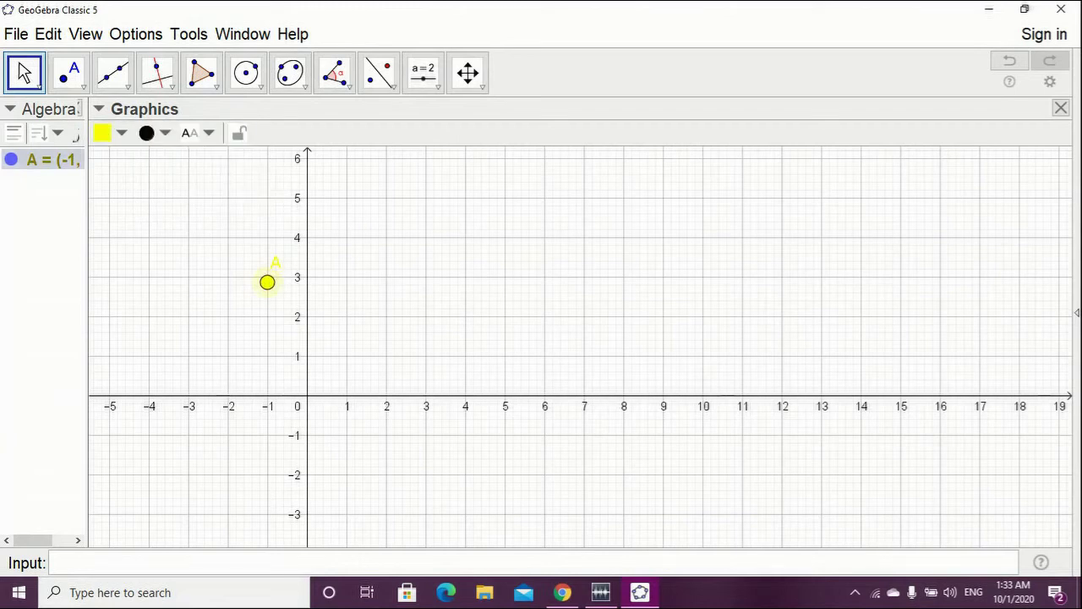
left_click_drag(267, 281, 368, 287)
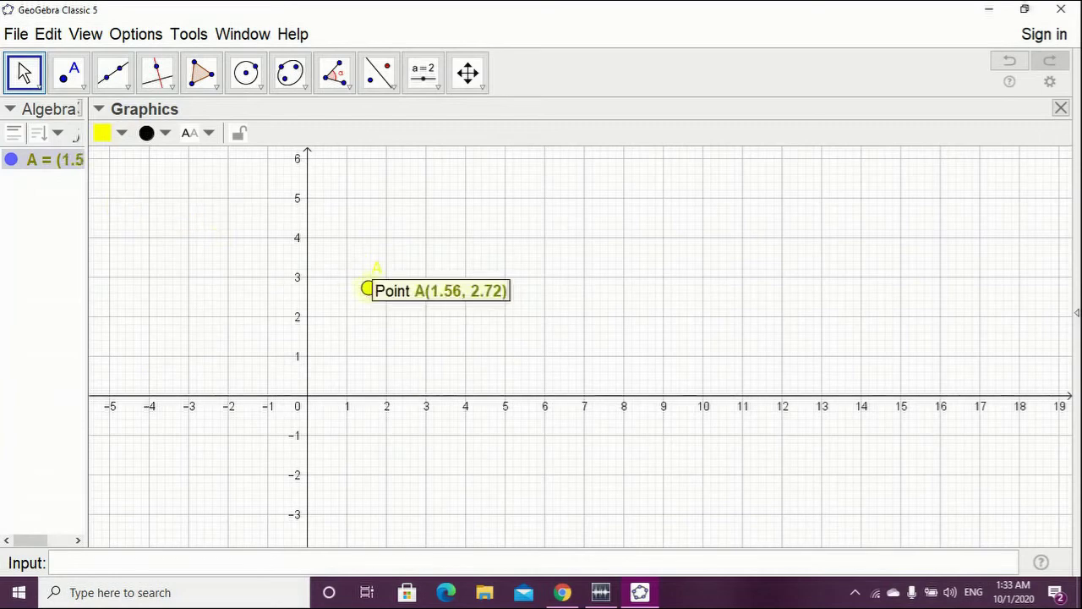
left_click_drag(368, 288, 260, 295)
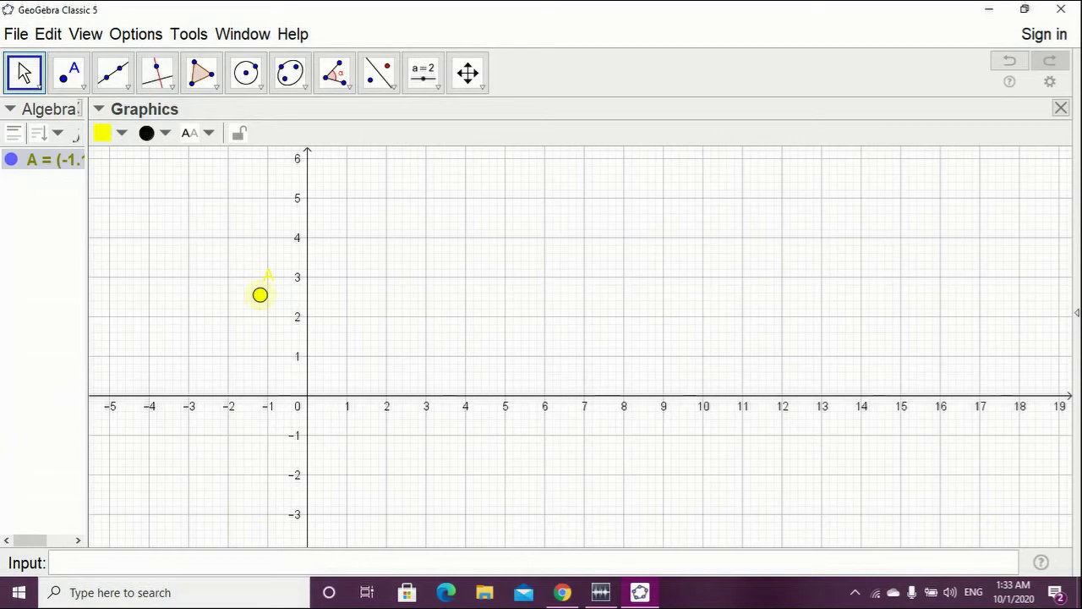
left_click_drag(259, 294, 320, 300)
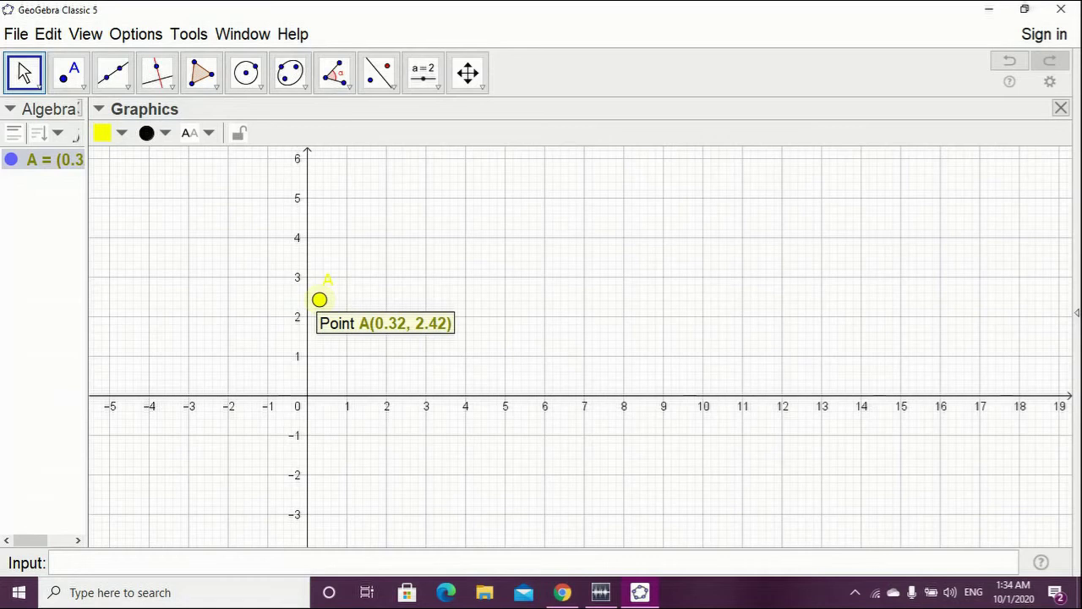
left_click_drag(319, 300, 266, 401)
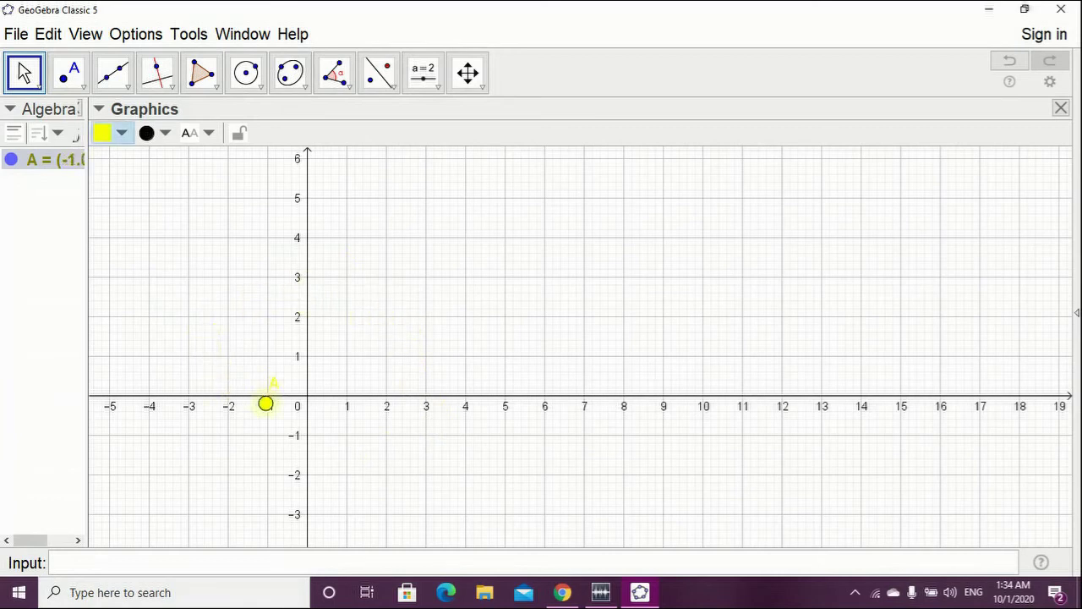
- Place six complex numbers at about (0.1, 3.4), (7, 3), (7.6, -0.3), (3.8, -2), (0, -2) and (-3, -0.5)
left_click(70, 73)
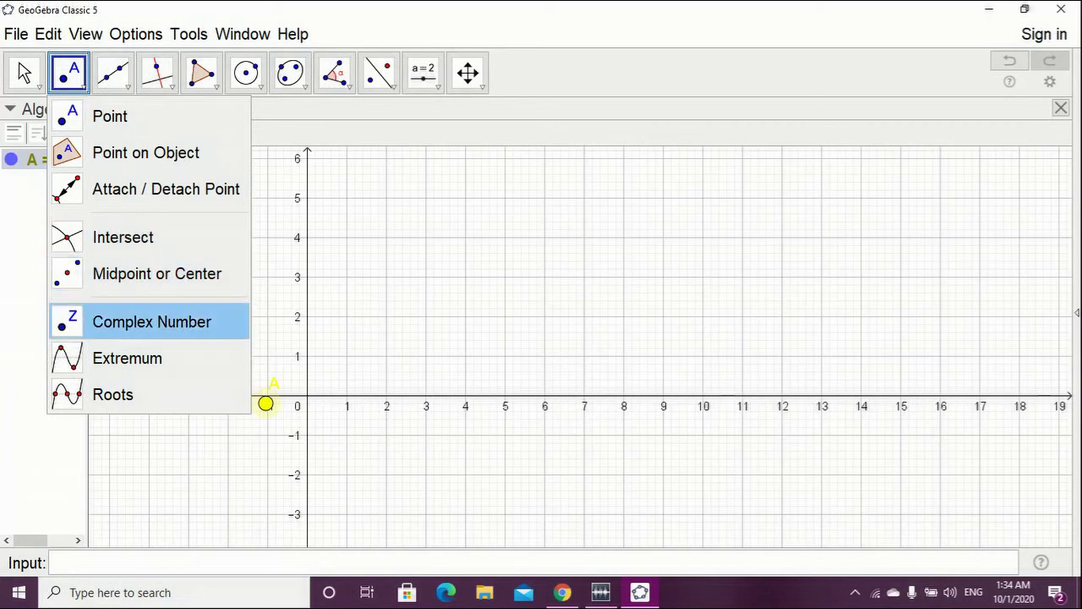
left_click(152, 321)
left_click(311, 262)
left_click(583, 276)
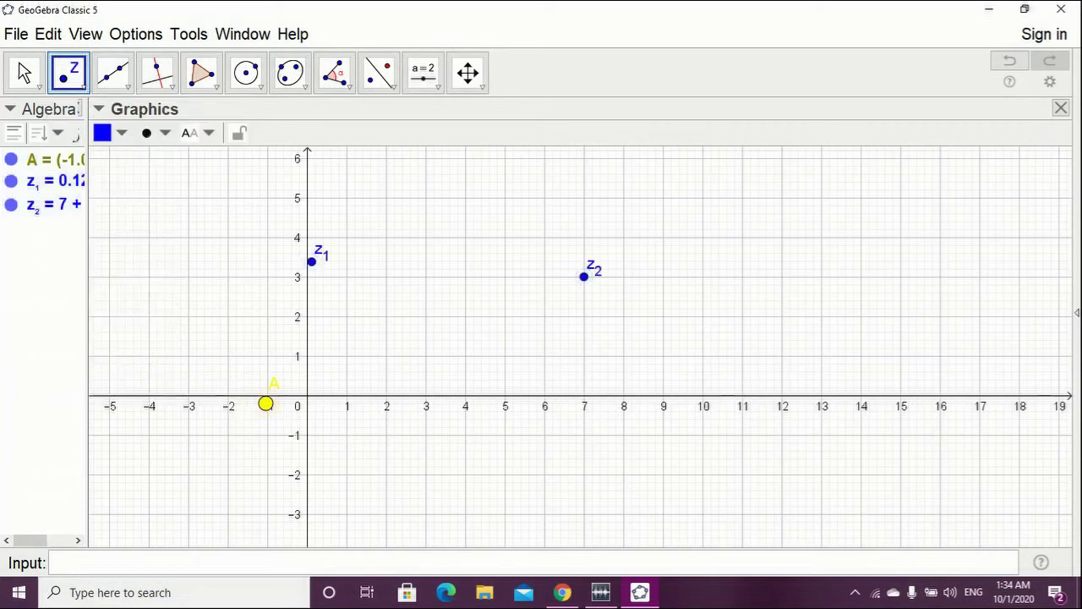
left_click(607, 409)
left_click(458, 477)
left_click(307, 474)
left_click(191, 416)
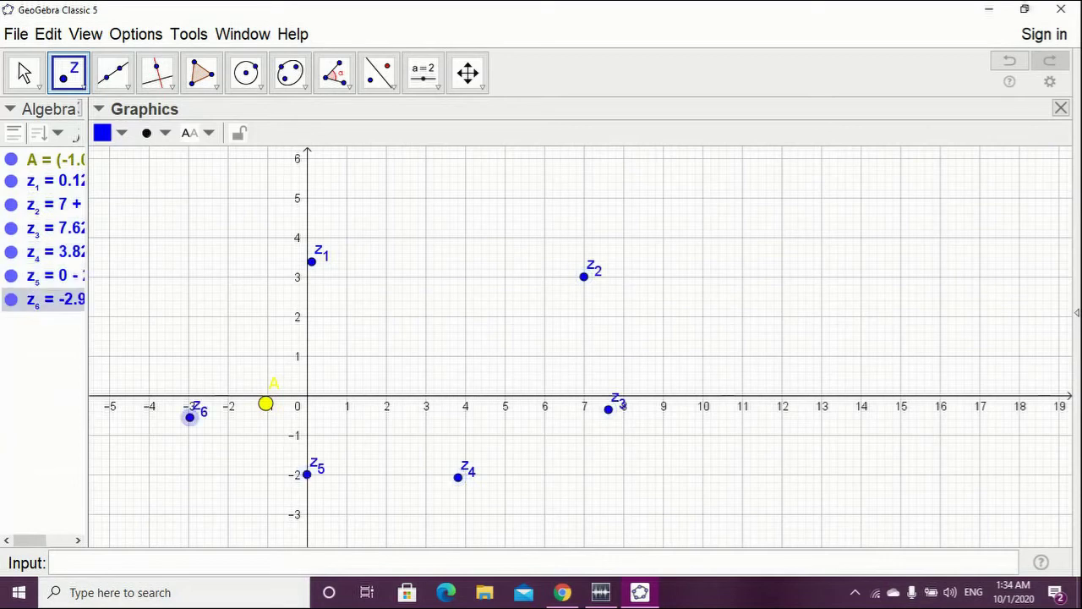
- Place two more complex numbers at about (-3.5, 2.4) and (-2.2, 4), and leave the Complex Number tool
left_click(167, 299)
left_click(218, 237)
key("Escape")
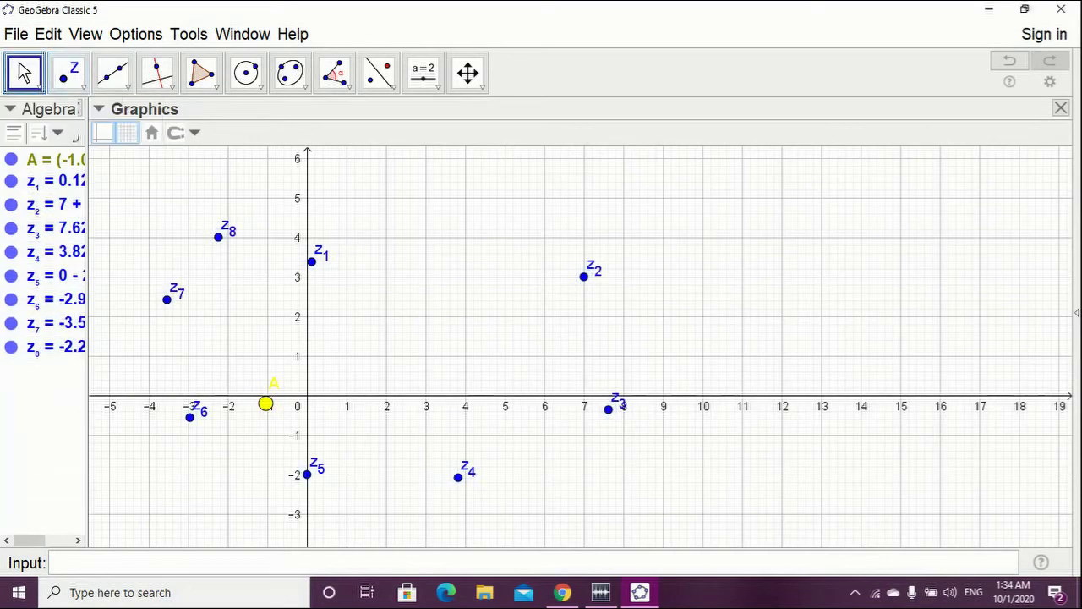
- Show the name and value in z1's label and move z1 to 1 + 3i
left_click(312, 262)
left_click(200, 132)
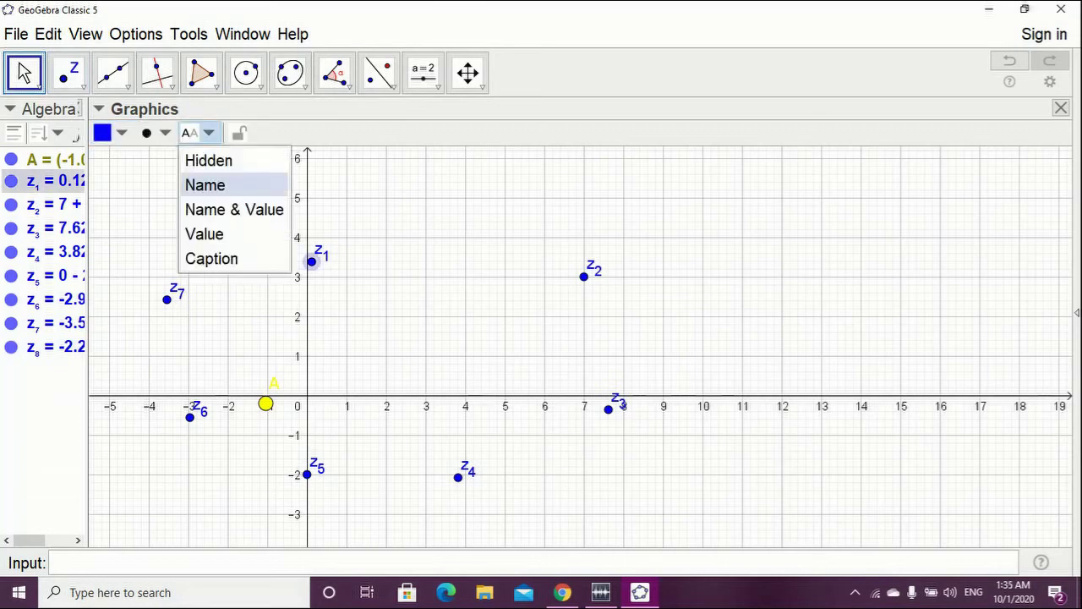
left_click(234, 209)
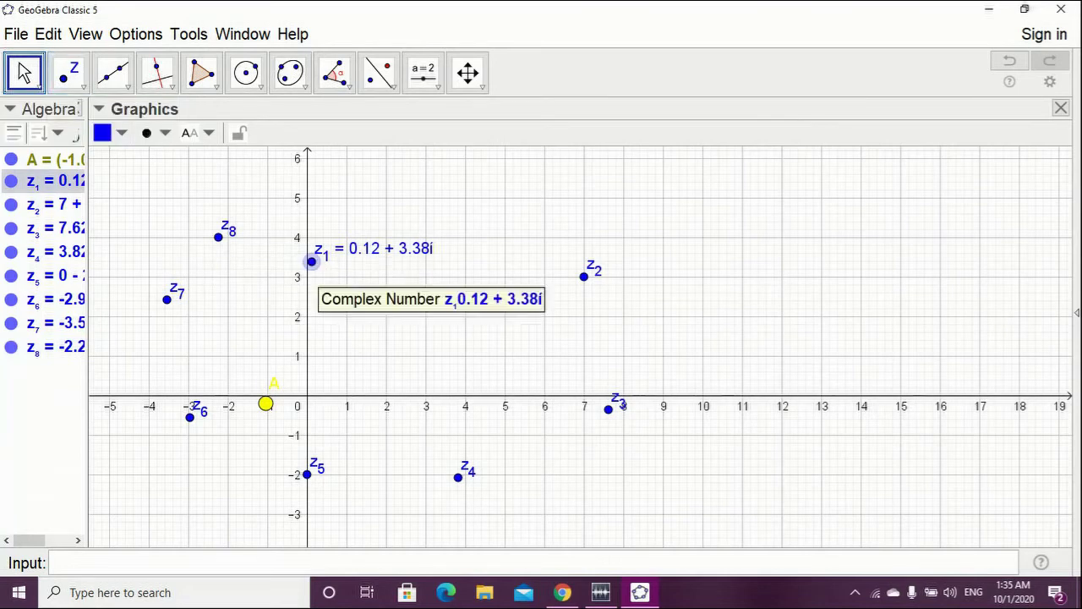
left_click_drag(311, 262, 346, 277)
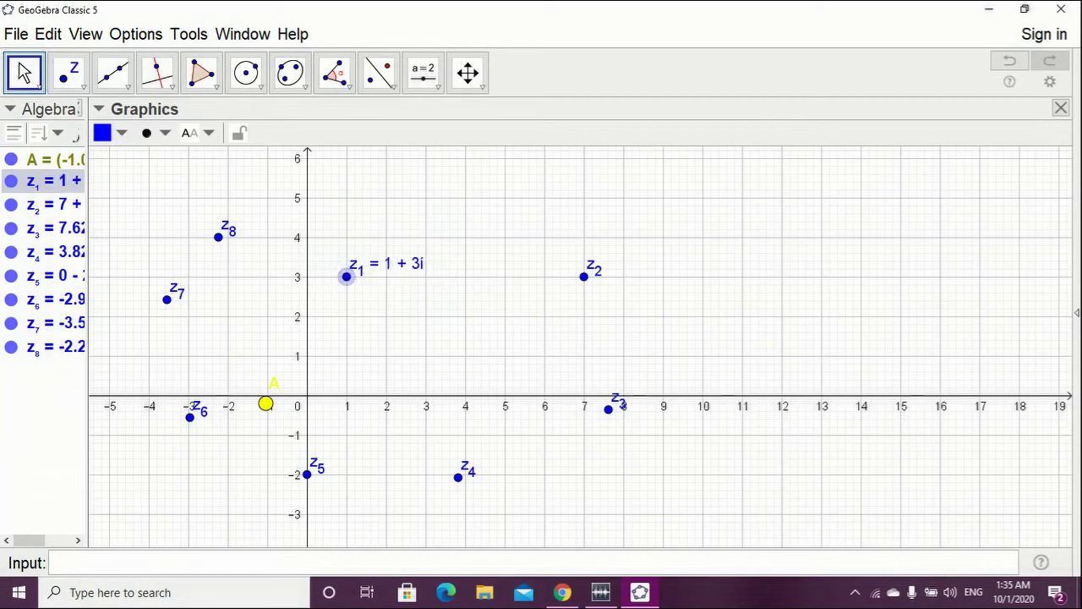
- Label z8 with its name and value, and move z8 to -2 + 4i and z7 to 0 + 2i
left_click(218, 237)
left_click(199, 133)
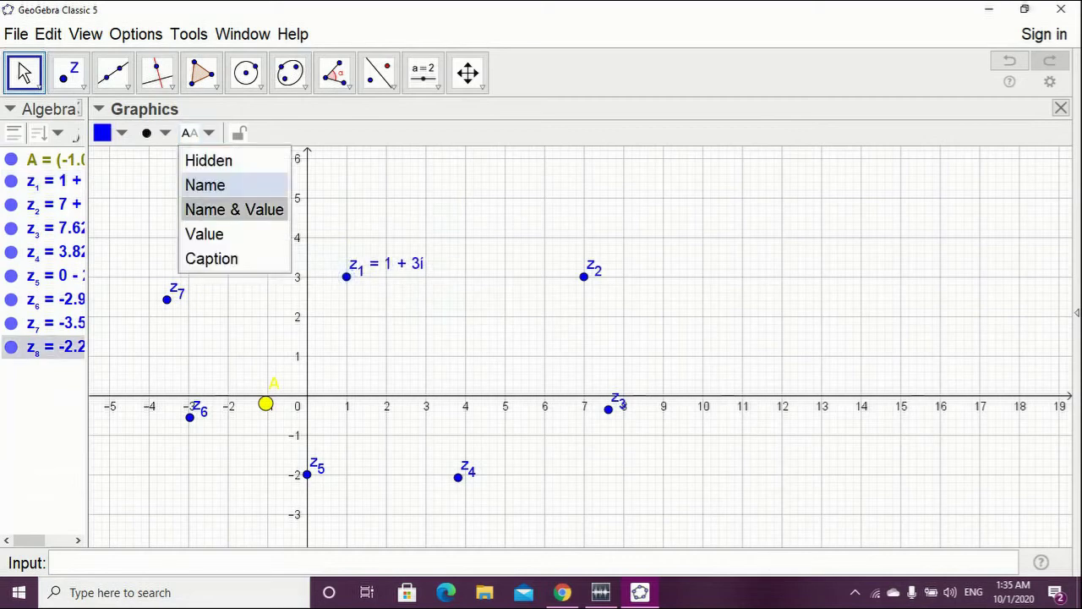
left_click(234, 209)
left_click_drag(218, 237, 227, 237)
left_click_drag(166, 300, 308, 317)
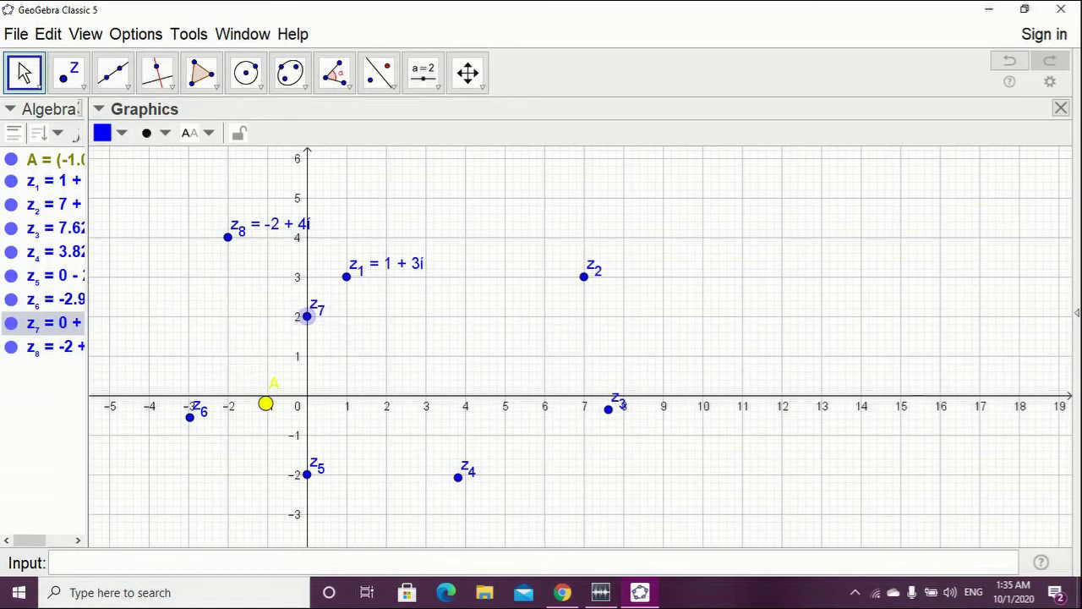
- Delete all objects from the plane and place two new points at about (-1.5, 1.2) and (4.1, 2)
key("ctrl+a")
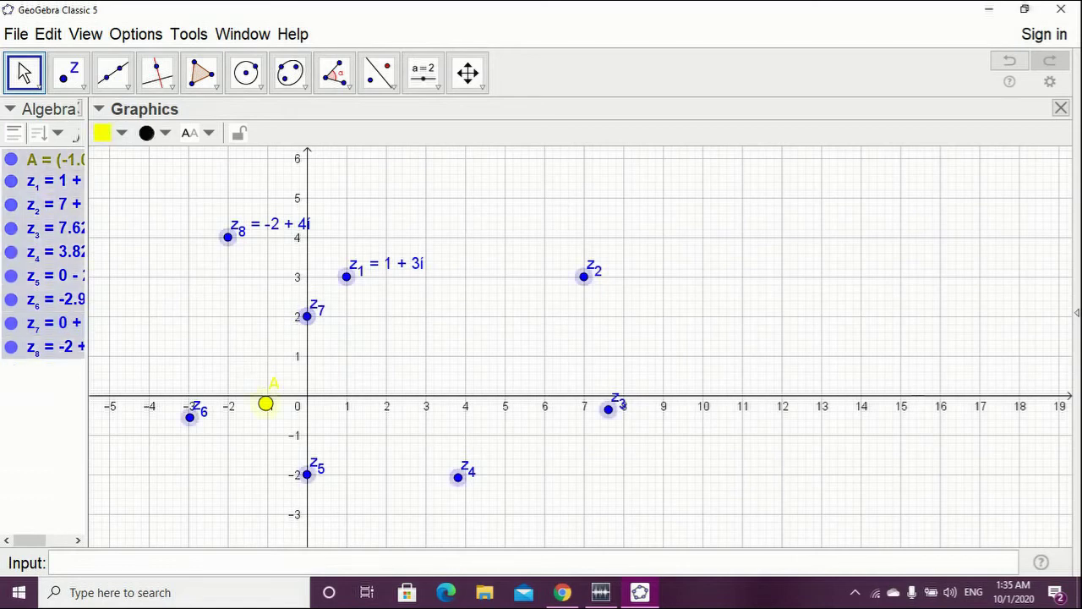
key("Delete")
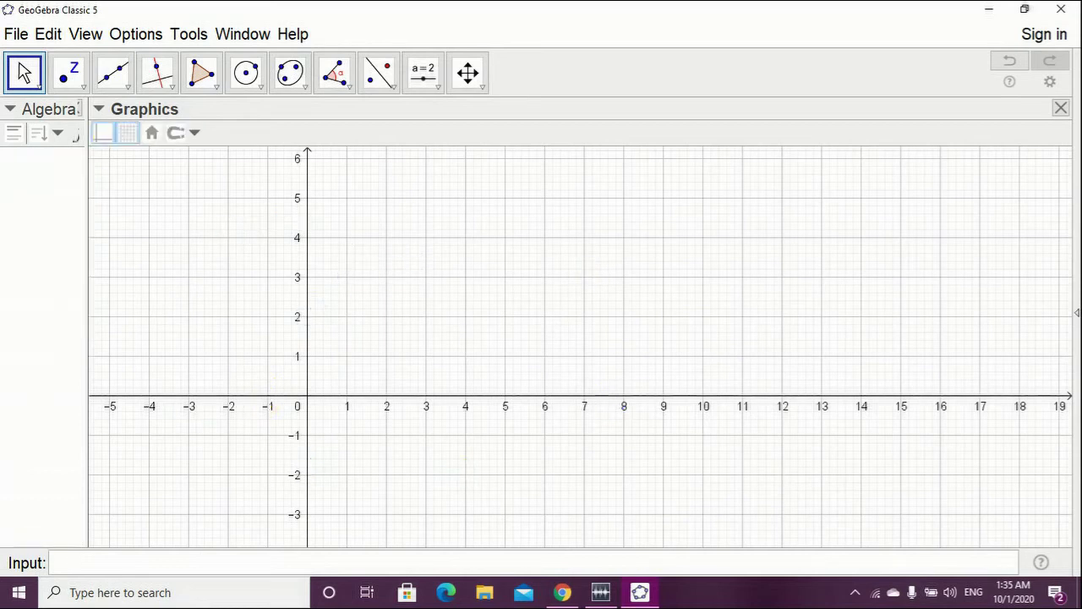
left_click(69, 72)
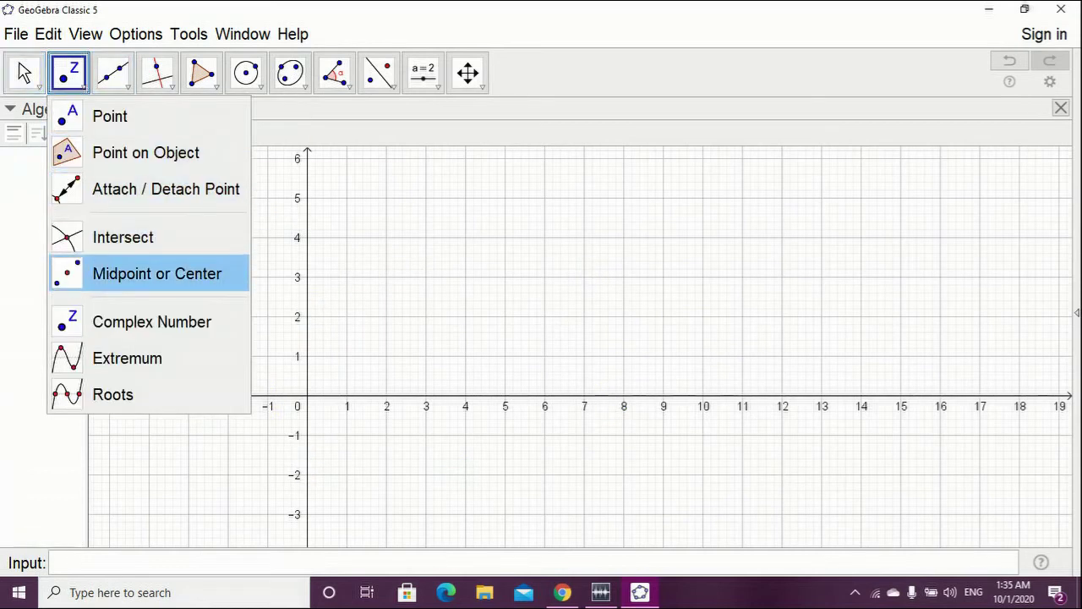
left_click(156, 273)
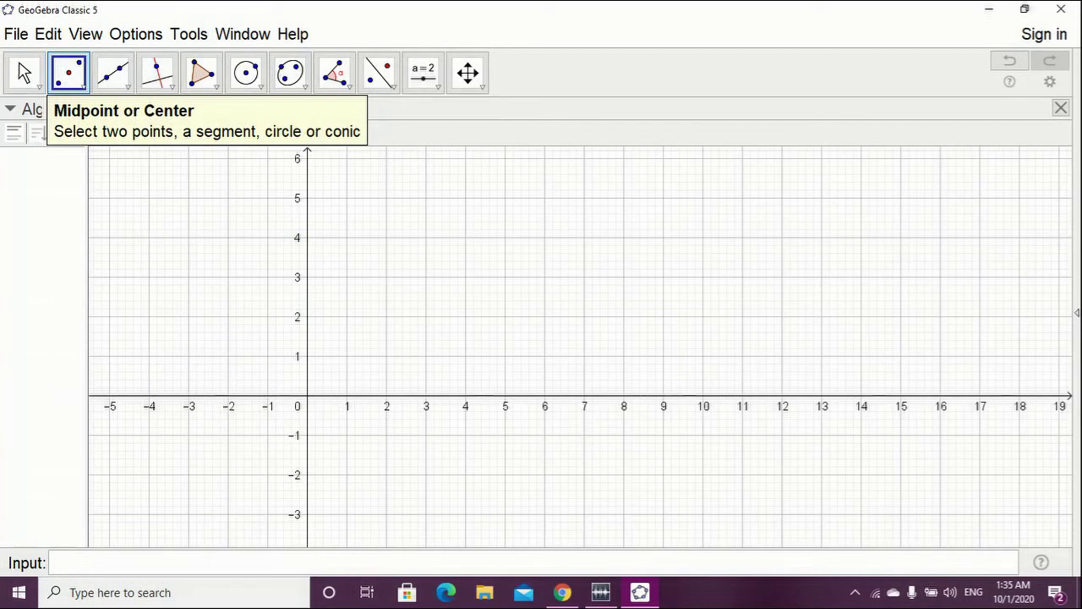
left_click(82, 86)
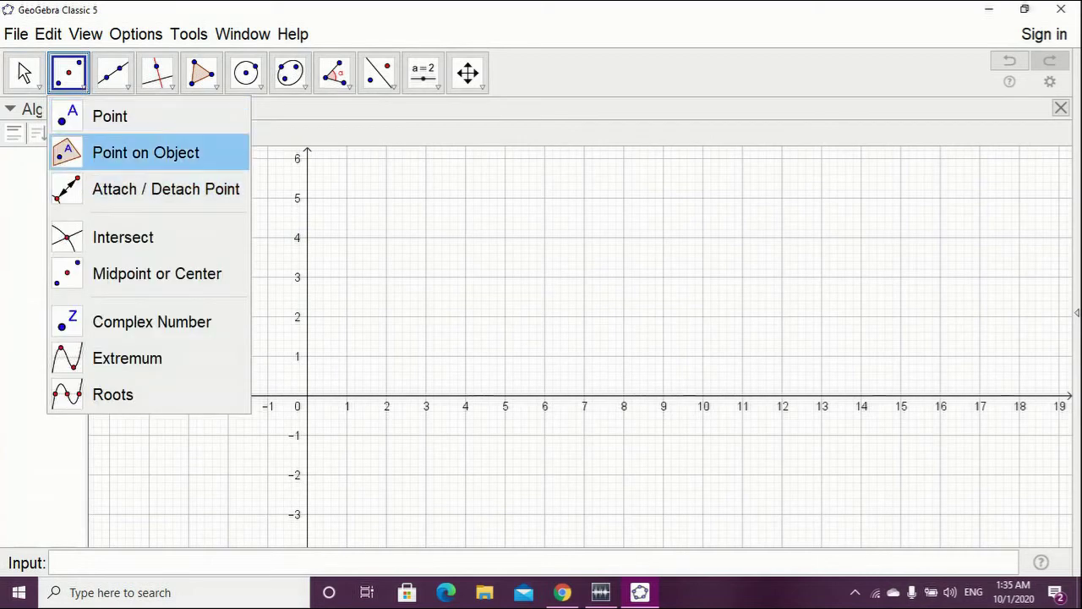
left_click(109, 113)
left_click(246, 347)
left_click(471, 316)
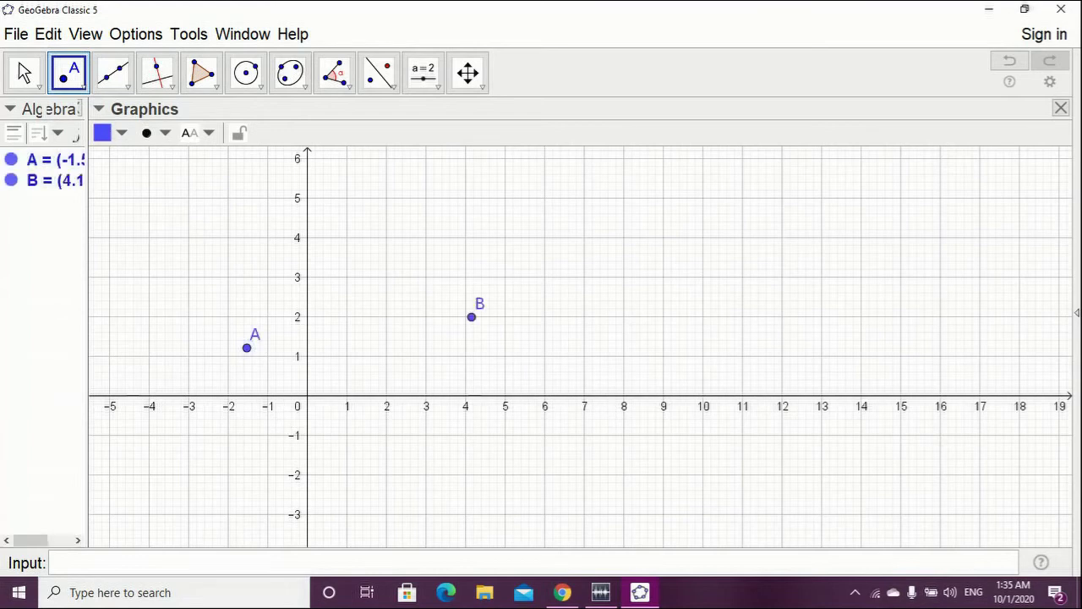
- Enlarge point A to the maximum size and color it red
left_click(23, 72)
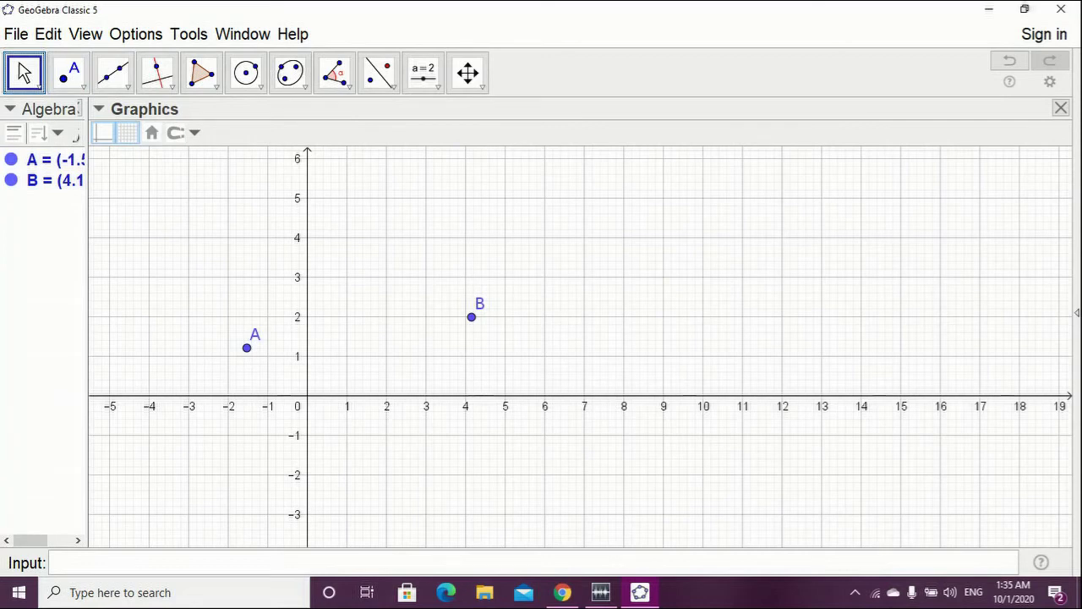
left_click(247, 348)
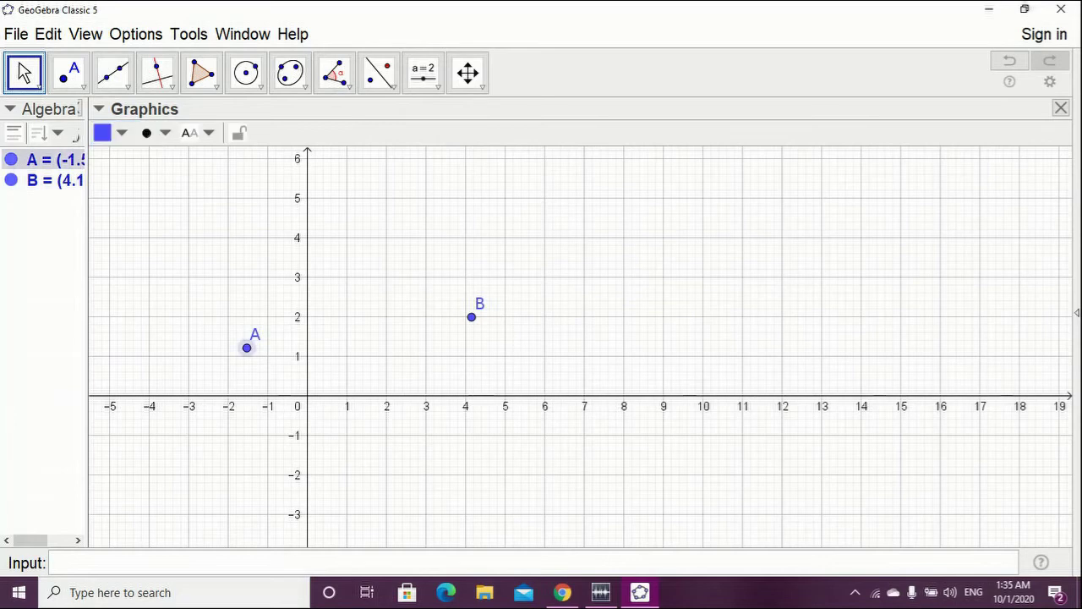
left_click(154, 133)
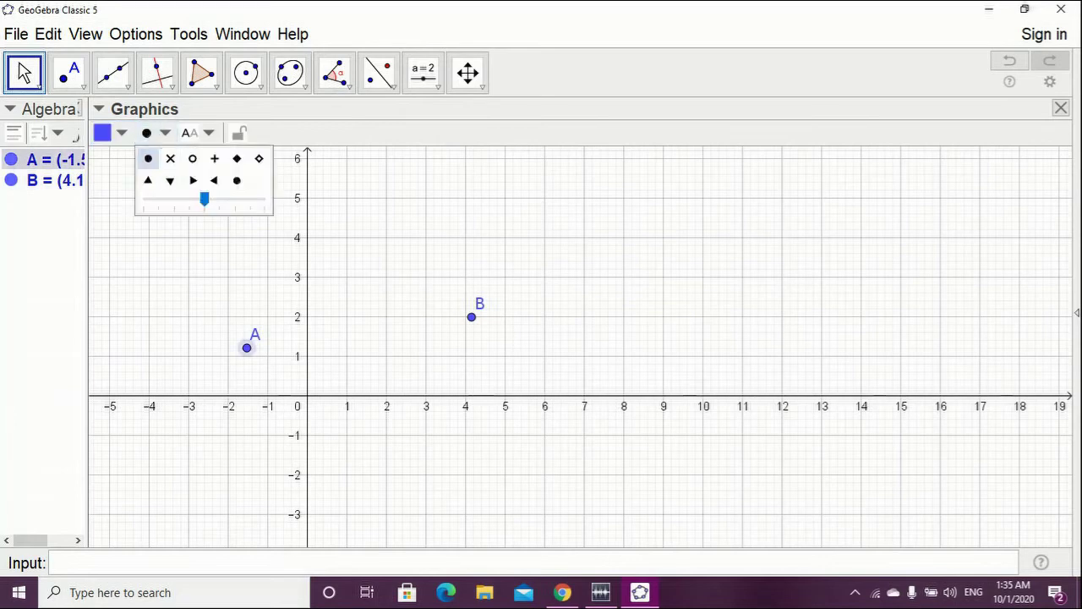
left_click_drag(203, 199, 264, 199)
left_click(102, 133)
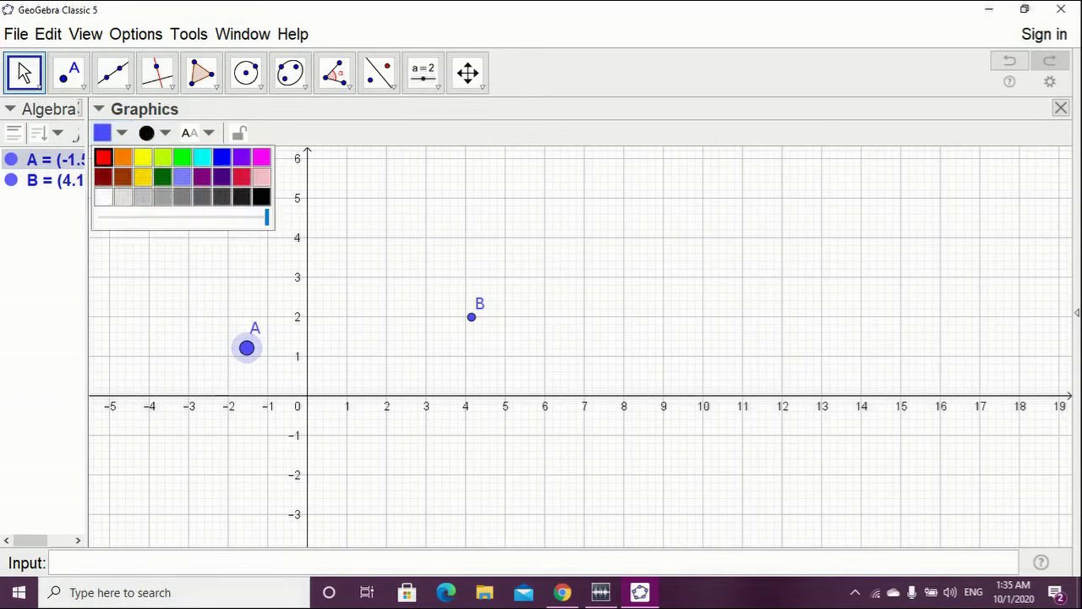
left_click(103, 157)
- Enlarge point B to the maximum size and deselect it
left_click(472, 317)
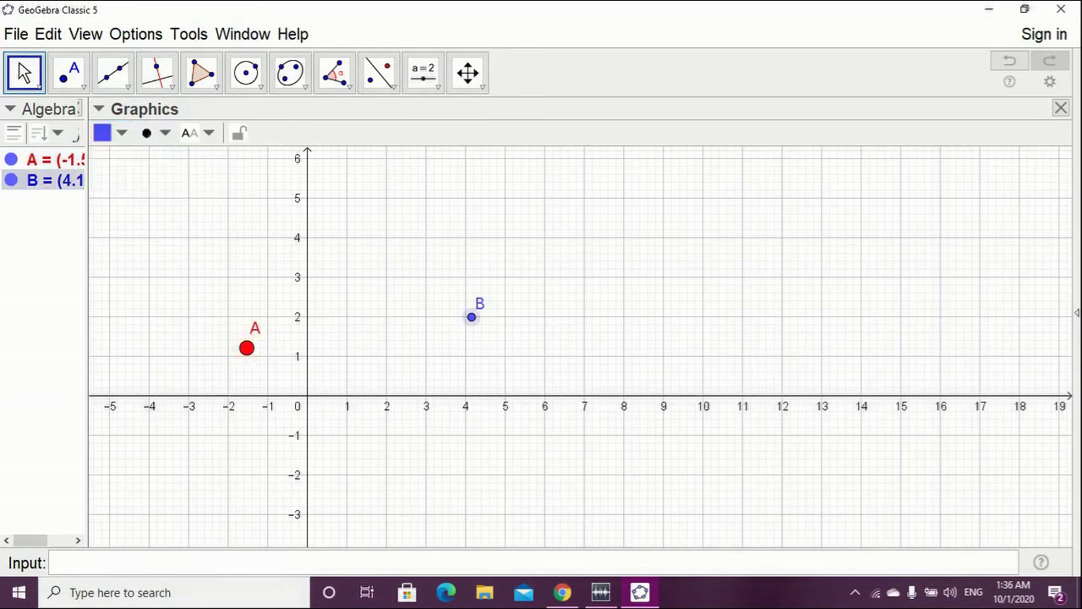
left_click(157, 133)
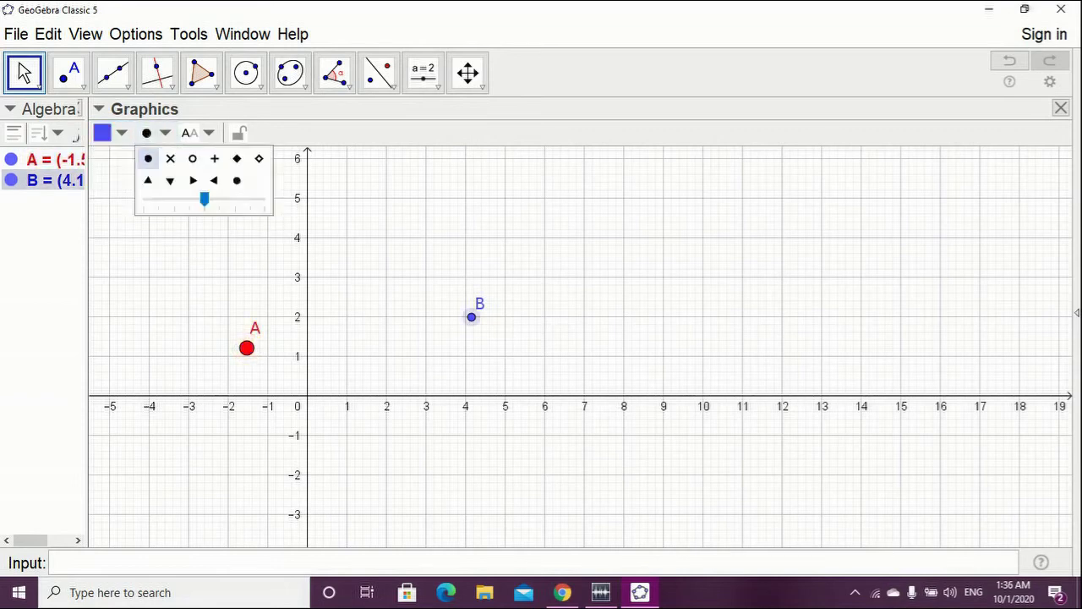
left_click_drag(204, 199, 263, 198)
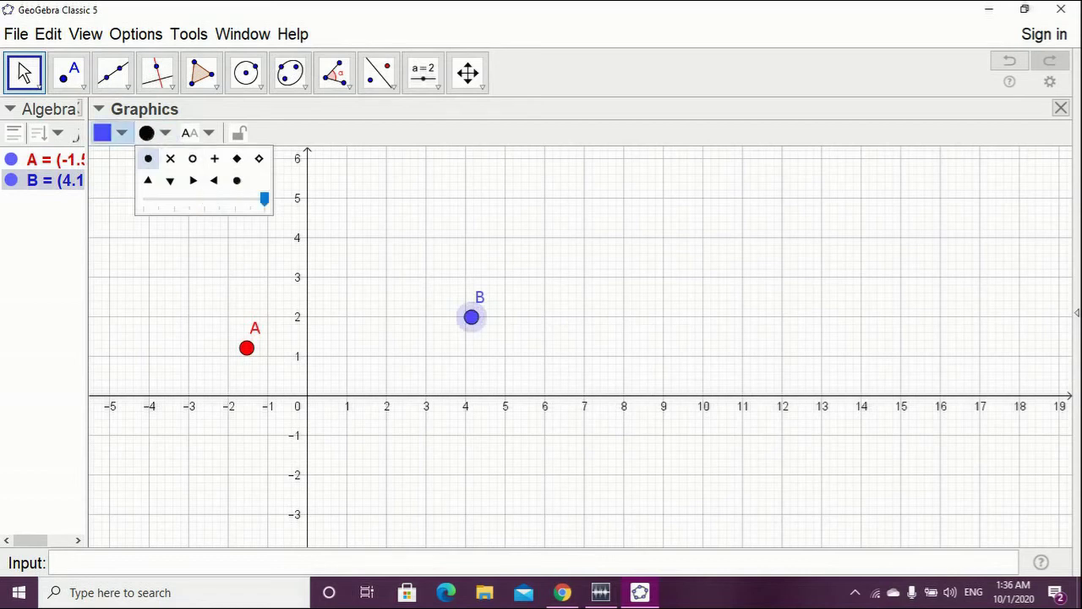
key("Escape")
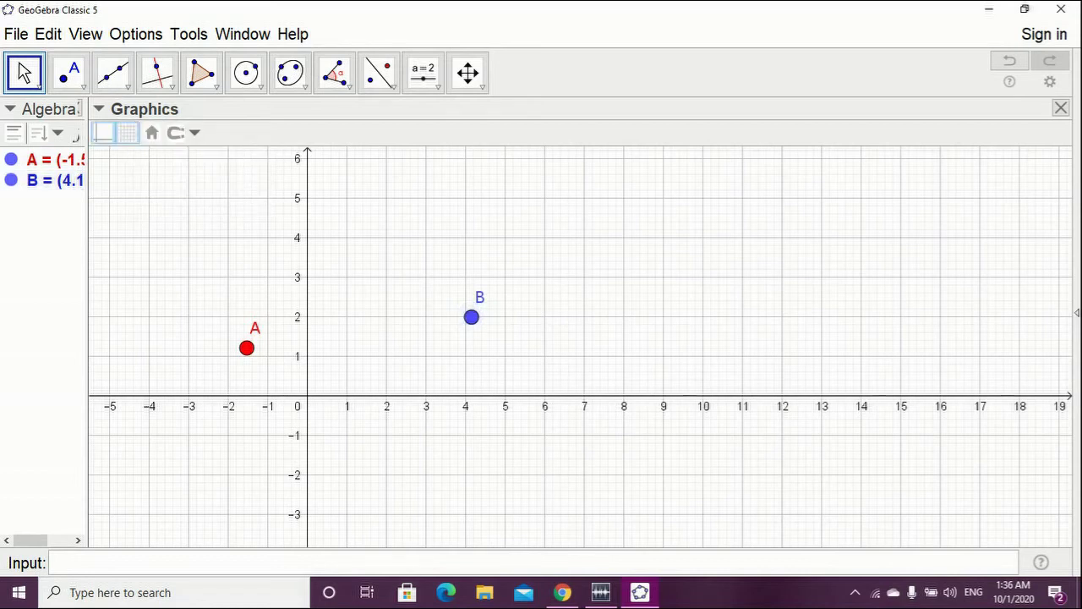
- Construct the midpoint of points A and B with the Midpoint or Center tool
left_click(83, 86)
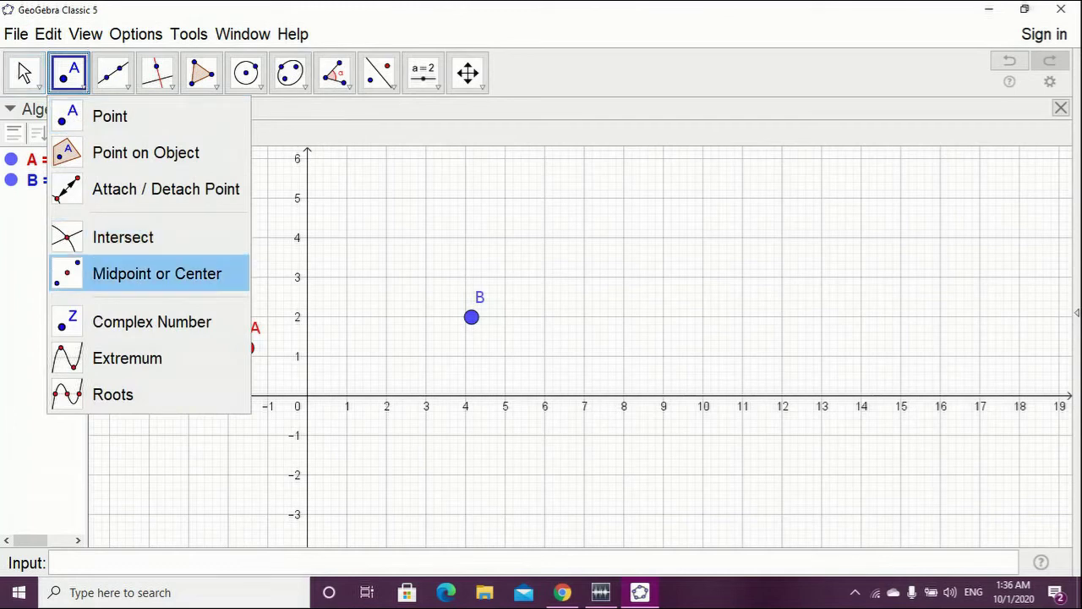
left_click(157, 273)
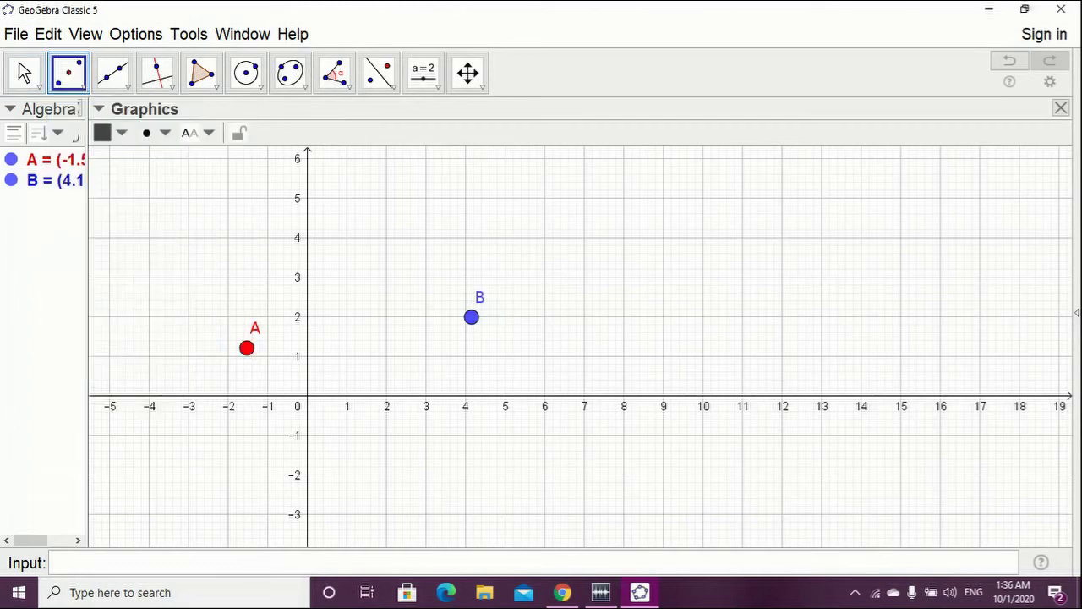
left_click(247, 347)
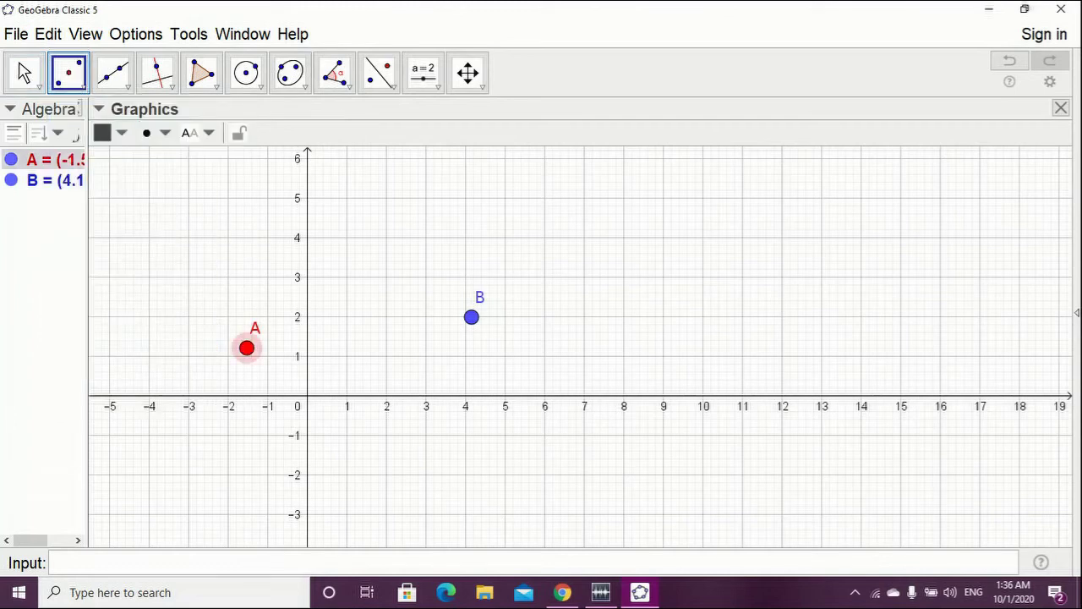
left_click(471, 317)
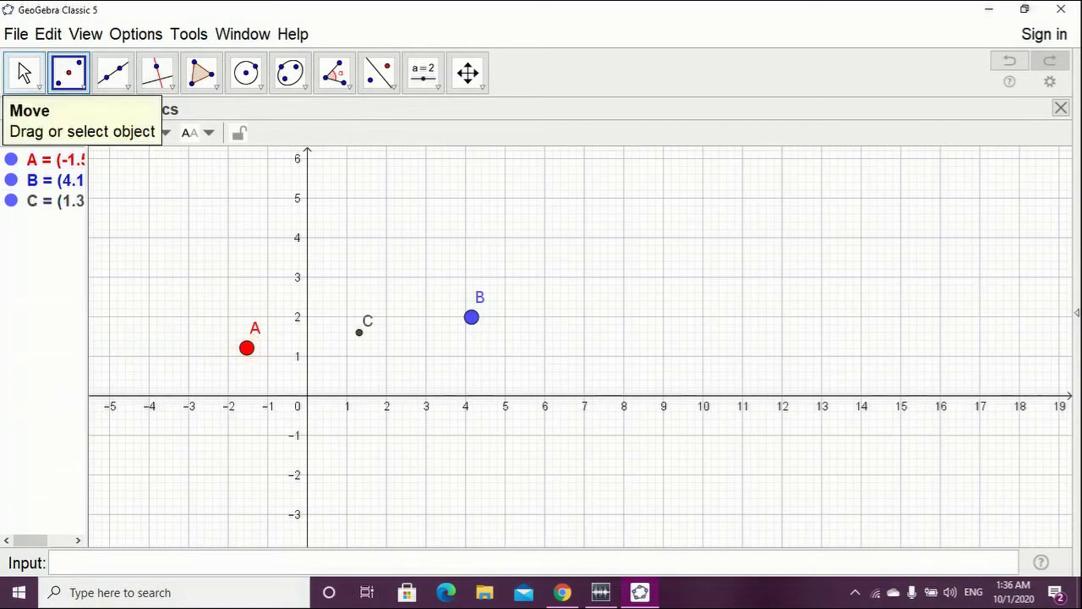
- Move points A and B around the plane, leaving B at (11, 3) and A at about (-1.1, 1.1)
left_click(24, 73)
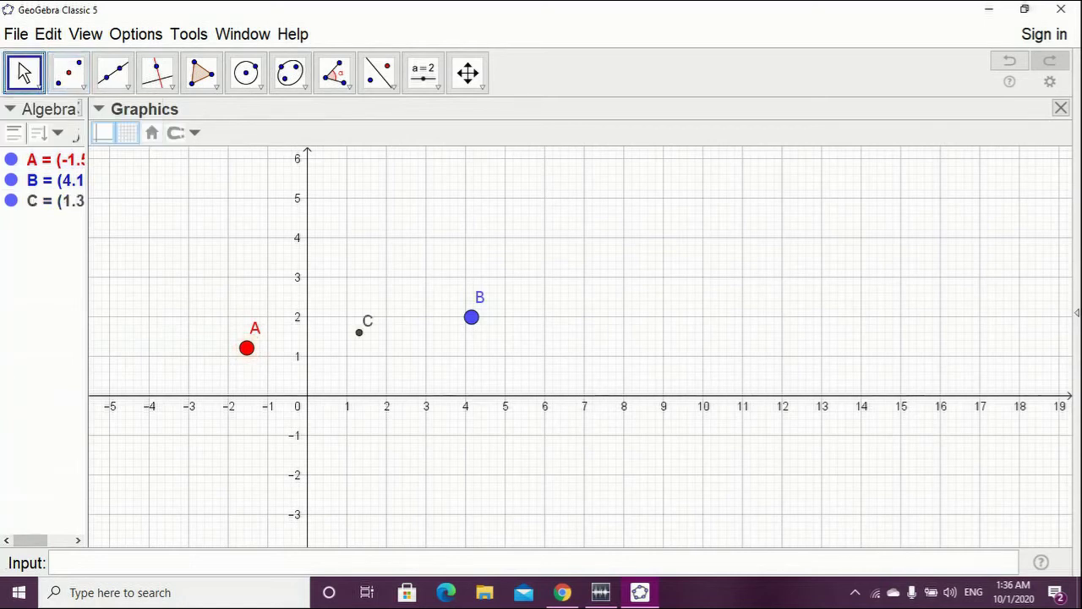
left_click_drag(471, 317, 732, 265)
left_click_drag(246, 348, 273, 356)
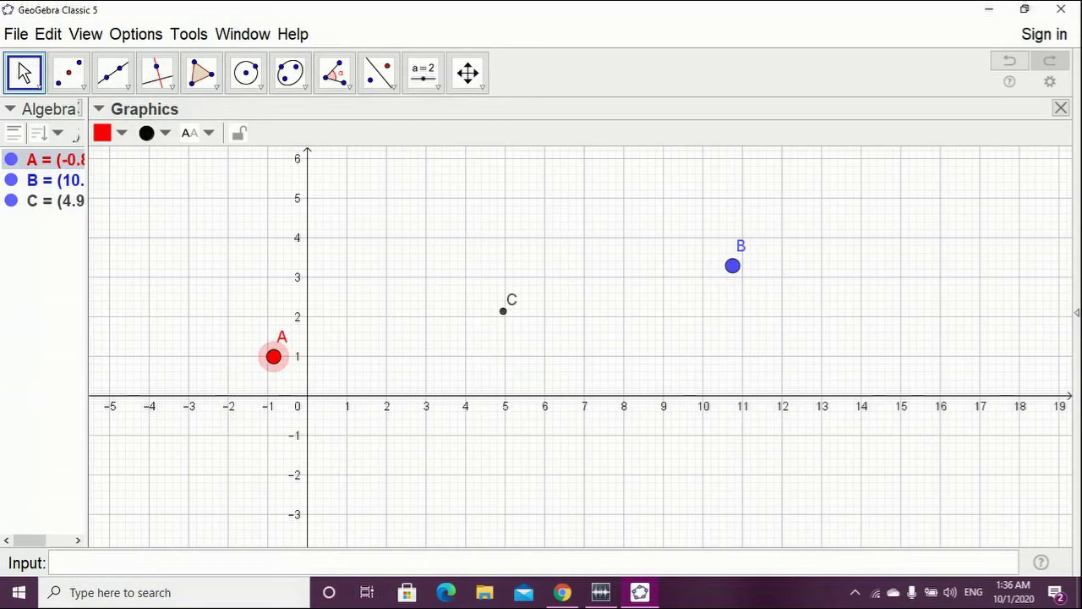
mouse_move(732, 265)
left_mouse_down()
mouse_move(768, 282)
mouse_move(741, 276)
left_mouse_up()
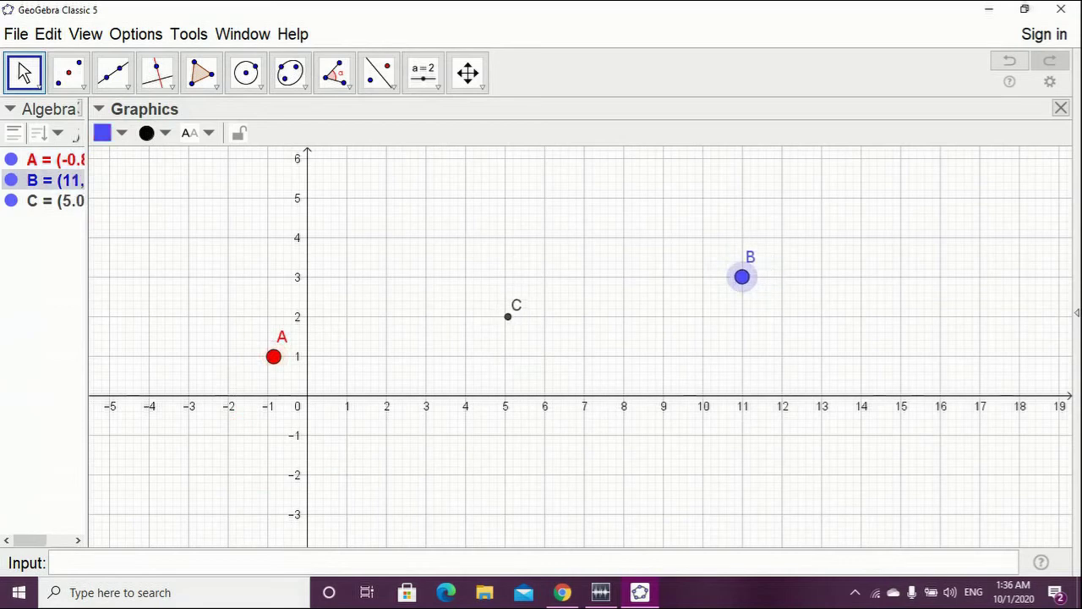
left_click_drag(273, 356, 261, 352)
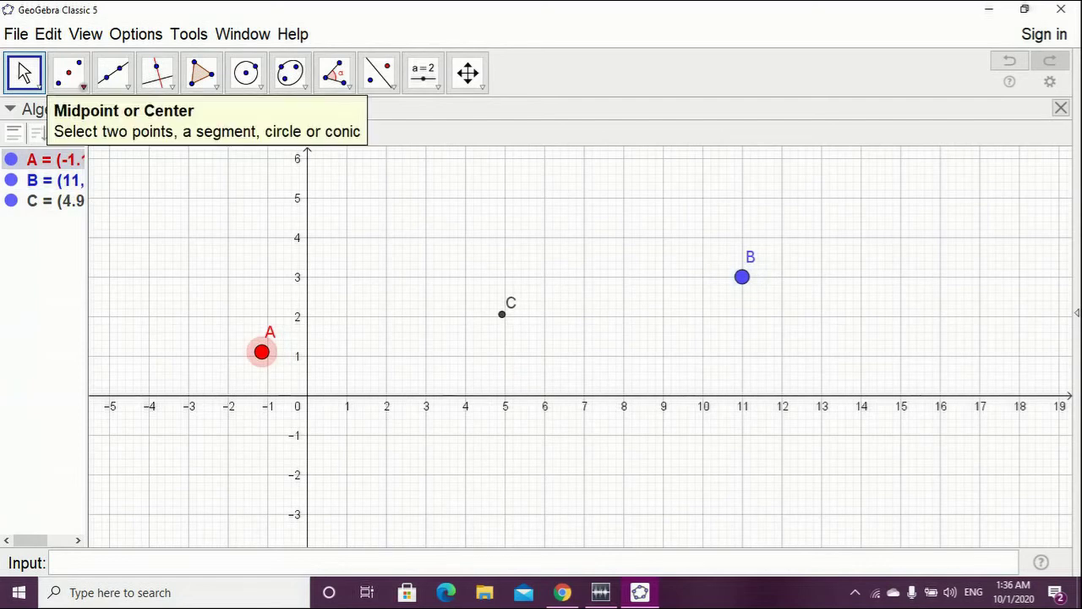
- Draw a line through points A and B with the Line tool, and return to the Move tool
left_click(69, 72)
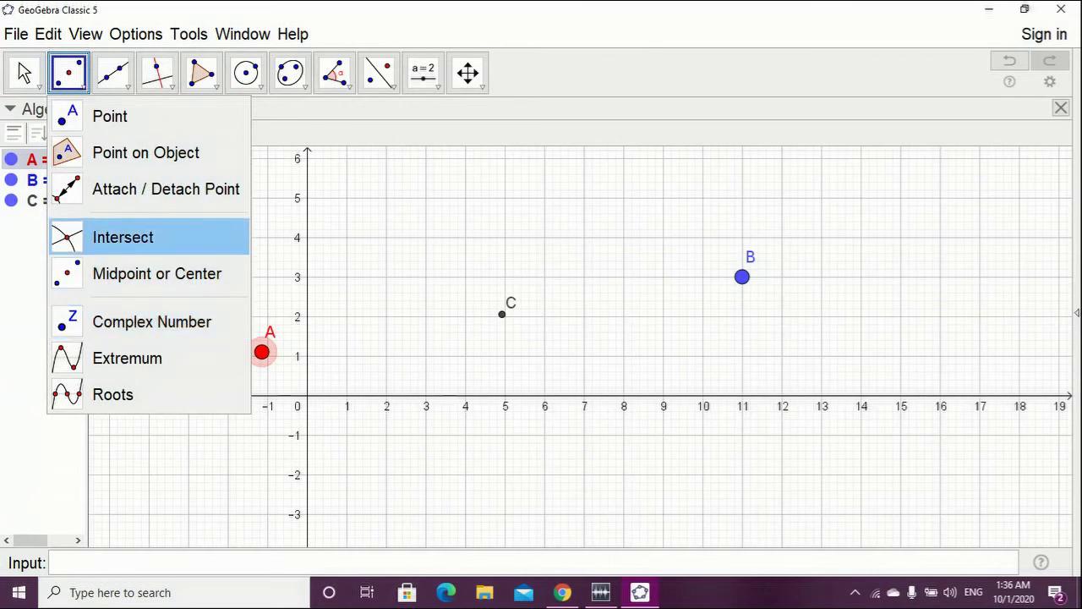
left_click(122, 237)
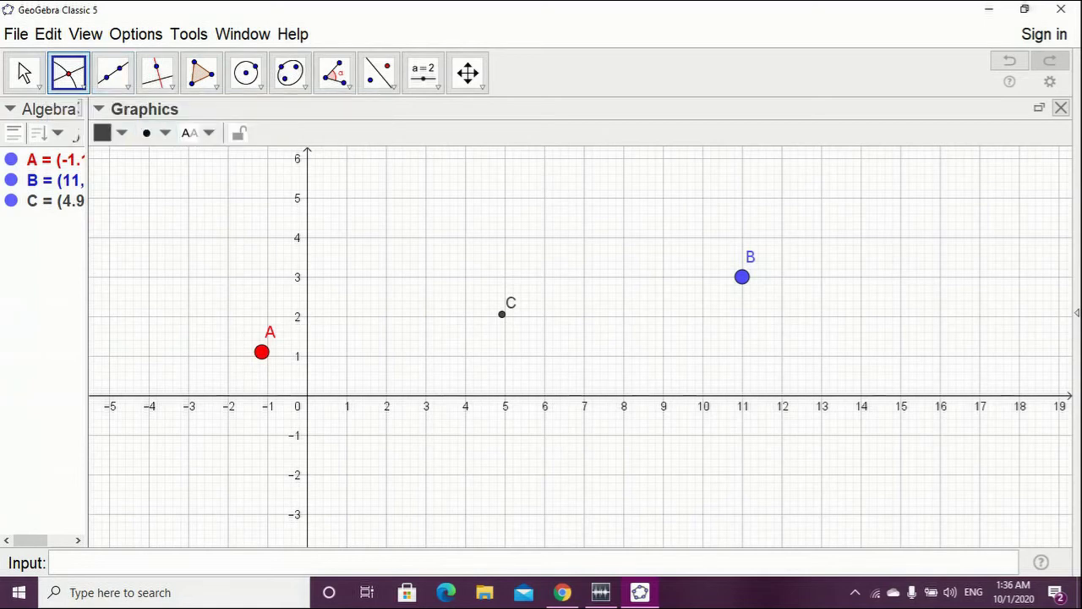
left_click(119, 77)
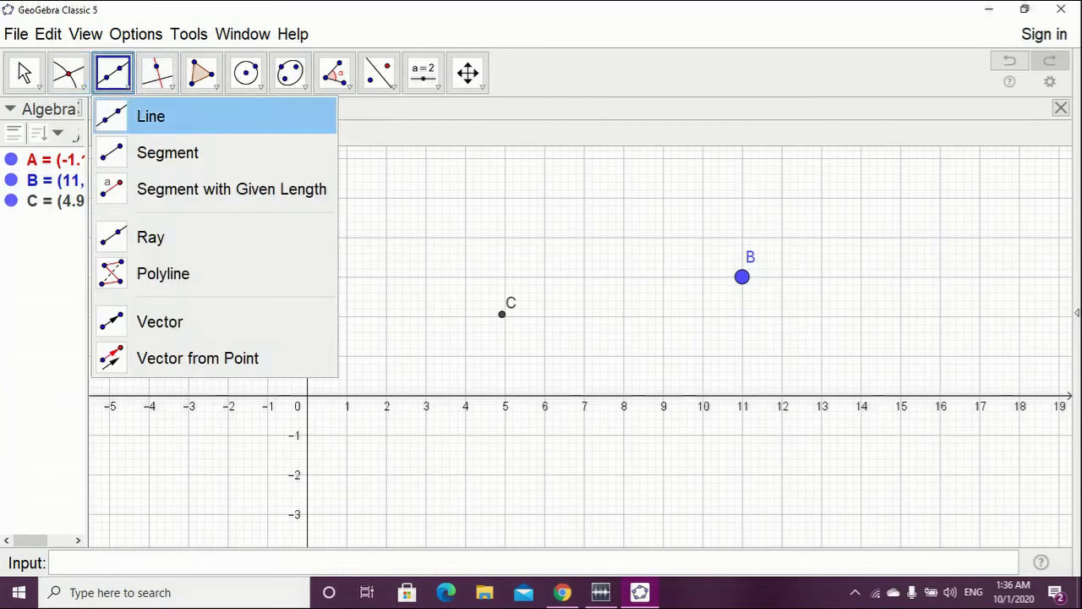
left_click(150, 116)
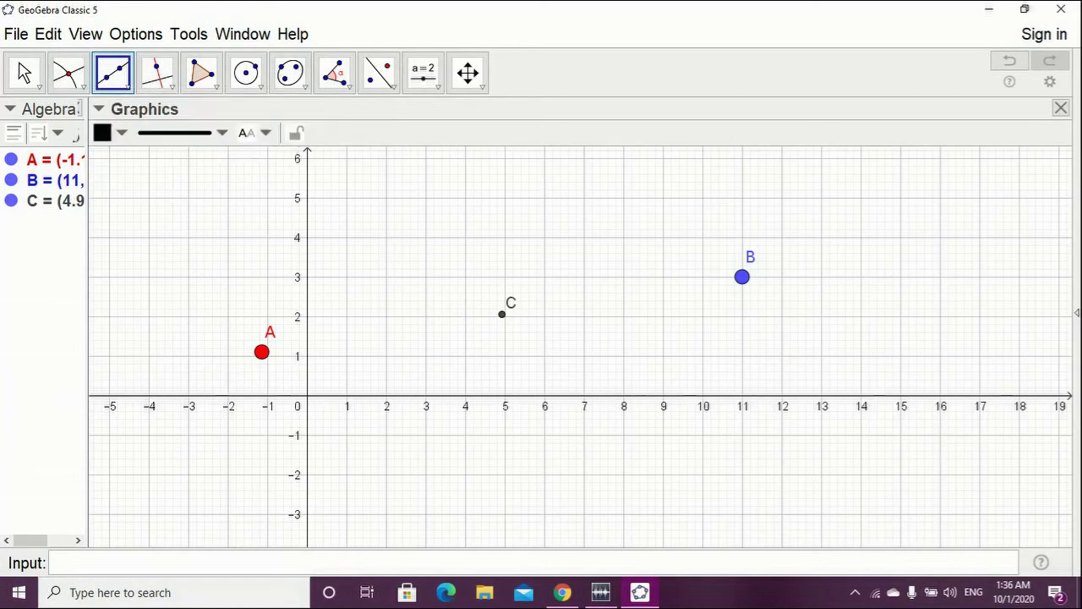
left_click(261, 351)
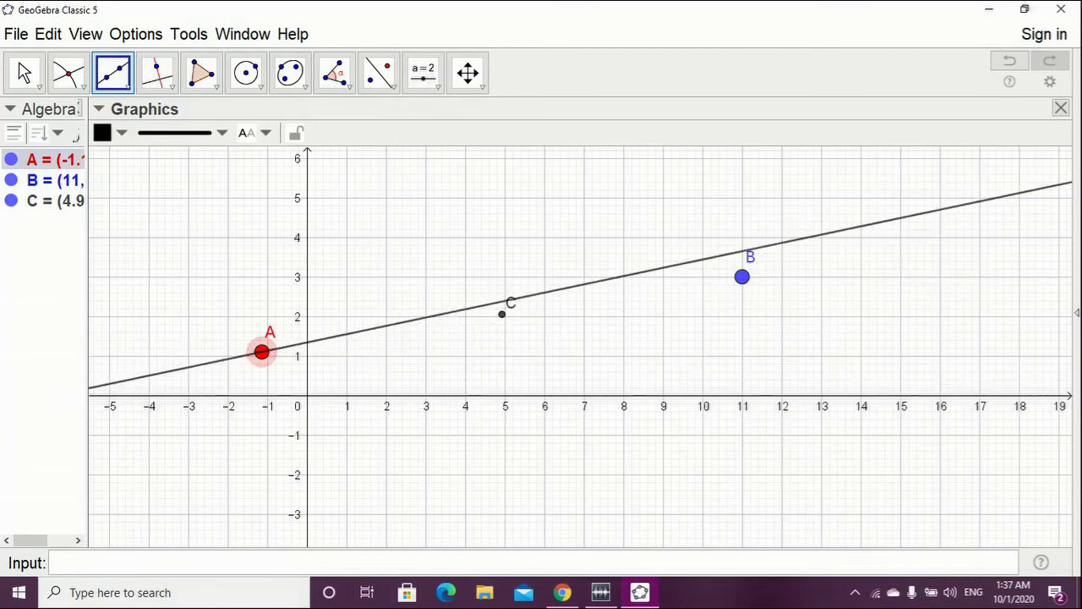
left_click(742, 276)
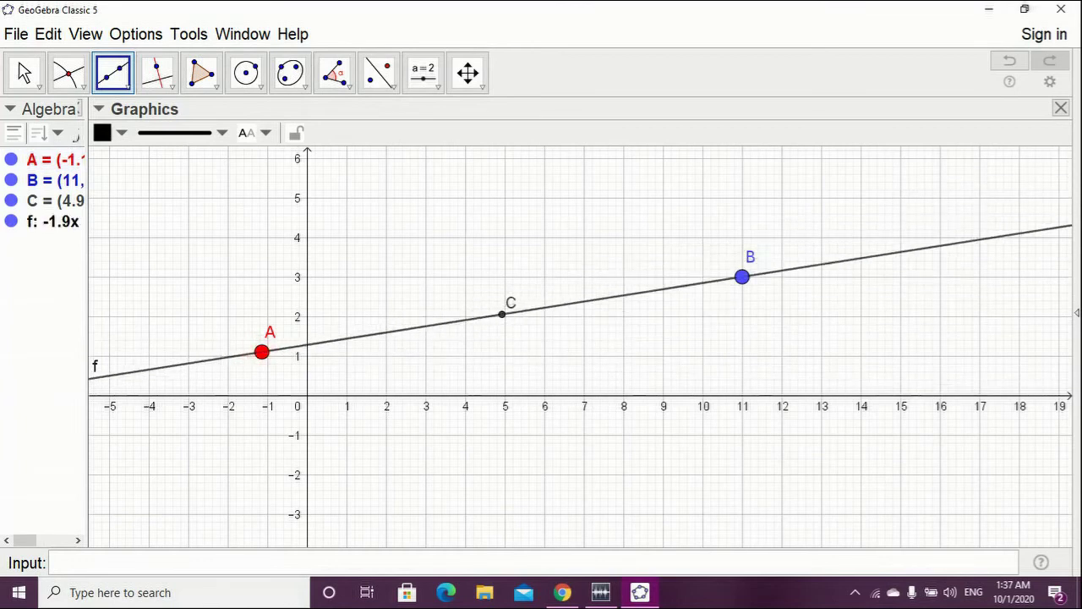
key("Escape")
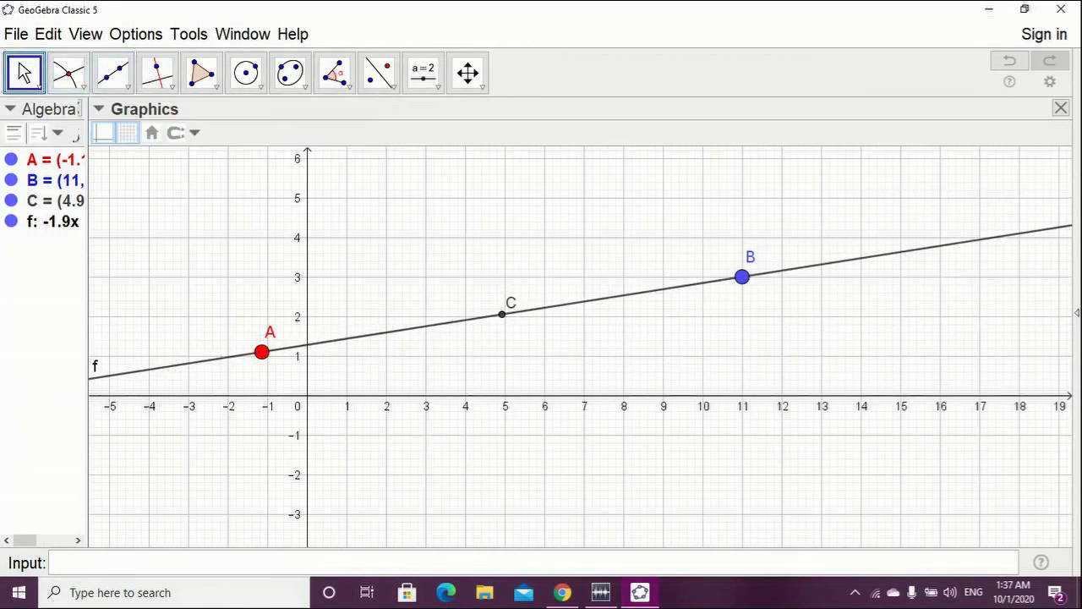
- Move point B to about (11.3, 2), and draw a second line through about (10.5, 5.6) and (-0.8, -2.8) with the Line tool
left_click_drag(741, 277, 756, 317)
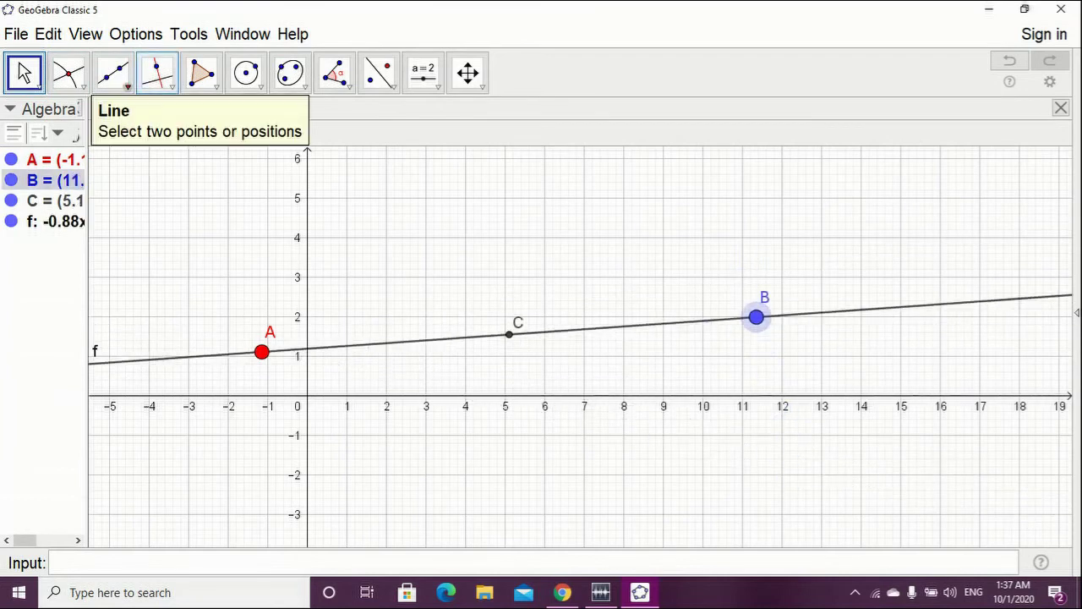
left_click(113, 72)
mouse_move(156, 73)
mouse_move(113, 72)
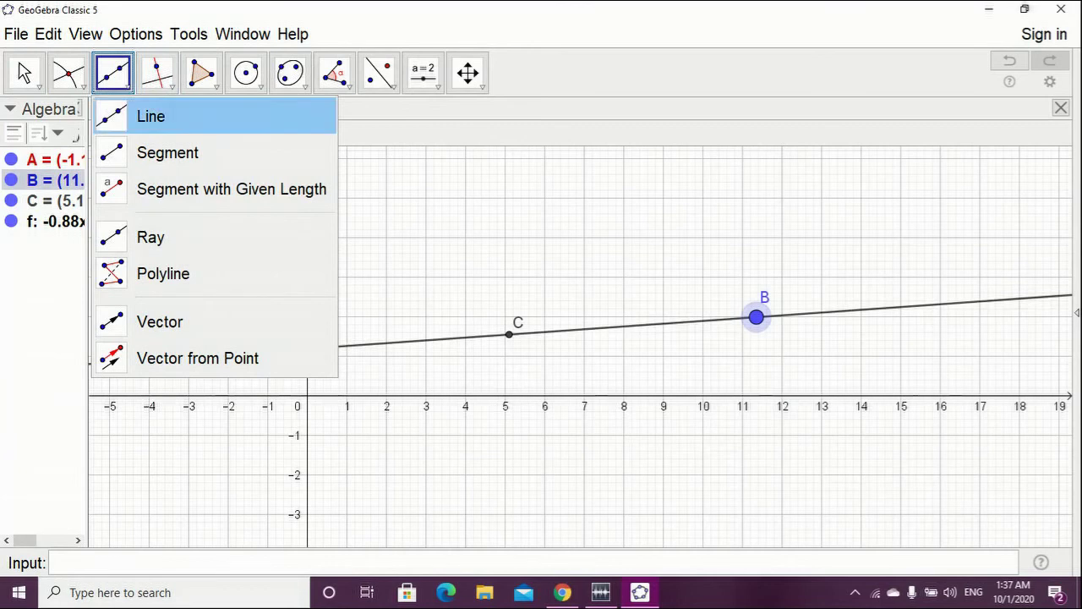
left_click(152, 115)
left_click(725, 175)
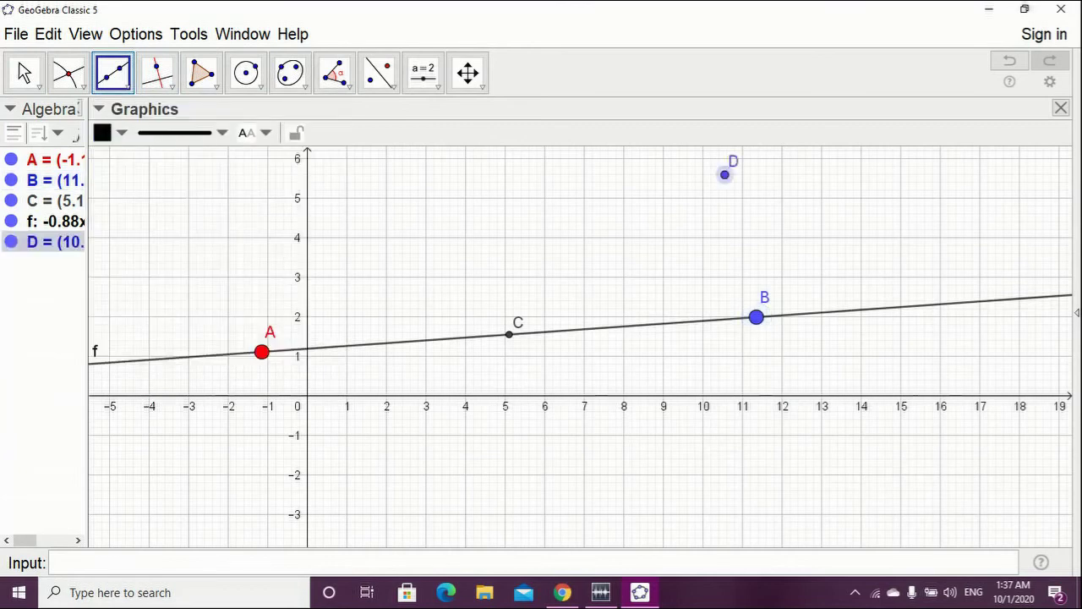
left_click(275, 507)
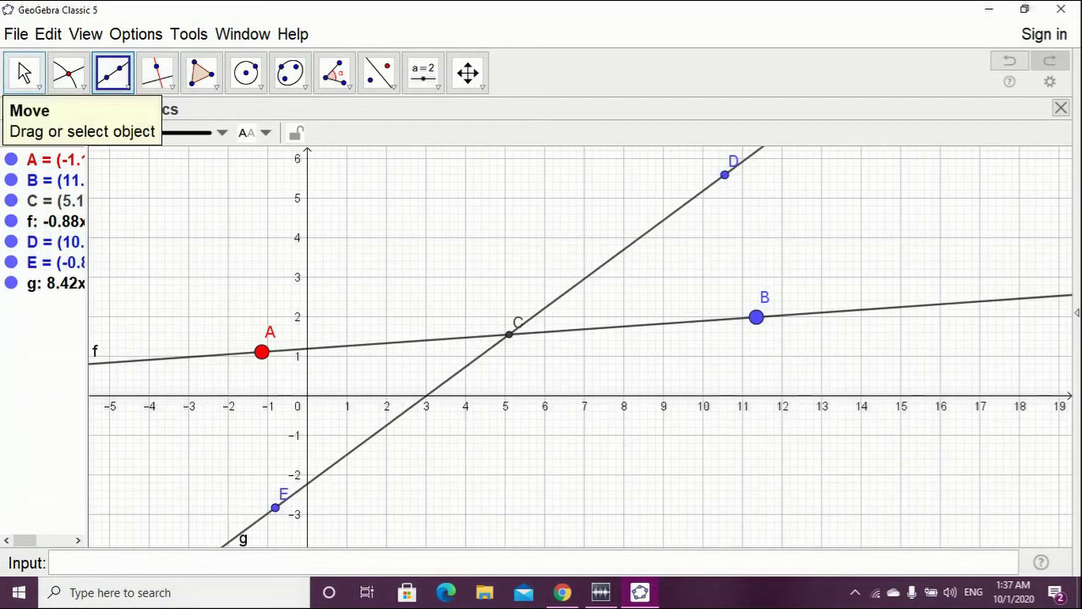
- Hide midpoint C, and move D to about (7.2, 4.5), A to about (12.8, 2.3) and B to about (-1.4, 1.9)
left_click(24, 73)
left_click_drag(724, 174, 536, 210)
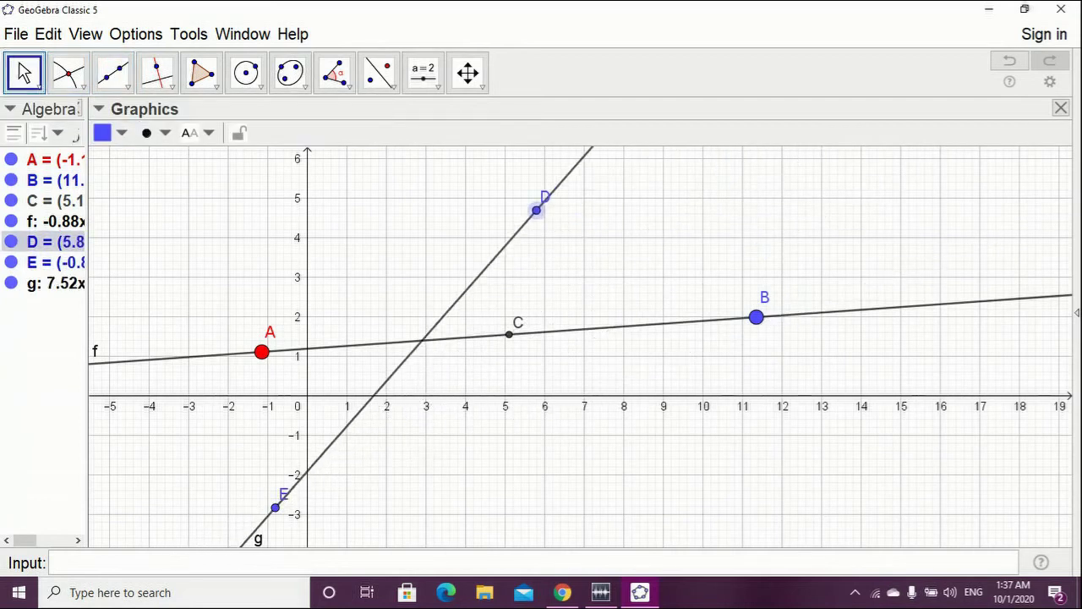
left_click(509, 335)
key("ctrl+g")
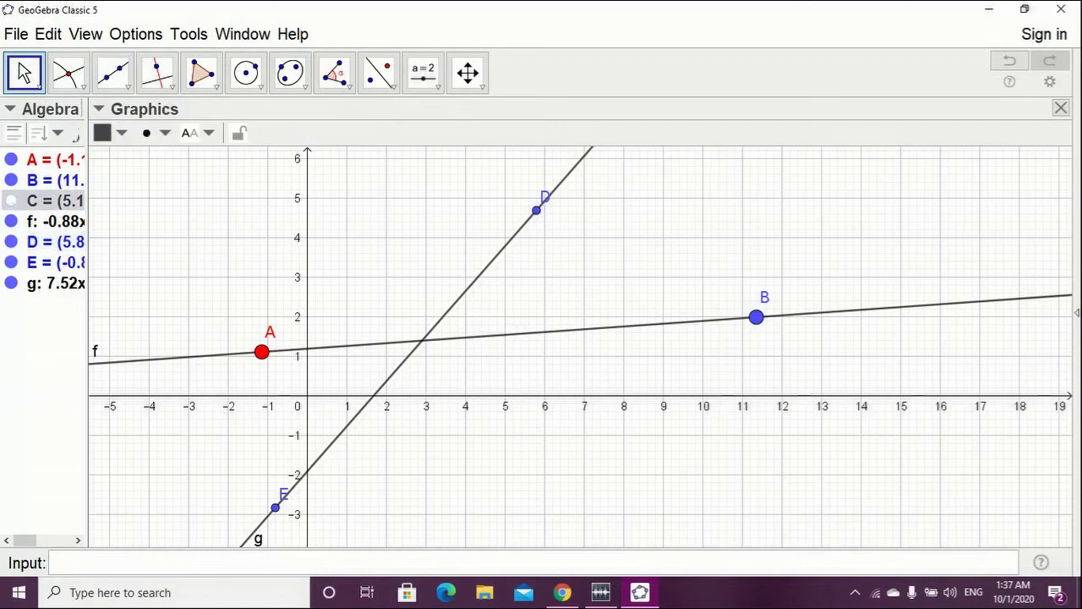
key("Escape")
left_click_drag(536, 210, 593, 218)
left_click_drag(261, 352, 251, 321)
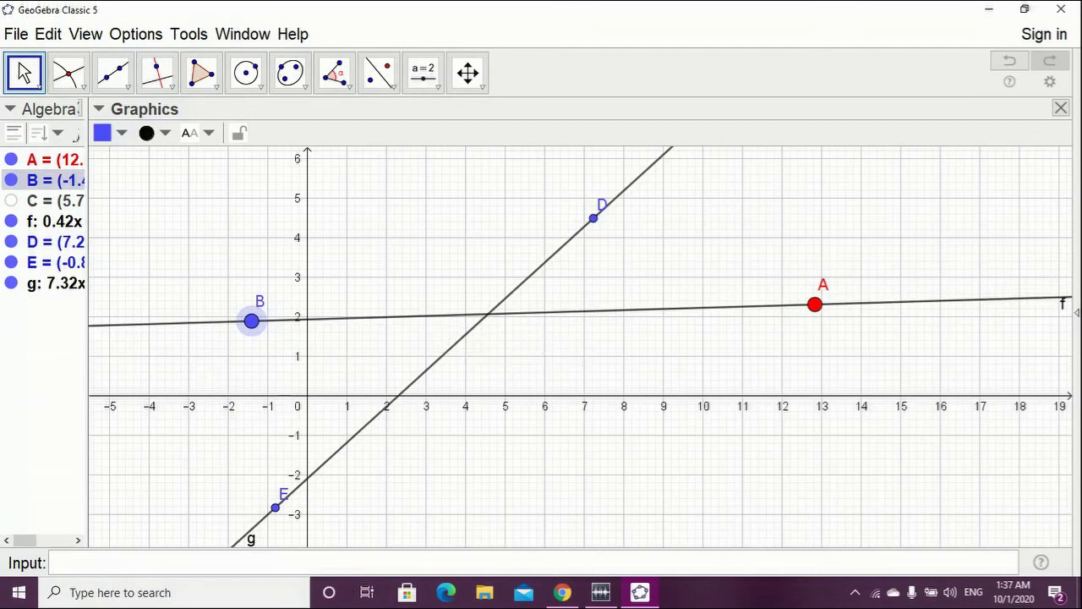
- Mark the crossing point of the two lines with the Intersect tool, and return to the Move tool
left_click(68, 73)
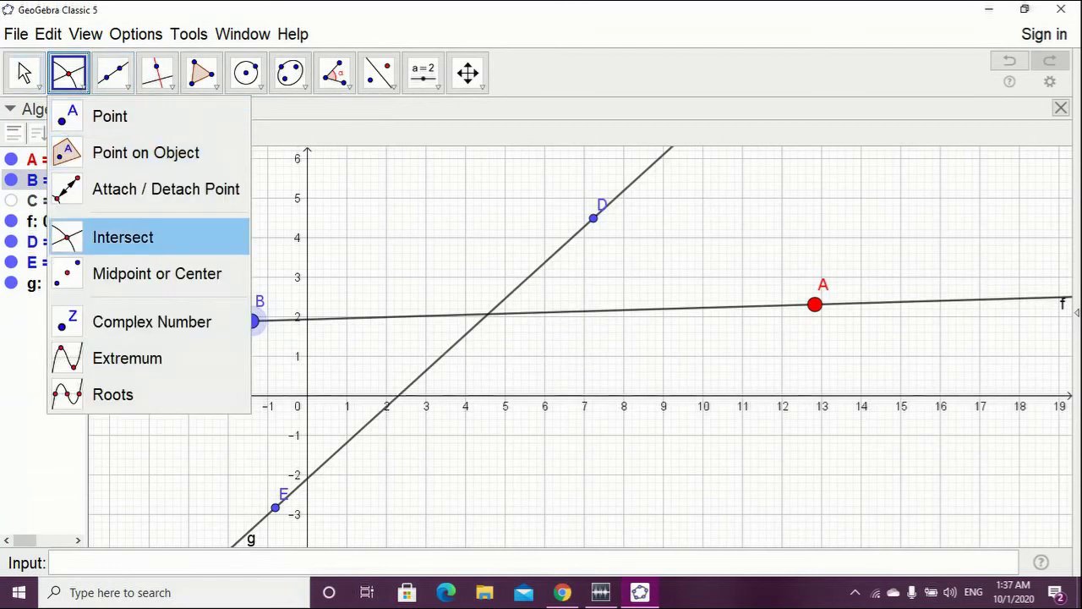
left_click(123, 234)
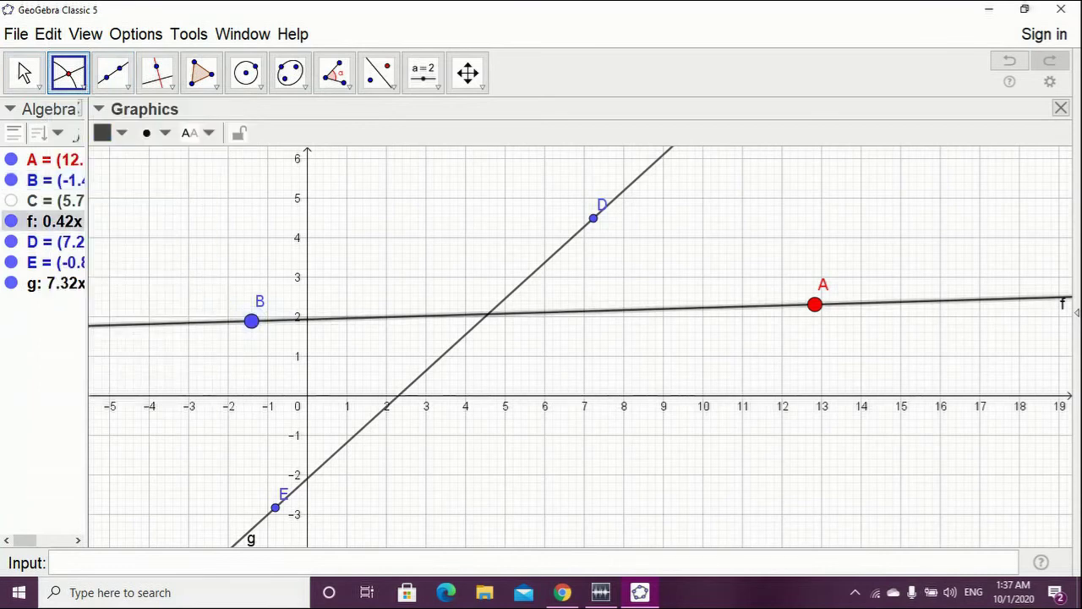
left_click(487, 314)
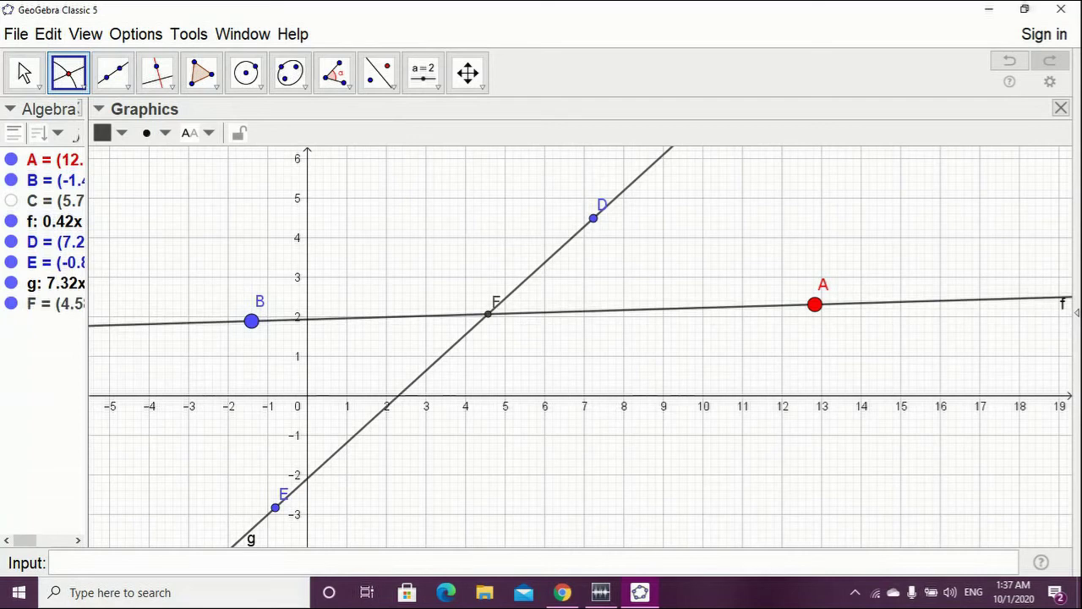
left_click(24, 73)
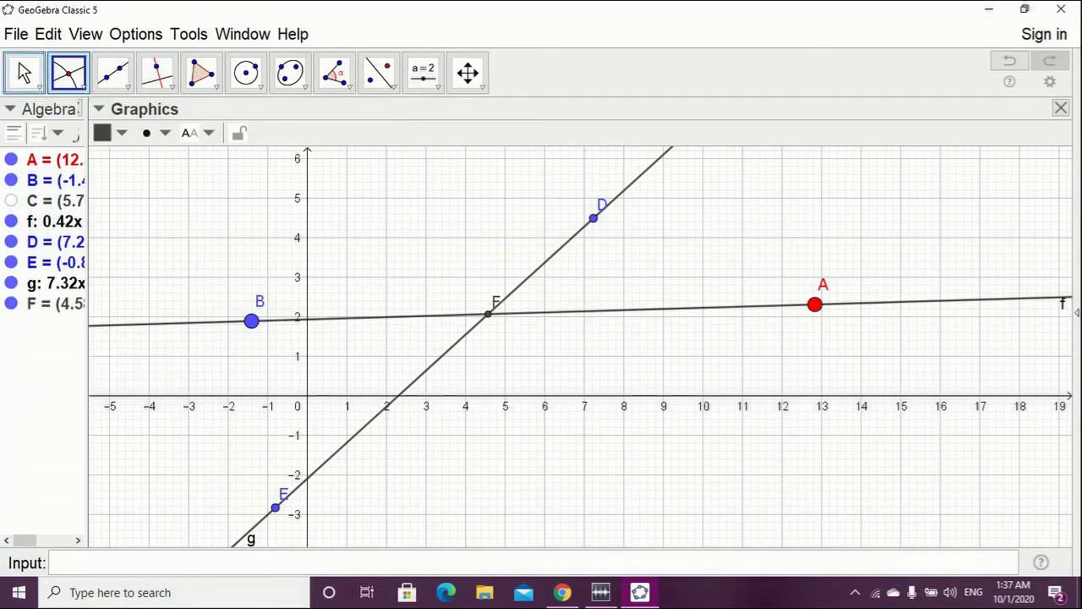
- Move the lines' points, leaving A at about (10.2, 4.2), B at (-0.7, -2.1), D at (0.7, 4.1) and E at (12.4, -3.8)
left_click(794, 306)
left_click_drag(794, 305, 792, 360)
left_click_drag(246, 376, 307, 355)
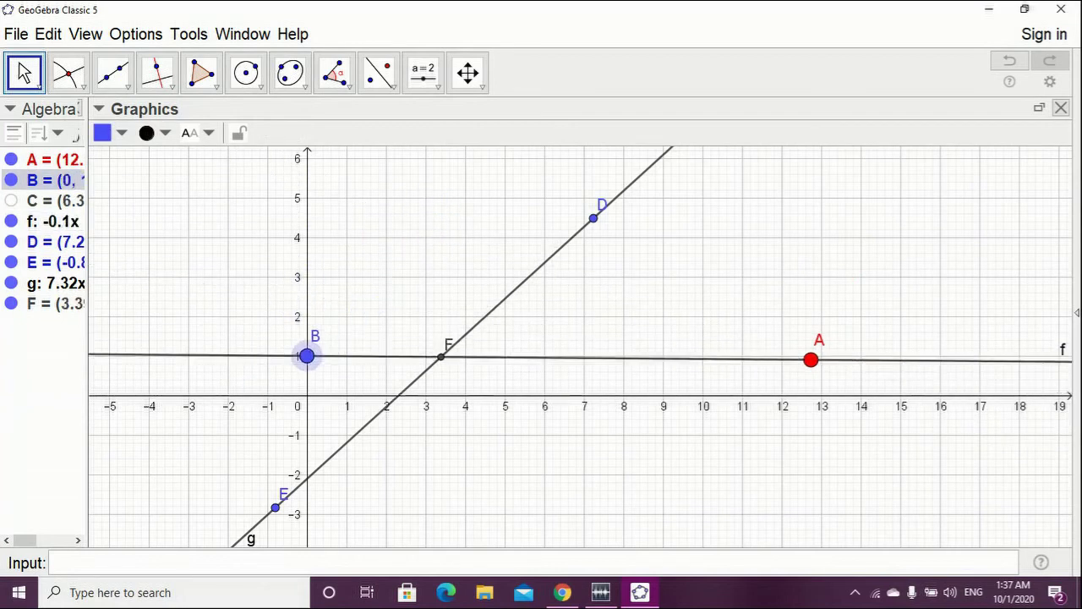
left_click_drag(274, 507, 798, 544)
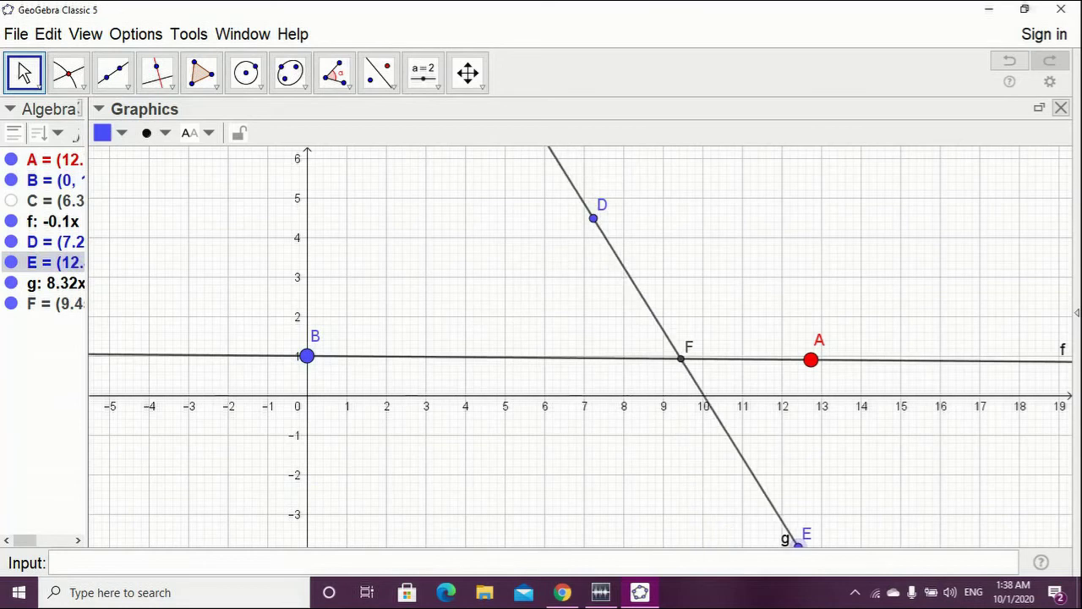
left_click_drag(593, 218, 335, 234)
left_click_drag(306, 356, 281, 479)
left_click_drag(810, 359, 712, 229)
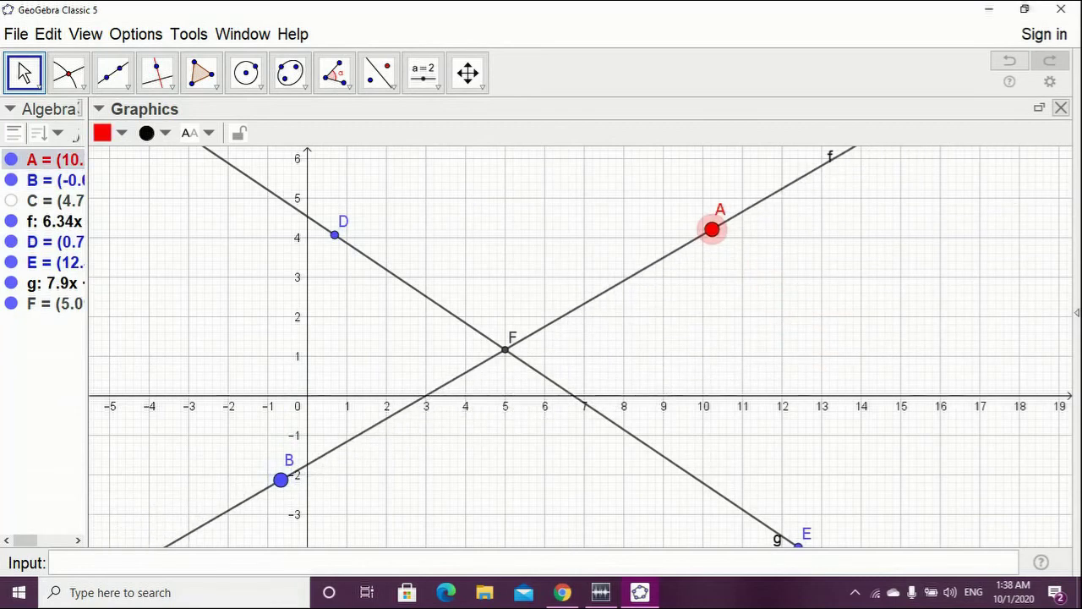
- Delete all objects, and draw a line through about (-2.6, -0.6) and (13.1, 3.4) with the Line tool
key("ctrl+a")
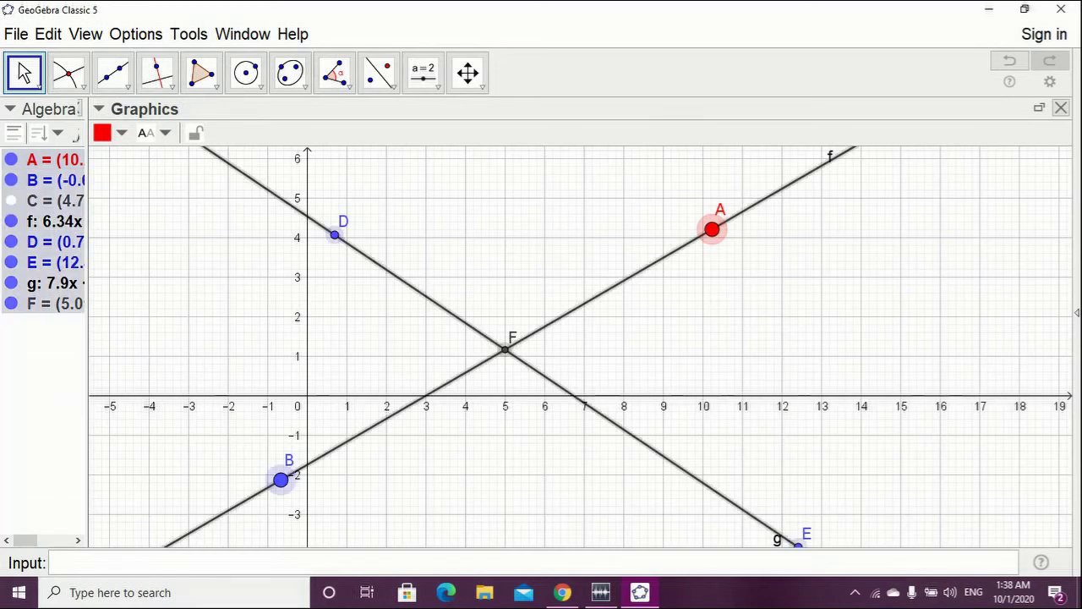
key("Delete")
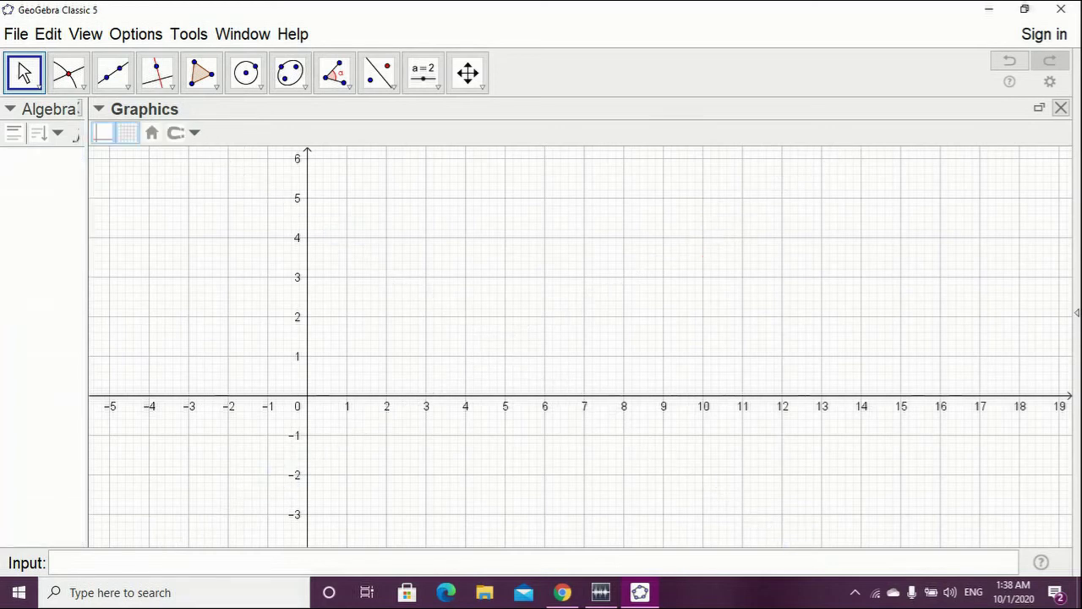
left_click(113, 72)
left_click(135, 114)
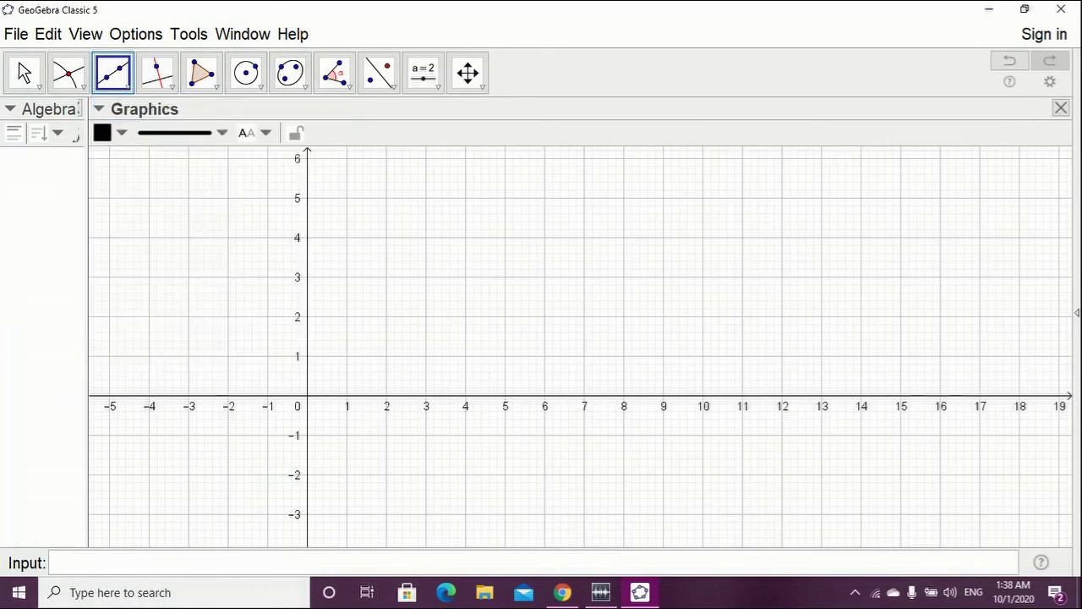
left_click(204, 418)
left_click(824, 259)
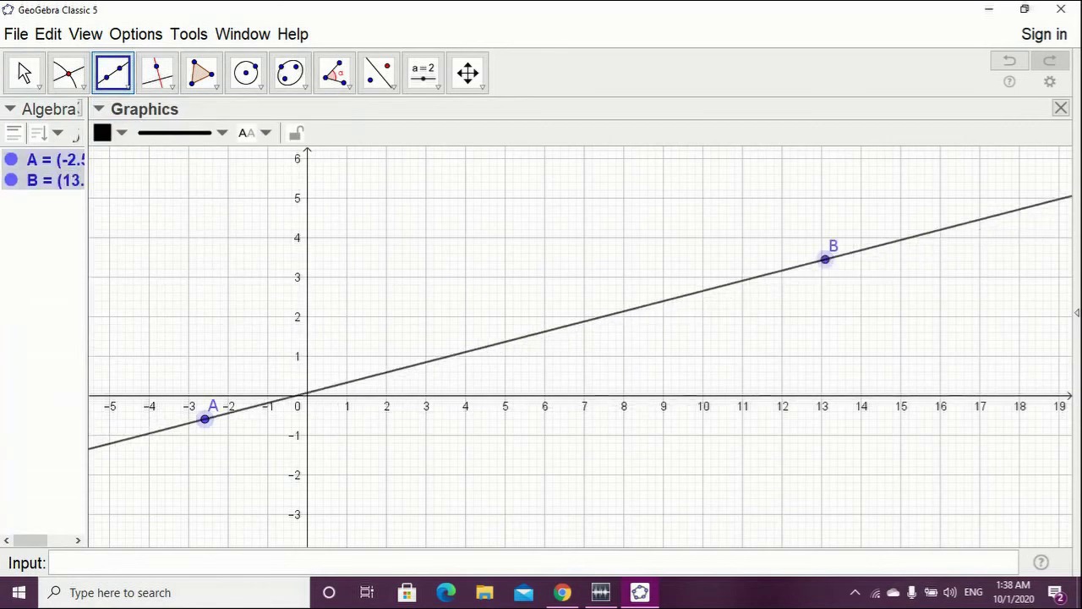
- Draw six more lines in varied directions across the plane, each through two new points
left_click(145, 208)
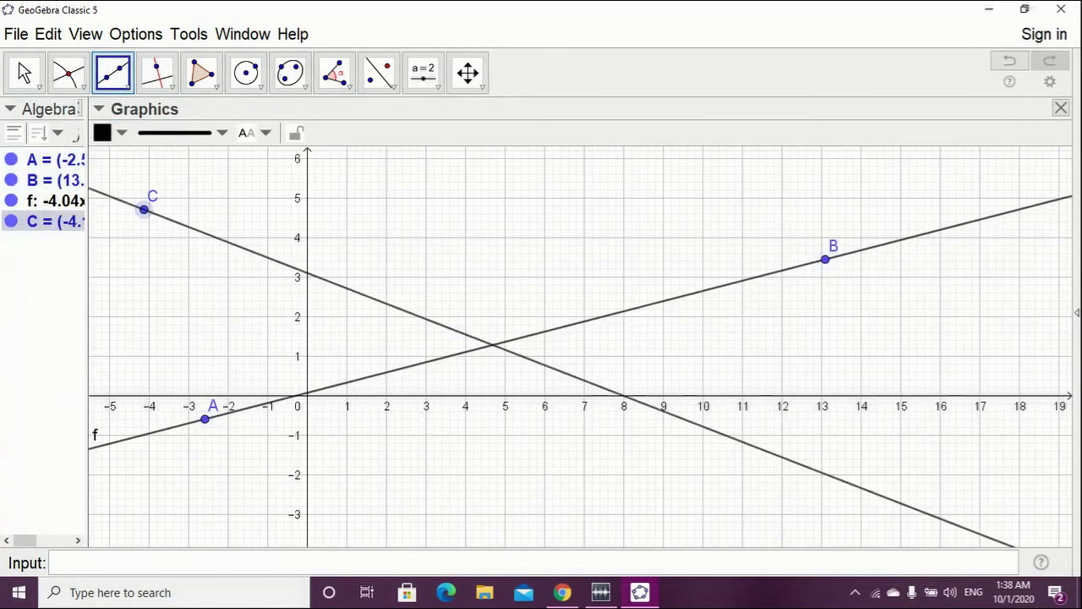
left_click(834, 448)
left_click(743, 183)
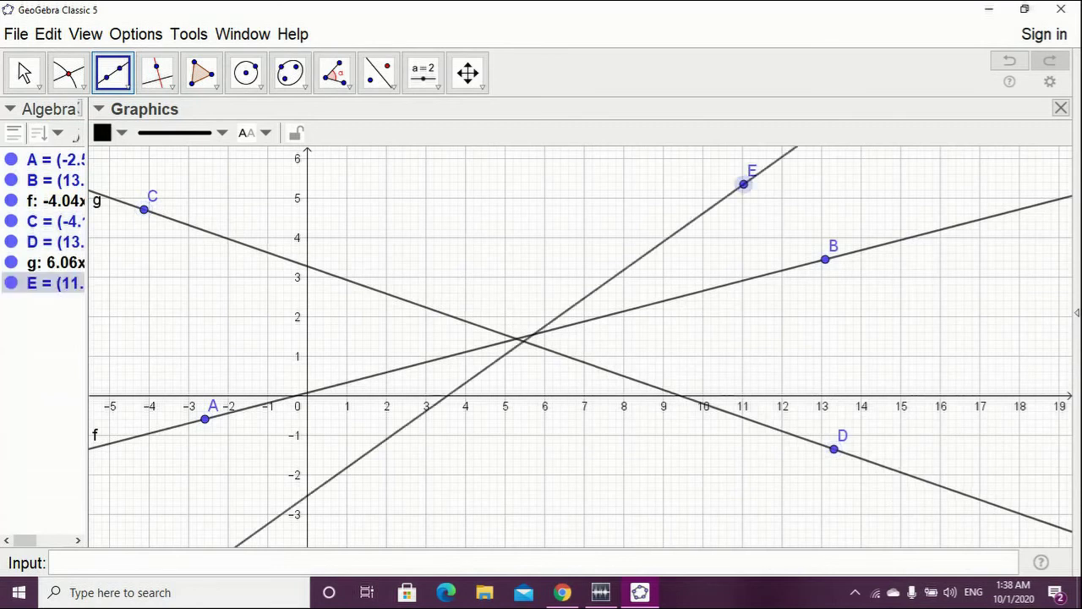
left_click(363, 460)
left_click(396, 208)
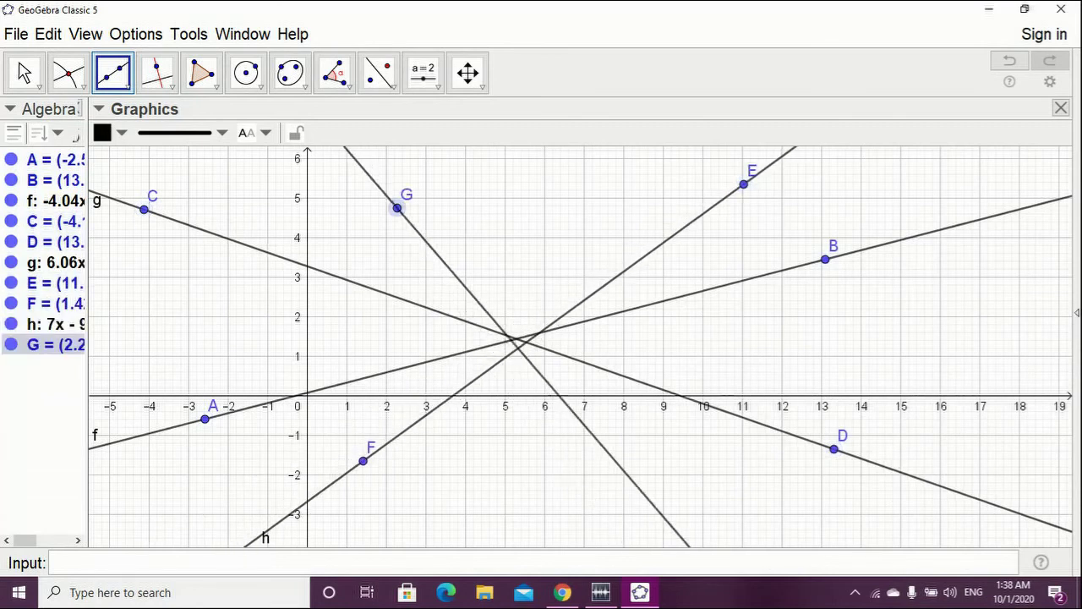
left_click(582, 420)
left_click(946, 338)
left_click(634, 449)
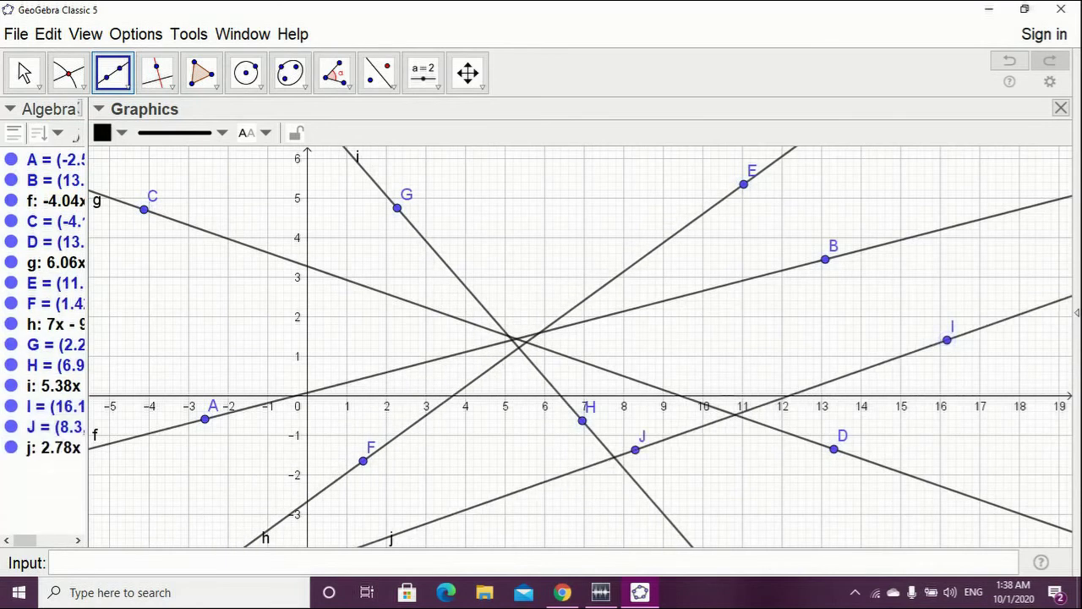
left_click(322, 195)
left_click(544, 439)
left_click(605, 199)
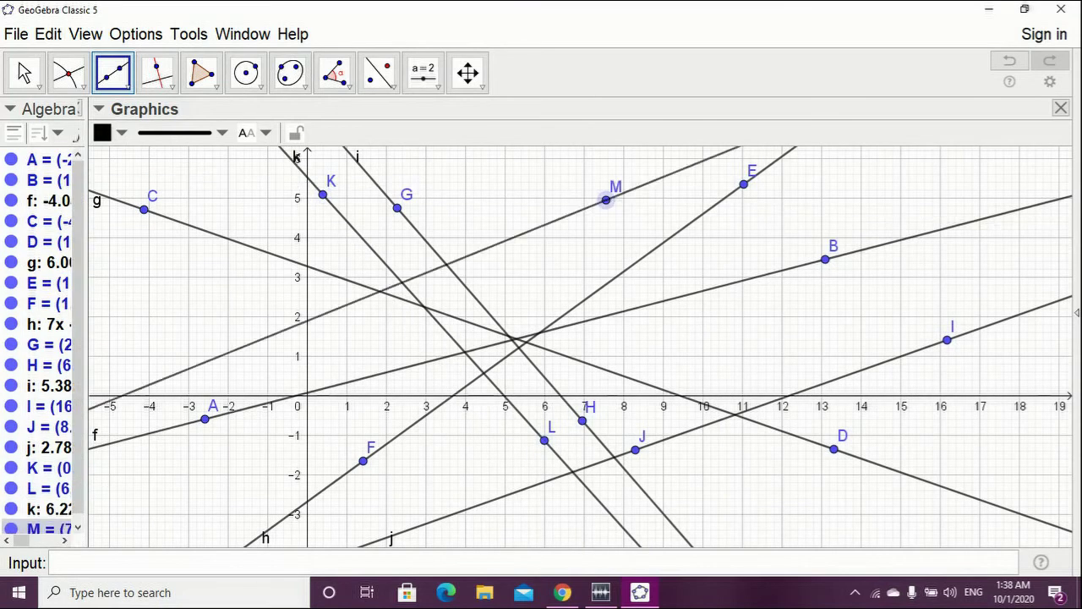
left_click(291, 437)
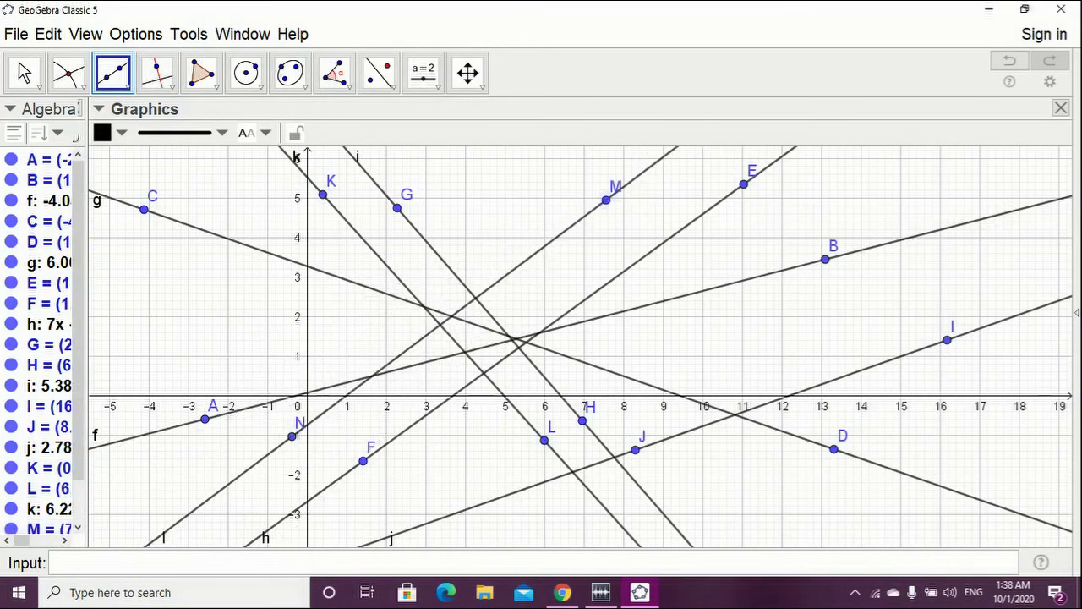
- Delete all the lines and points, and place two new points at about (-0.4, 0.9) and (7.3, 2.7) with the Point tool
key("ctrl+a")
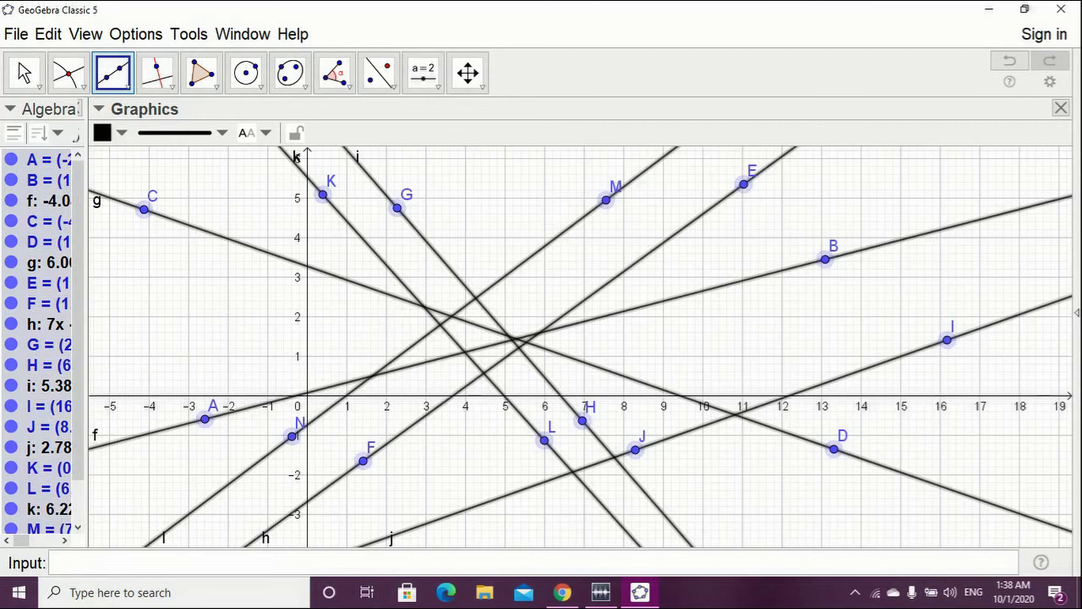
key("Delete")
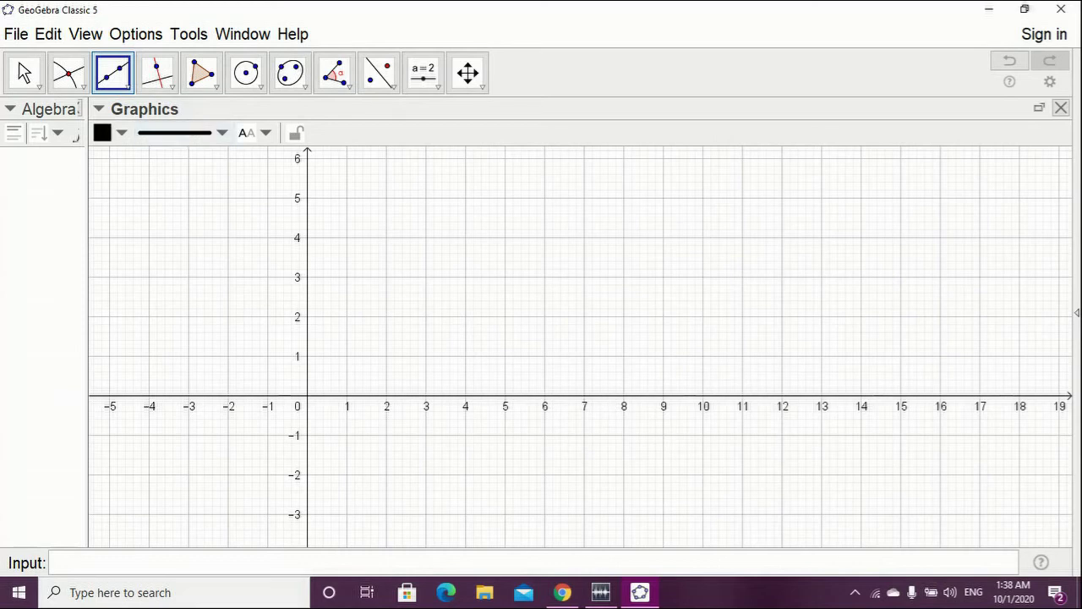
left_click(126, 85)
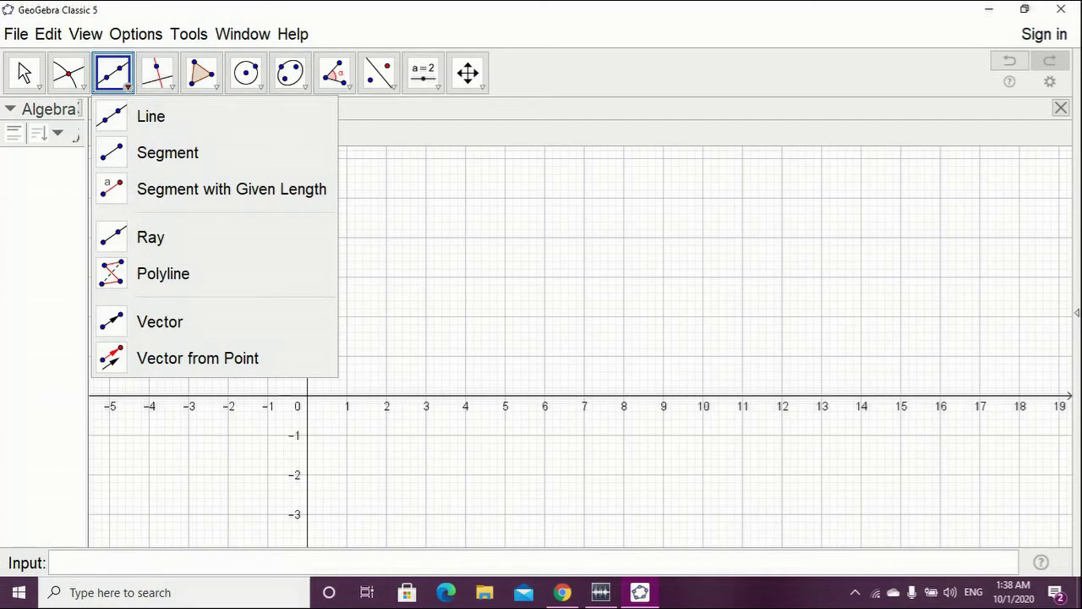
left_click(168, 152)
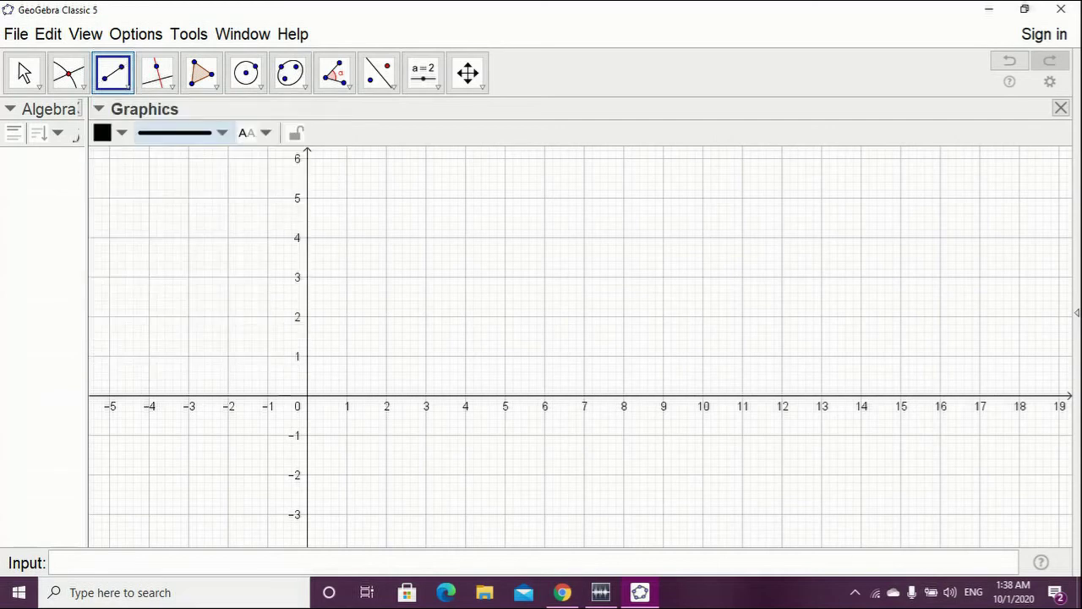
left_click(83, 85)
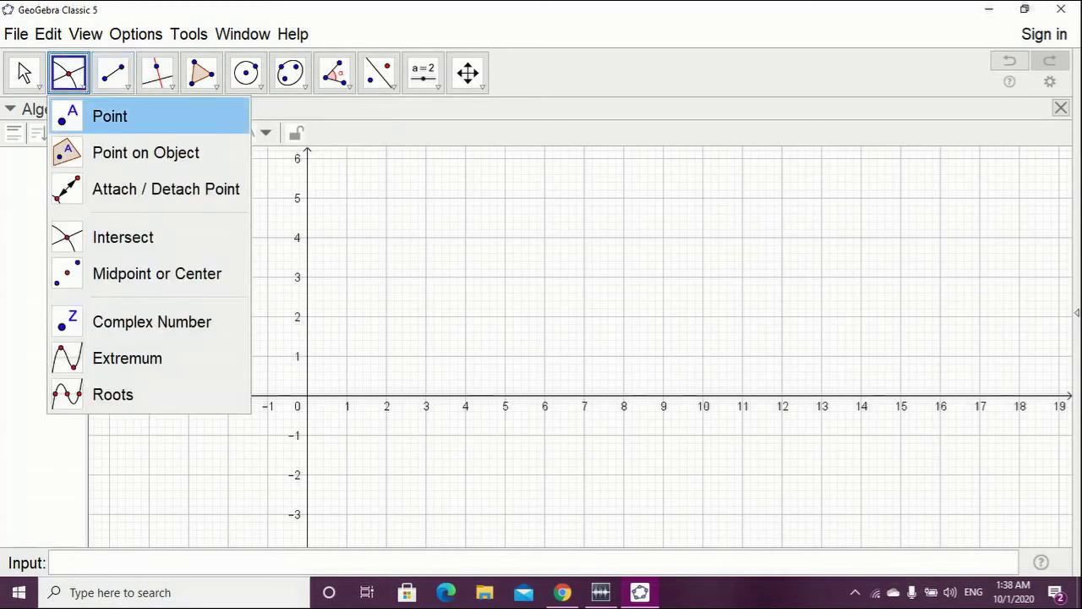
left_click(109, 113)
left_click(291, 359)
left_click(597, 289)
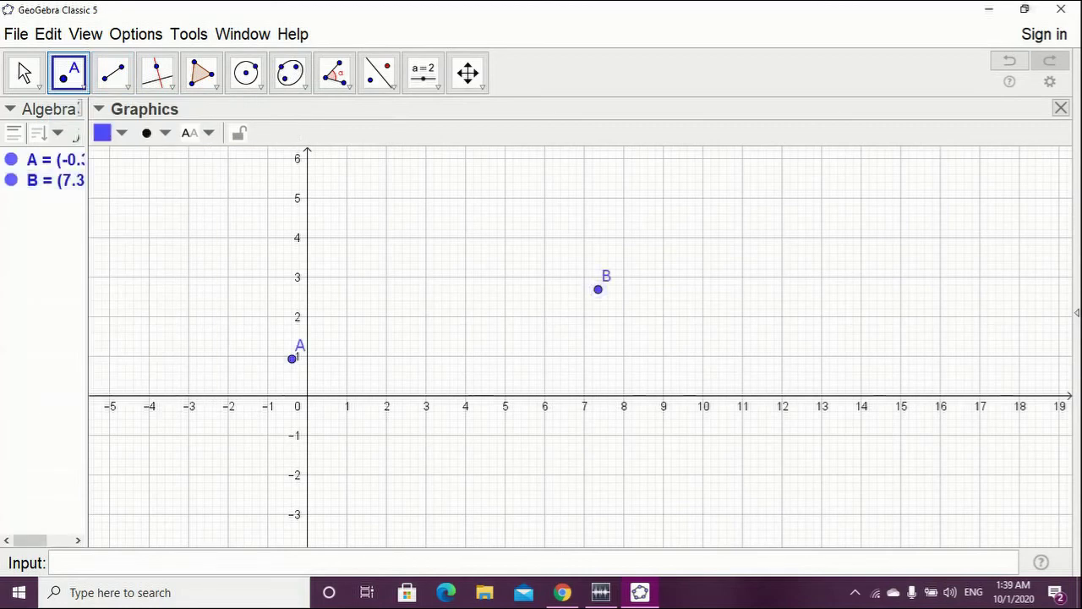
left_click(24, 73)
- Draw a segment between points A and B with the Segment tool, and return to the Move tool
left_click(113, 73)
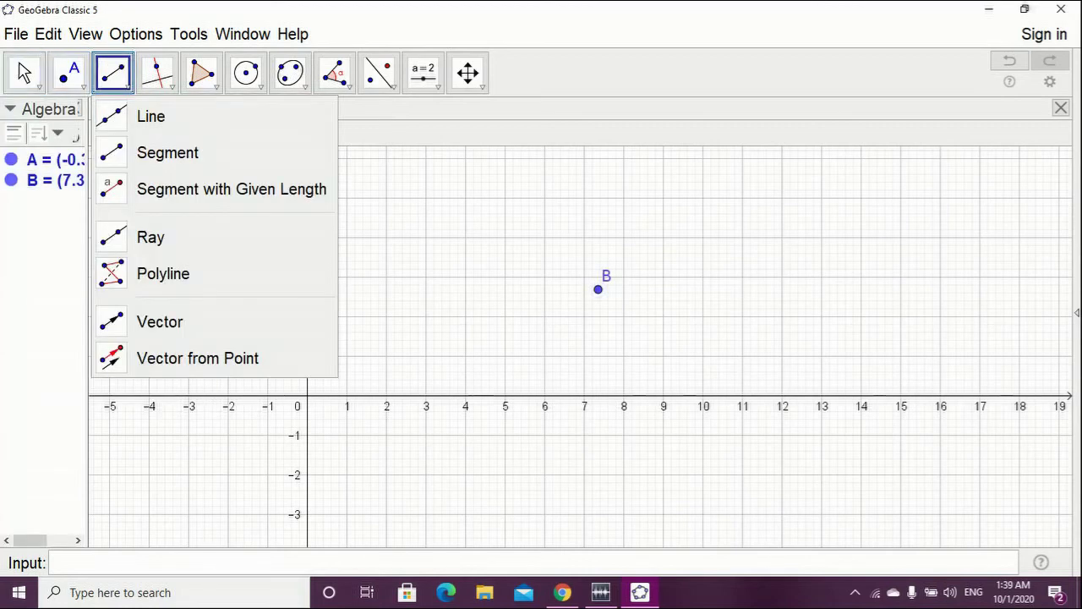
left_click(167, 152)
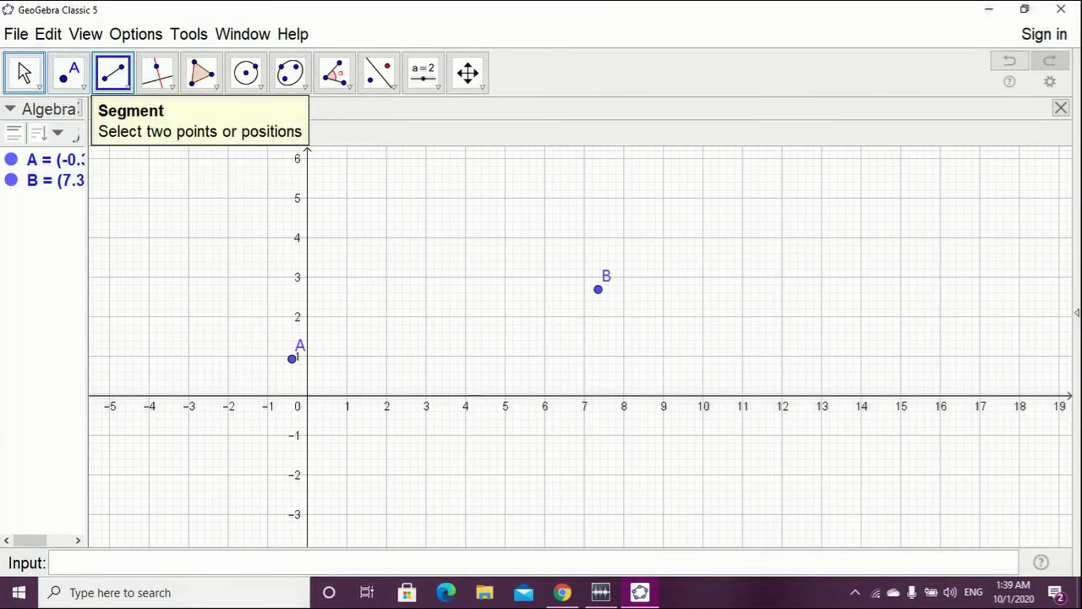
left_click(291, 358)
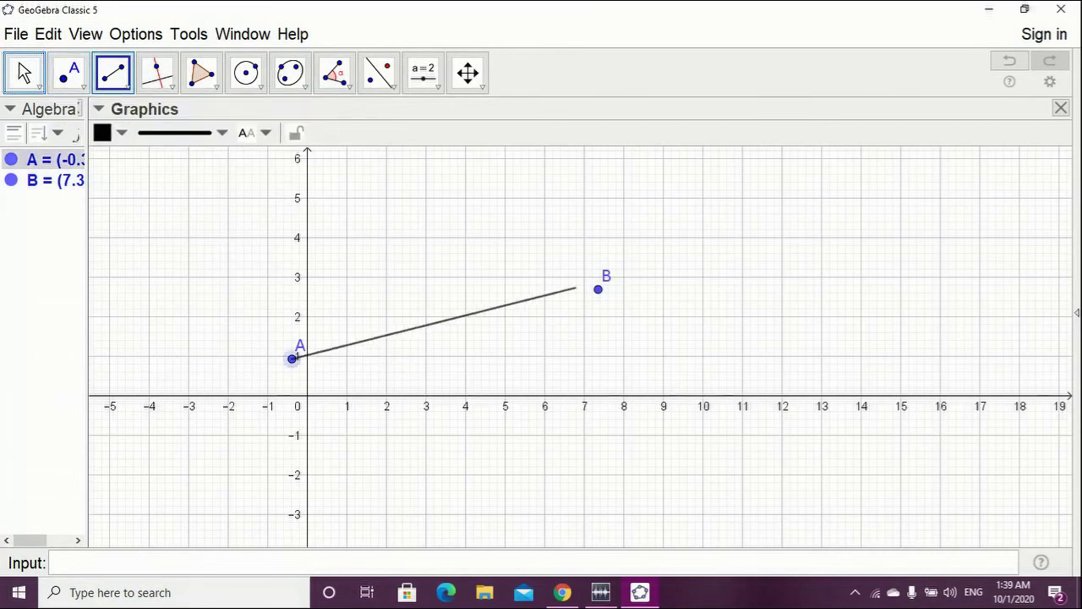
left_click(597, 289)
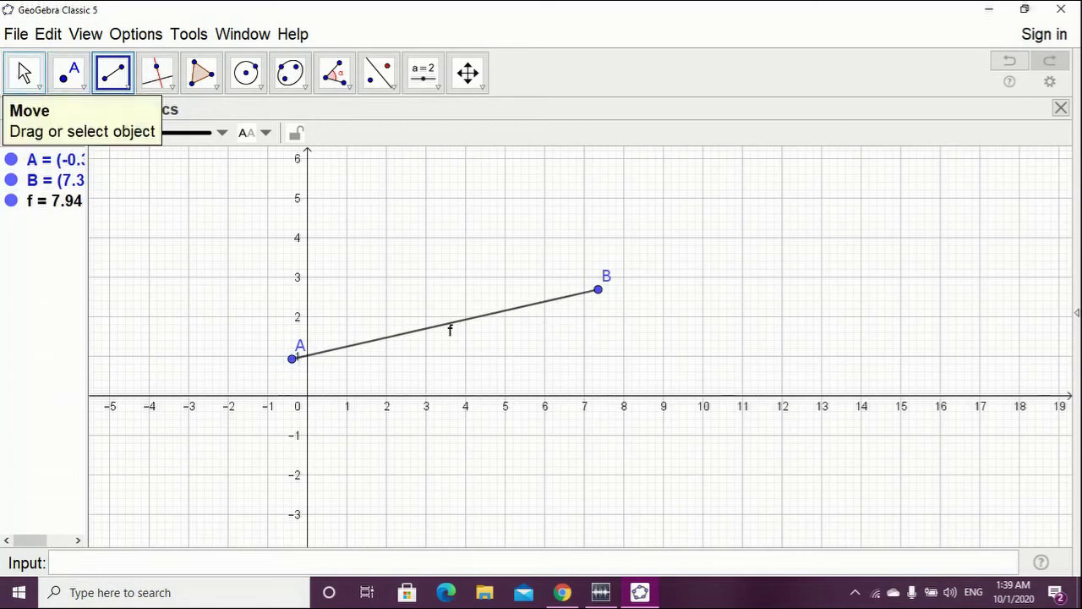
left_click(24, 73)
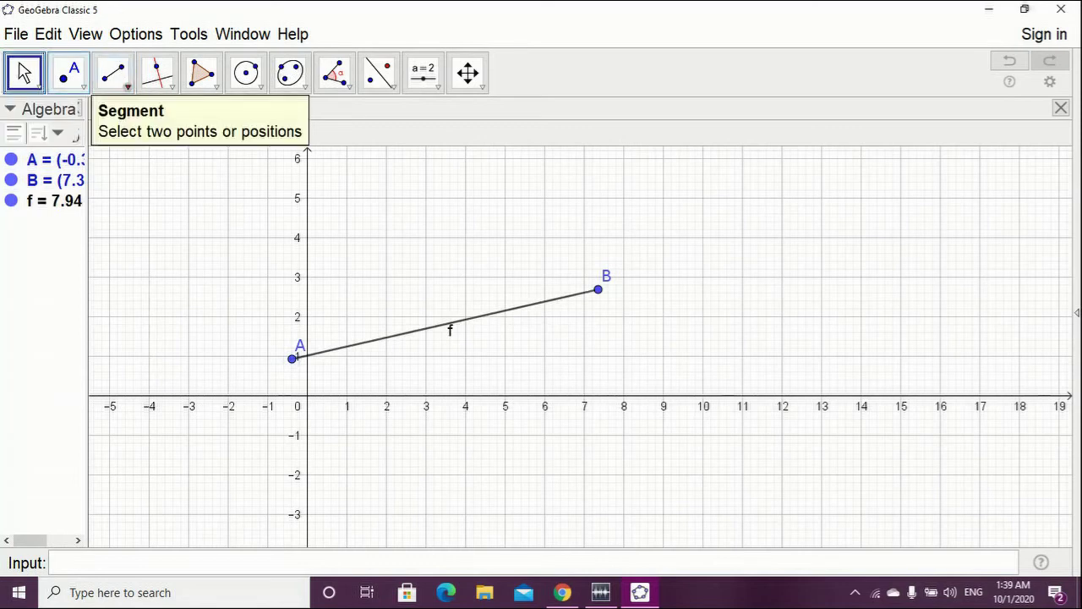
- Draw a second segment from about (-2.6, -0.9) to (6.4, 5.2) with the Segment tool, and return to the Move tool
left_click(113, 72)
left_click(168, 152)
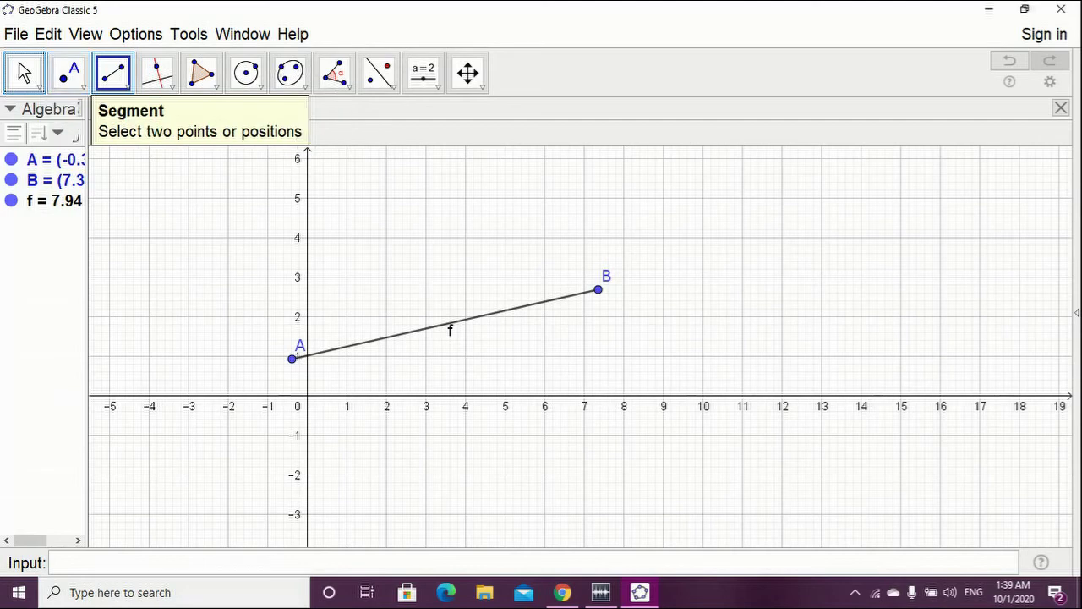
left_click(204, 429)
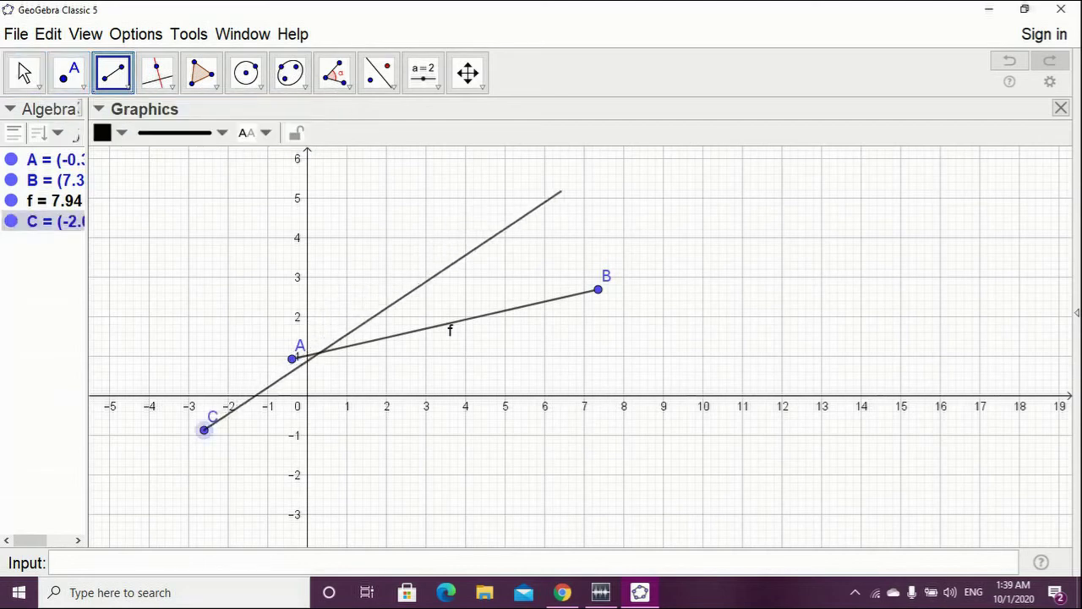
left_click(562, 191)
left_click(24, 72)
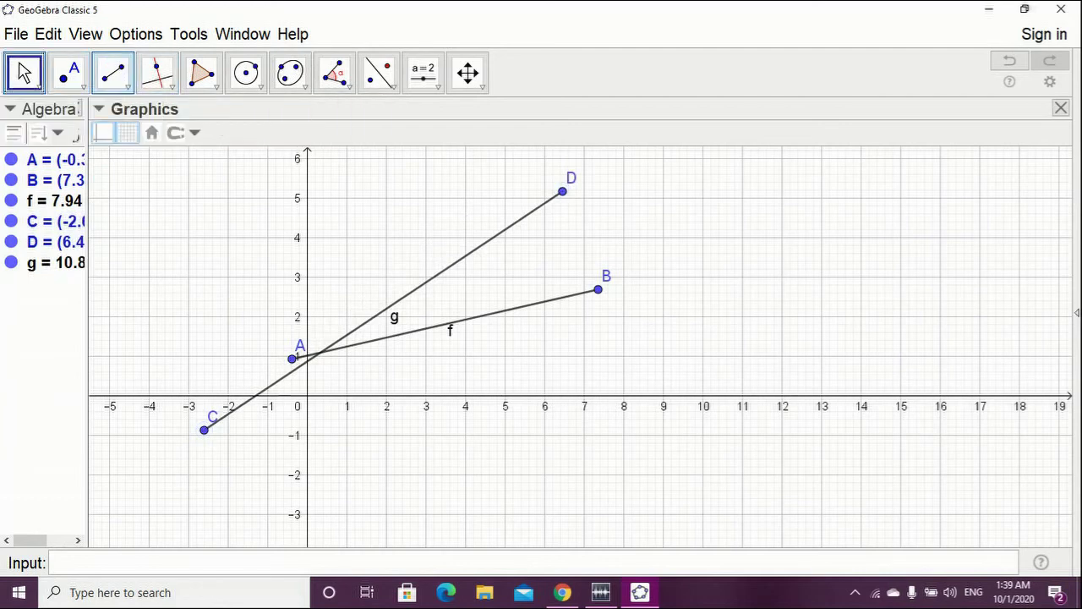
- Move point D to about (10.9, -0.2) and point B to about (8.46, 1.5)
left_click_drag(562, 191, 738, 403)
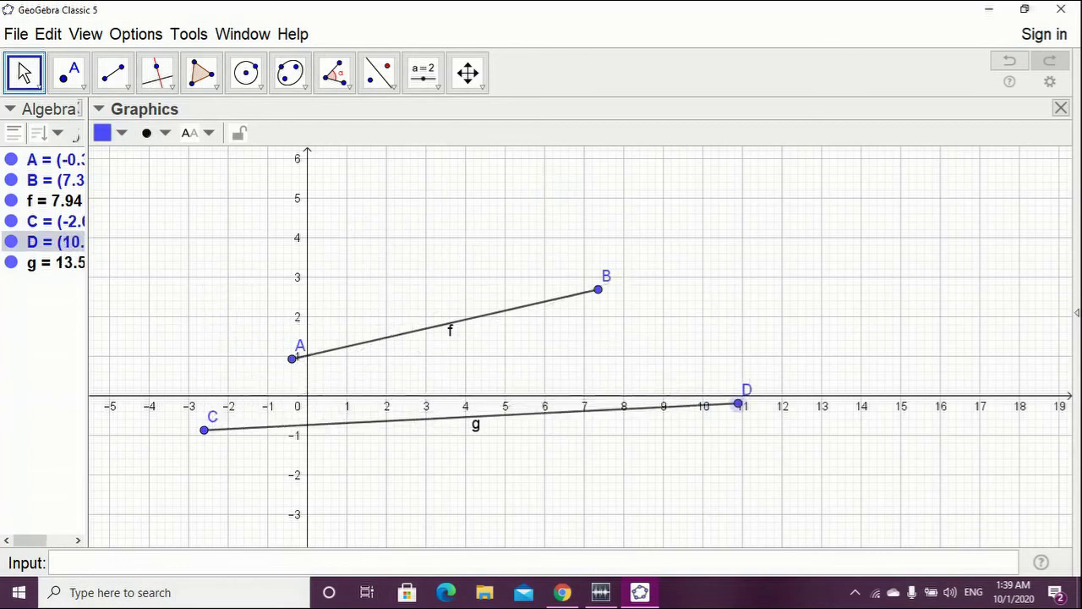
left_click_drag(598, 289, 642, 337)
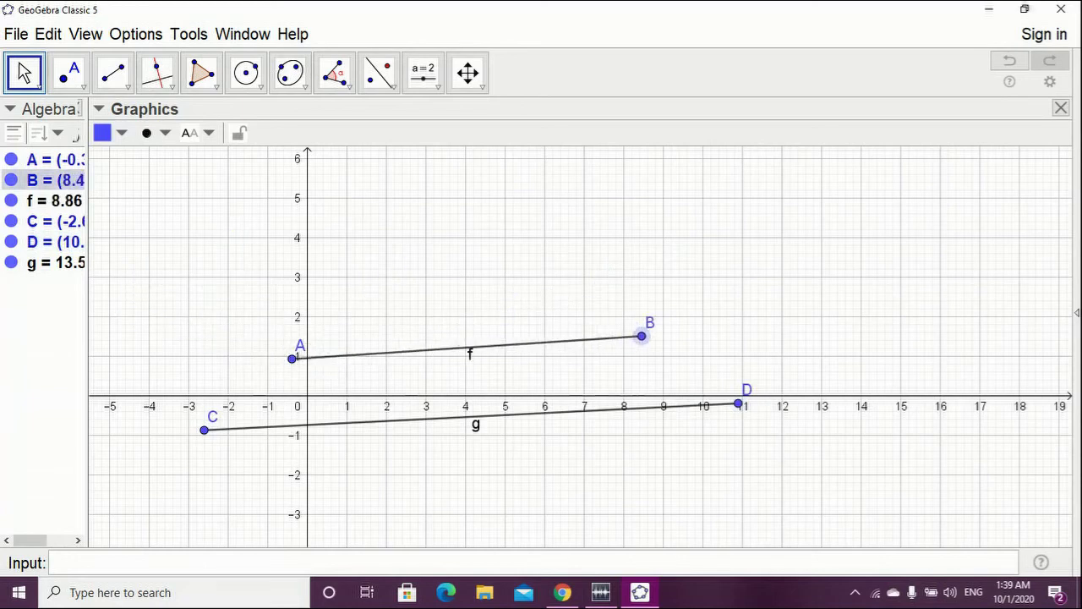
- Set the labels of point B and segment f to show Name & Value
left_click(200, 133)
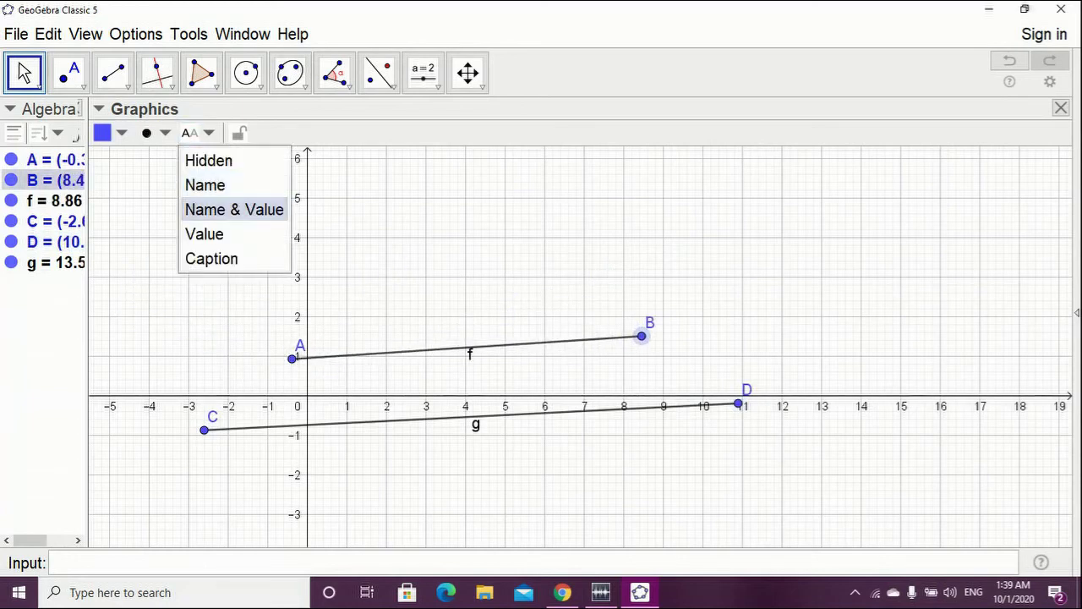
left_click(234, 209)
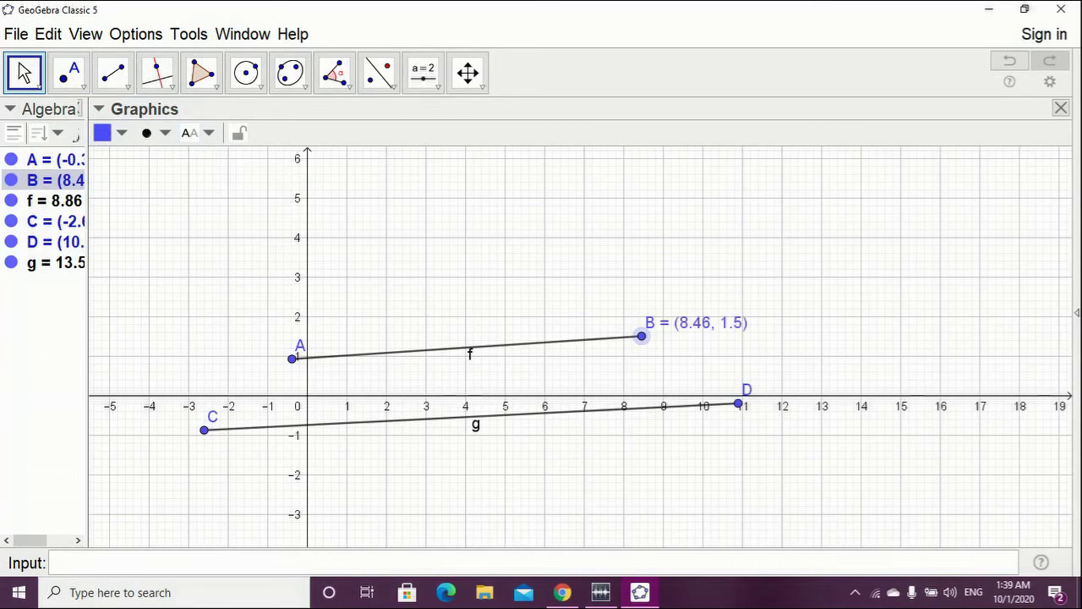
left_click(423, 351)
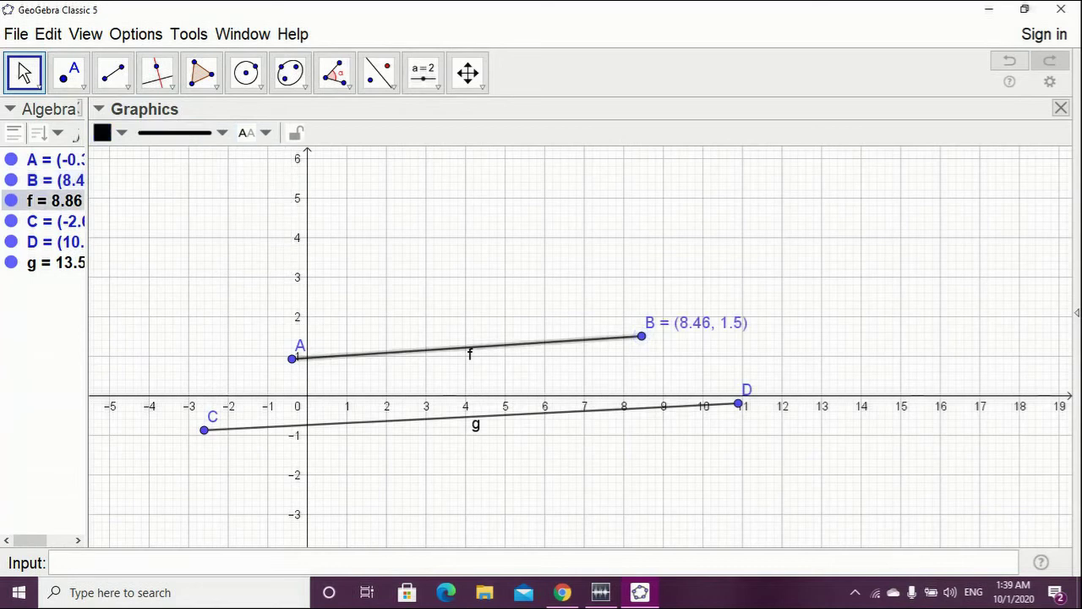
left_click(254, 132)
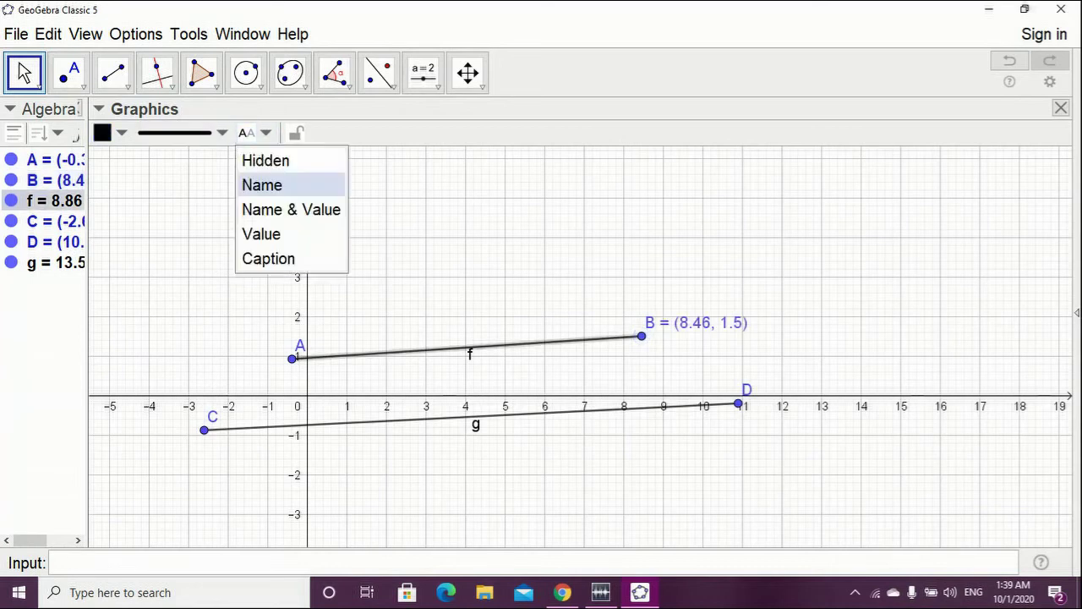
left_click(254, 209)
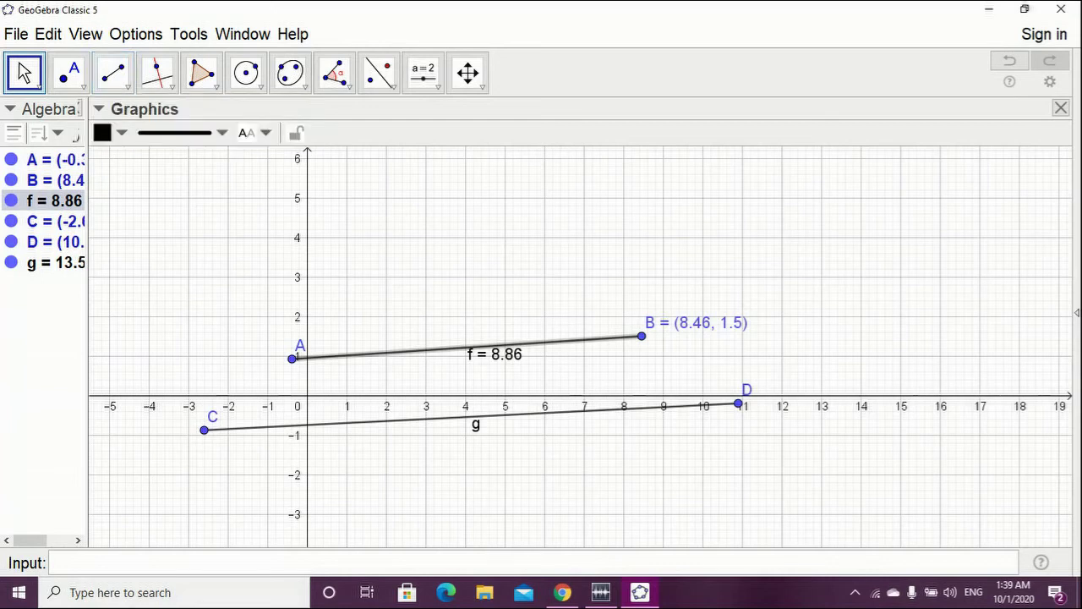
- Activate the Segment with Given Length tool, and delete all points and segments
left_click(113, 72)
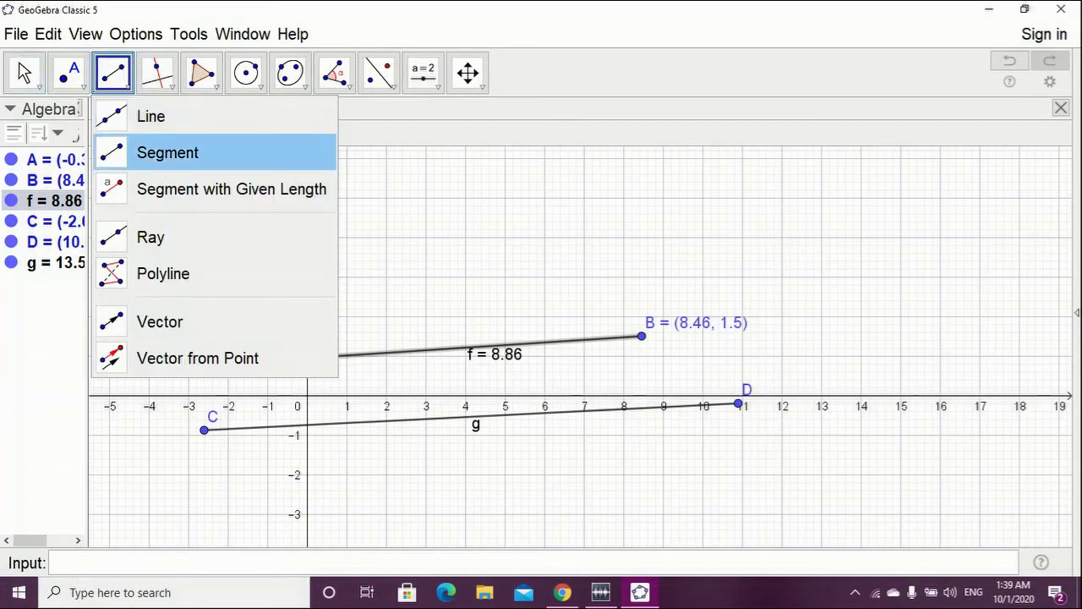
left_click(167, 153)
left_click(127, 86)
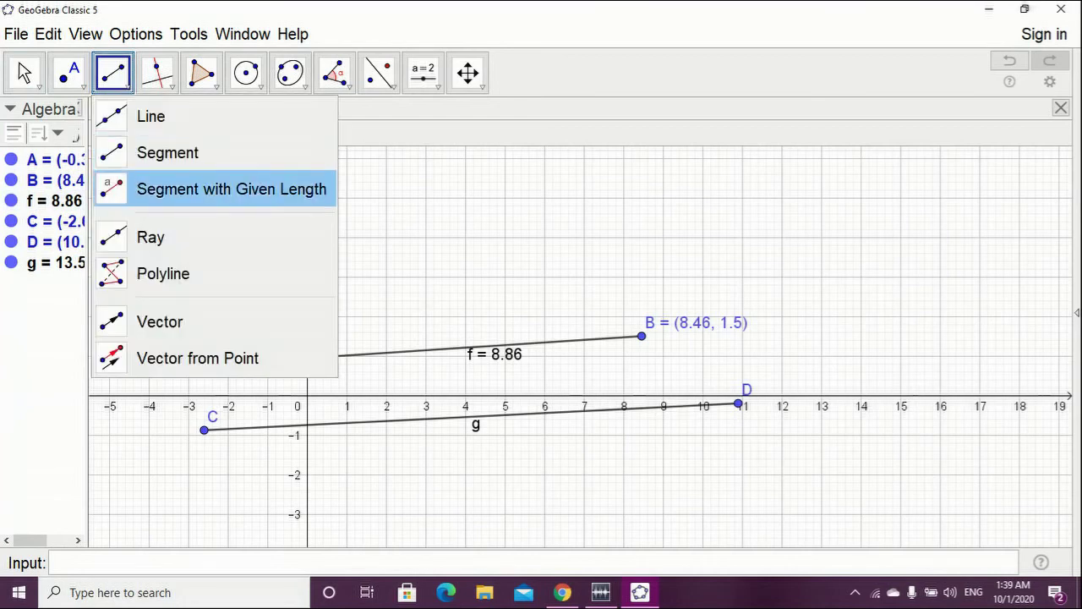
left_click(231, 189)
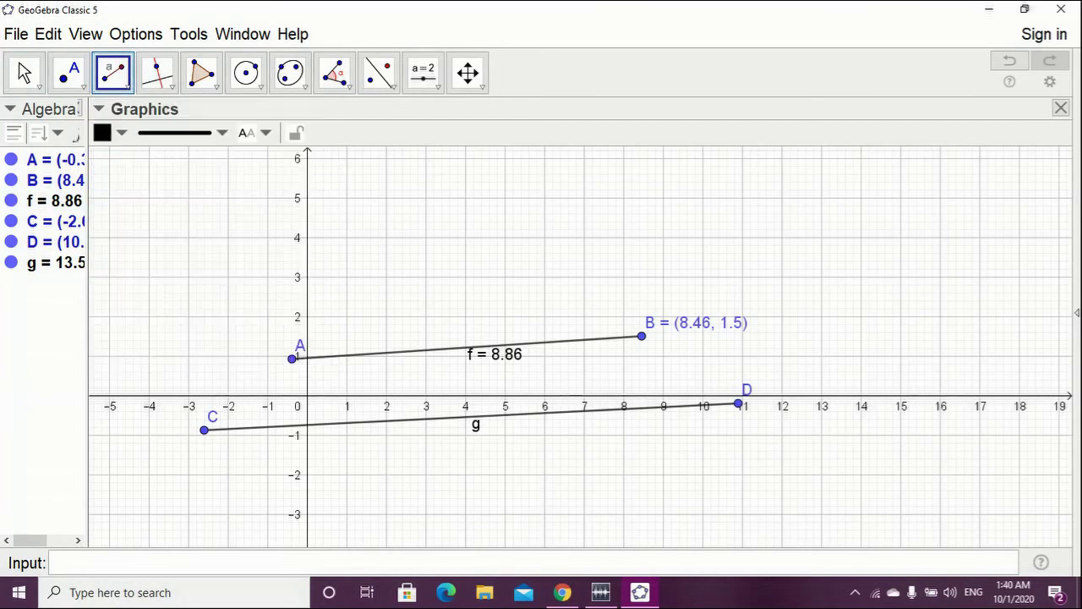
key("ctrl+a")
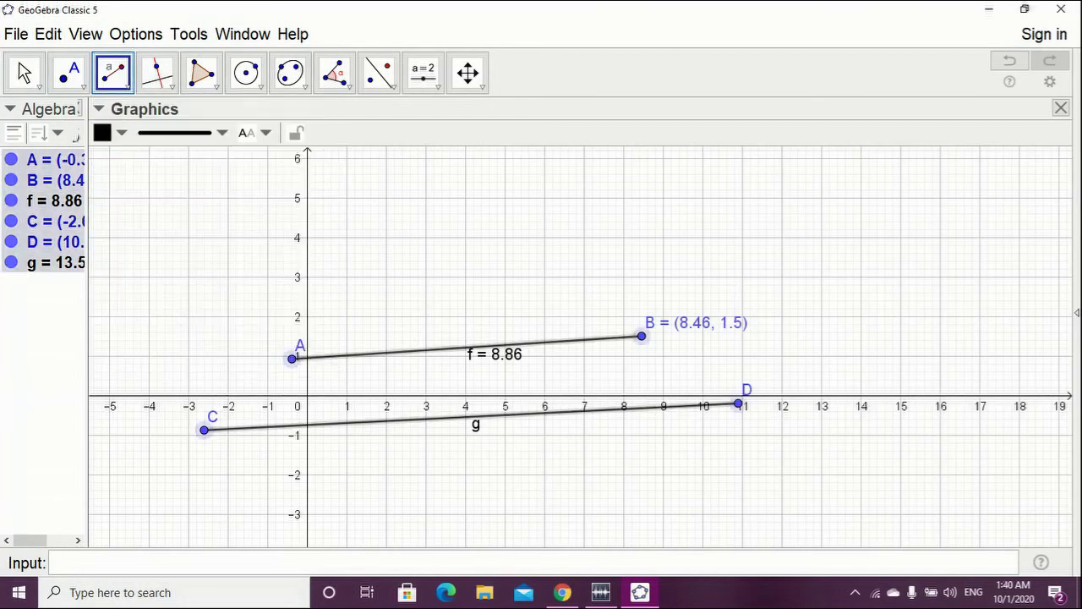
key("Delete")
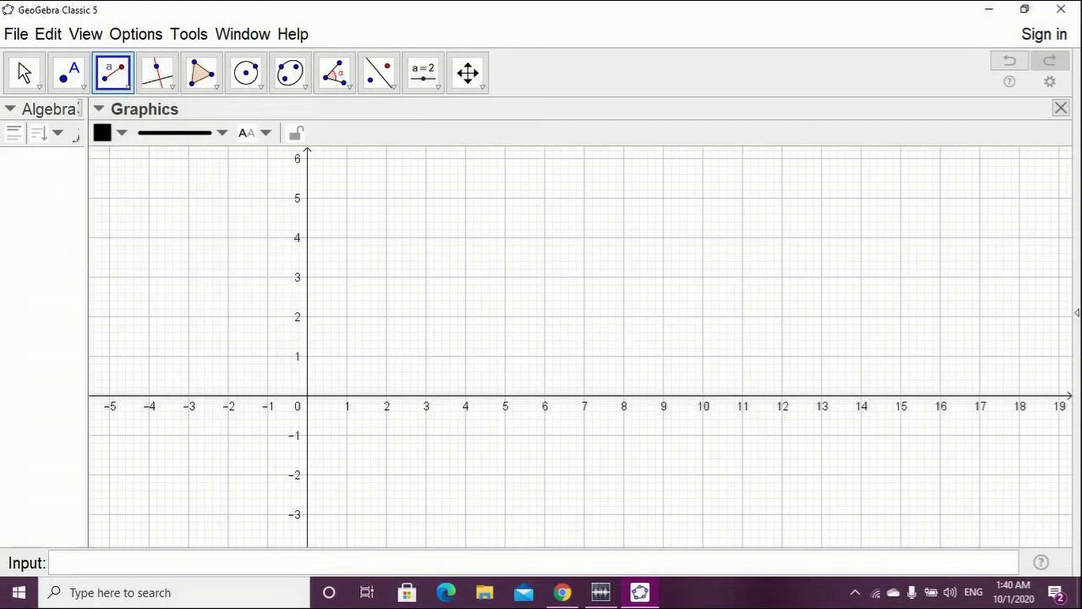
- Draw a segment of length 5 starting at about (-1.8, -0.3) with Segment with Given Length, and return to the Move tool
left_click(114, 73)
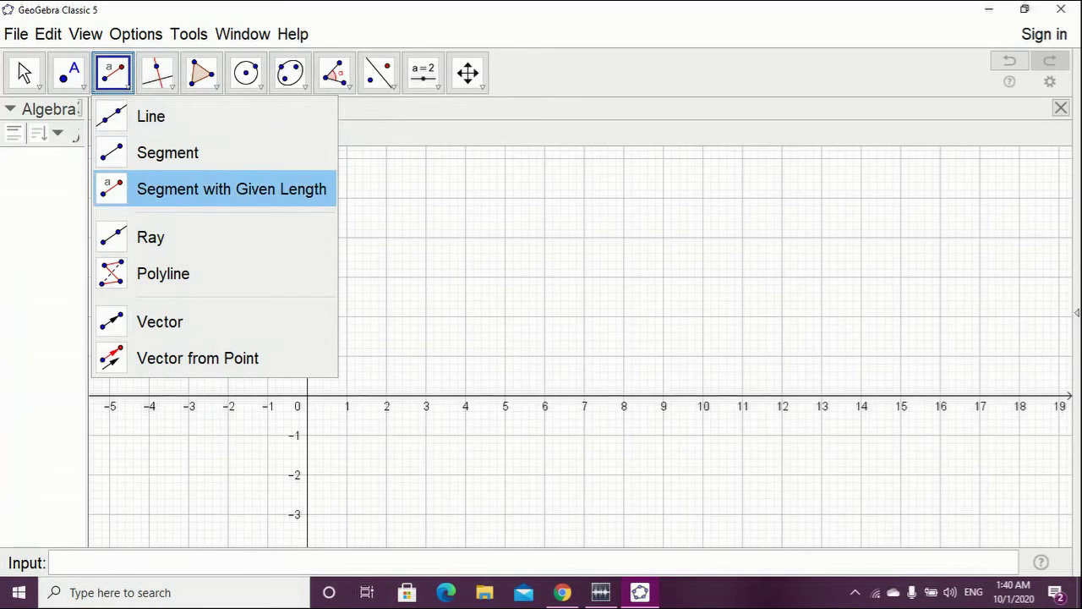
left_click(230, 189)
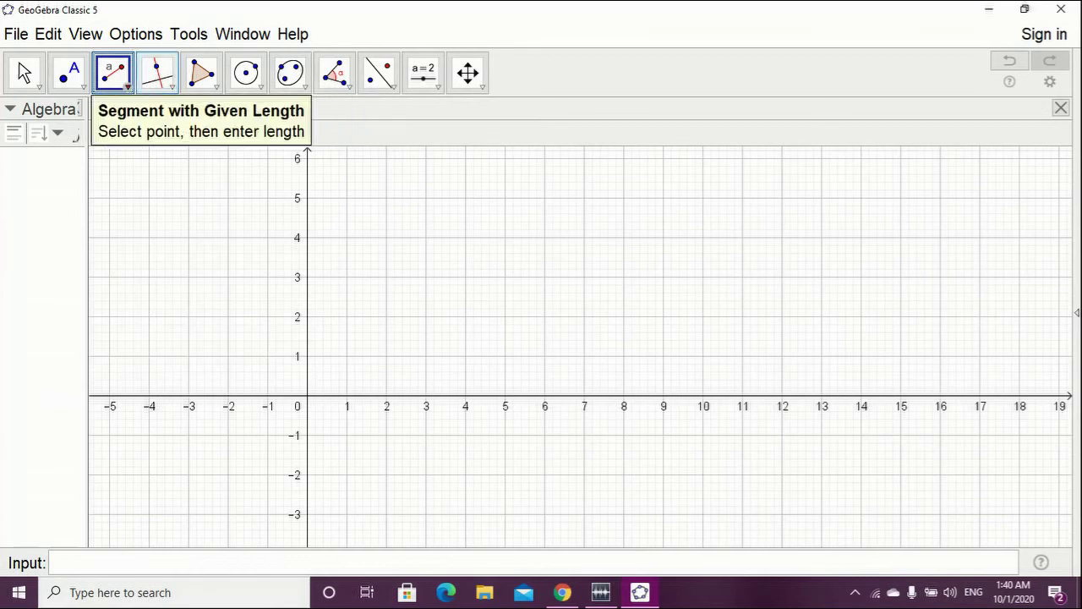
left_click(113, 72)
left_click(212, 189)
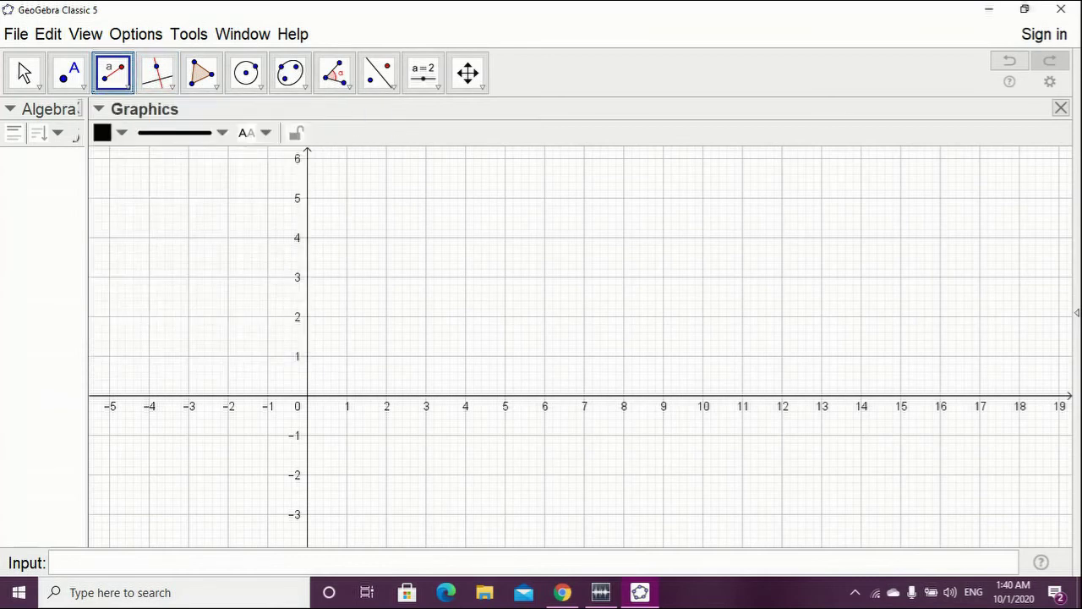
left_click(237, 407)
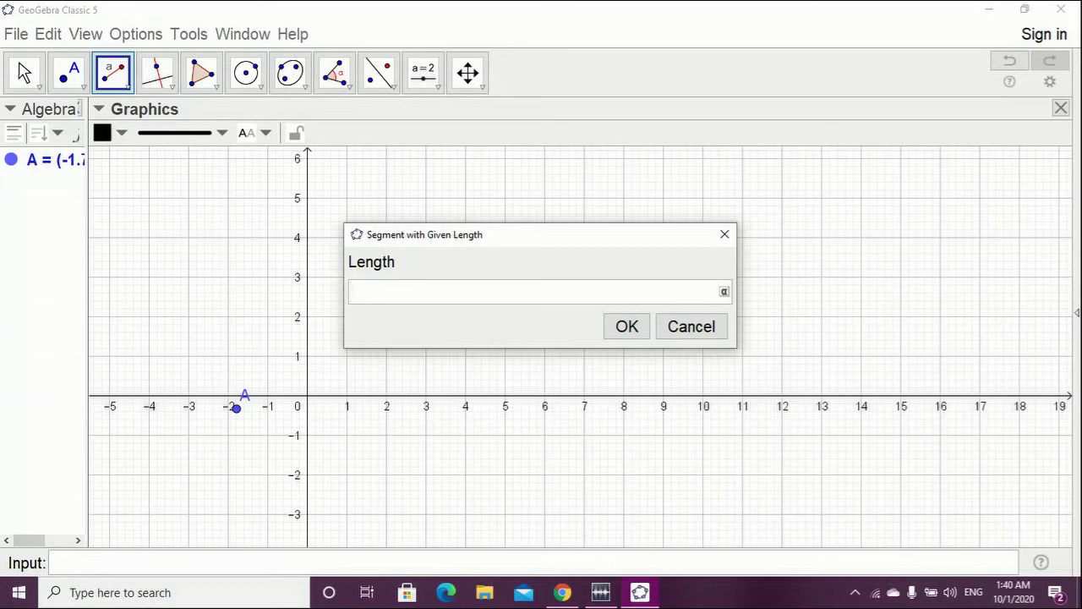
type("5")
key("Return")
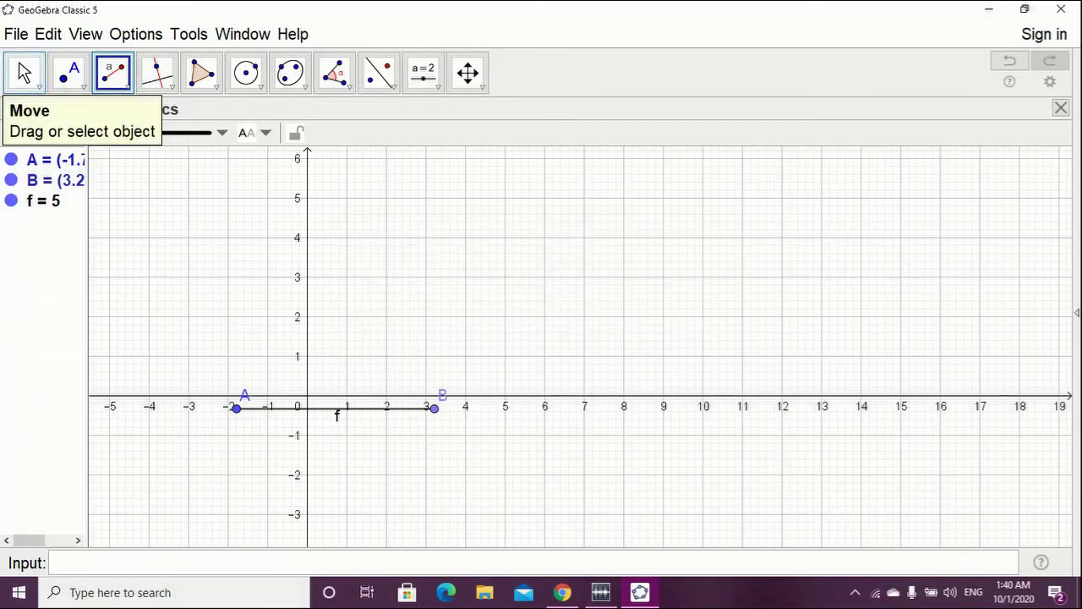
left_click(24, 72)
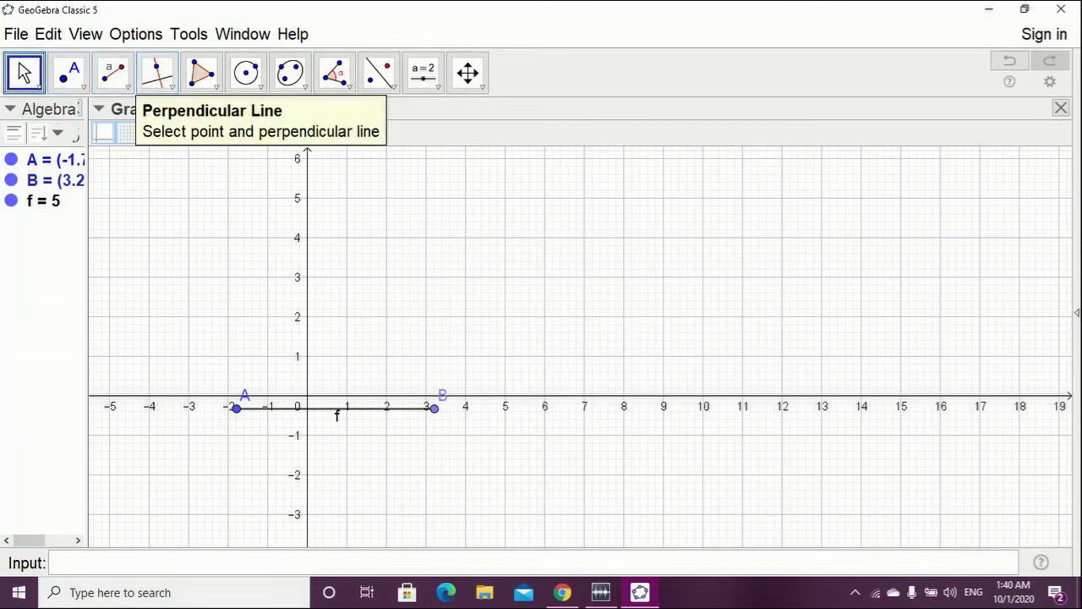
- Draw an ordinary segment from about (-1.3, 2.1) to (10.2, 2.7) with the Segment tool, and return to the Move tool
left_click(113, 72)
left_click(168, 152)
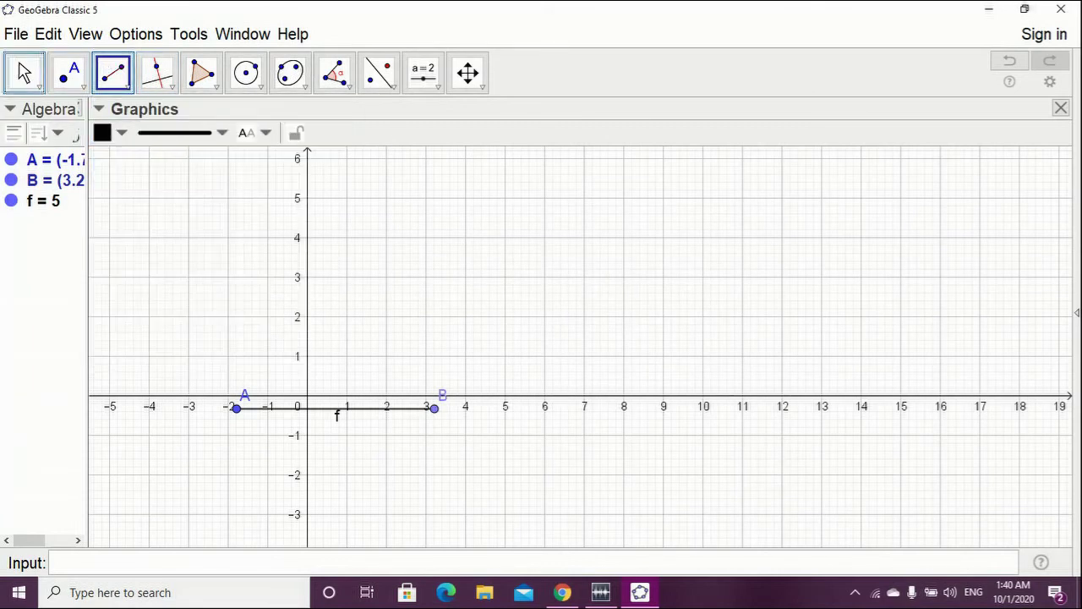
left_click(256, 314)
left_click(711, 288)
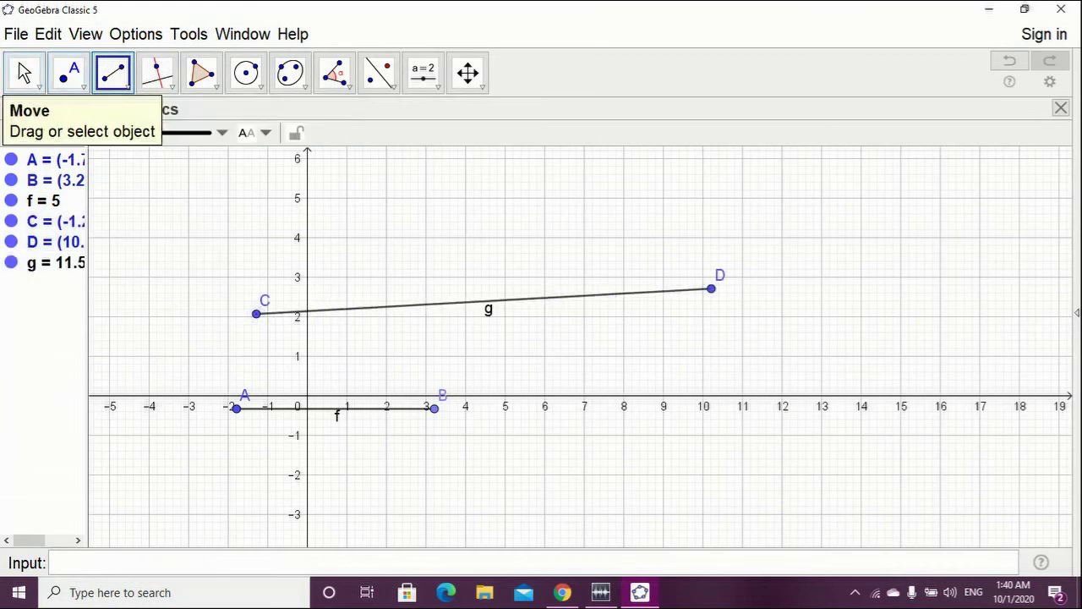
left_click(23, 72)
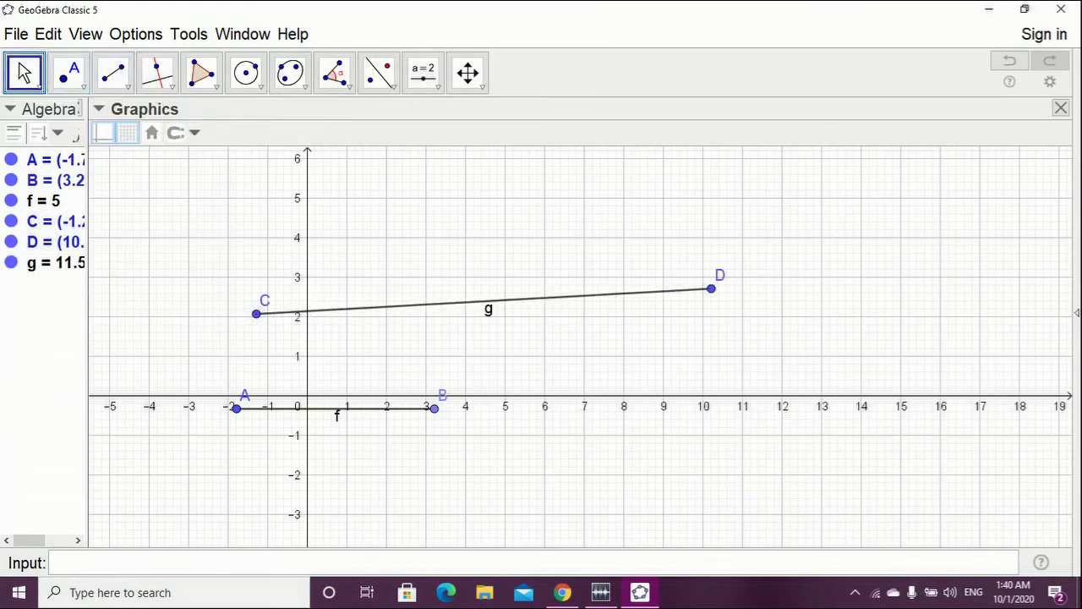
- Stretch segment CD by moving point D to about (11.4, 2.9), and move point B onto the x-axis at about (3.2, 0)
left_click_drag(711, 288, 550, 288)
left_click_drag(257, 304, 759, 278)
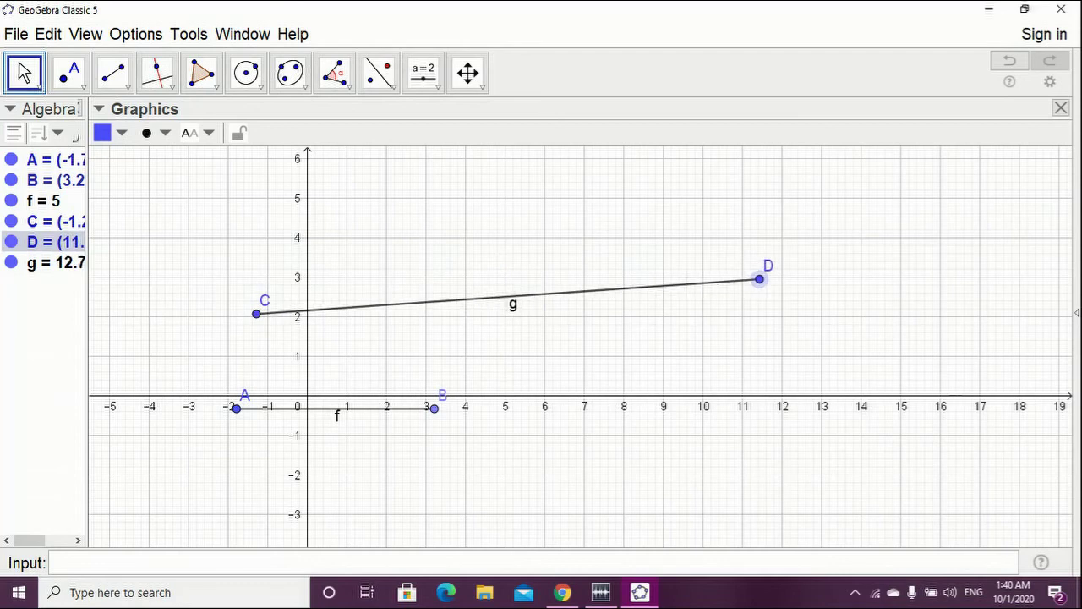
left_click_drag(433, 408, 434, 394)
left_click(113, 72)
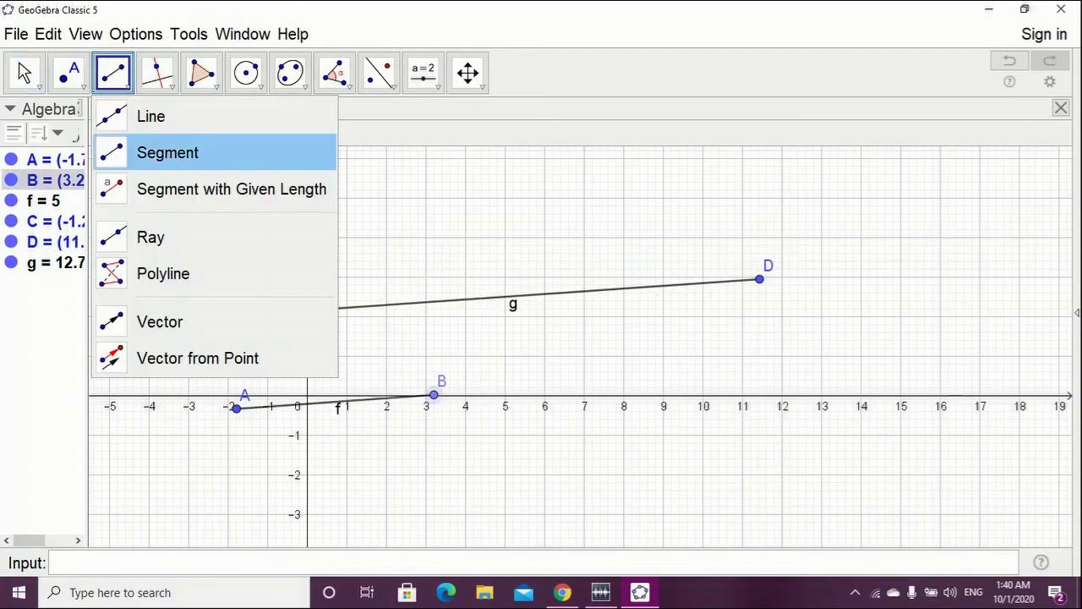
left_click(231, 189)
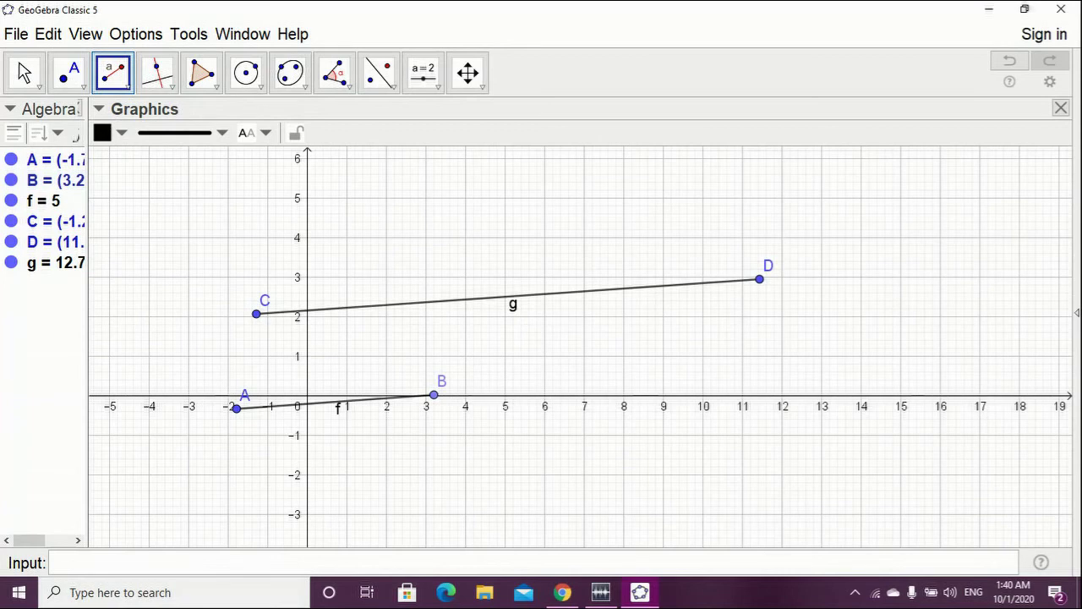
left_click(237, 408)
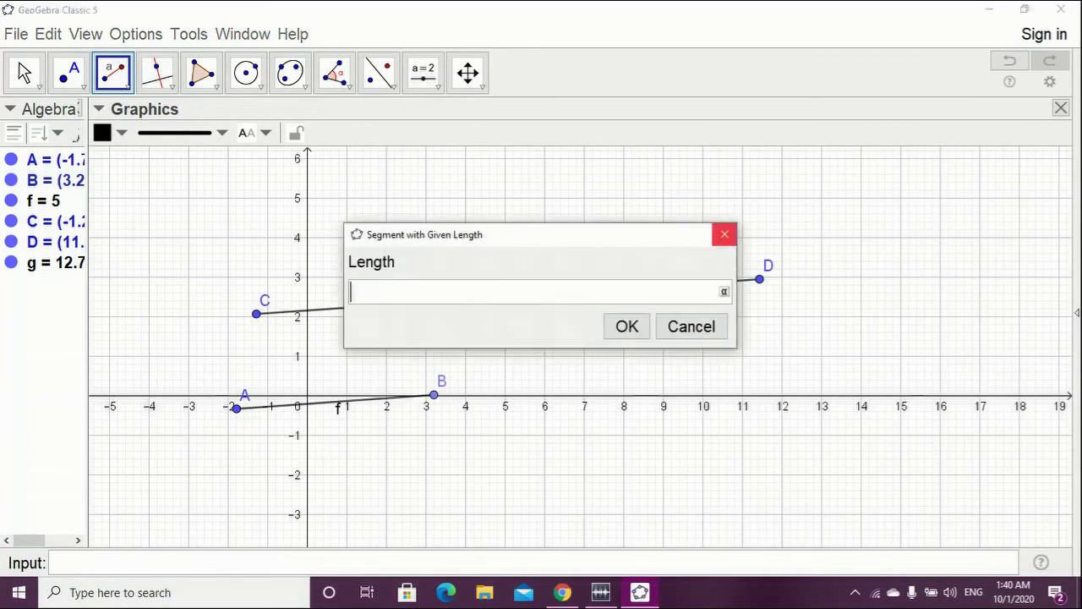
left_click(724, 234)
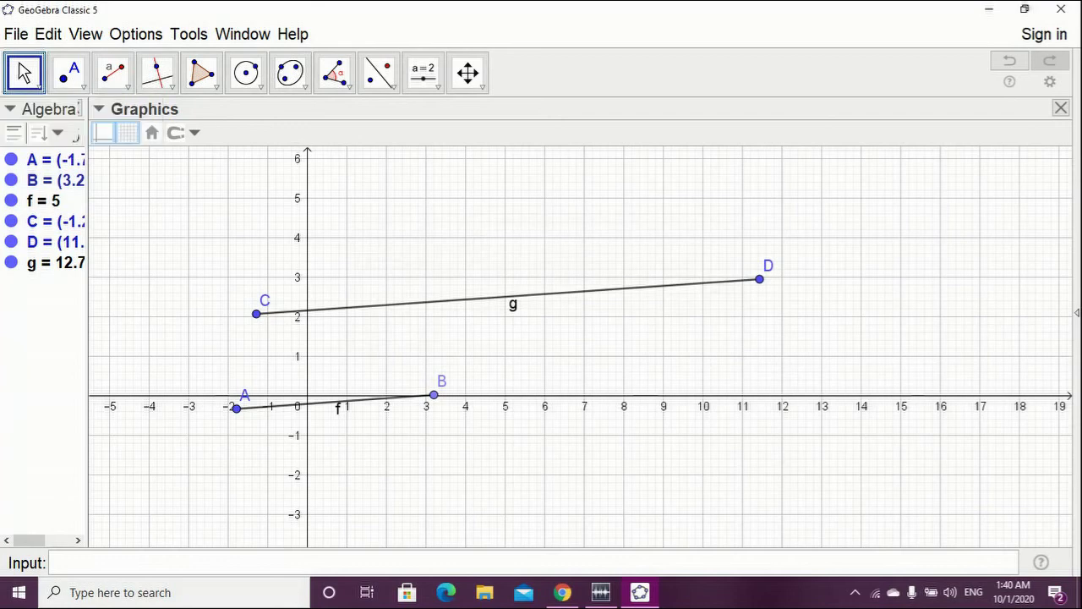
- Move the fixed-length segment AB so that point A lies at about (-5.26, 3.06), and shift point A on to about (-4.72, 2.82)
left_click_drag(507, 347, 630, 347)
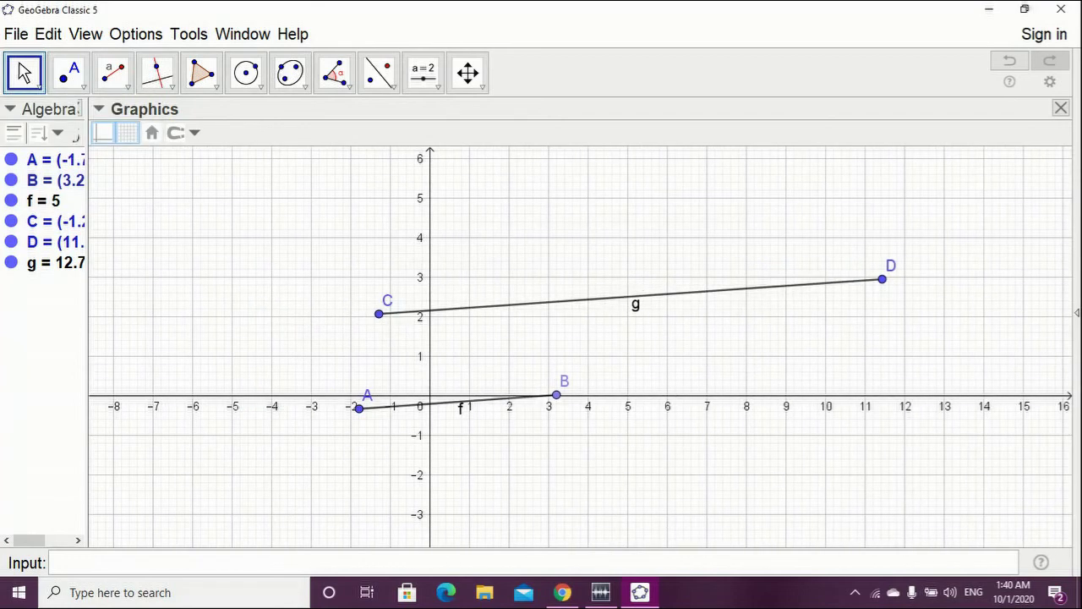
left_click_drag(457, 401, 320, 267)
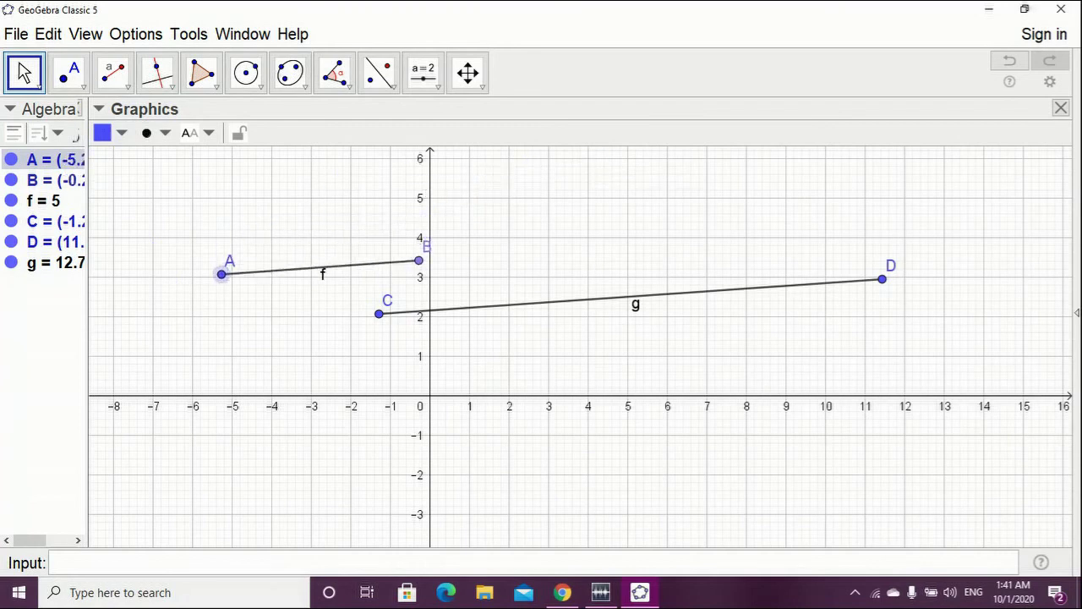
key("Escape")
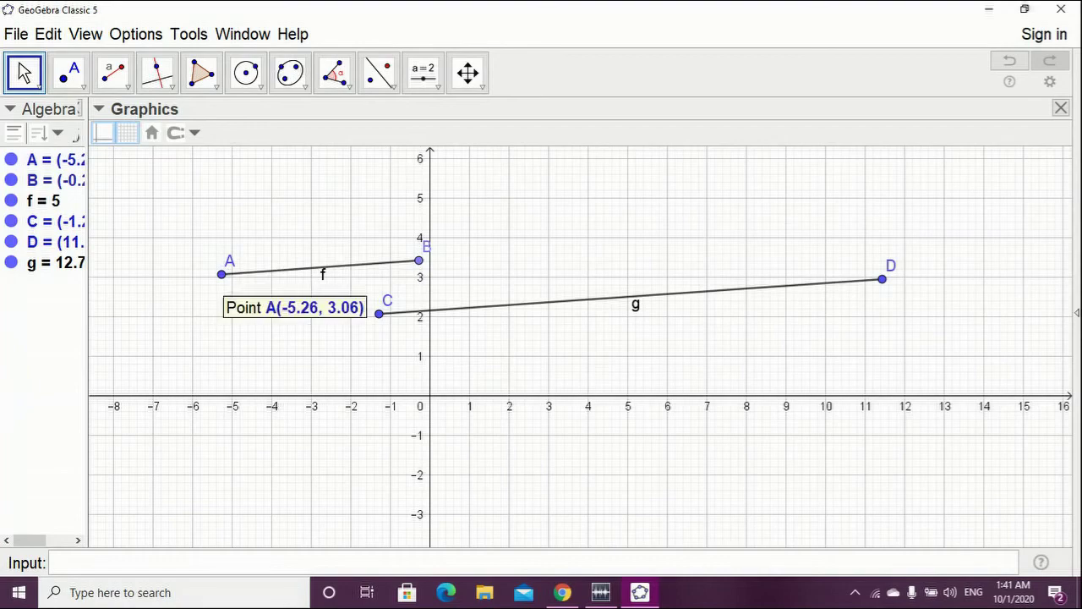
scroll(221, 273, "up", 4)
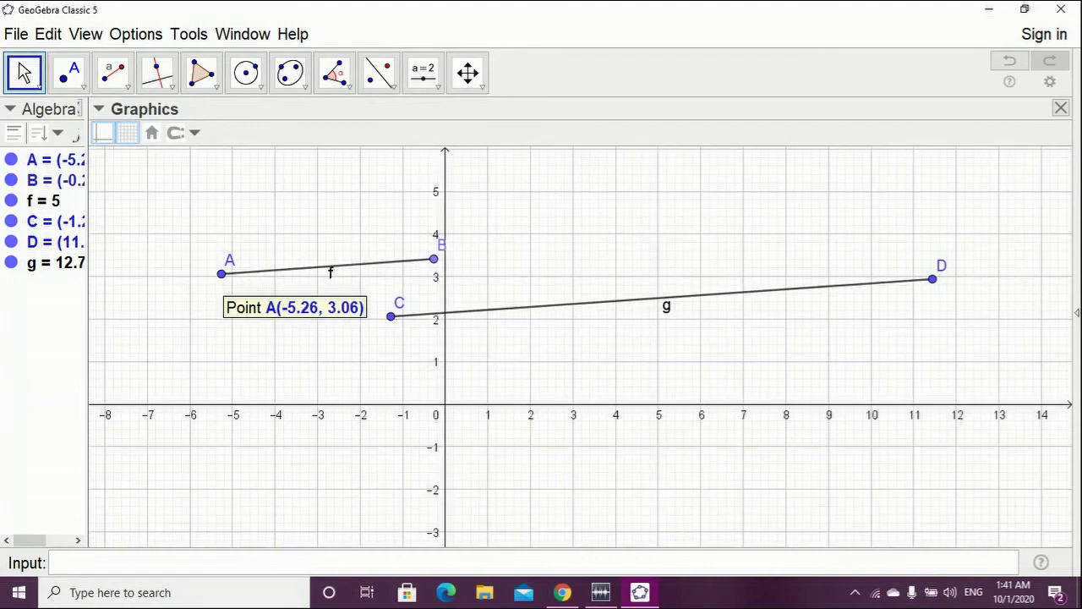
left_click_drag(221, 271, 251, 285)
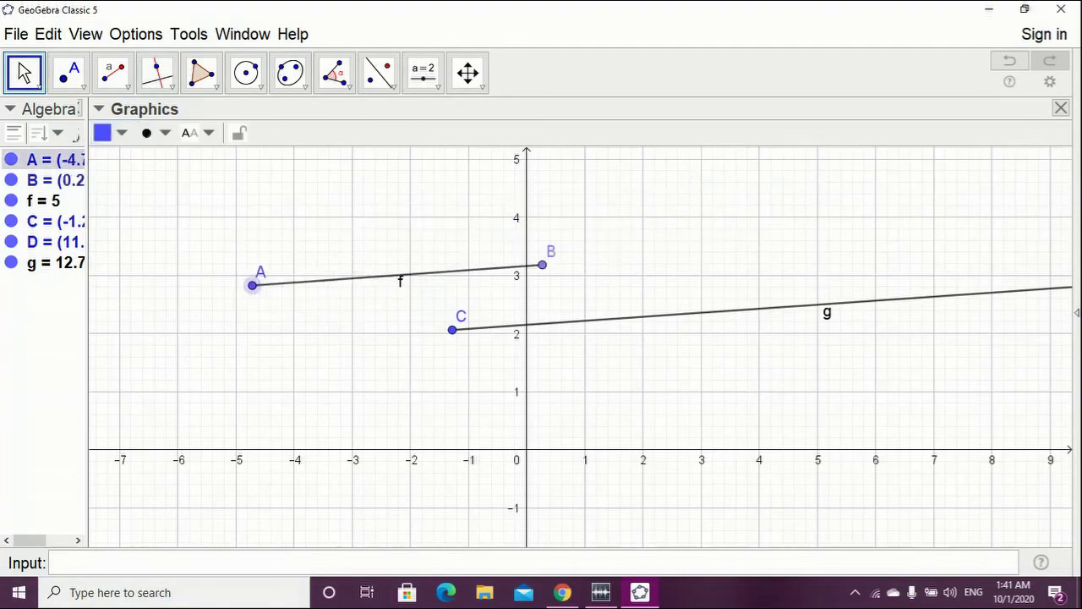
scroll(252, 285, "down", 4)
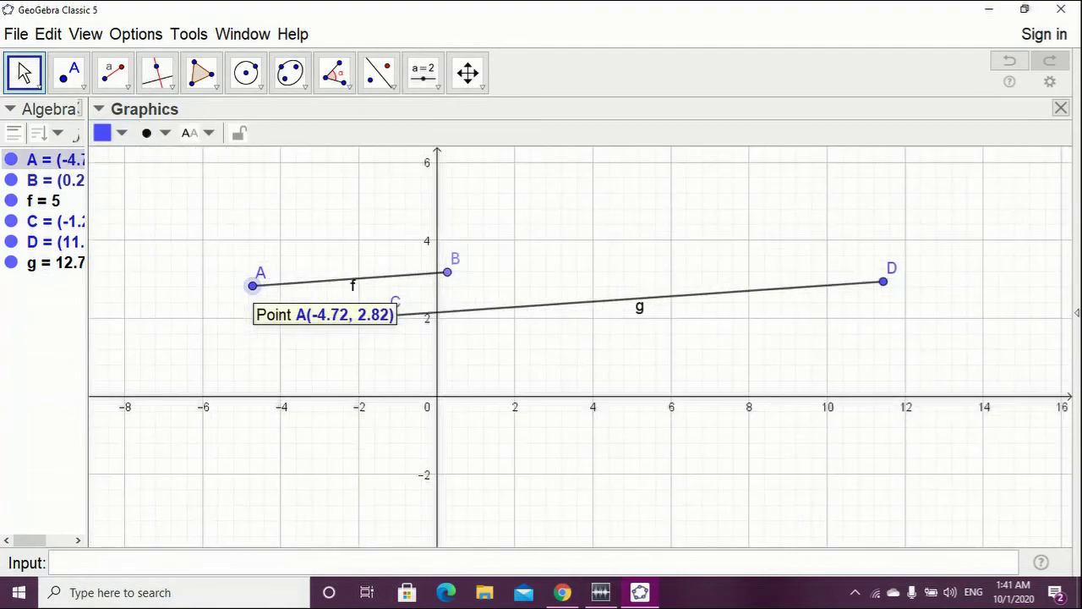
- Delete both segments and all their points from the drawing
scroll(252, 285, "down", 5)
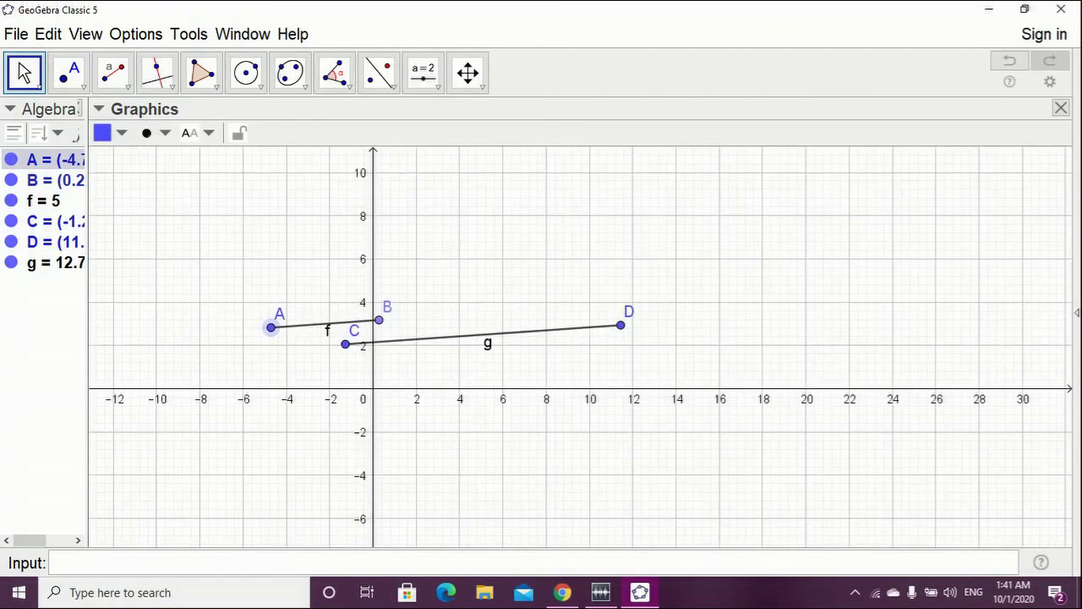
scroll(361, 381, "down", 5)
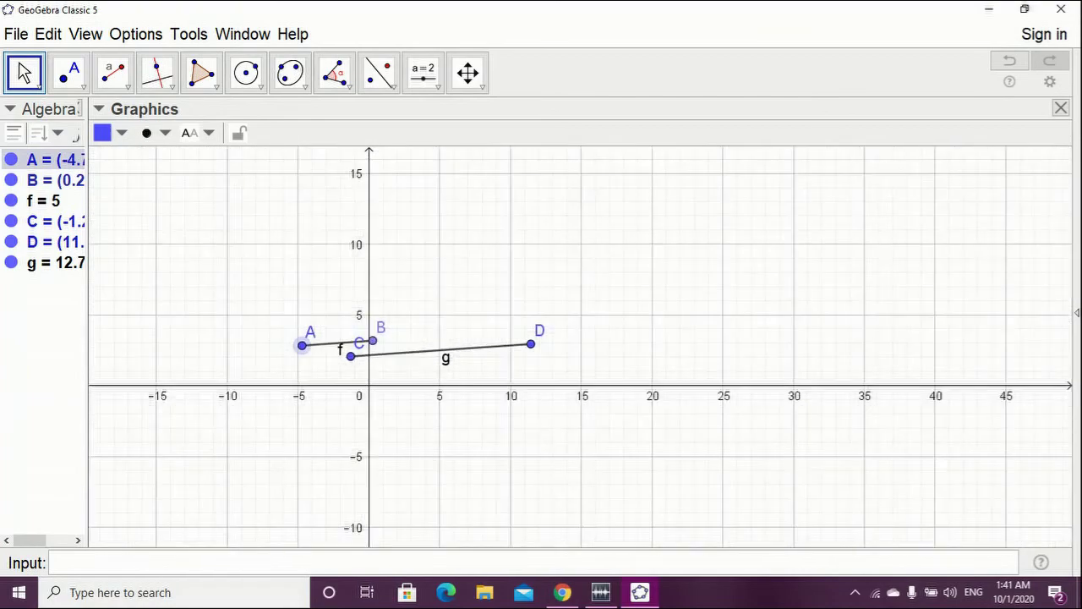
scroll(361, 381, "up", 12)
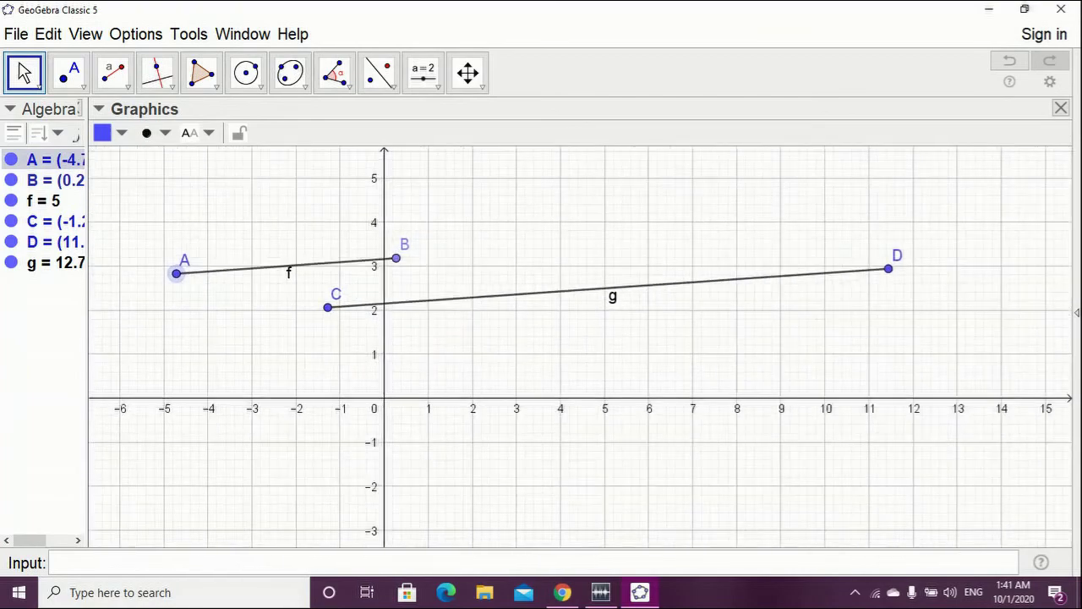
scroll(361, 381, "up", 1)
left_click_drag(361, 381, 361, 438)
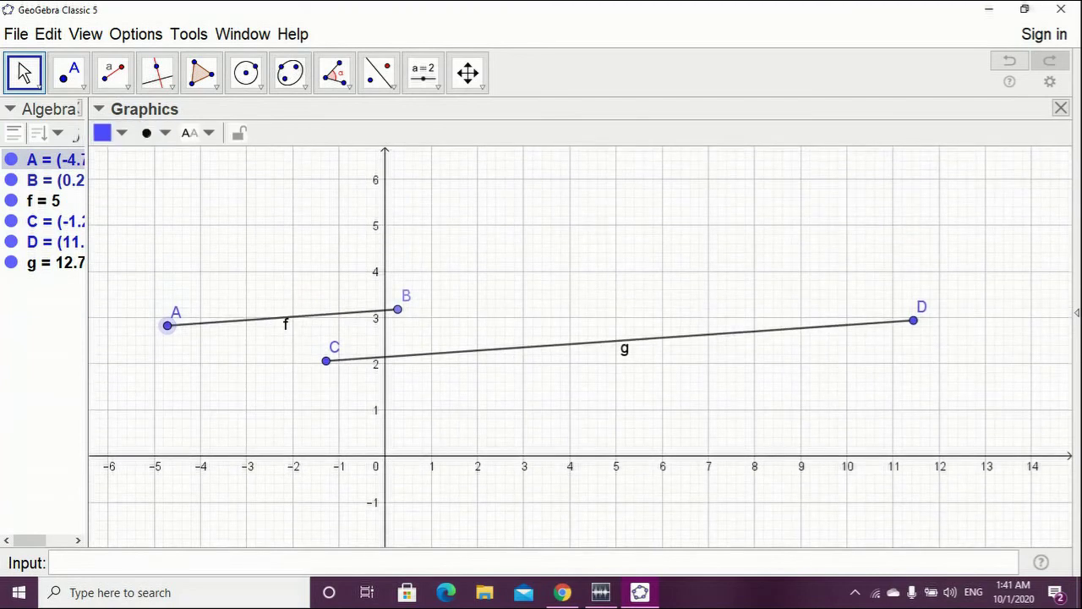
key("ctrl+a")
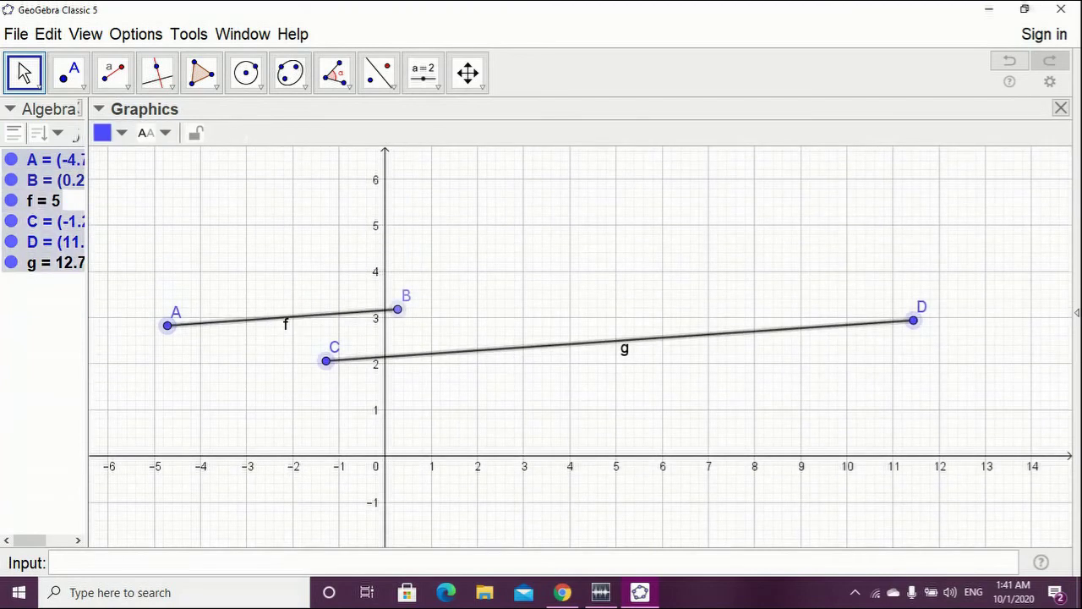
key("Delete")
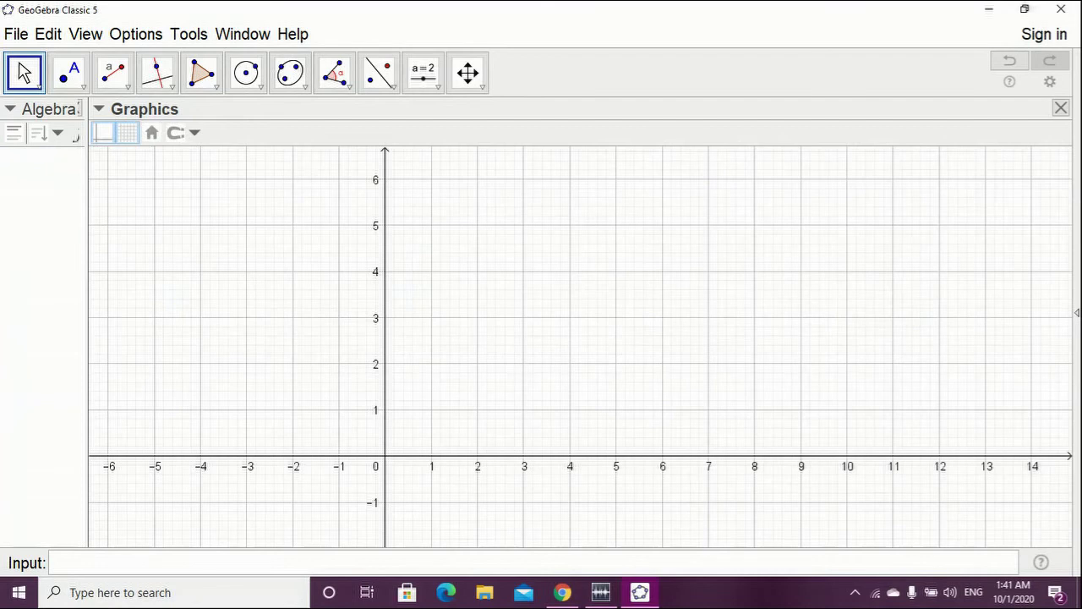
- Draw one ray from about (-2, 0.8) through (8.7, 2.7) and another from about (-3.7, 4) through (7.7, 5.1)
left_click(113, 72)
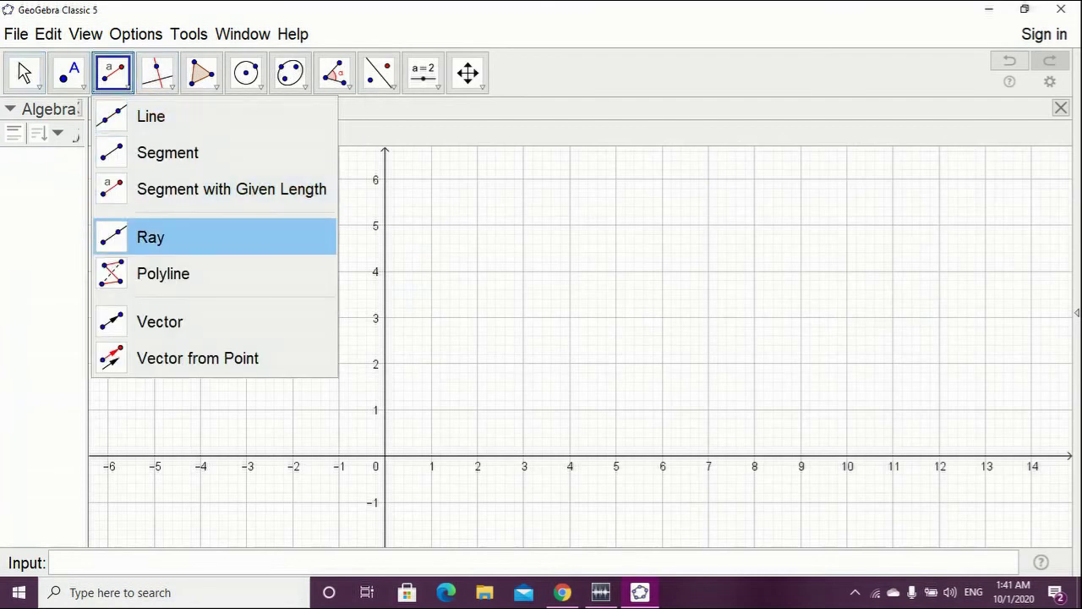
left_click(169, 237)
left_click(289, 417)
left_click(785, 330)
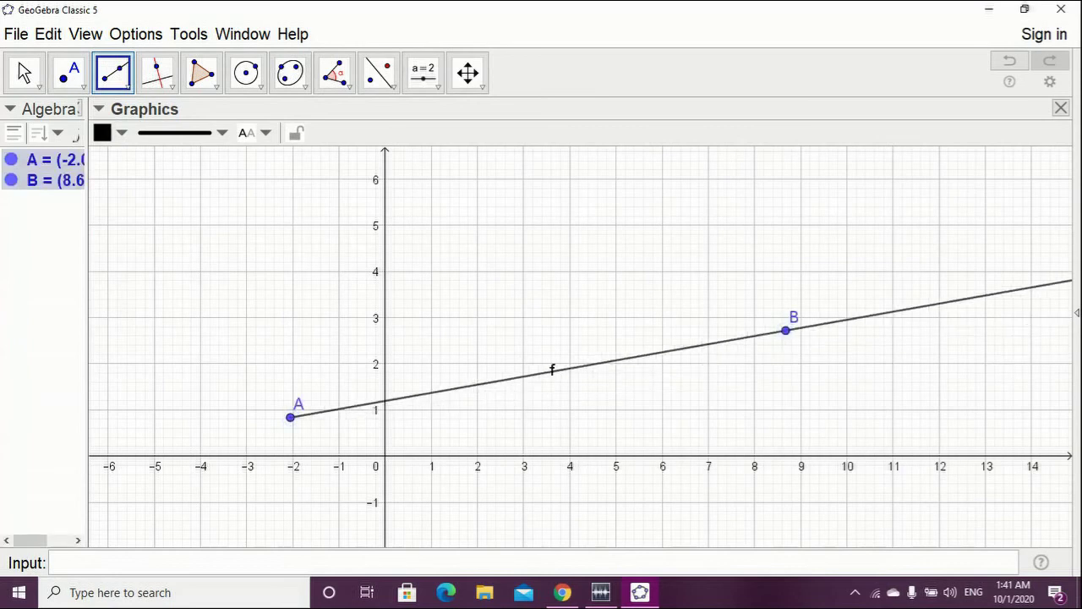
left_click(213, 270)
left_click(743, 223)
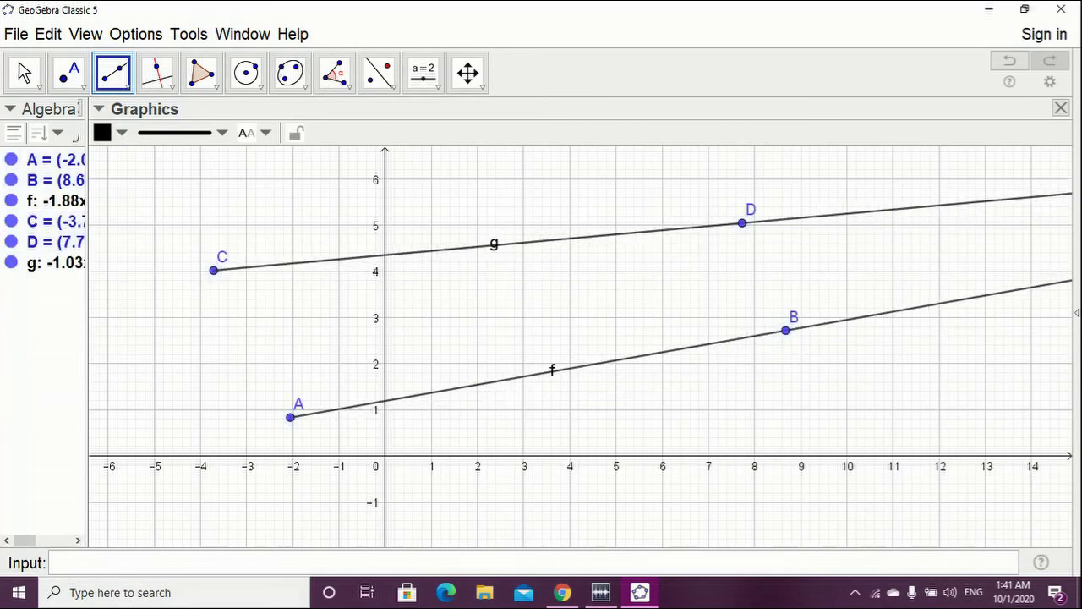
- Draw three more rays: from about (-2, 6) through (7.6, -0.2), (-2.7, -0.4) through (3.9, 3.2), and (-4.6, 2) through (1.8, 5.3)
left_click(292, 178)
left_click(737, 463)
left_click(259, 474)
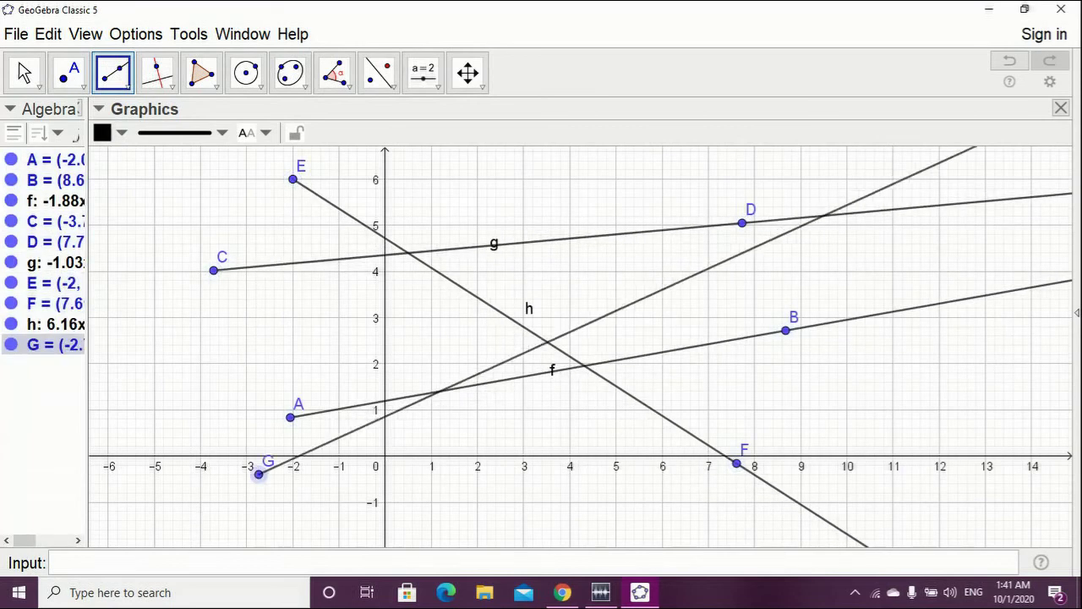
left_click(566, 308)
left_click(172, 364)
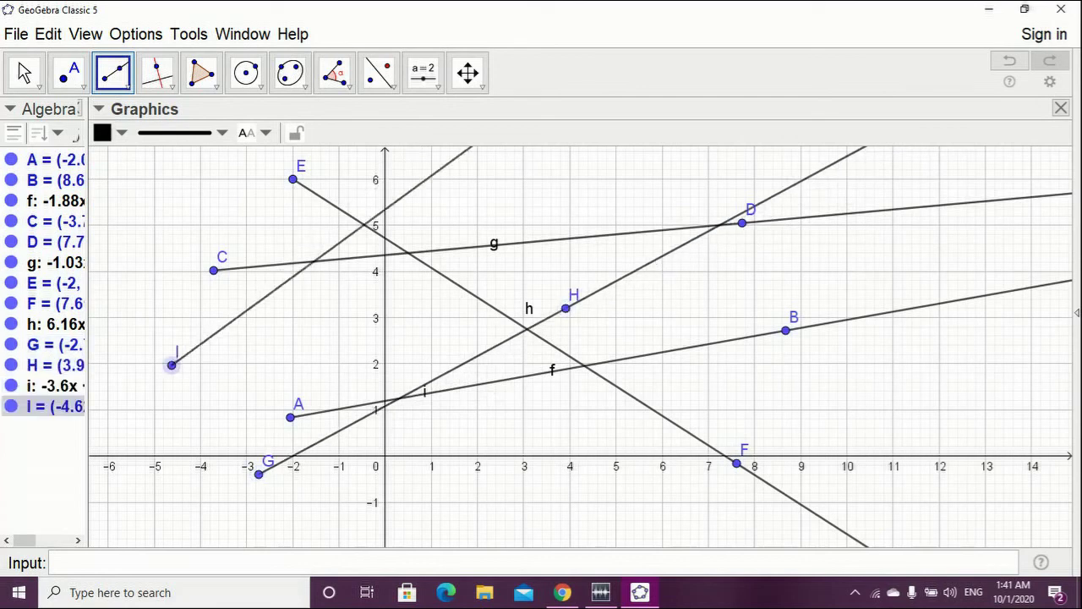
left_click(470, 212)
- Add rays from about (-6.1, 5.6) through (3.4, 0.2), (1.2, -0.9) through (2.9, 3.7), and (-3.9, 0.8) through (5.9, 3.3)
left_click(105, 199)
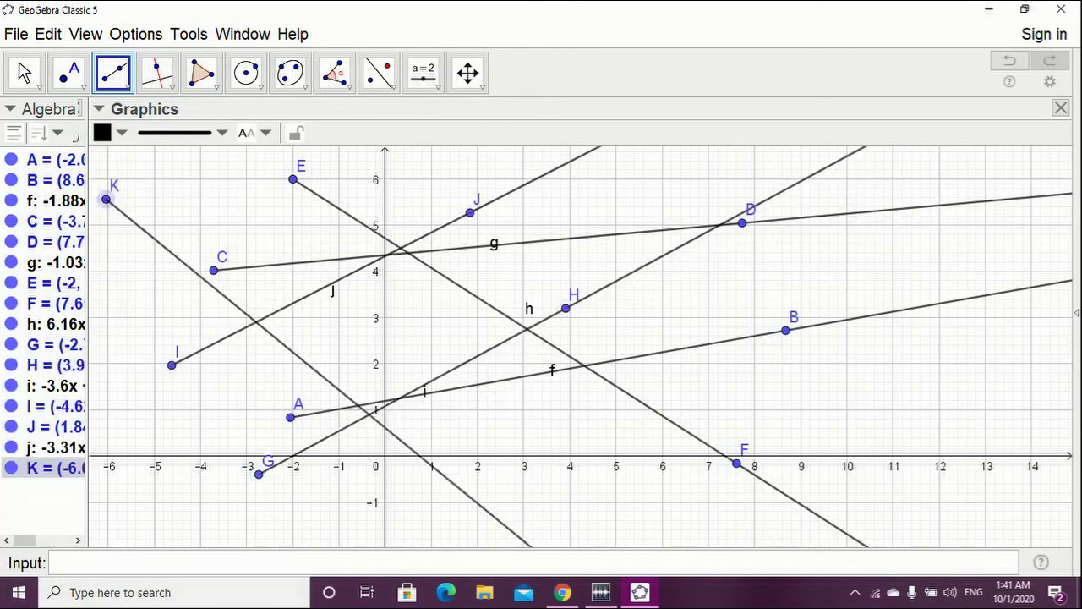
left_click(540, 444)
left_click(440, 497)
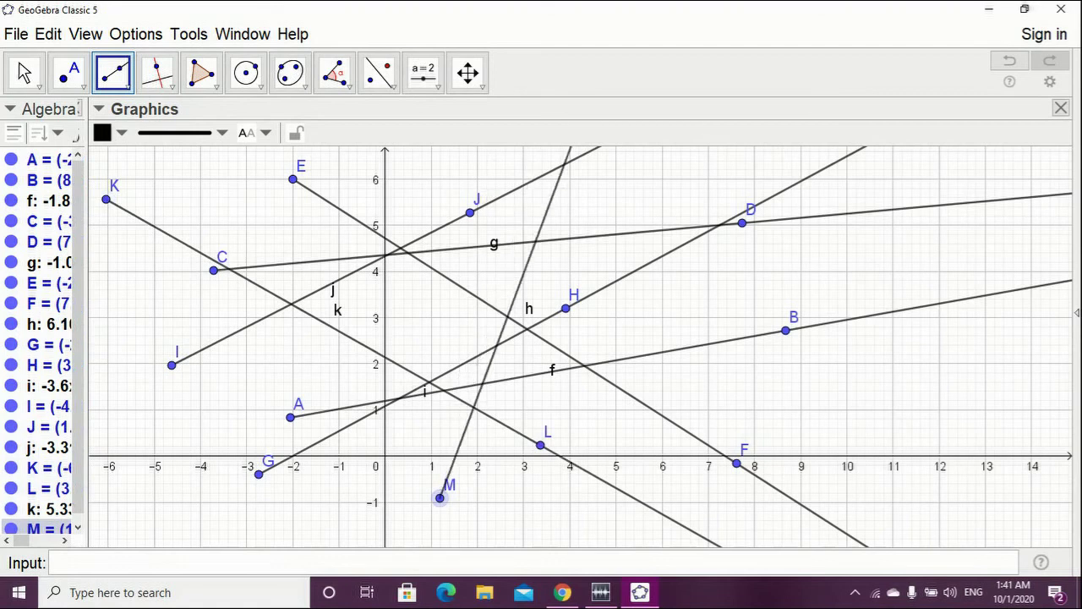
left_click(519, 284)
left_click(207, 417)
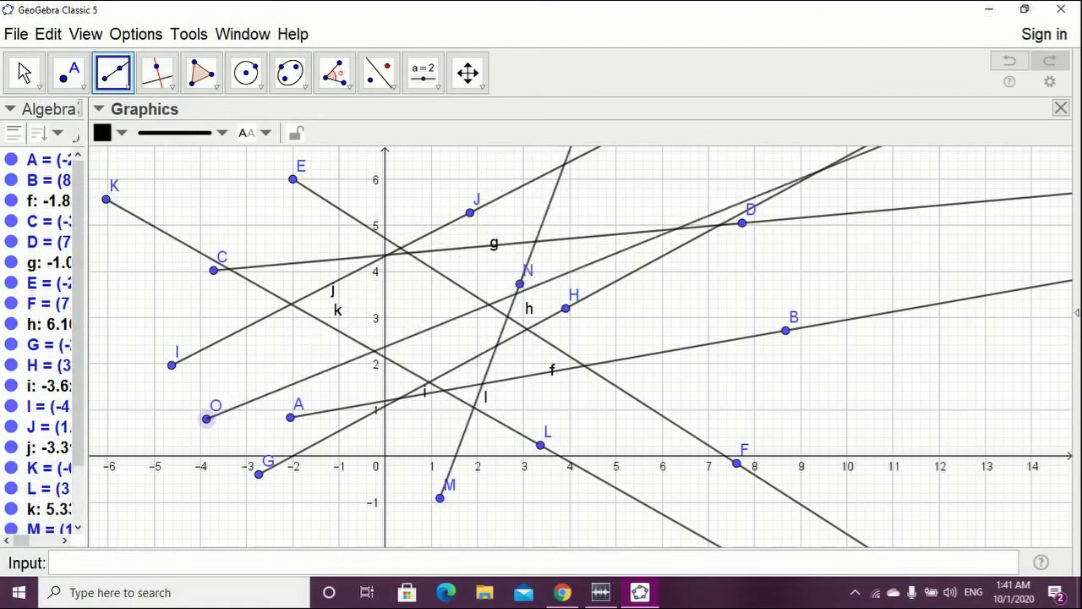
left_click(657, 303)
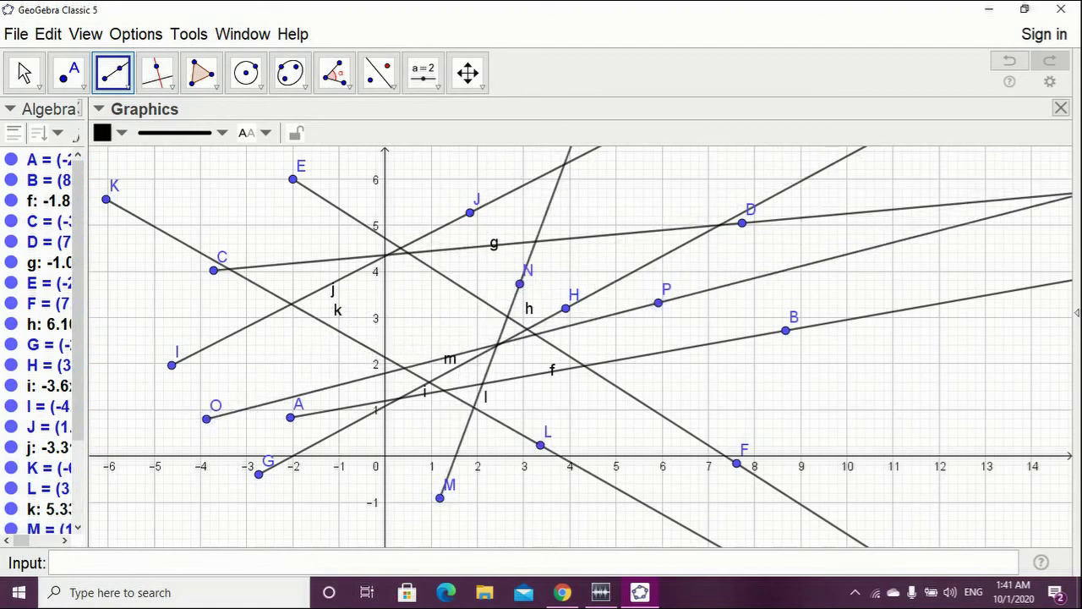
- Delete all the rays together with their points
key("ctrl+a")
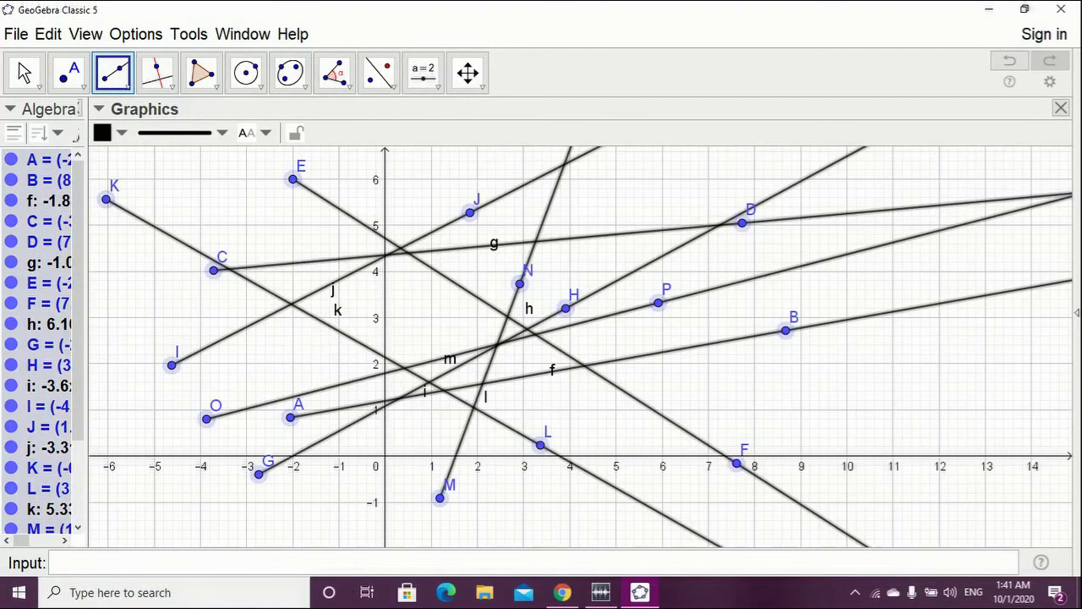
key("Delete")
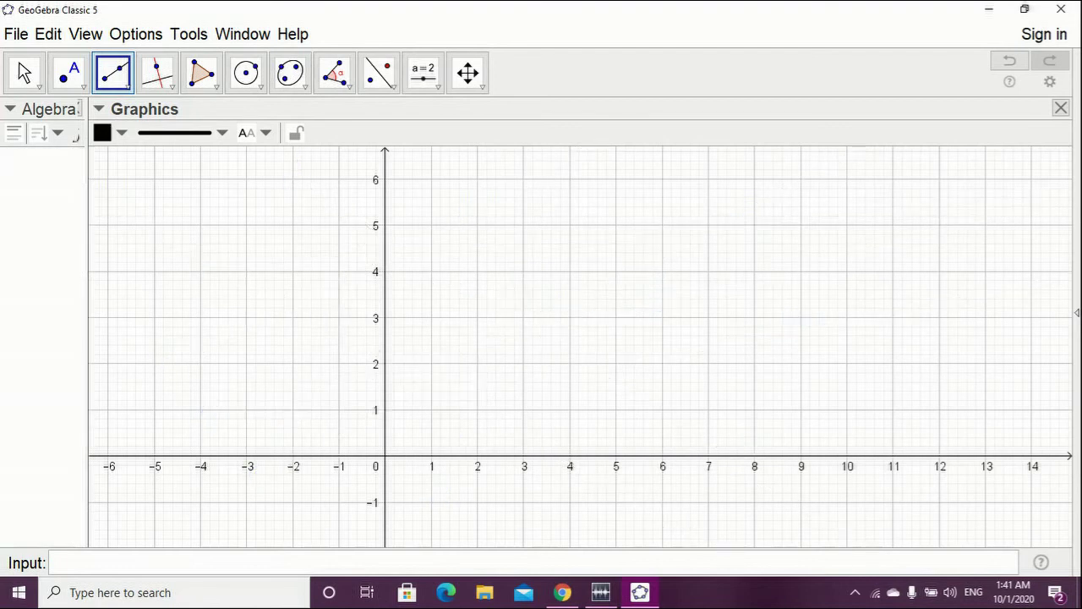
- Draw an open nine-vertex polyline from about (-2.8, -0.2) to (-1.5, 1.3), finishing it by selecting the first vertex again
left_click(113, 72)
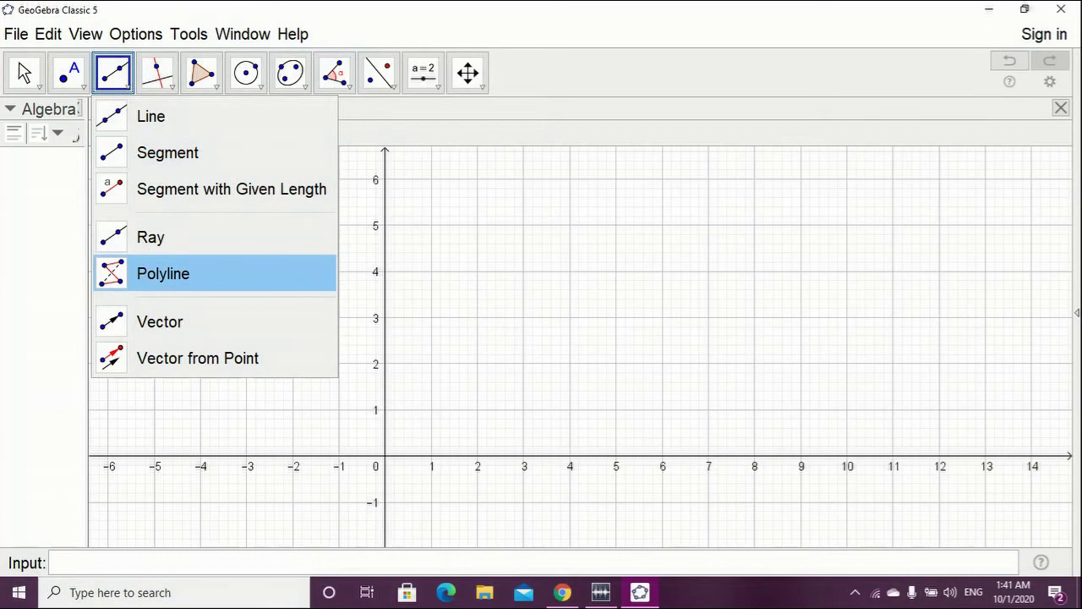
left_click(163, 274)
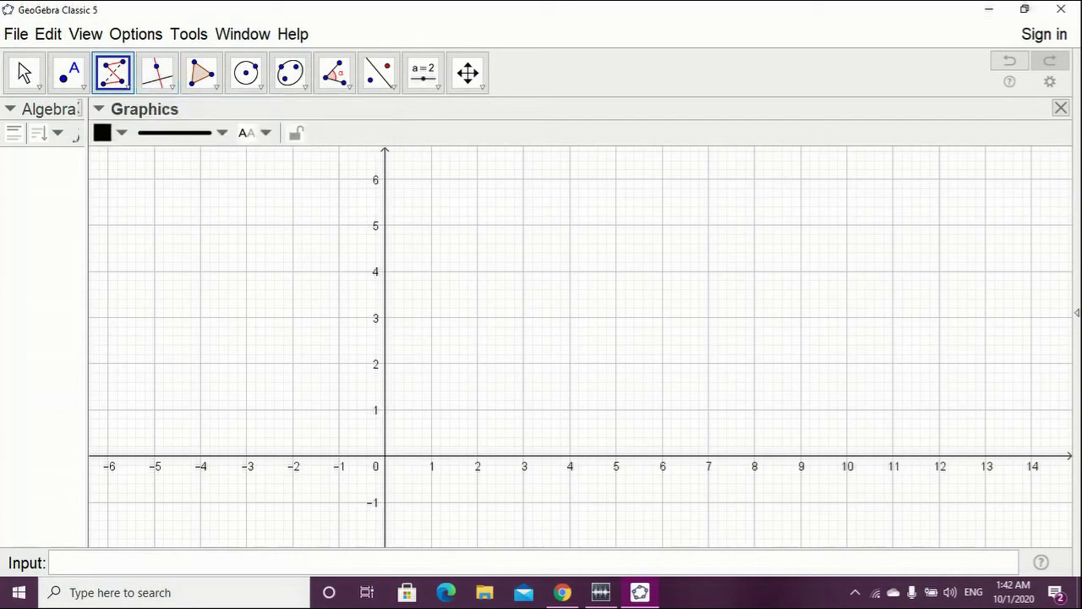
left_click(256, 465)
left_click(684, 447)
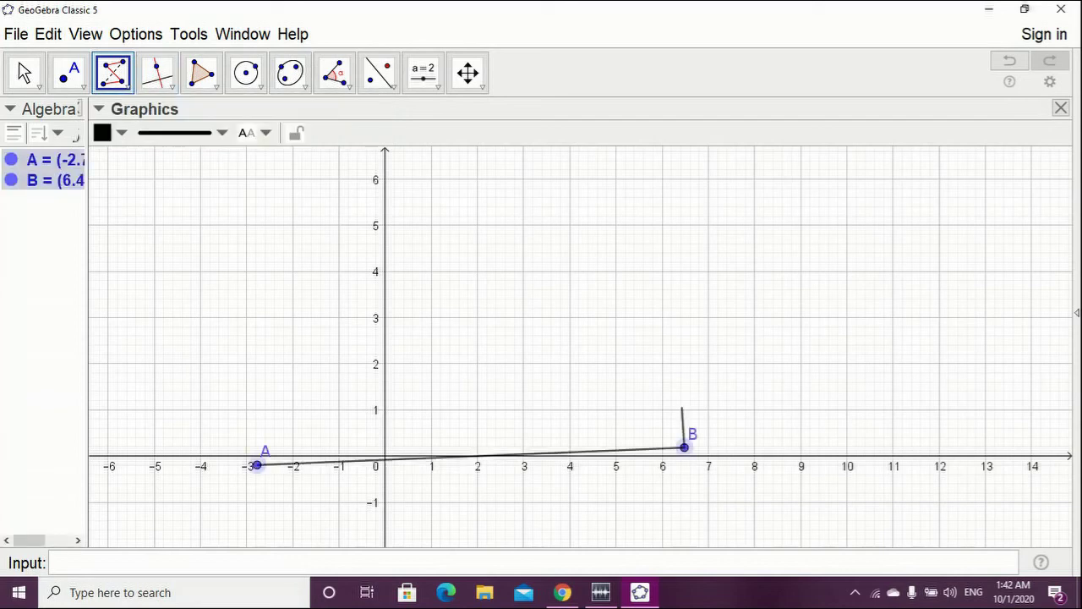
left_click(684, 285)
left_click(453, 305)
left_click(247, 200)
left_click(113, 348)
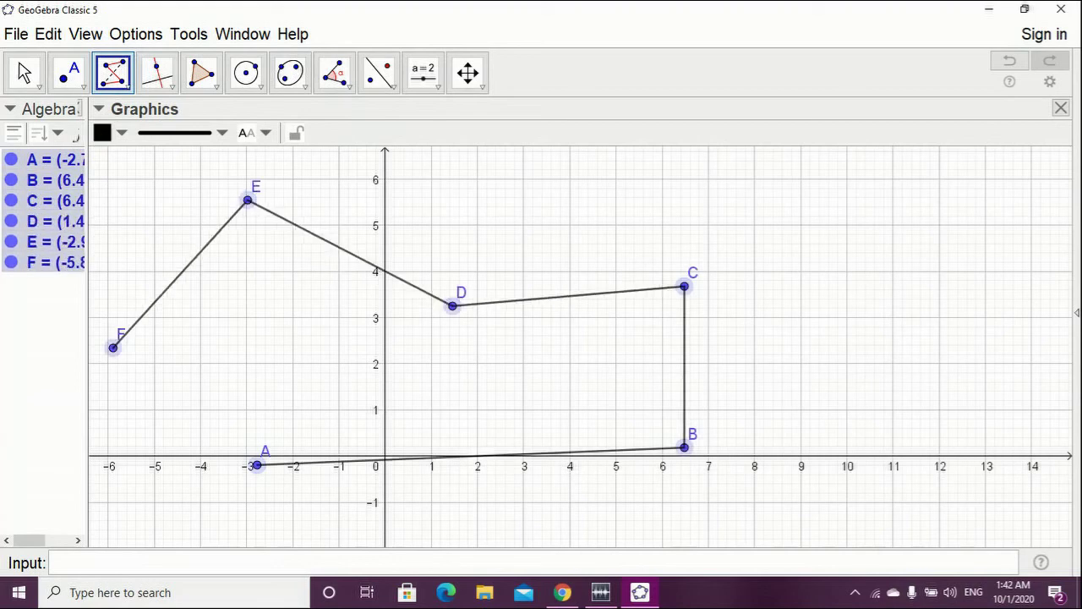
left_click(401, 357)
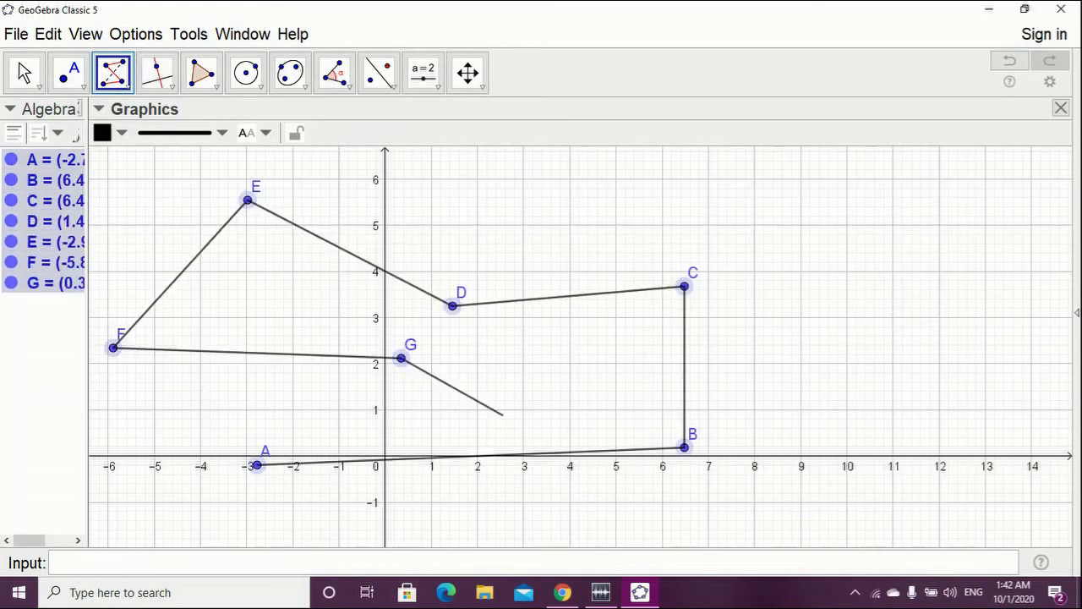
left_click(592, 398)
left_click(318, 397)
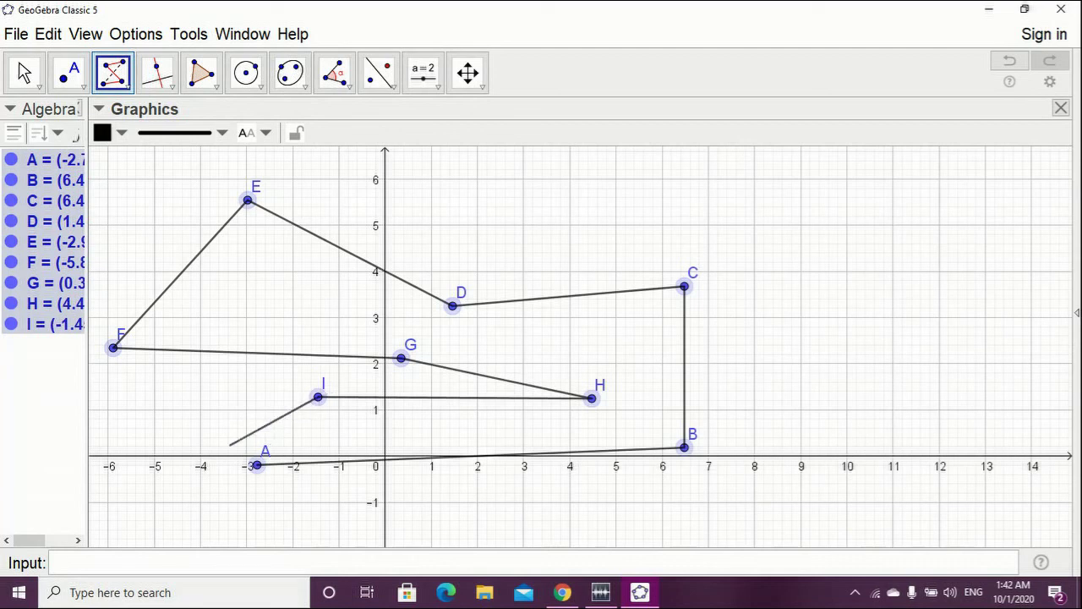
left_click(256, 464)
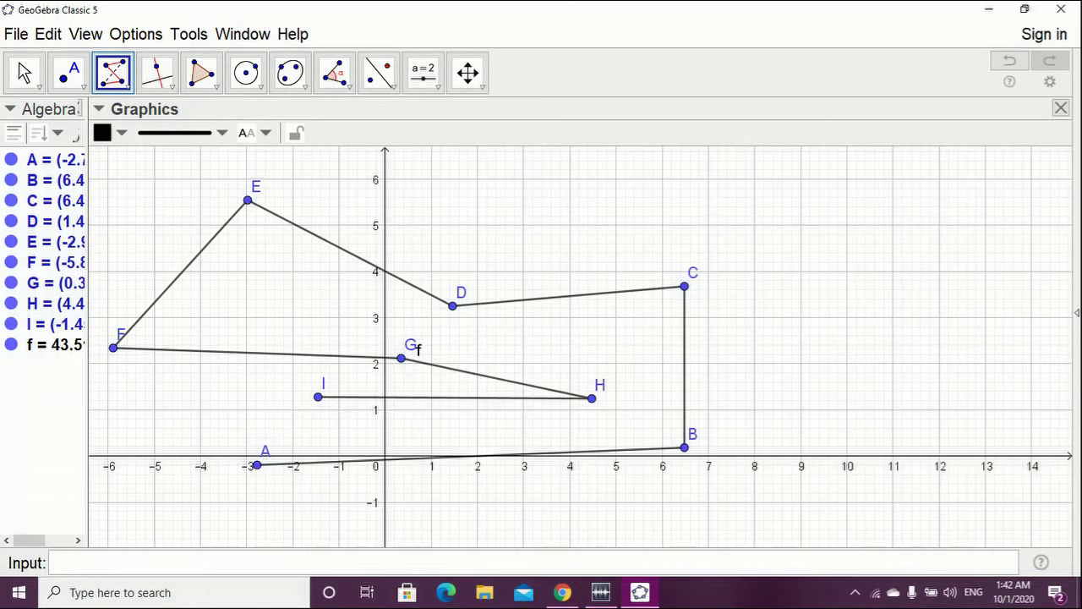
- Reshape the polyline by moving I to about (2.7, 4.5), G to (-5, -0.5), E to (-1.4, 1.7), D to (-4.4, 4.3) and C to (0, 2.7)
left_click(24, 72)
left_click_drag(321, 405, 520, 257)
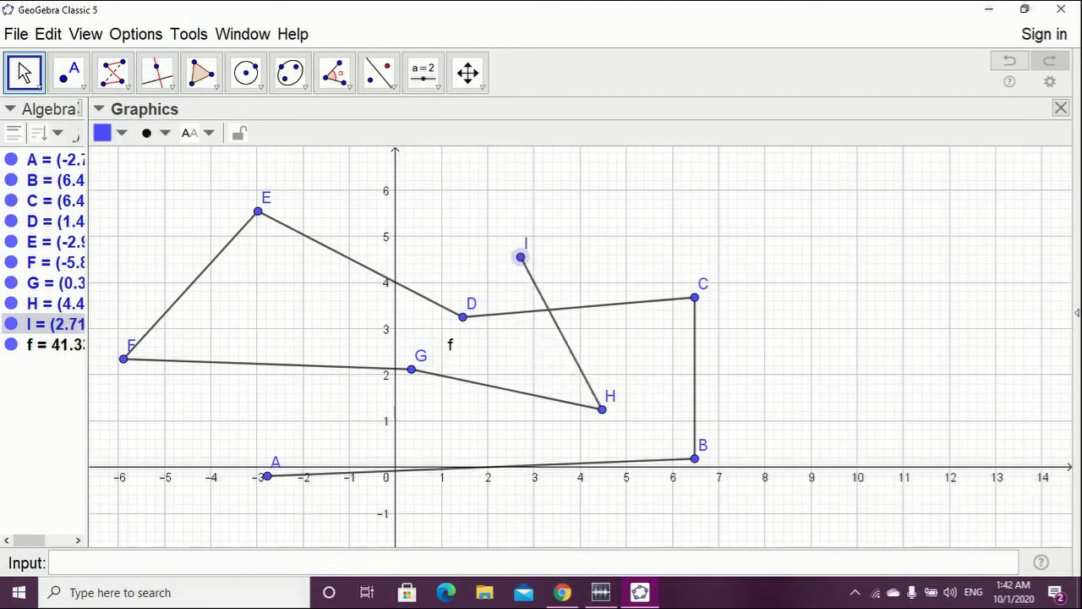
left_click_drag(420, 355, 166, 490)
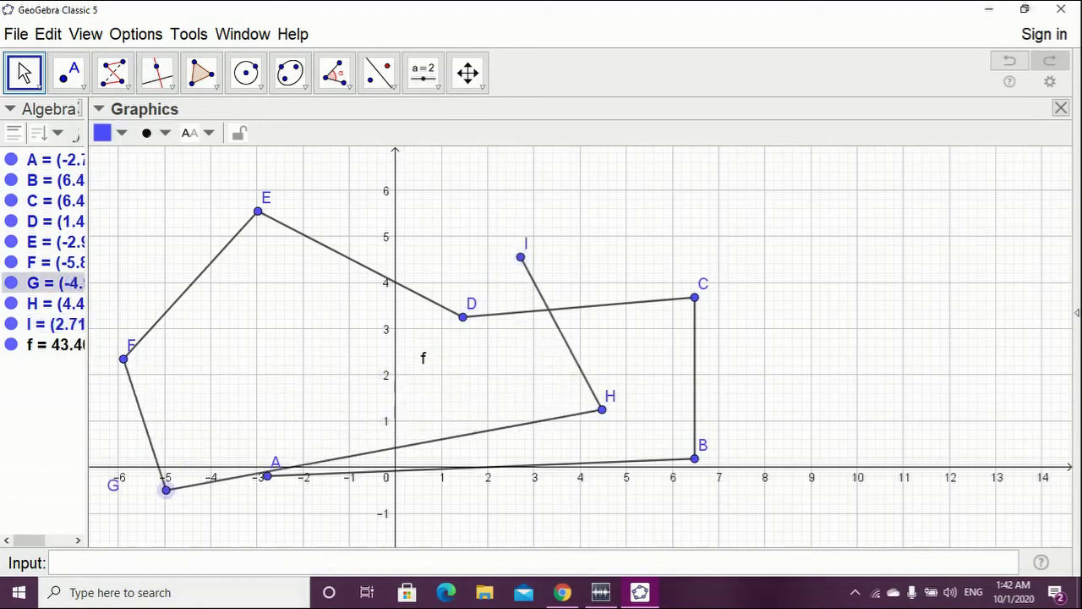
left_click_drag(258, 211, 330, 390)
left_click_drag(463, 317, 192, 266)
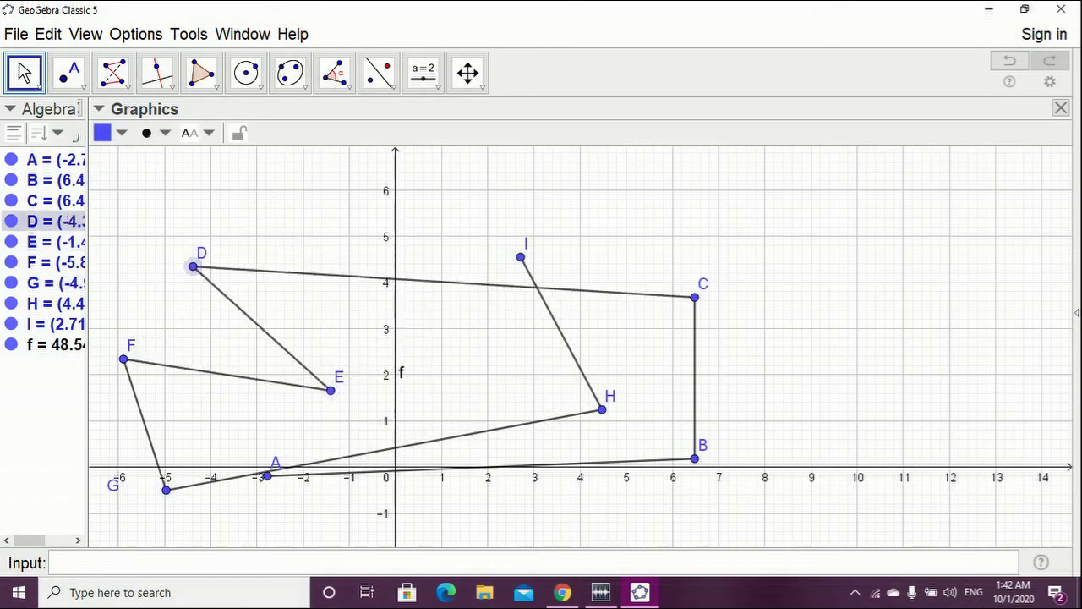
left_click_drag(694, 296, 396, 341)
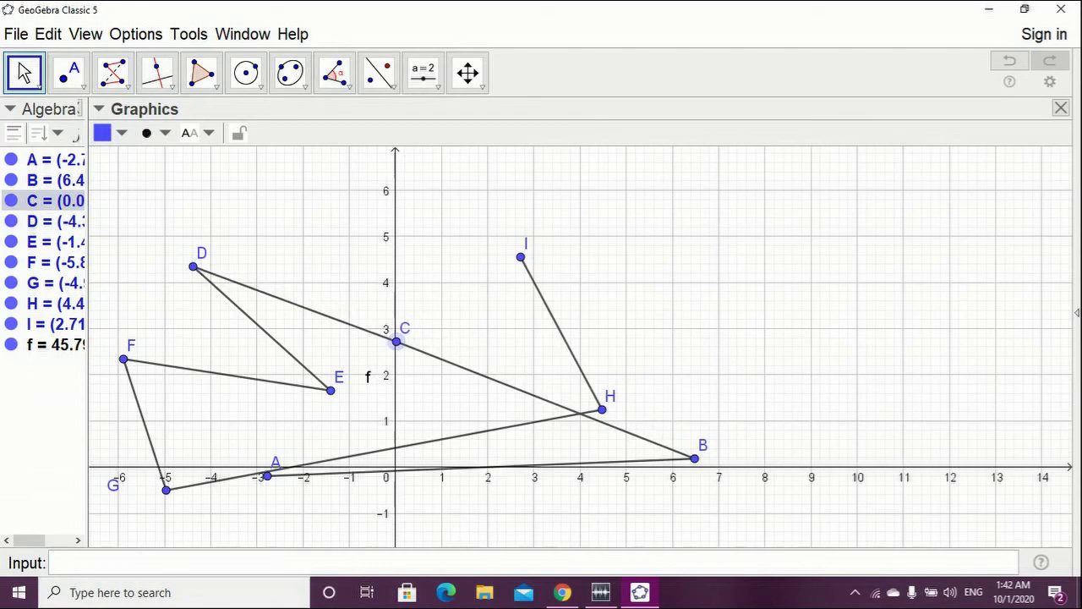
- Delete the polyline and all its vertices
key("ctrl+a")
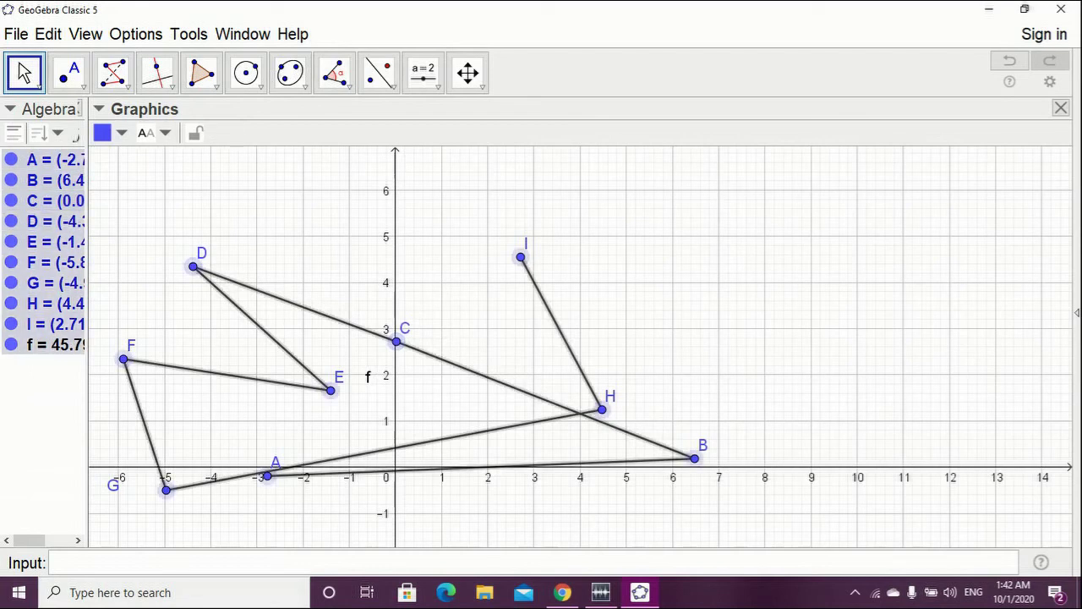
key("Delete")
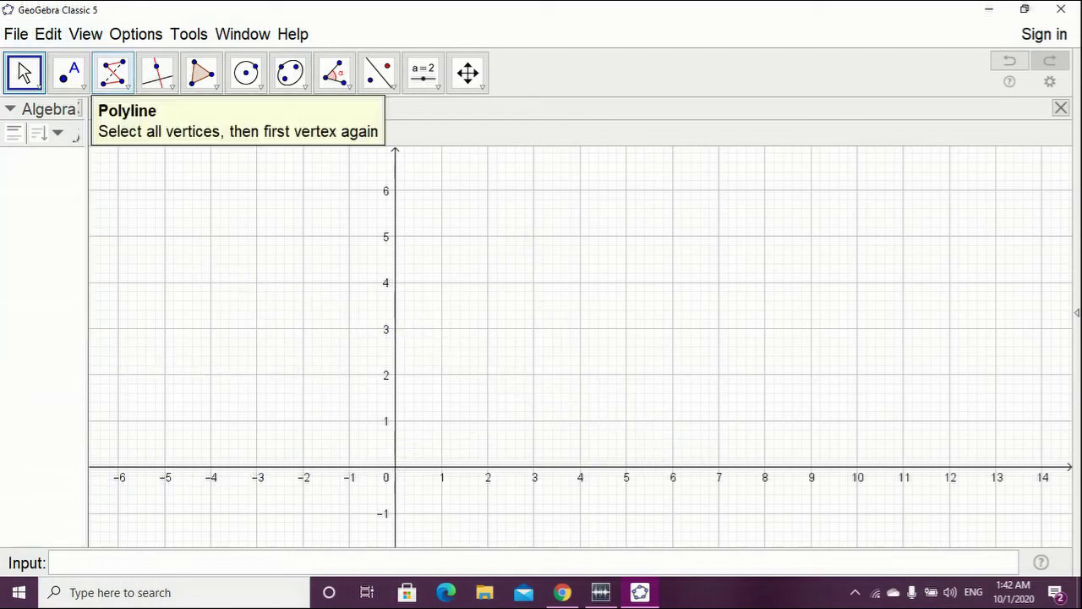
- Place two free points at about (-3, 1.7) and (3.8, 4.2) with the Point tool
left_click(126, 86)
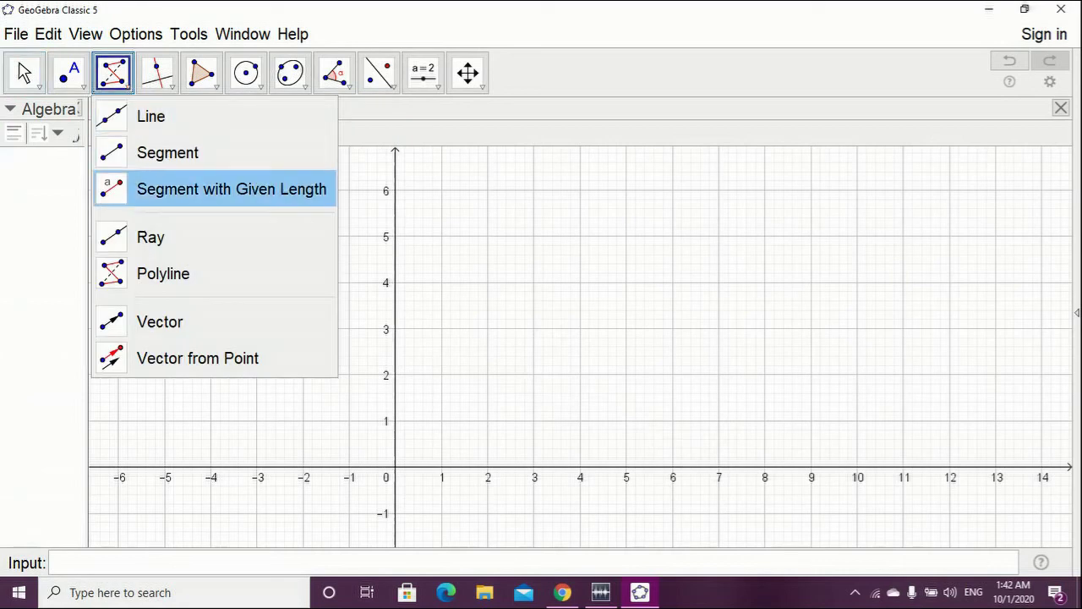
left_click(160, 321)
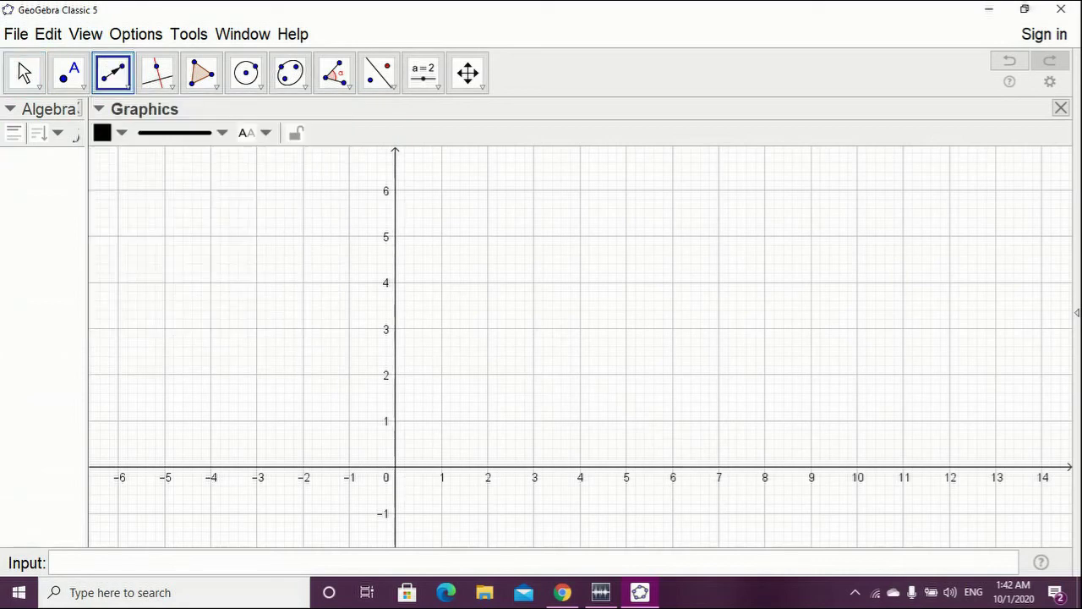
left_click(70, 75)
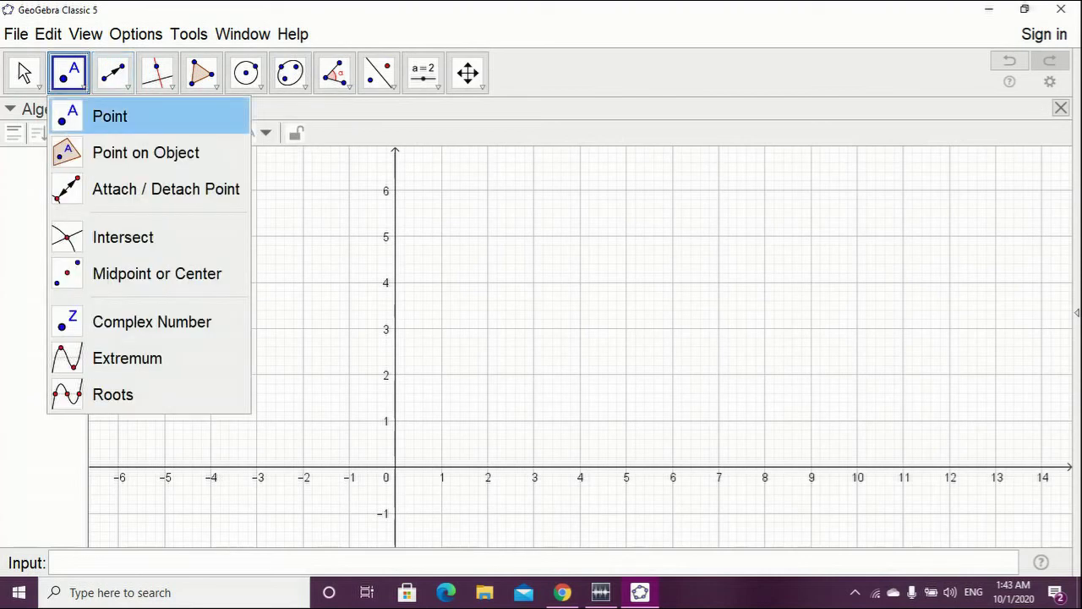
left_click(110, 116)
left_click(257, 388)
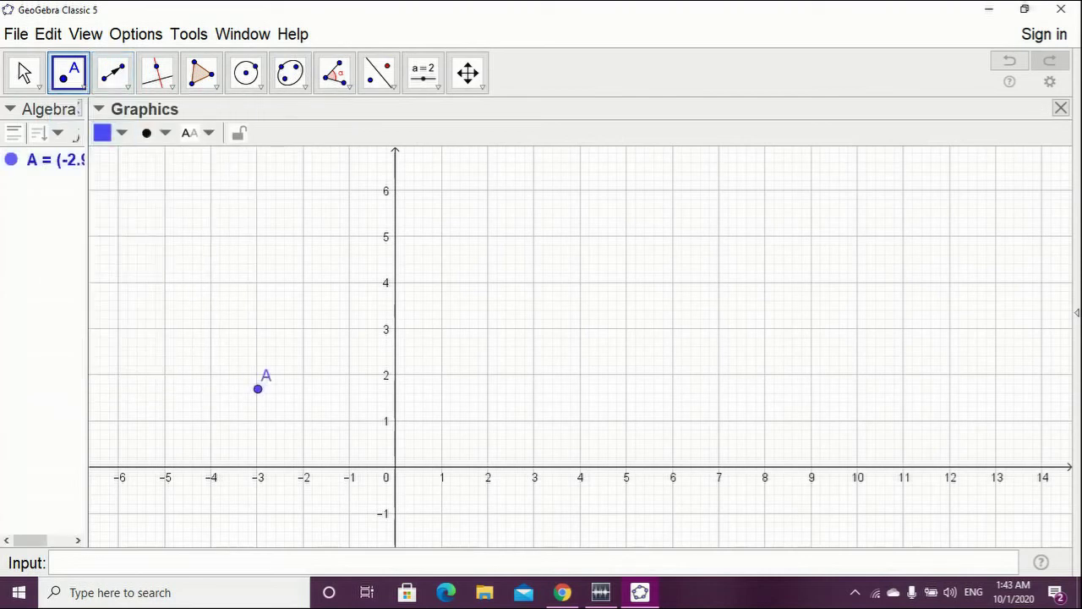
left_click(572, 273)
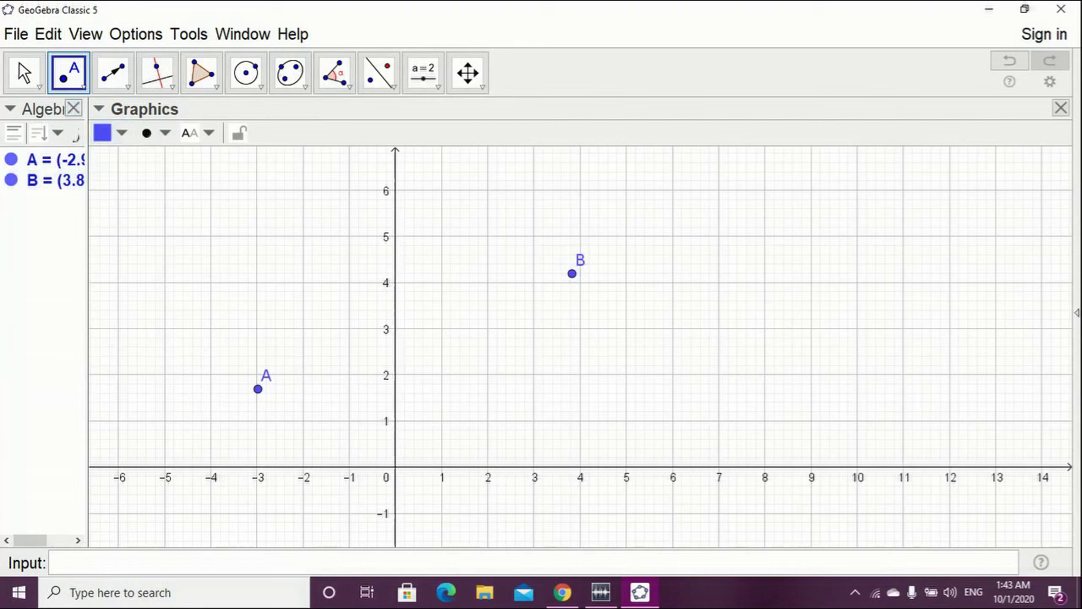
- Draw a vector from point A to point B with the Vector tool
left_click(114, 74)
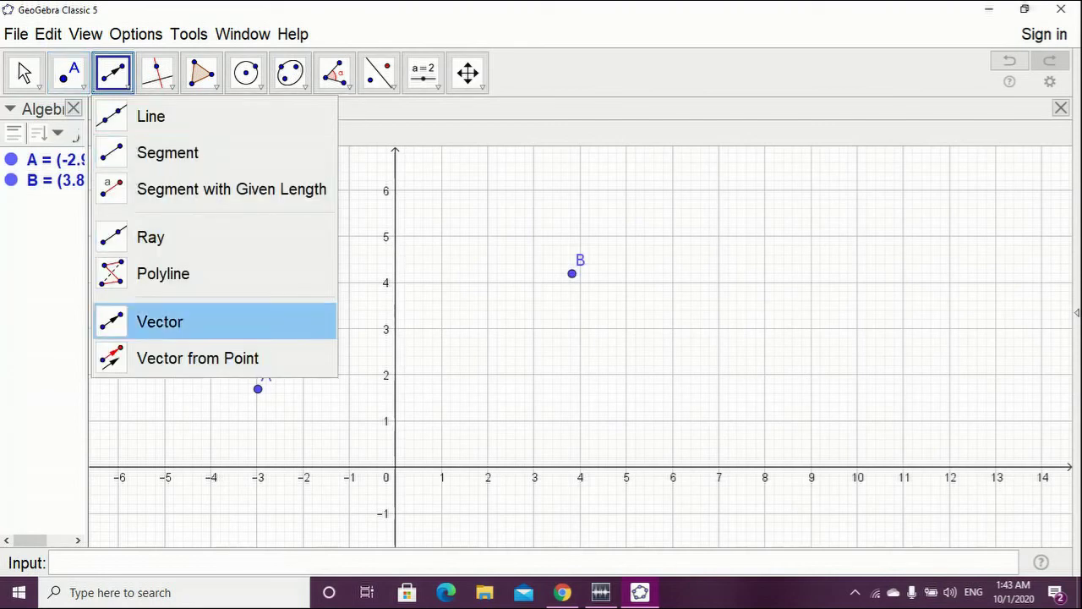
left_click(160, 321)
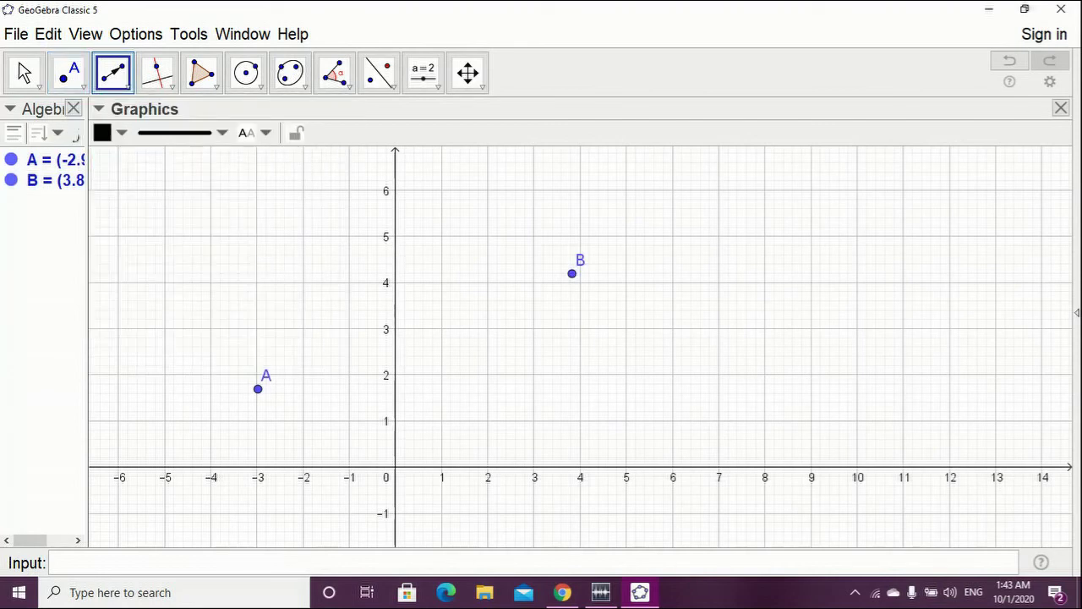
left_click(257, 389)
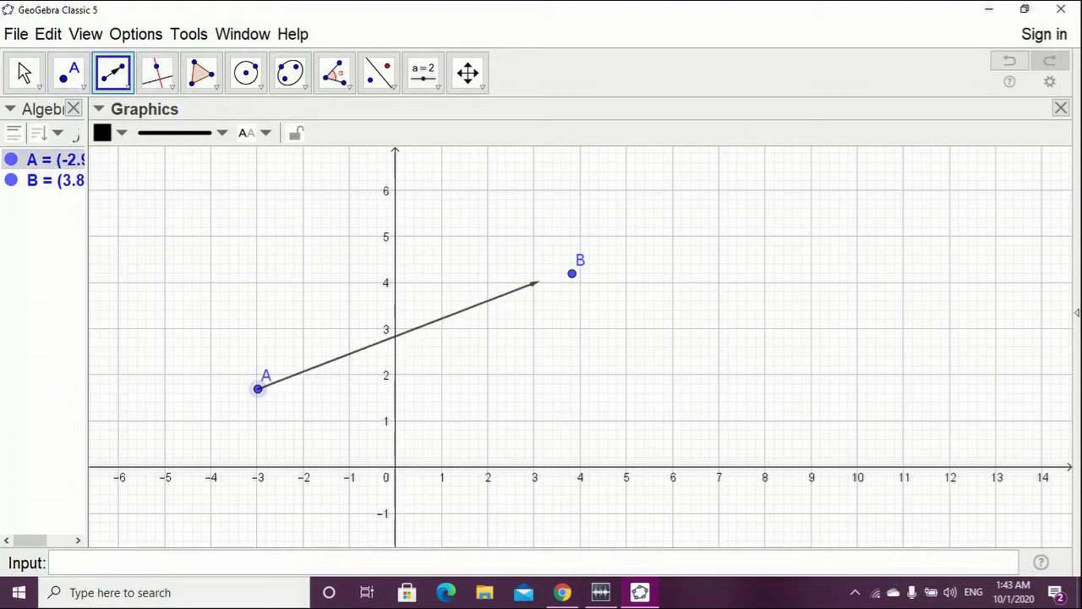
left_click(572, 273)
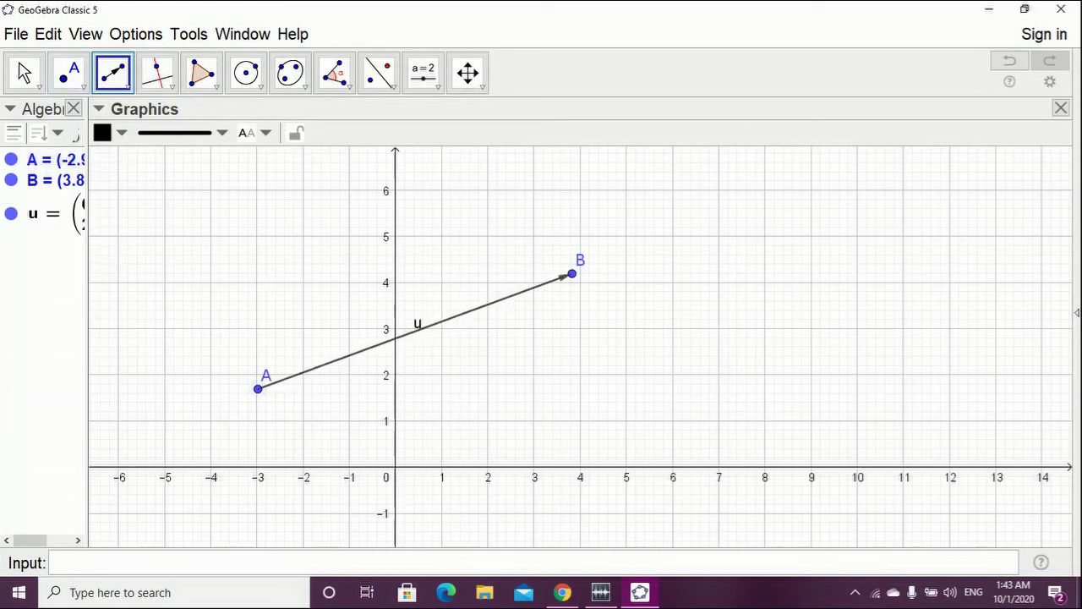
- Move B to about (5.6, 4.5) and A to about (-3.4, 2.7), and widen the Algebra view to show the full coordinates
left_click(23, 73)
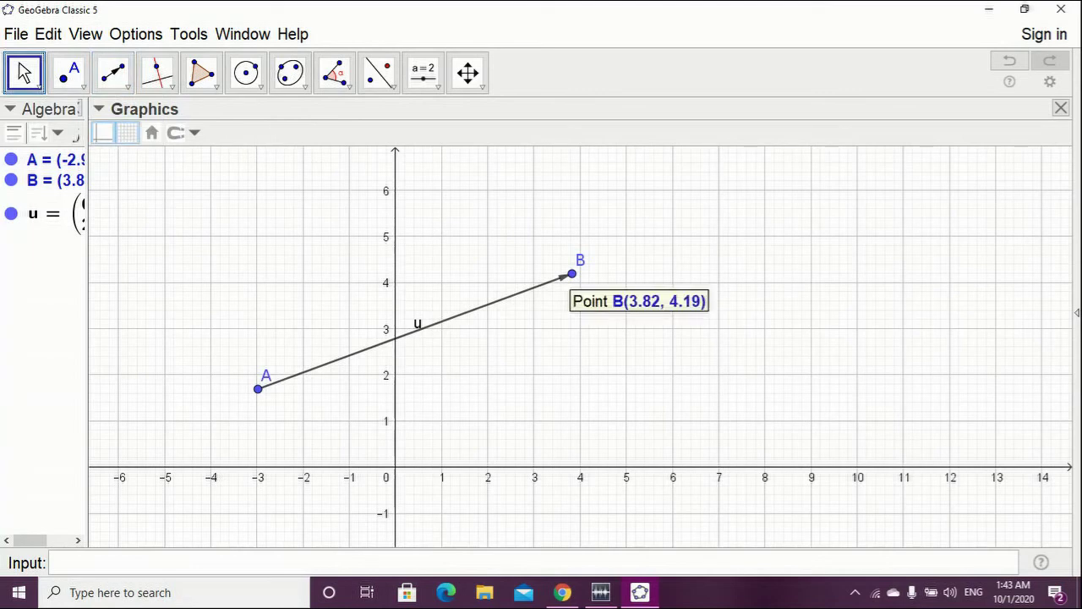
left_click_drag(572, 273, 654, 259)
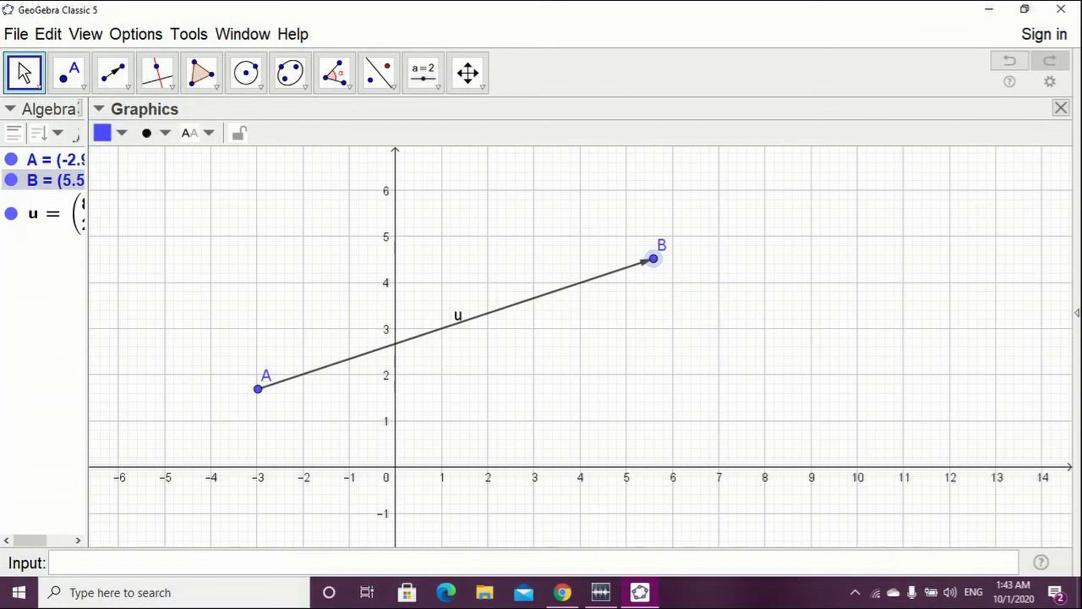
left_click_drag(258, 388, 237, 341)
left_click_drag(88, 338, 207, 339)
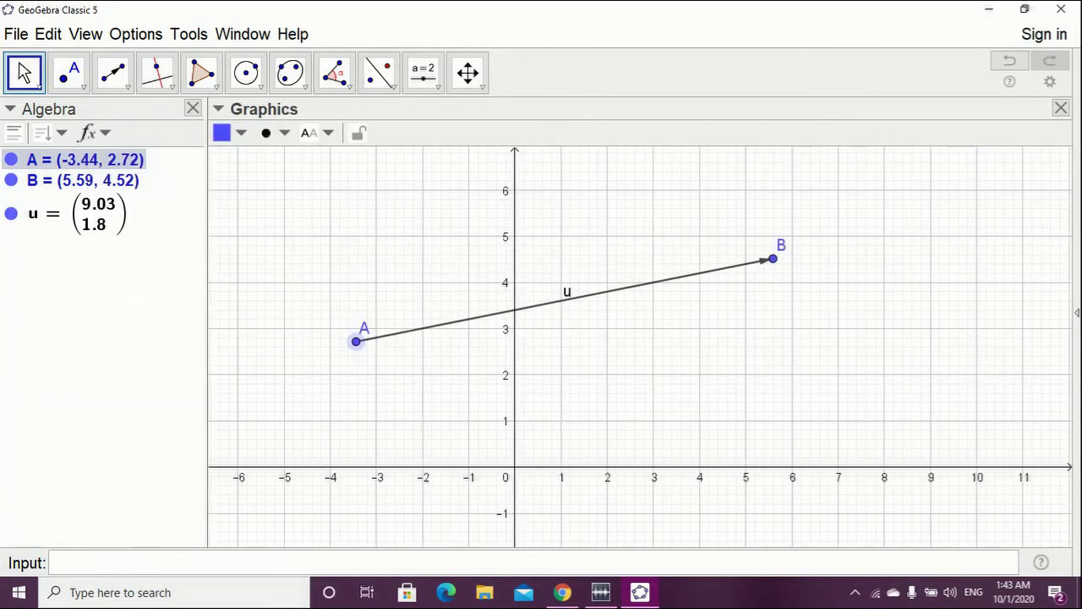
- Move A to (-3, 3), shift the whole vector so B lies at about (4.7, 5.1), and place A at (-4, 3)
left_click_drag(356, 341, 376, 328)
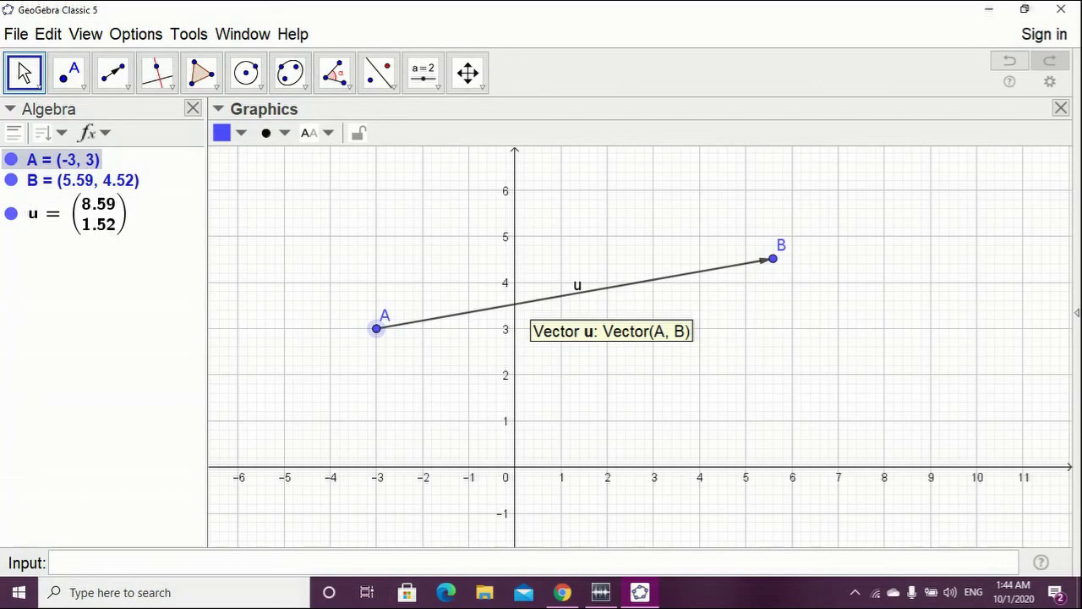
left_click_drag(519, 302, 478, 276)
left_click_drag(334, 302, 330, 328)
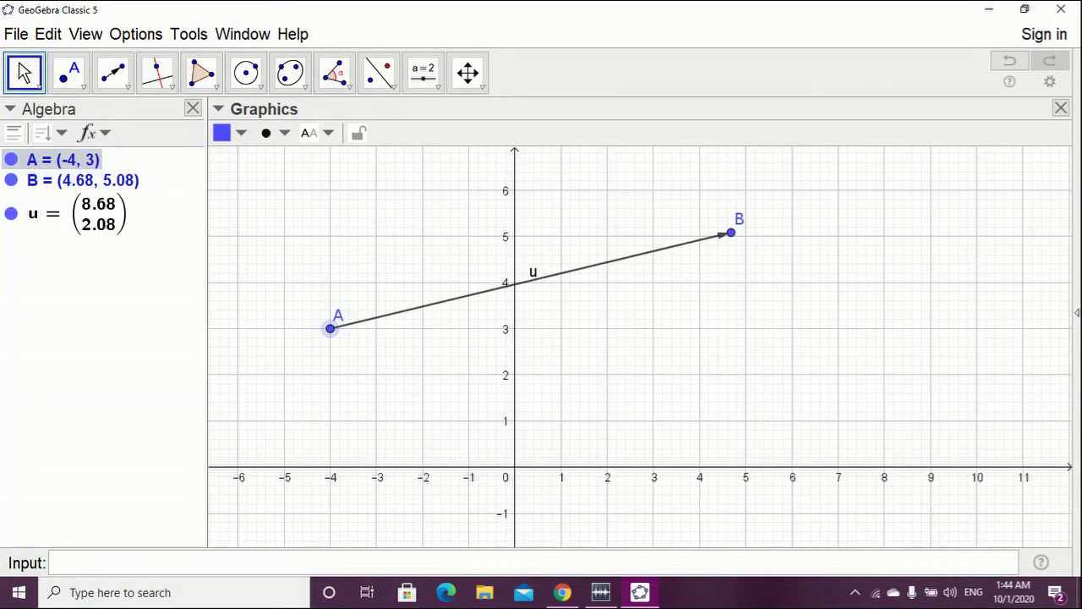
- Draw a second vector from about (-3.1, -0.3) to (4, 2) below the first, and move its end point to (1, 1)
scroll(571, 316, "up", 1)
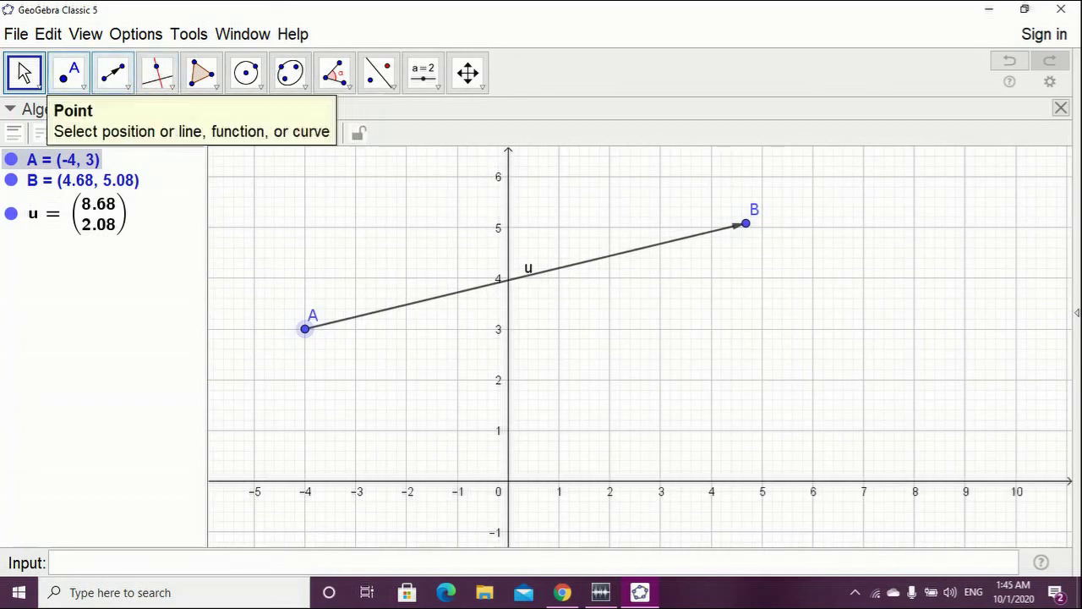
left_click(113, 72)
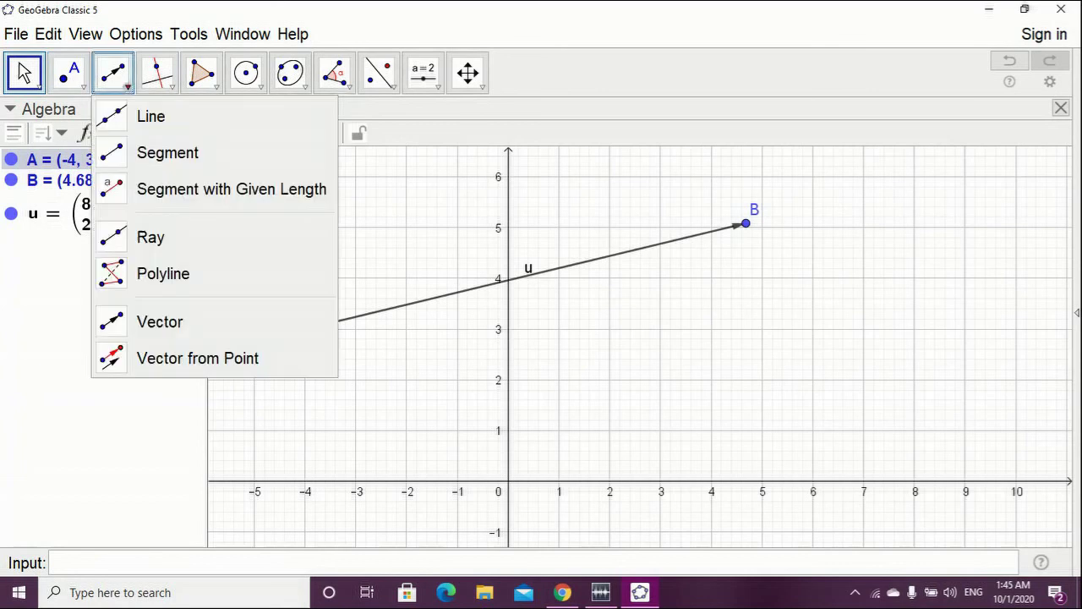
left_click(160, 321)
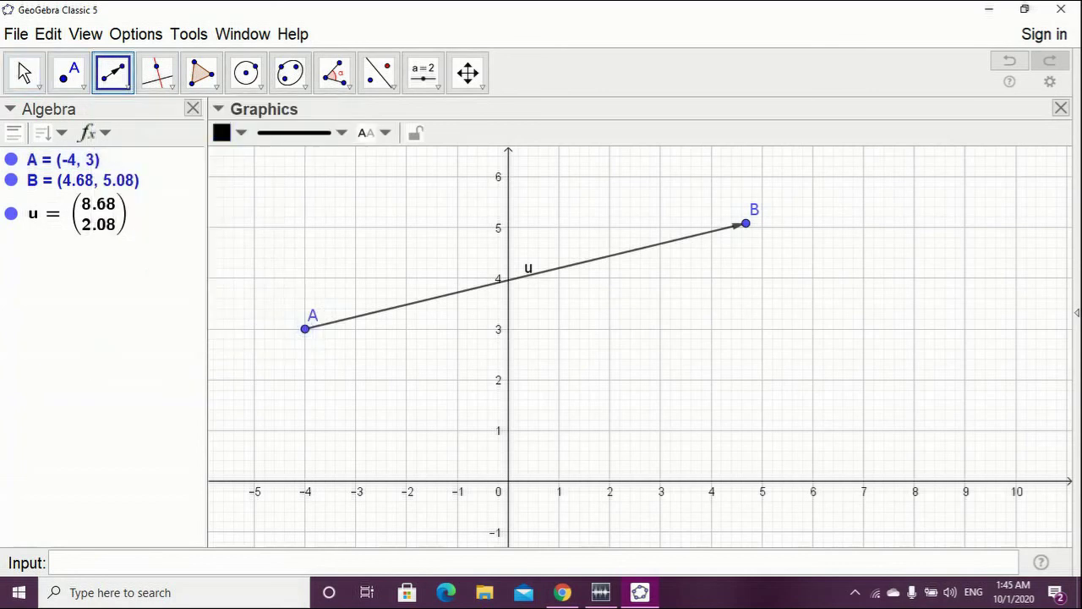
left_click(353, 497)
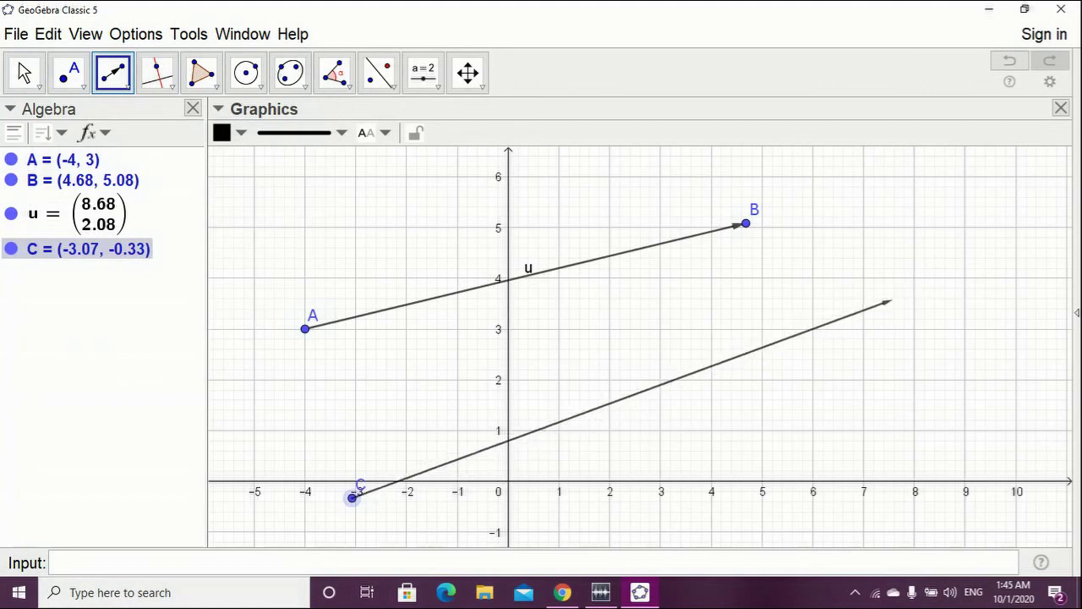
left_click(711, 379)
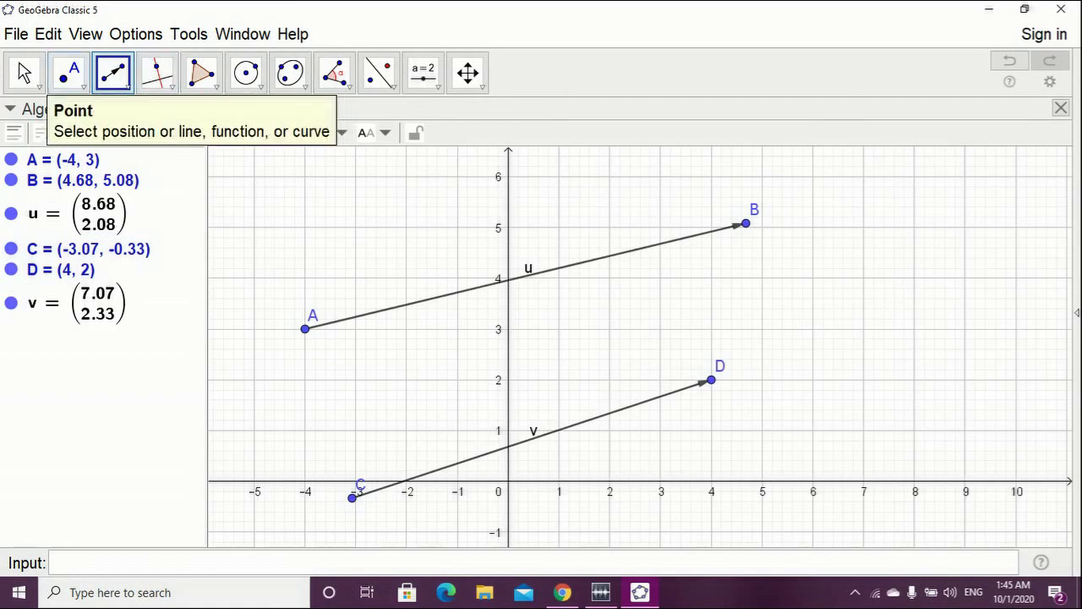
left_click(24, 73)
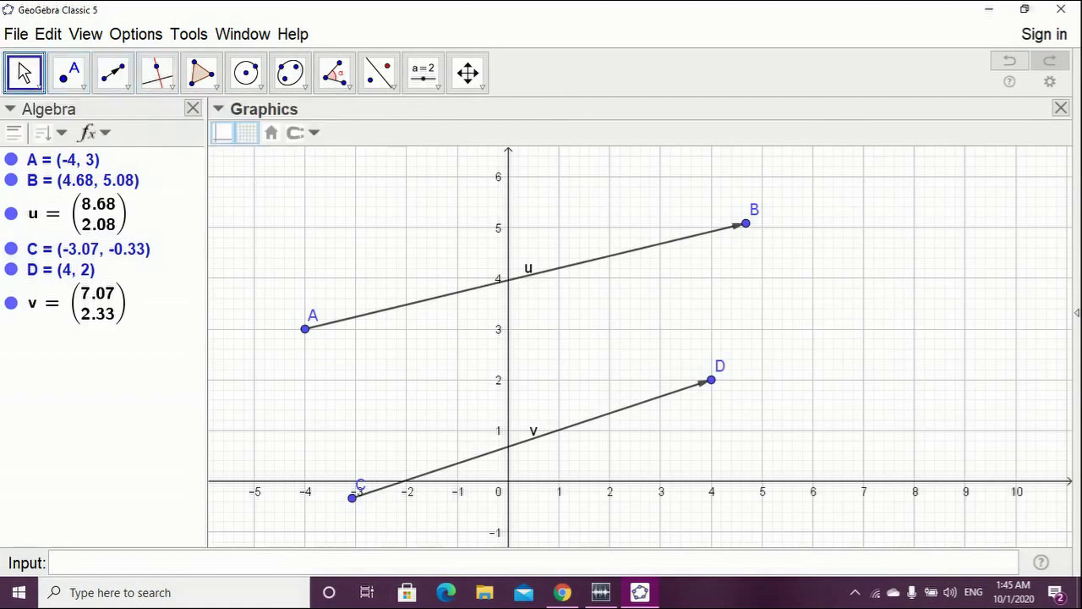
left_click_drag(711, 380, 559, 430)
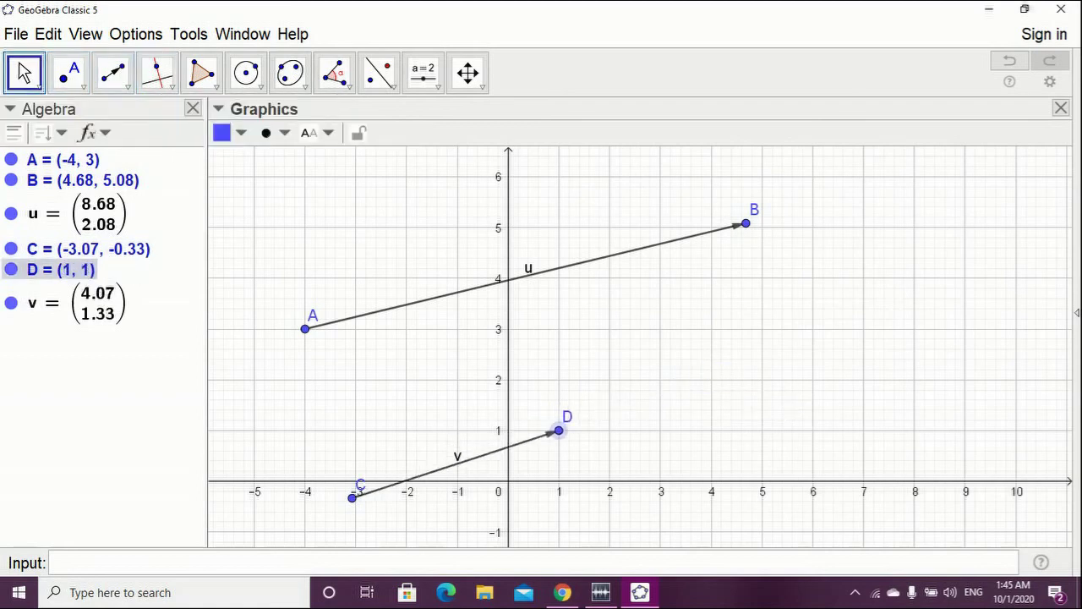
- Place a free point between the two vectors at about (-1.2, 1.7)
left_click(114, 73)
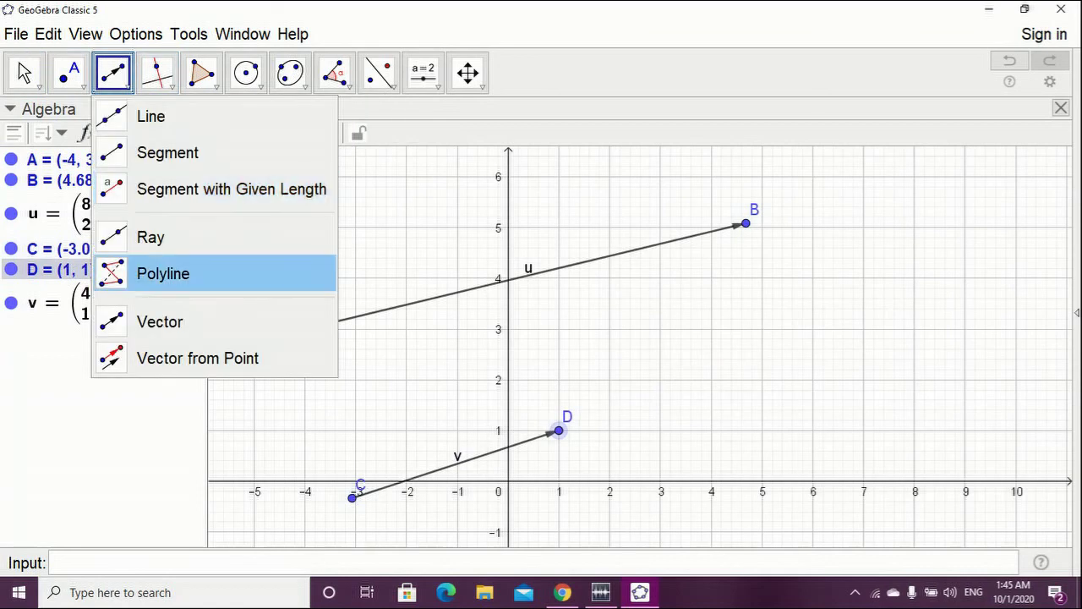
left_click(198, 357)
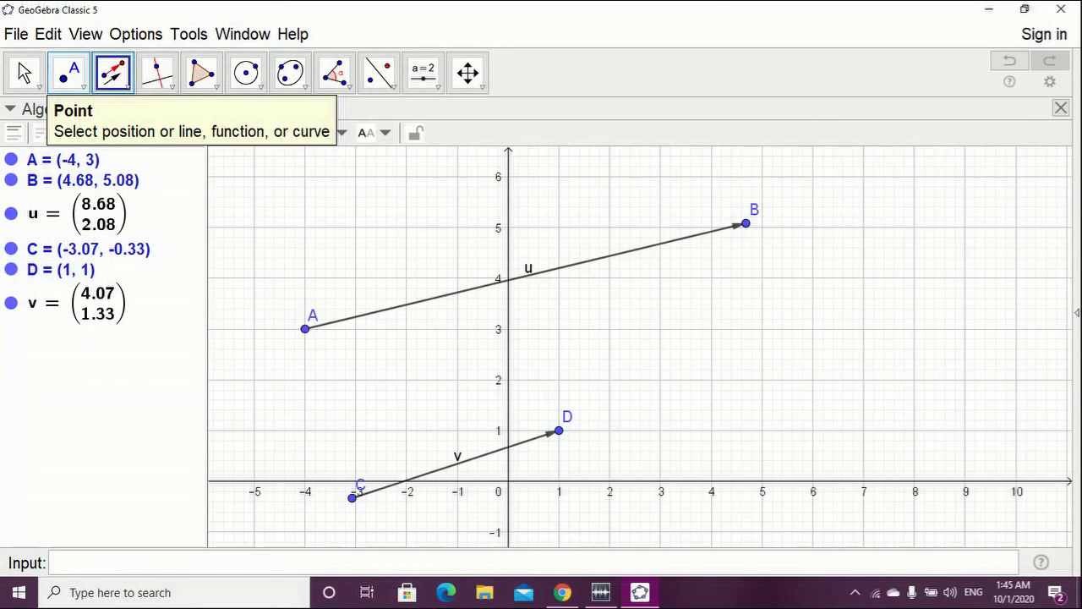
left_click(69, 72)
left_click(449, 397)
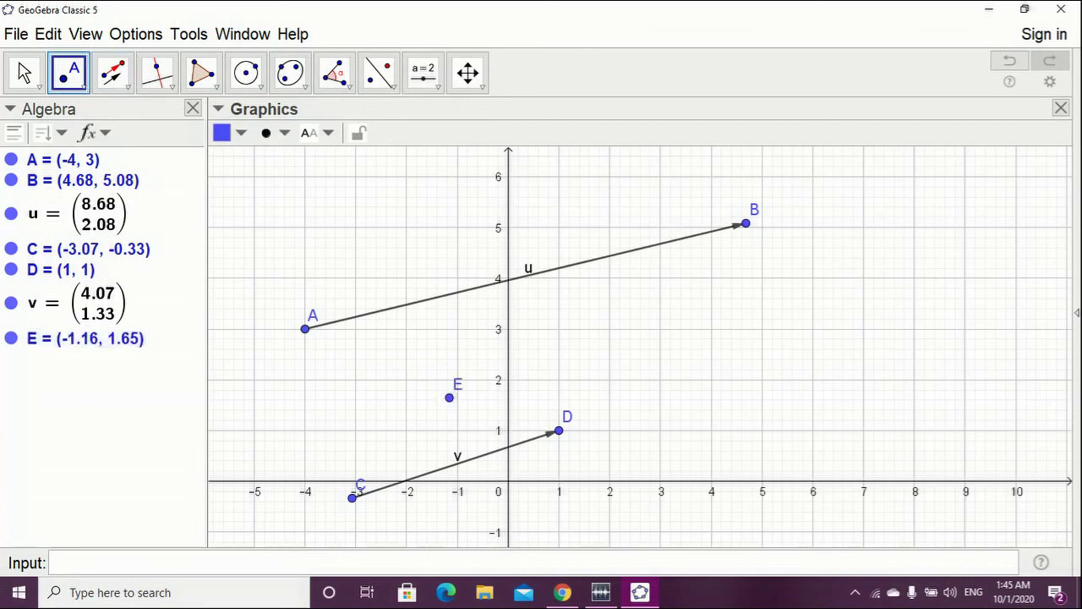
- Create a copy of vector v starting at point E with the Vector from Point tool
left_click(24, 73)
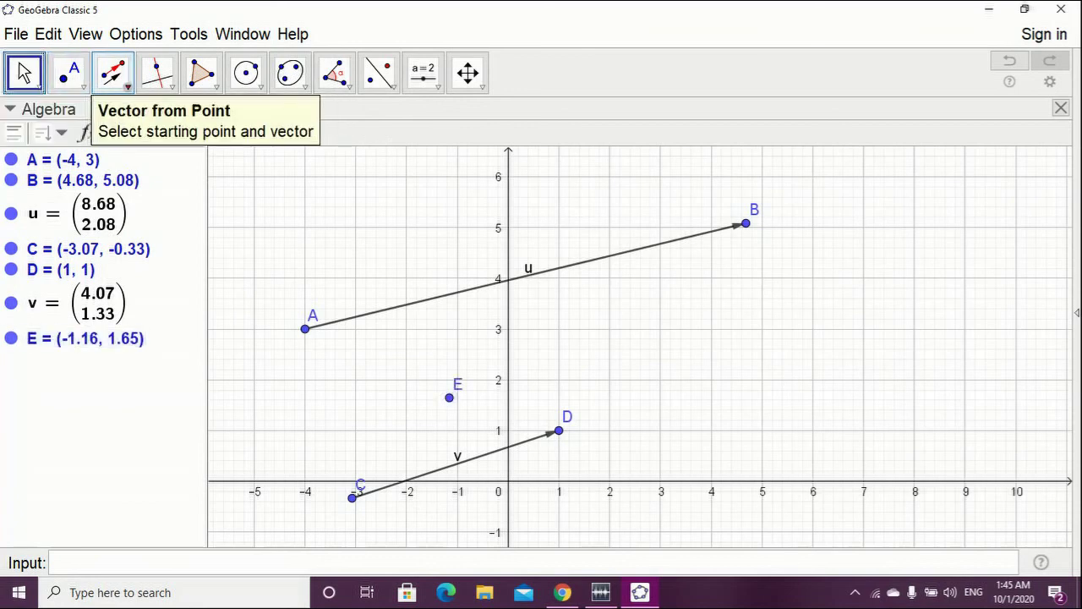
left_click(113, 73)
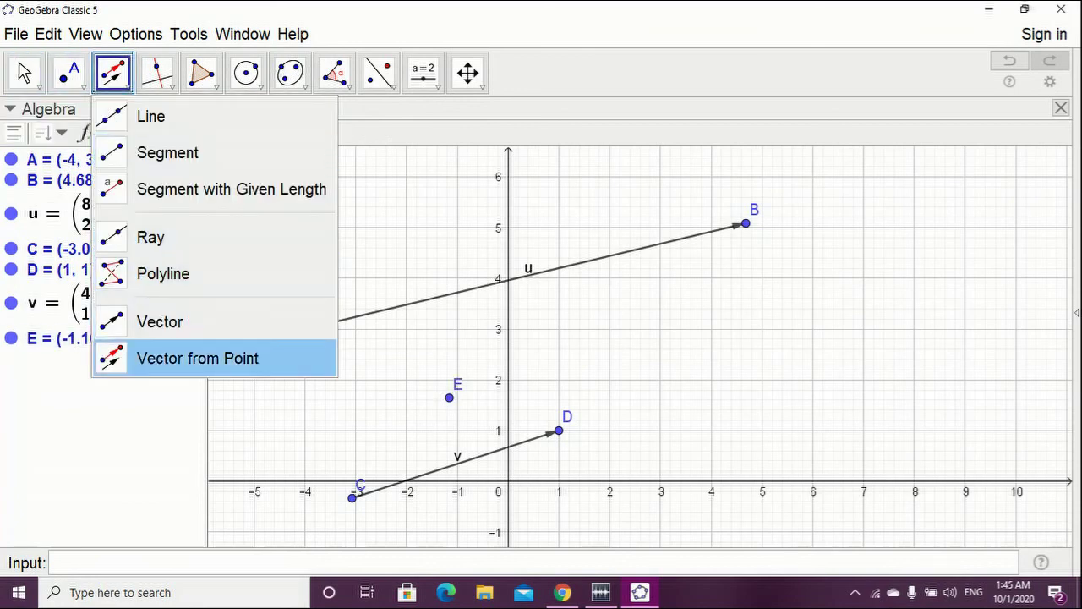
left_click(198, 358)
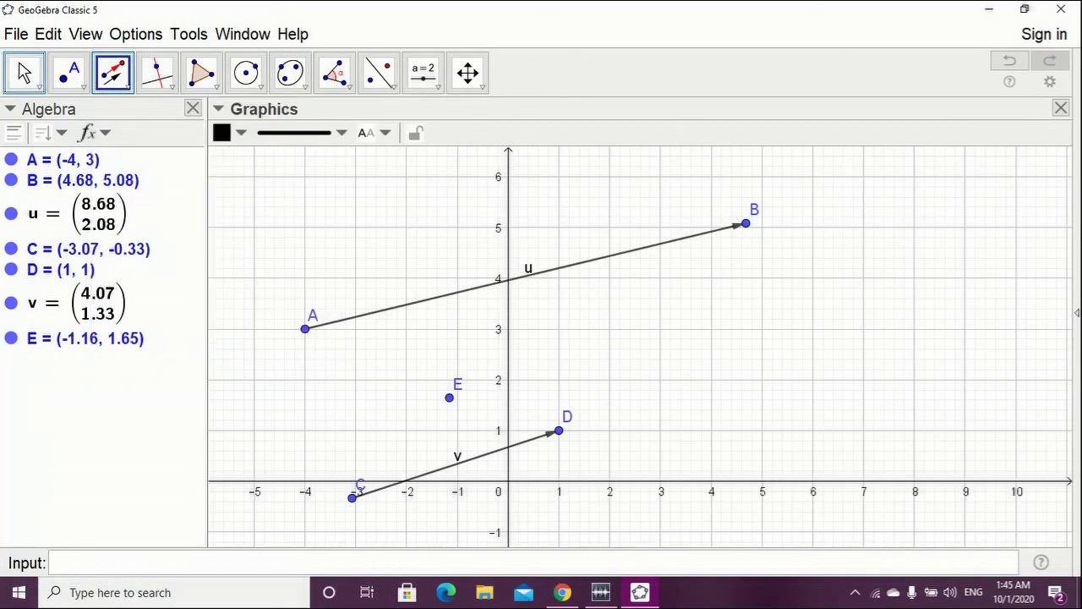
left_click(457, 464)
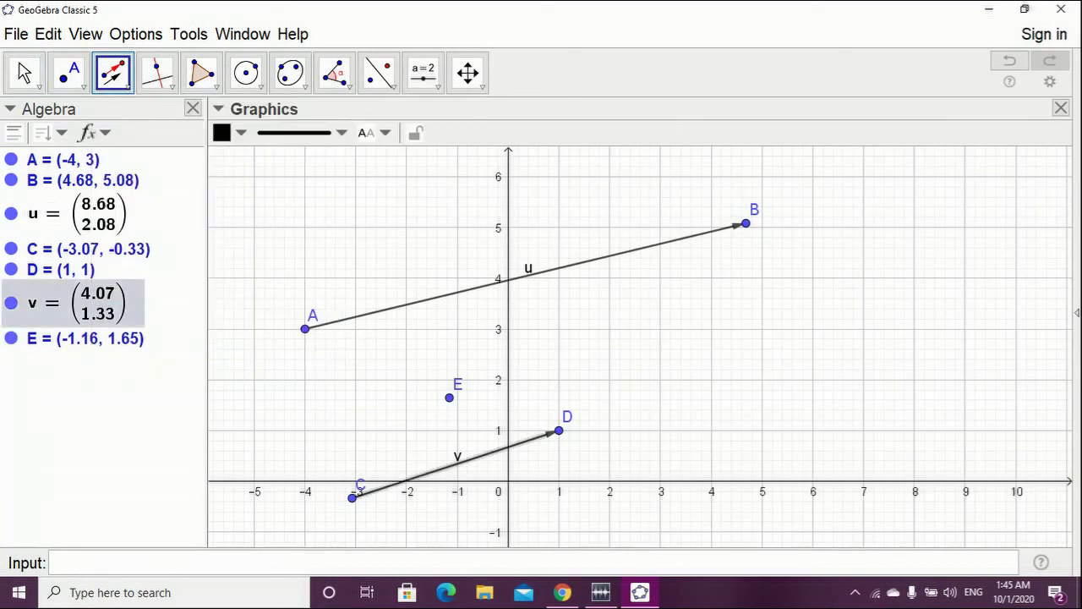
left_click(448, 397)
- Move D to about (1.3, -0.1), C to about (-4.4, 1) and E to about (2.1, 0.8)
left_click(24, 72)
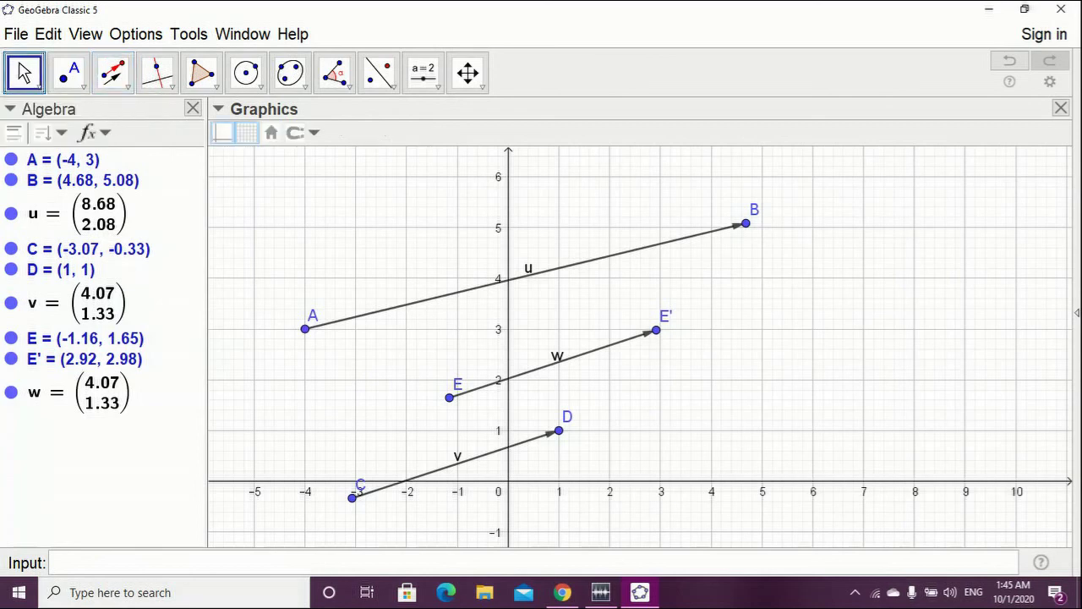
left_click_drag(559, 430, 573, 486)
left_click_drag(353, 497, 283, 433)
left_click_drag(449, 398, 616, 440)
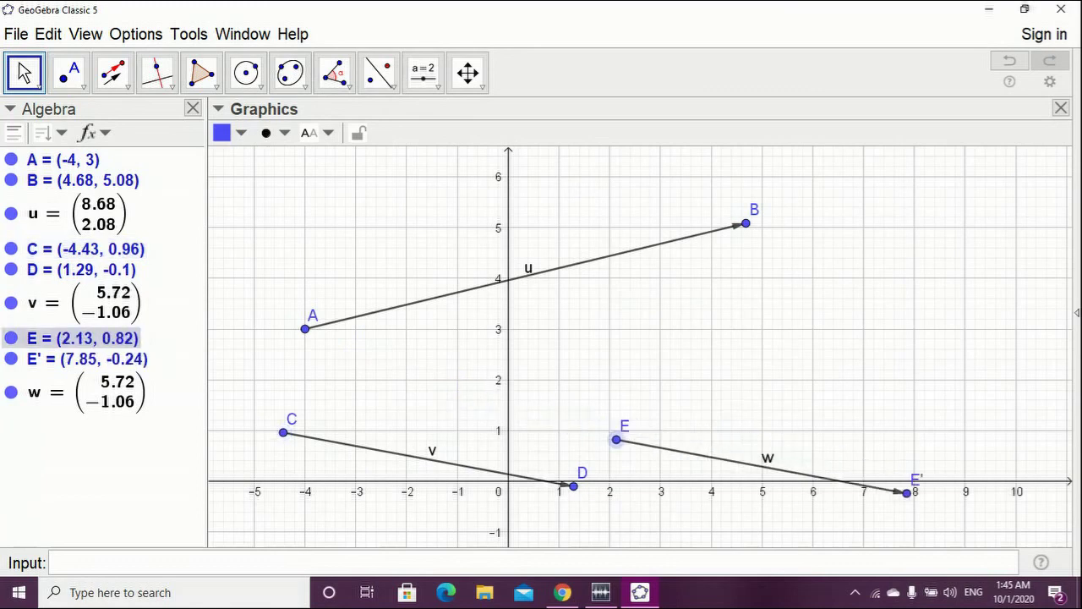
- Try to move the dependent point E', and reposition E at about (-3.8, 1.9), C at (-4, 1) and D at about (3.6, -0.1)
left_click(906, 493)
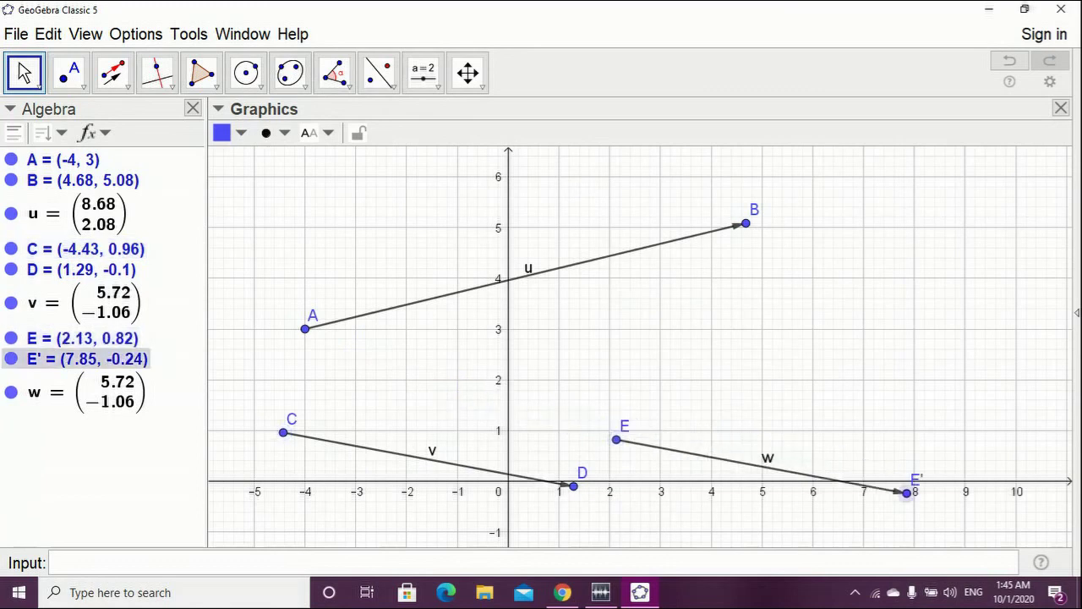
left_click_drag(906, 493, 862, 472)
left_click_drag(571, 417, 269, 365)
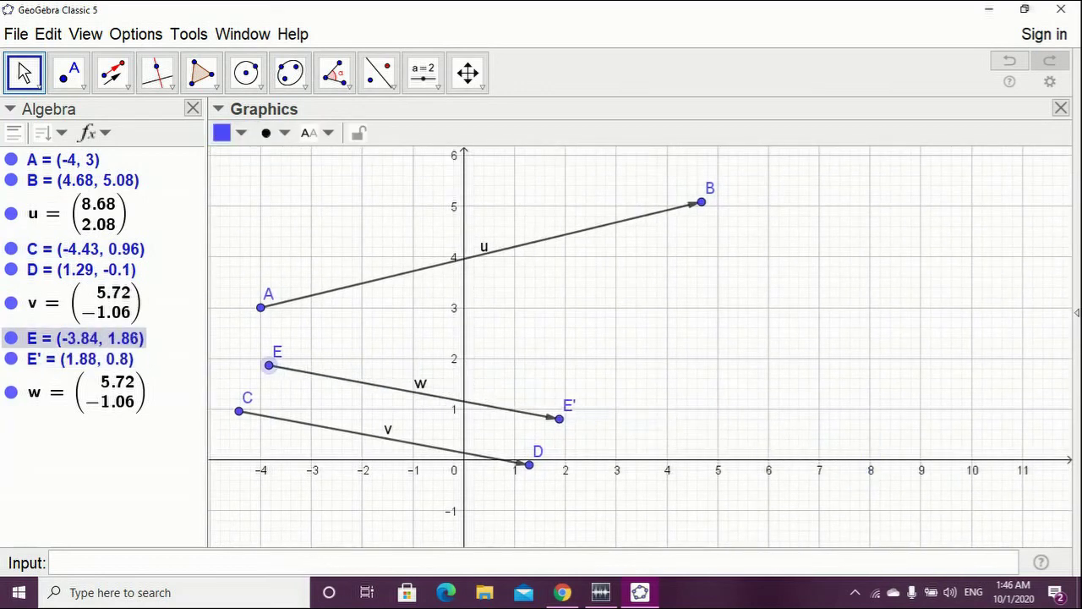
left_click_drag(238, 411, 261, 410)
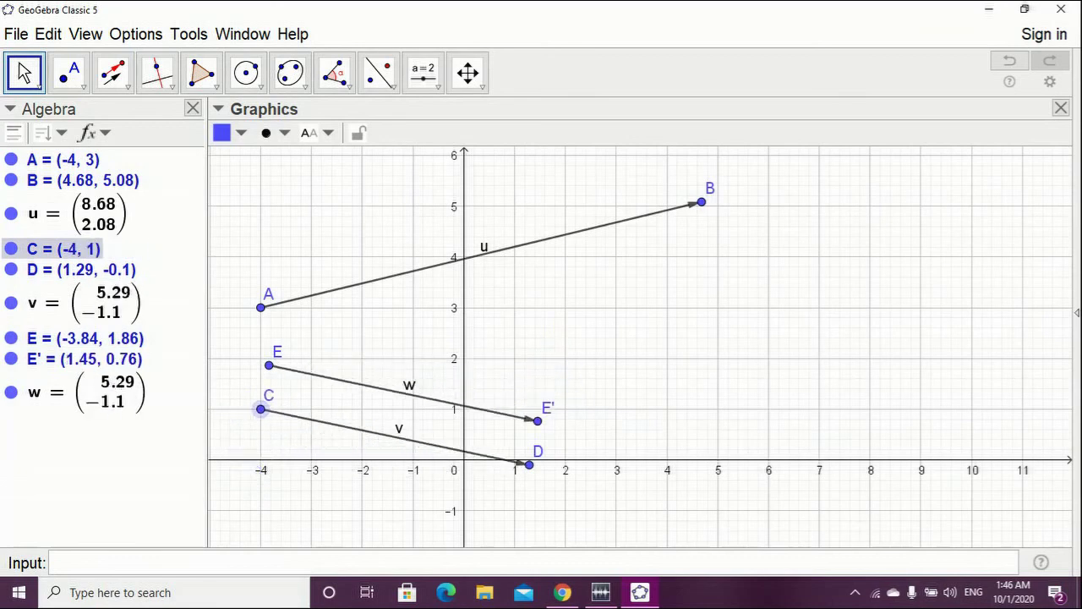
left_click_drag(529, 464, 646, 463)
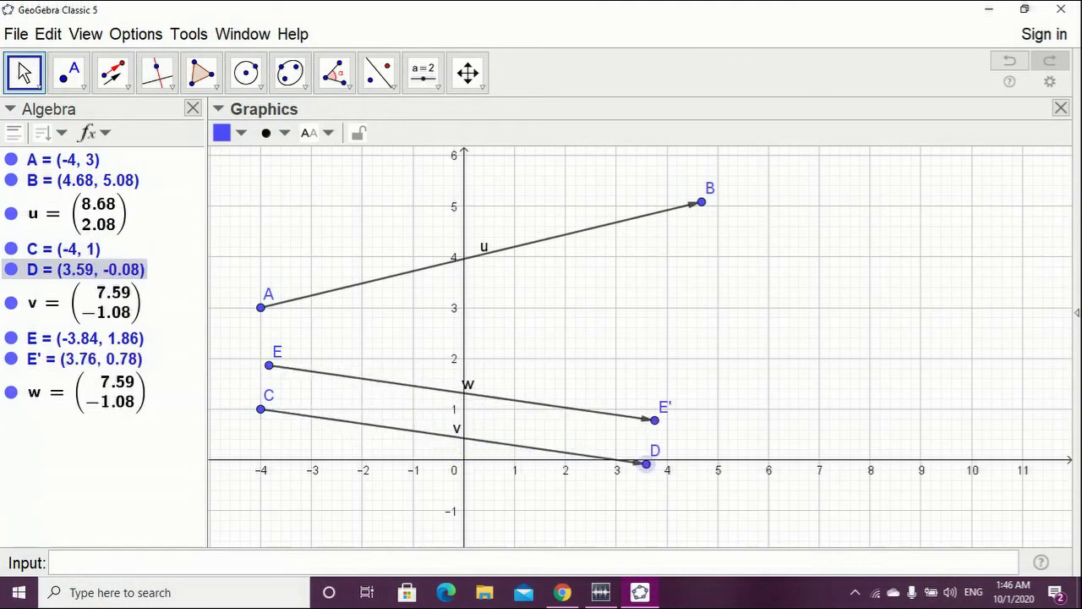
left_click(114, 72)
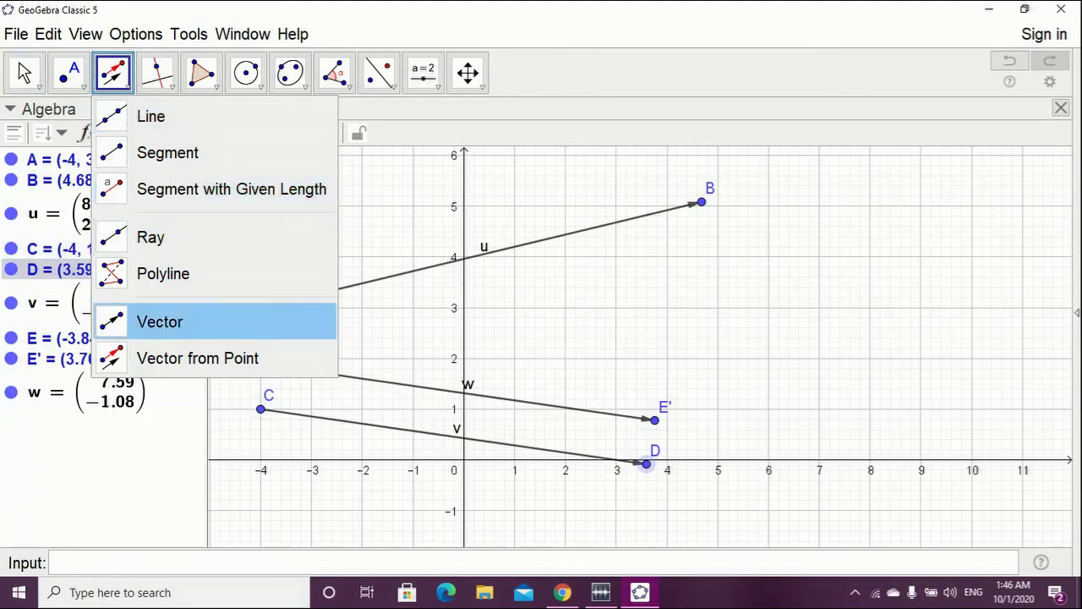
mouse_move(158, 74)
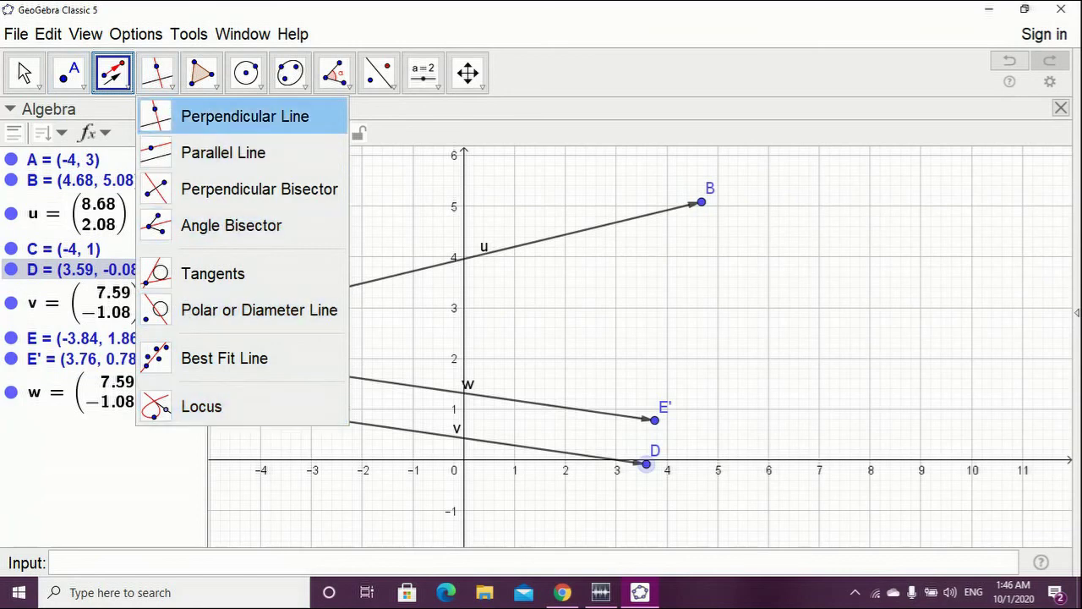
mouse_move(201, 74)
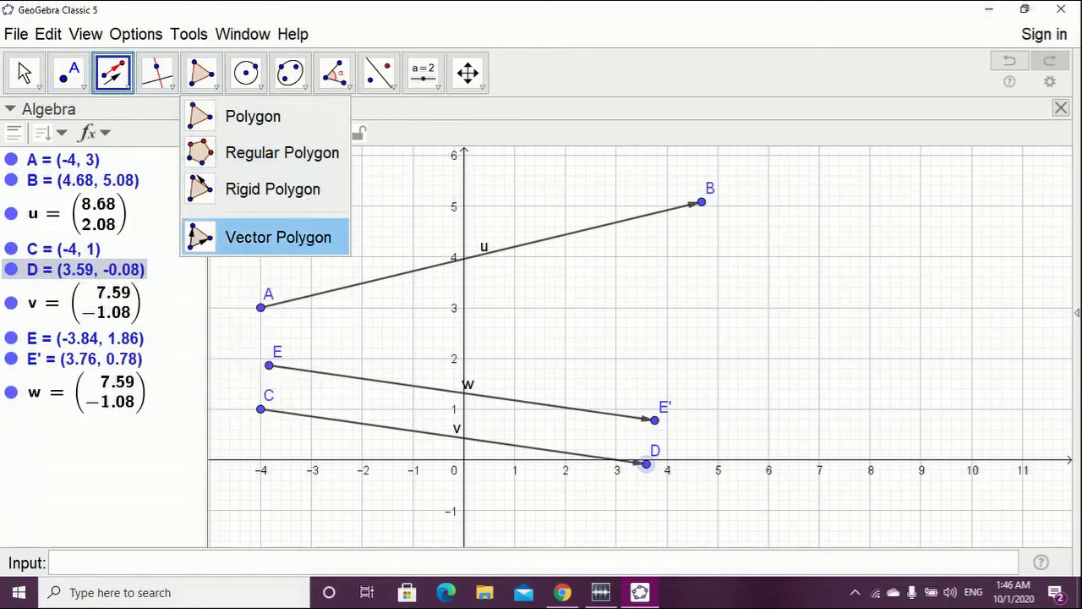
mouse_move(468, 76)
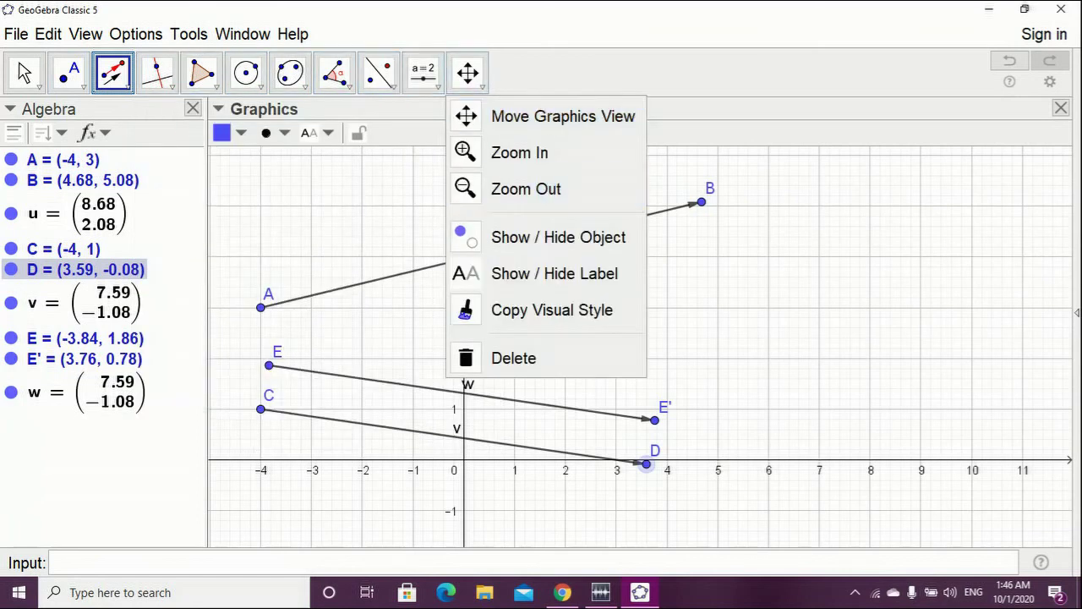